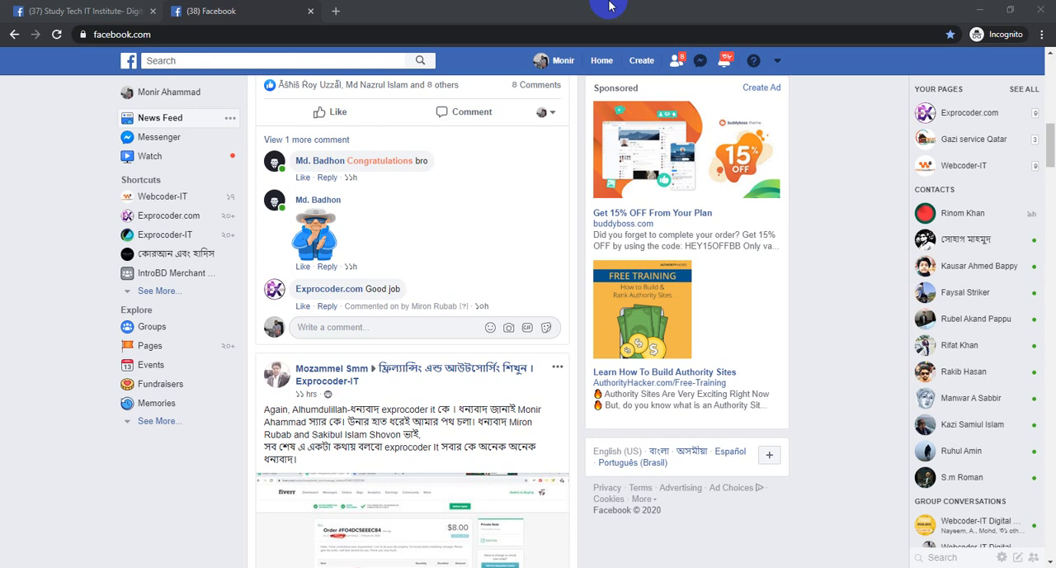
# Open business.facebook.com in a new browser tab
pyautogui.click(336, 12)
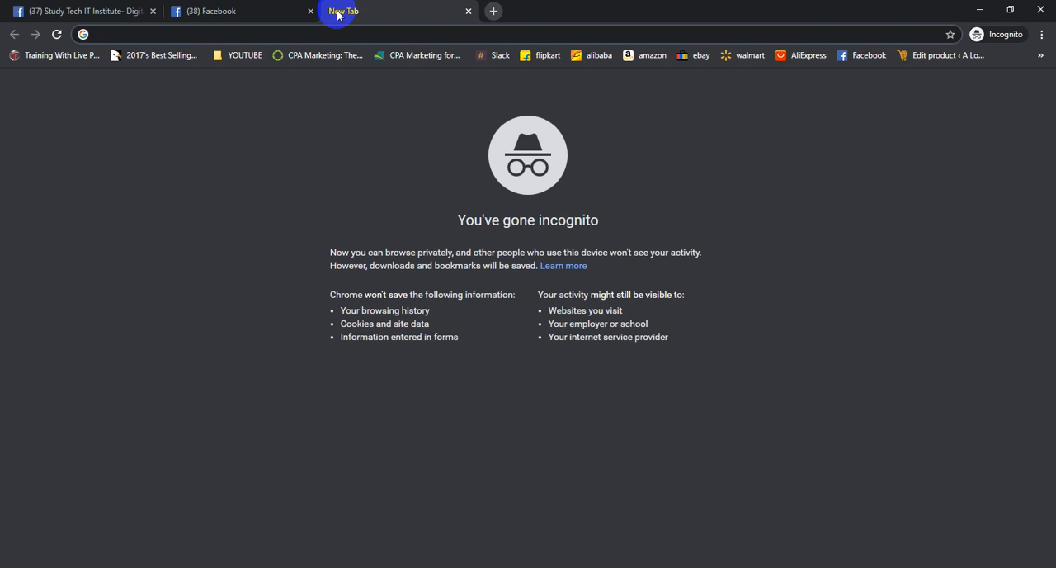
pyautogui.write('businee')
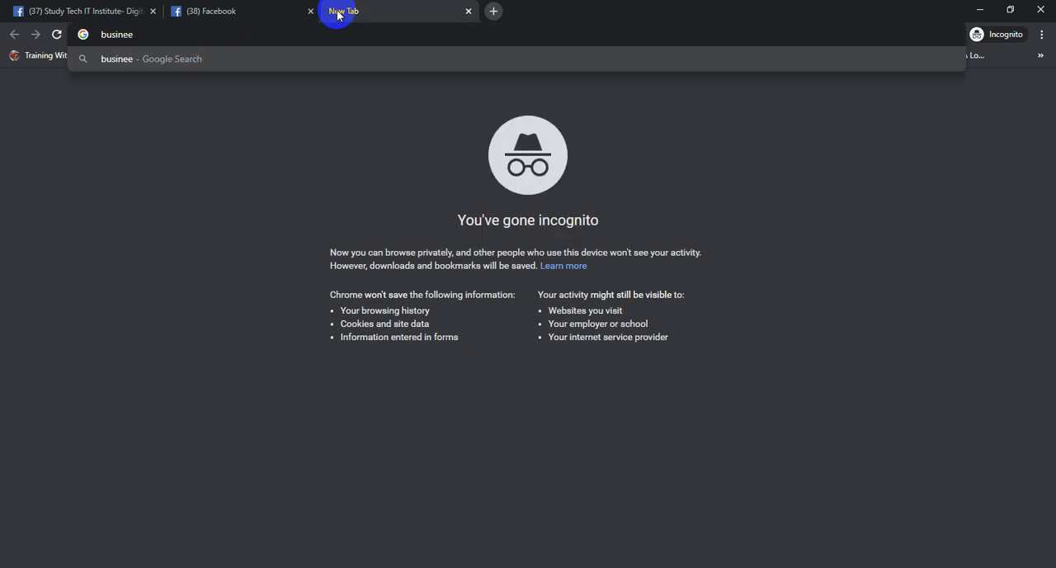
pyautogui.press('BackSpace')
pyautogui.write('ss')
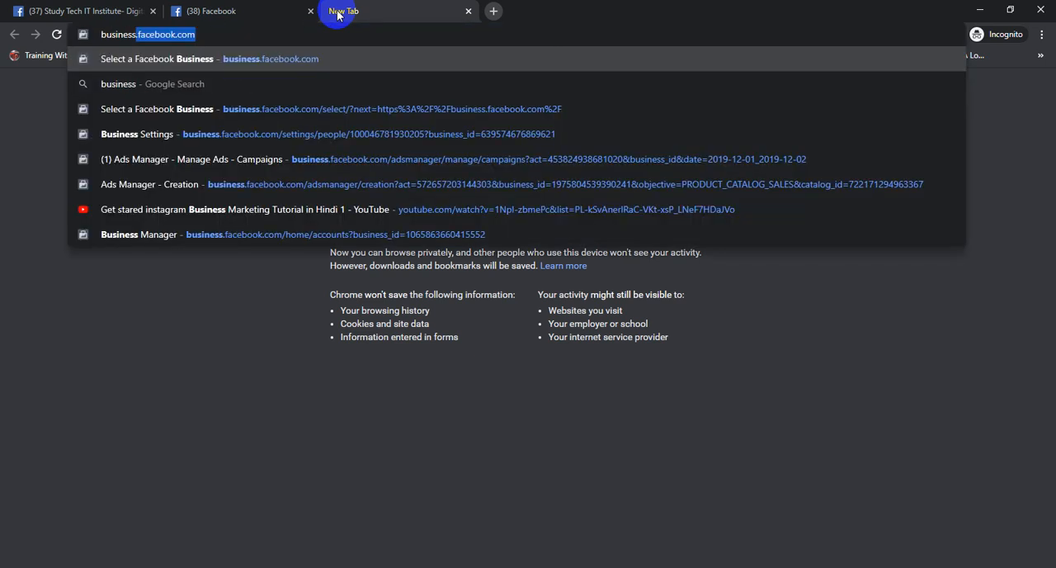
pyautogui.press('Return')
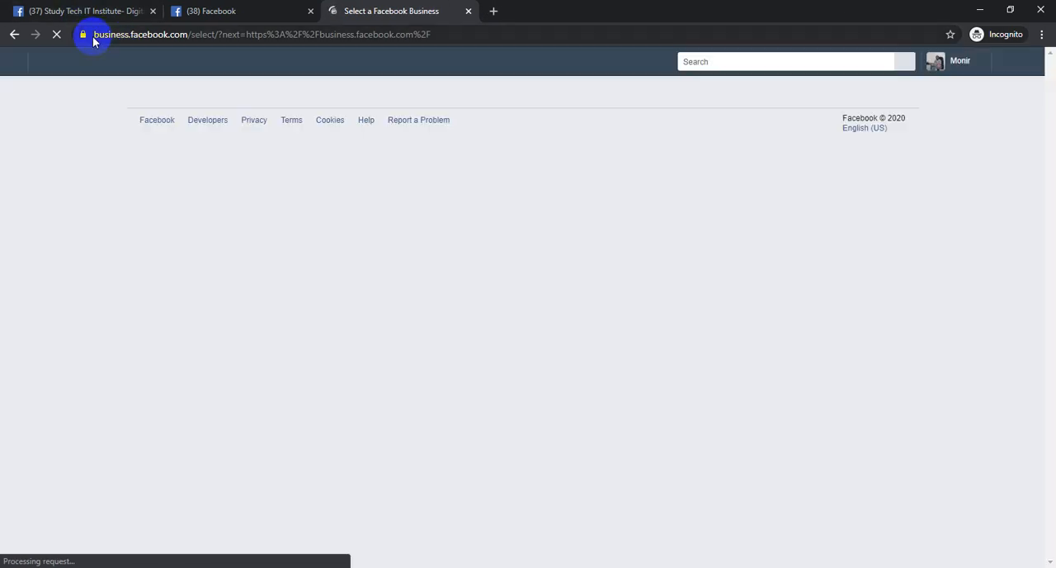
pyautogui.moveTo(91, 35); pyautogui.dragTo(161, 38)
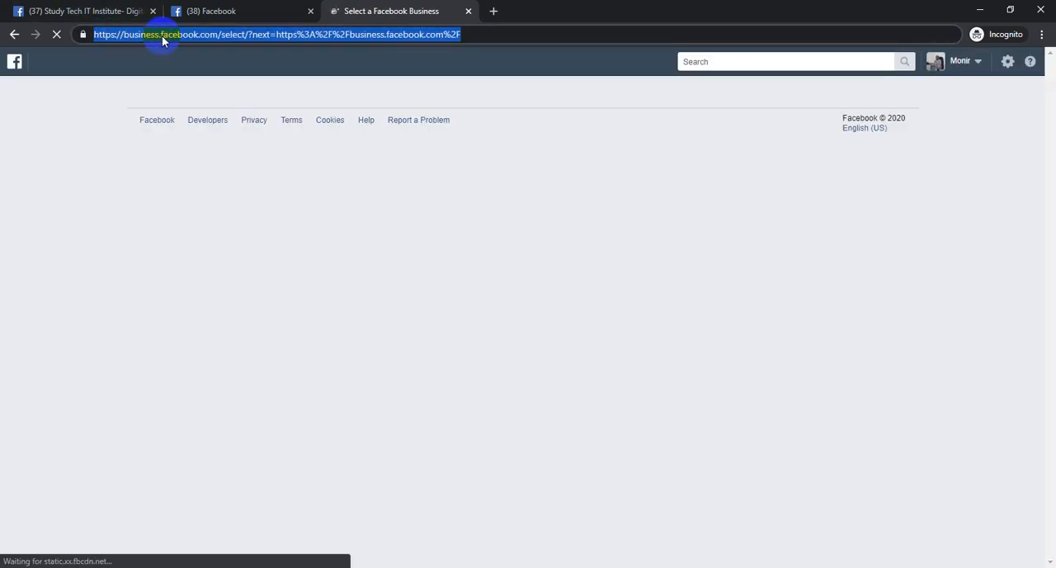
pyautogui.click(195, 57)
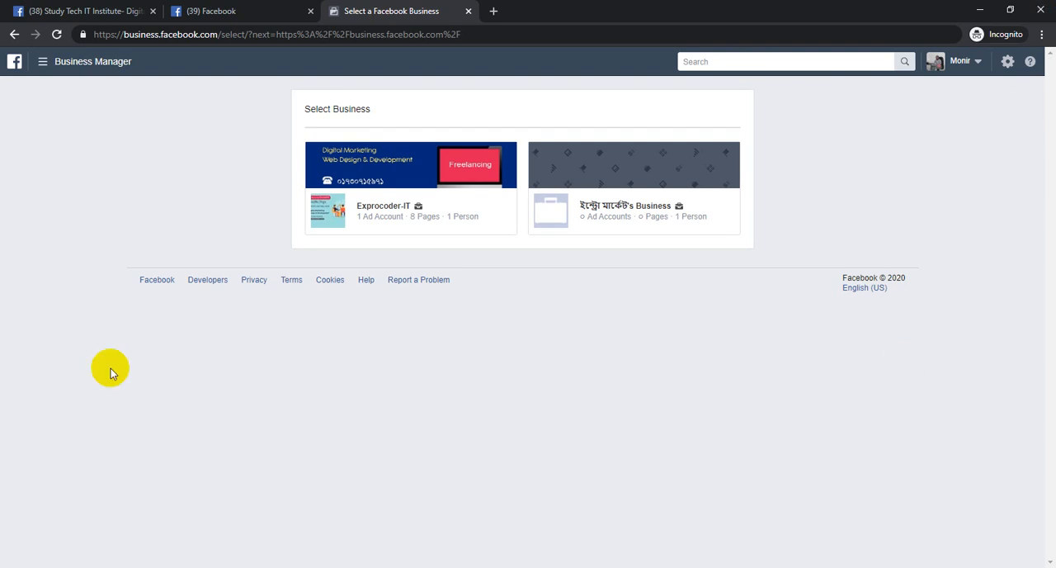
# Open the Exprocoder-IT business from the business selection page
pyautogui.click(380, 217)
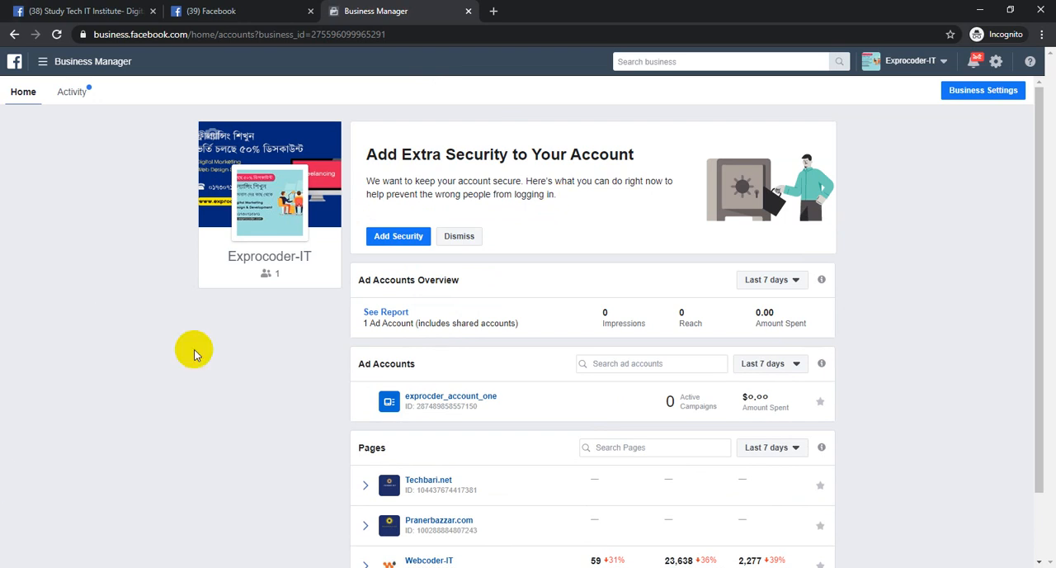
pyautogui.moveTo(273, 207)
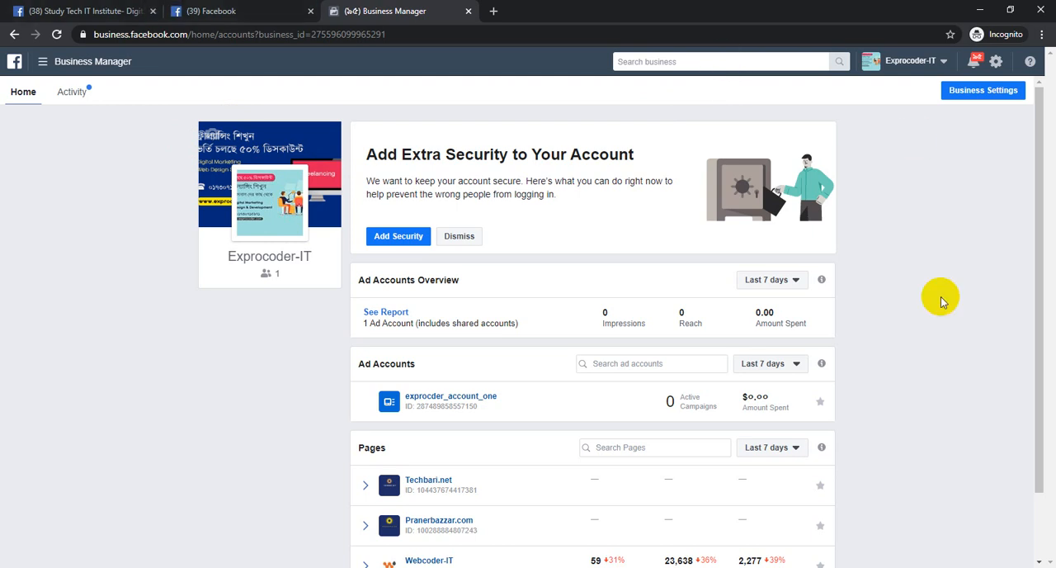
pyautogui.moveTo(290, 182)
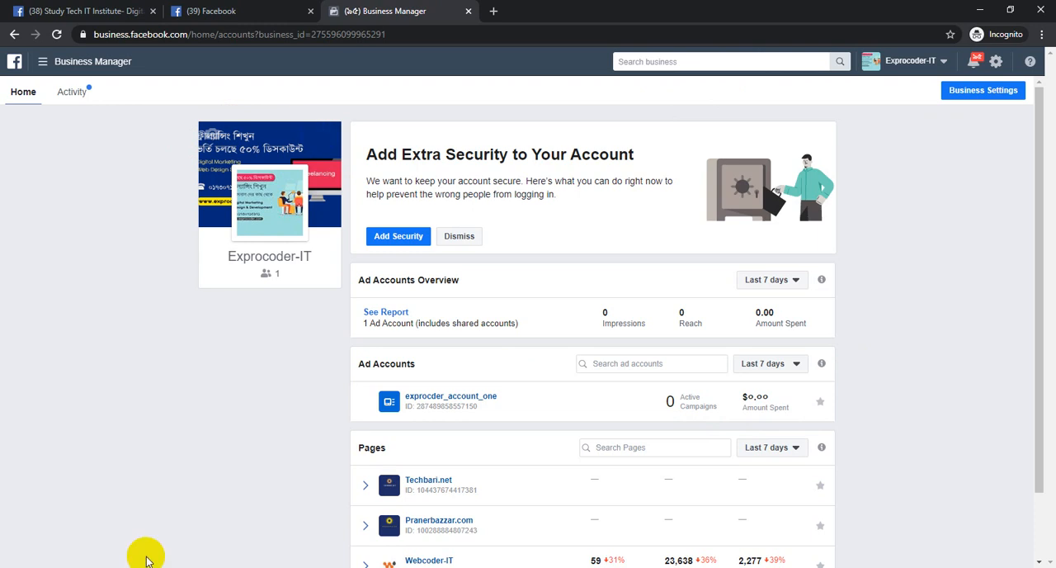
# Switch to Notepad with a new blank note and move its window slightly up over the browser
pyautogui.click(157, 567)
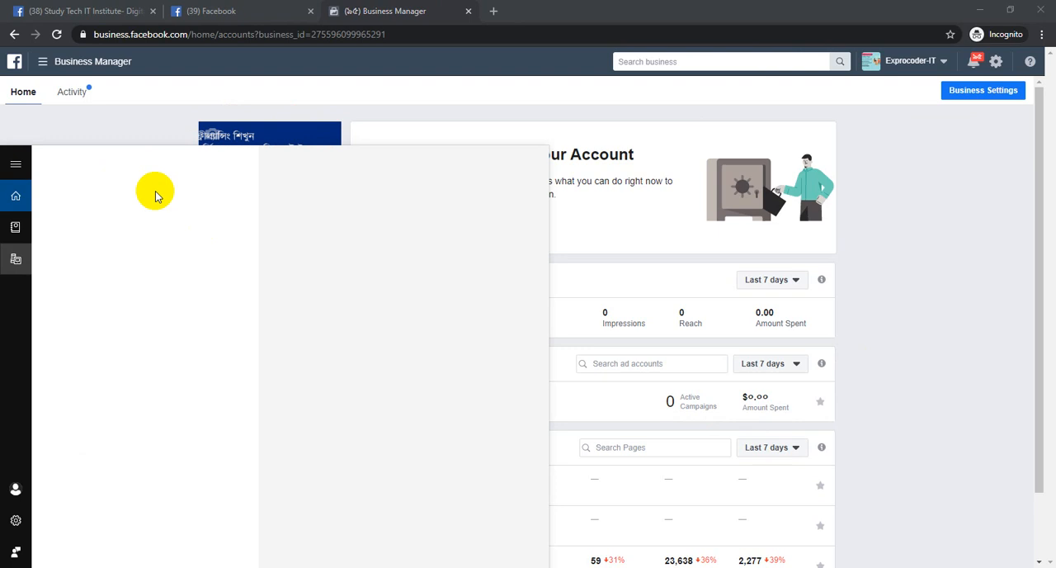
pyautogui.write('note')
pyautogui.click(201, 220)
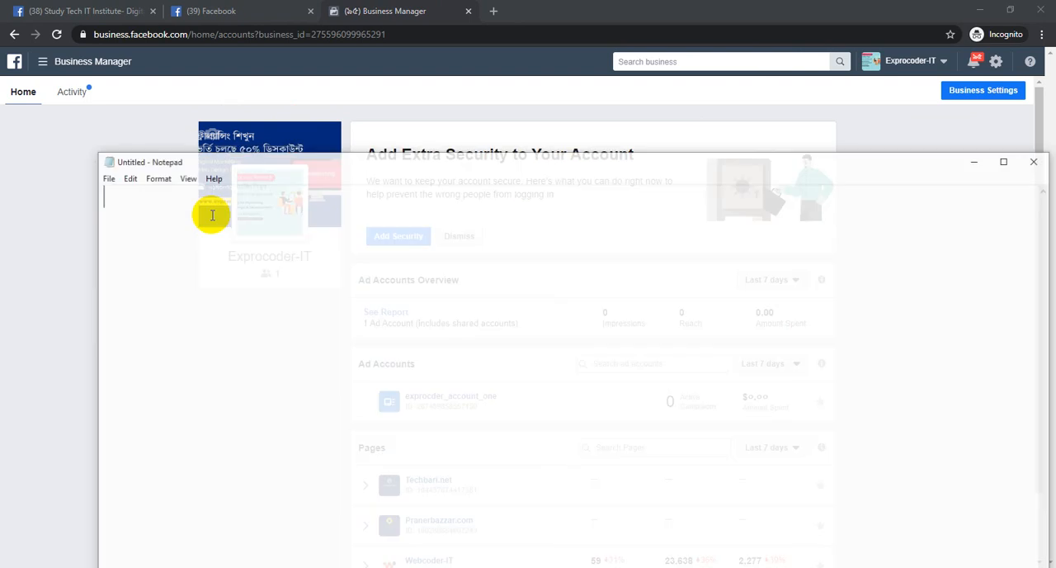
pyautogui.moveTo(289, 170); pyautogui.dragTo(295, 139)
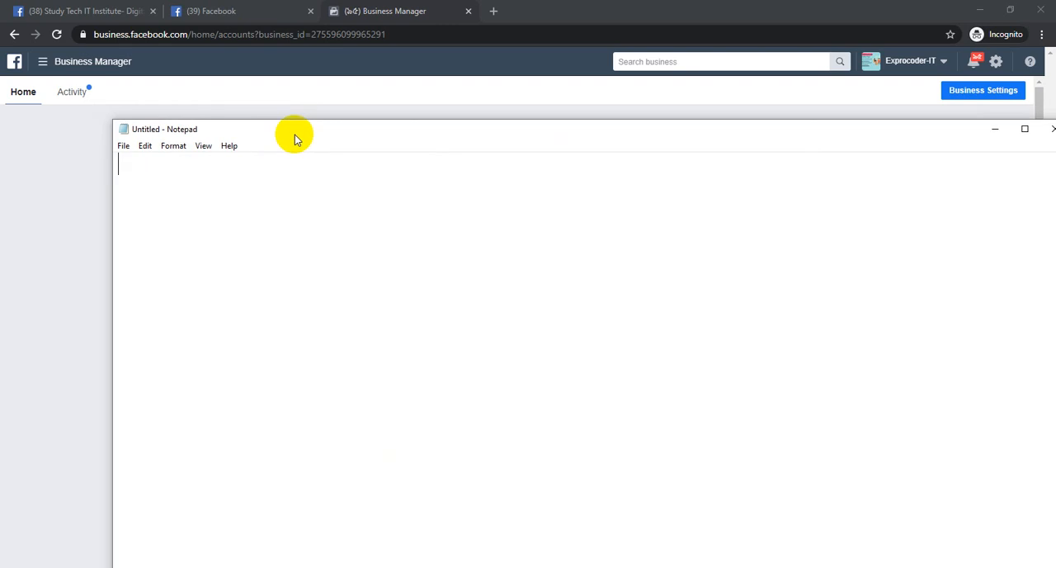
# Write "facebook page" and, on a second line, "facebook business manager / ads manager", and highlight "ads manager"
pyautogui.write('facebook page')
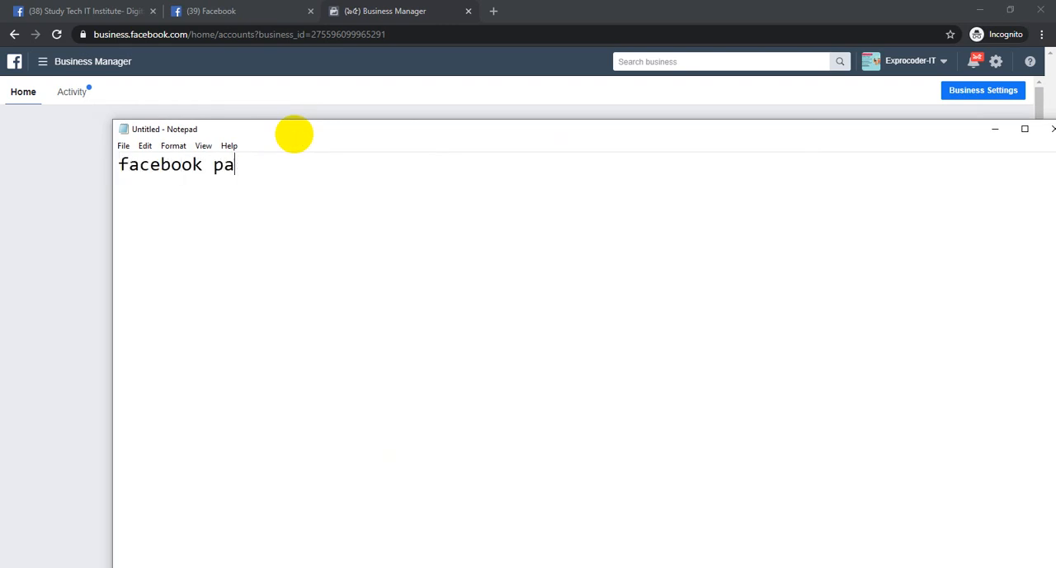
pyautogui.press('Return')
pyautogui.write('facebook busines')
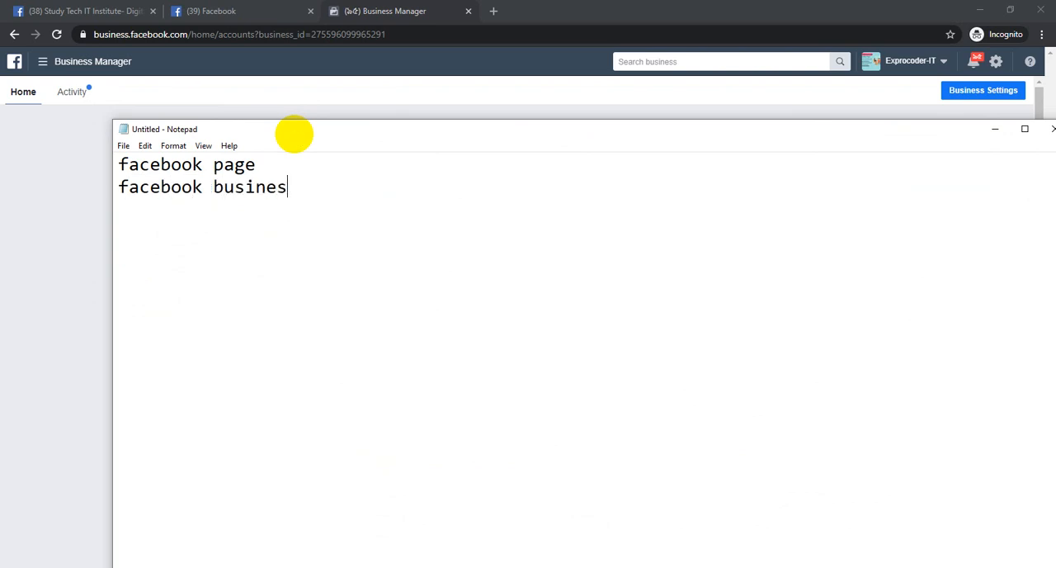
pyautogui.write('s manager / ')
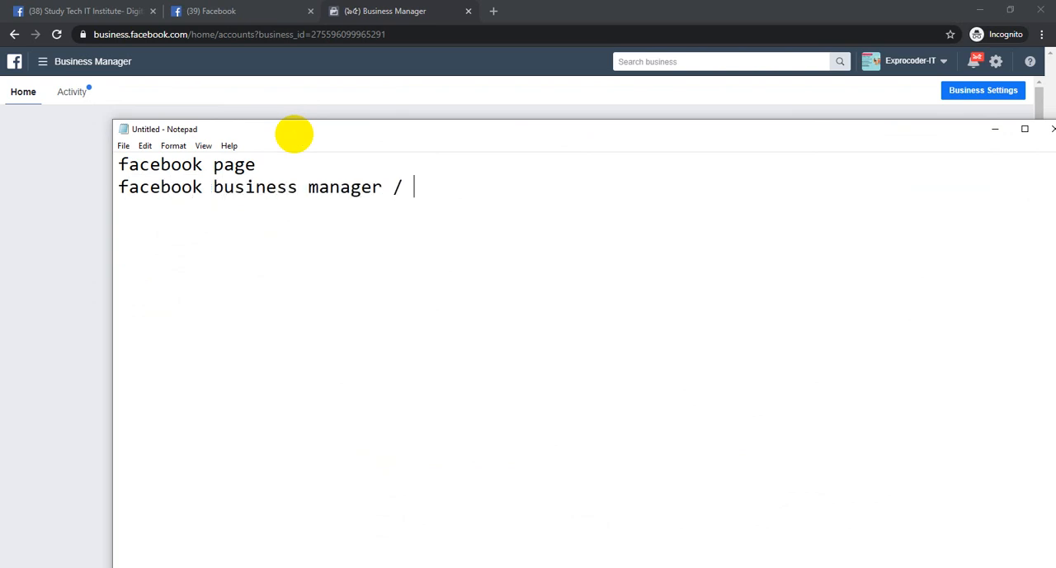
pyautogui.write('ads manager')
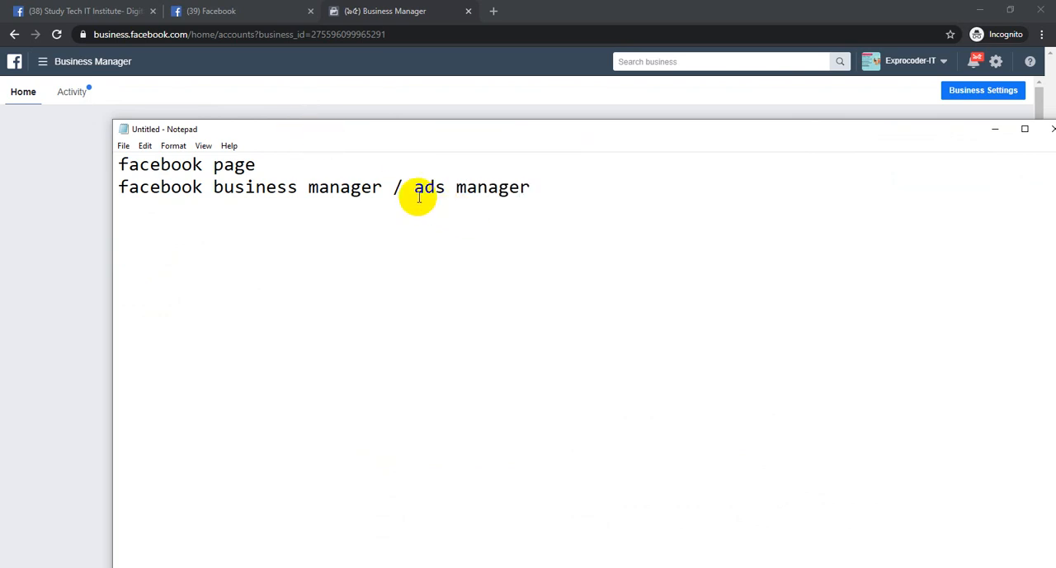
pyautogui.moveTo(404, 189); pyautogui.dragTo(595, 186)
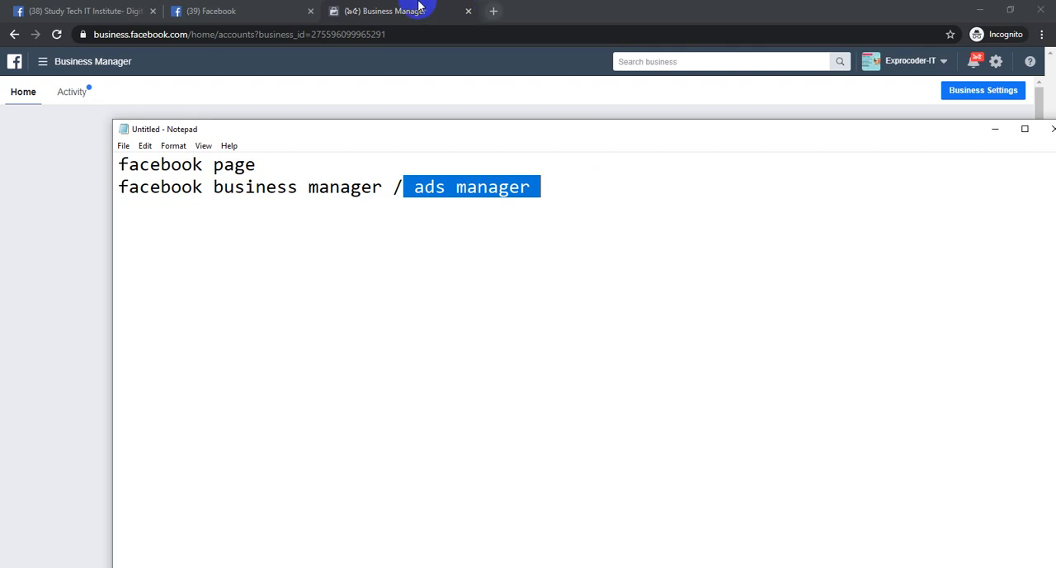
# Switch back to the Facebook feed in Chrome and open the Exprocoder.com page's inbox, checking it against the Business Manager home
pyautogui.click(289, 8)
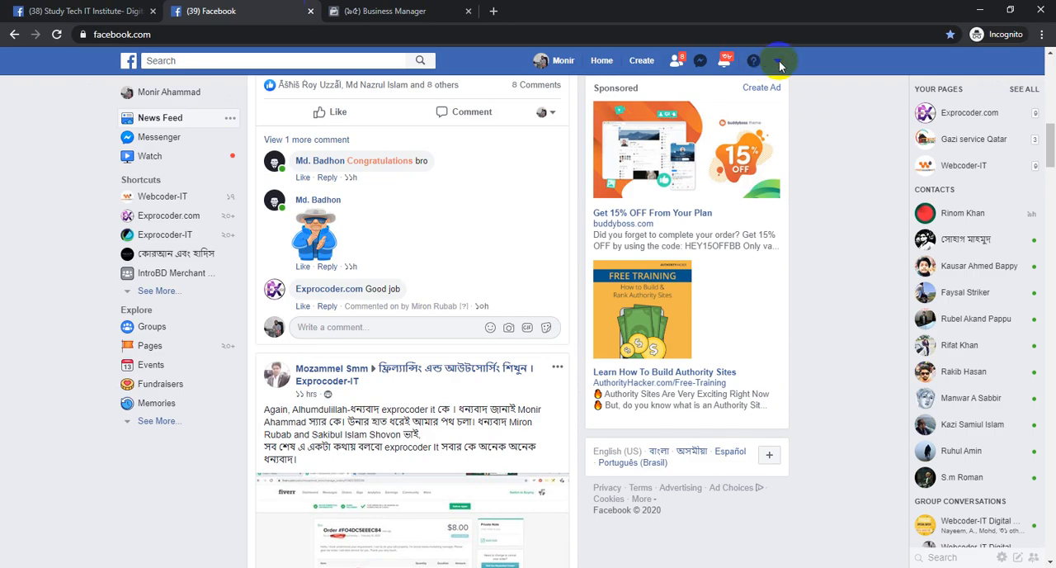
pyautogui.click(958, 112)
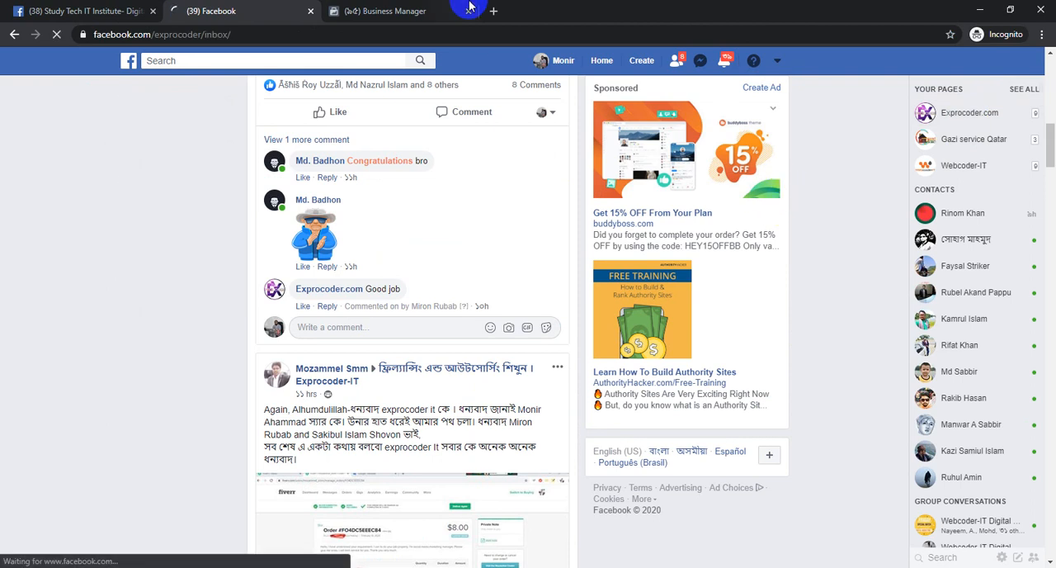
pyautogui.click(387, 11)
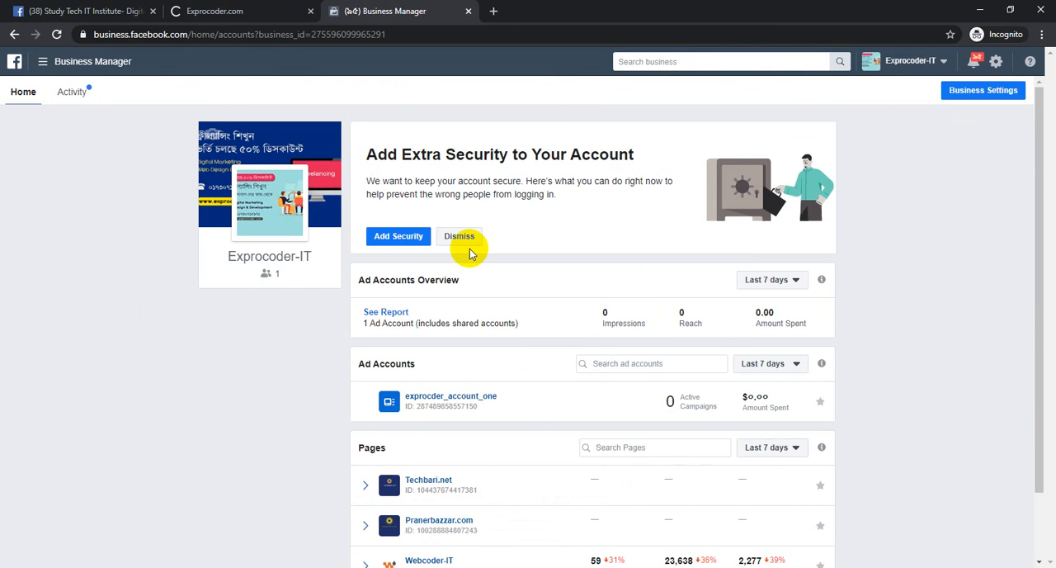
pyautogui.click(210, 11)
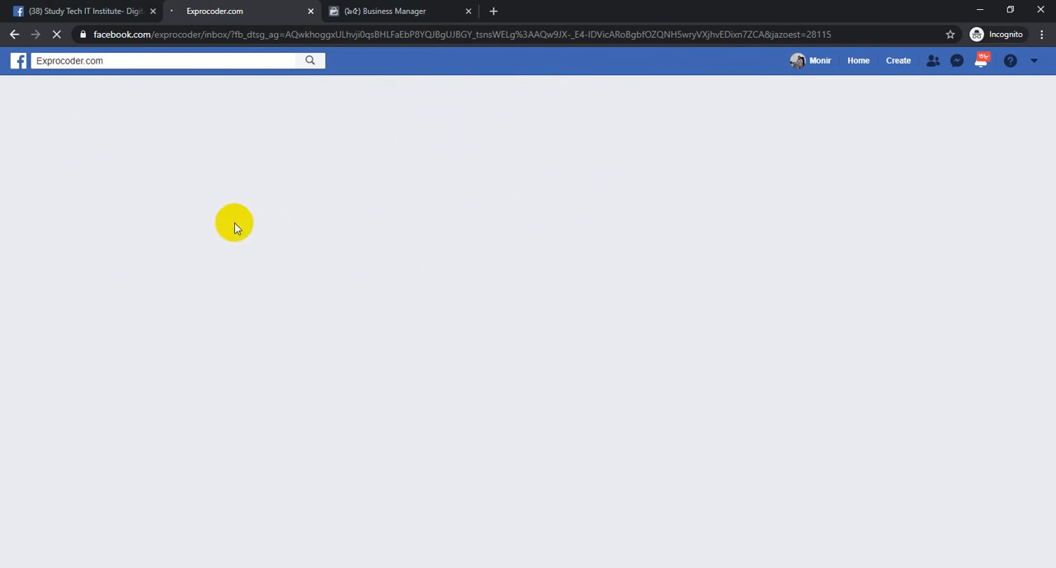
pyautogui.click(423, 11)
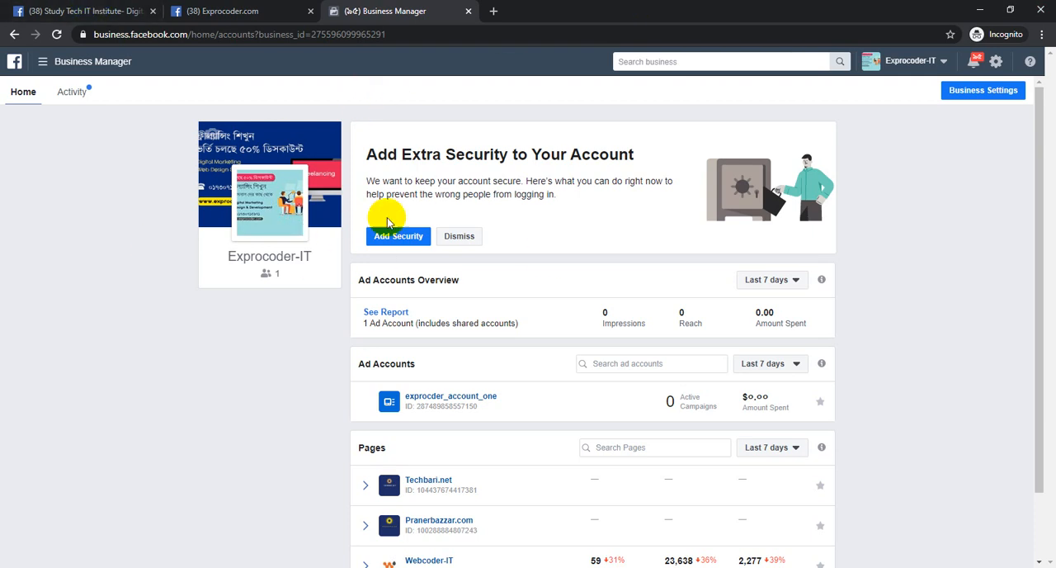
# Open the Exprocoder.com page's home view and compare it with the Business Manager home
pyautogui.click(266, 11)
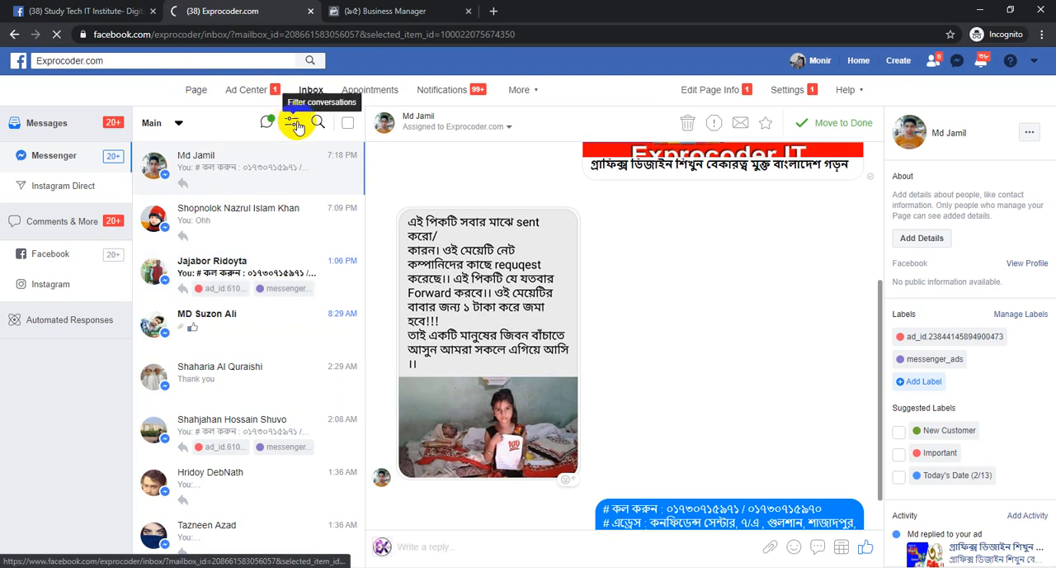
pyautogui.click(459, 8)
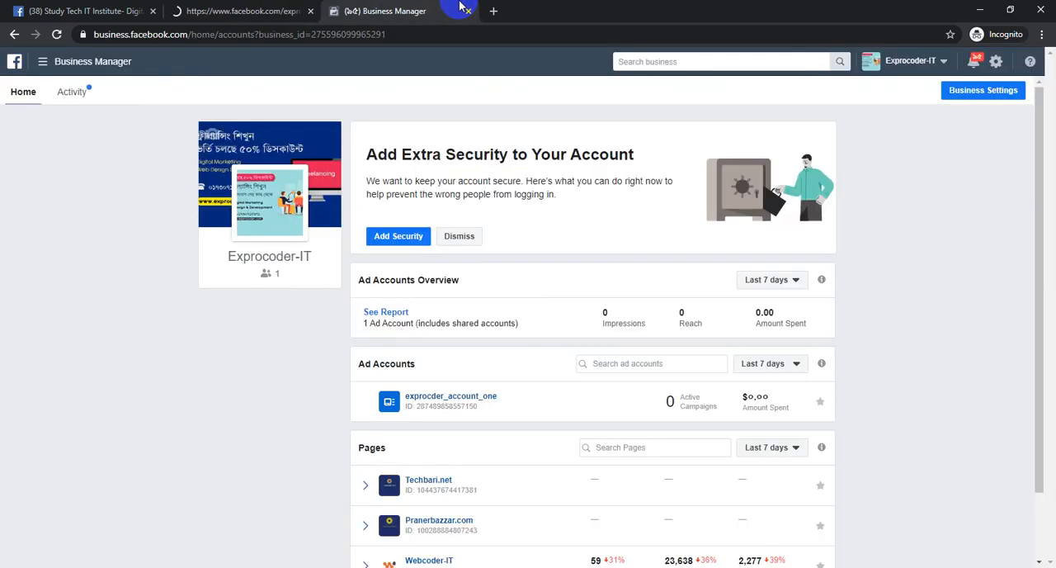
pyautogui.click(235, 11)
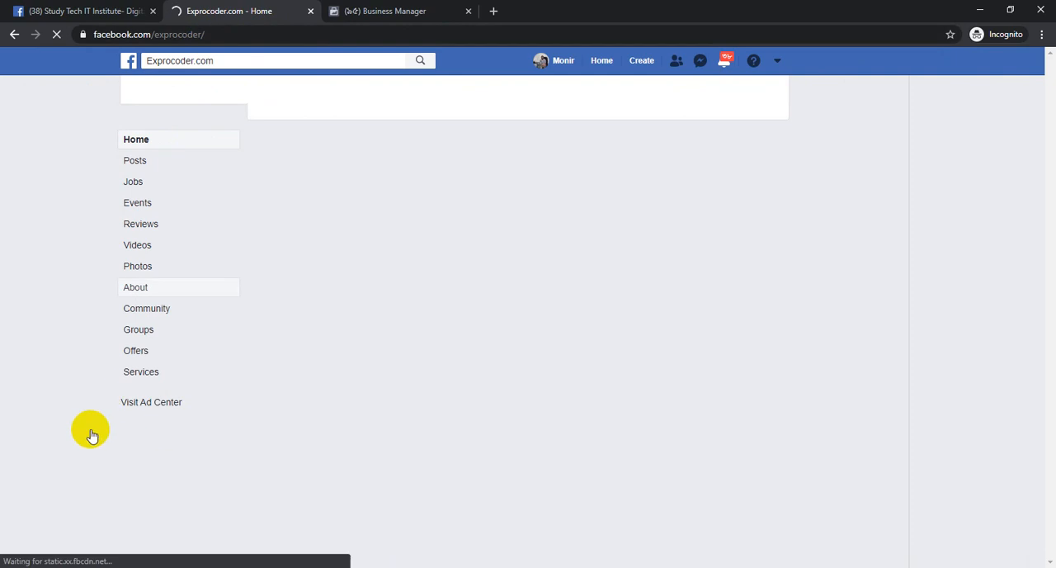
pyautogui.click(384, 8)
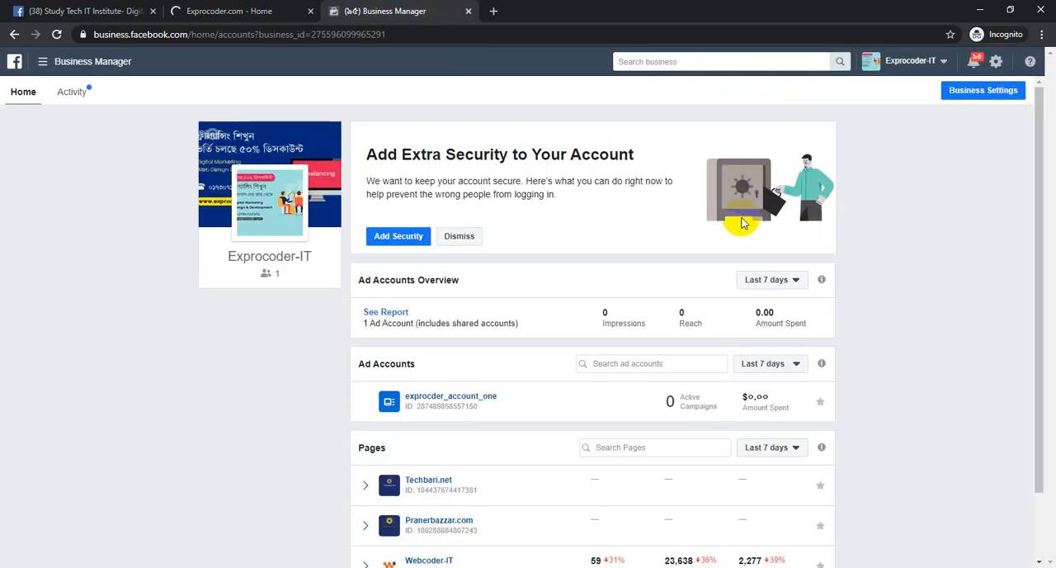
pyautogui.click(206, 8)
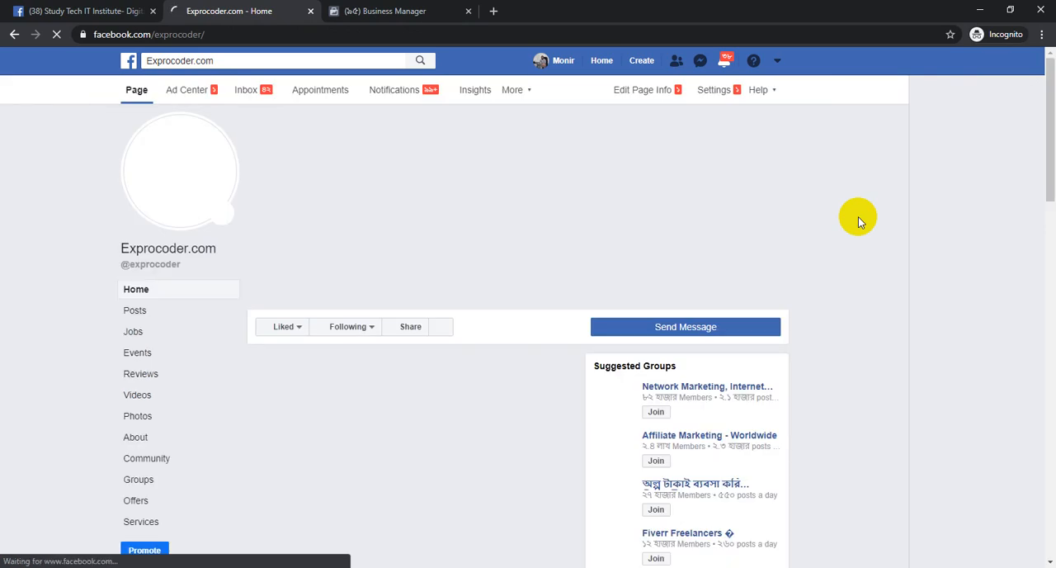
pyautogui.click(396, 11)
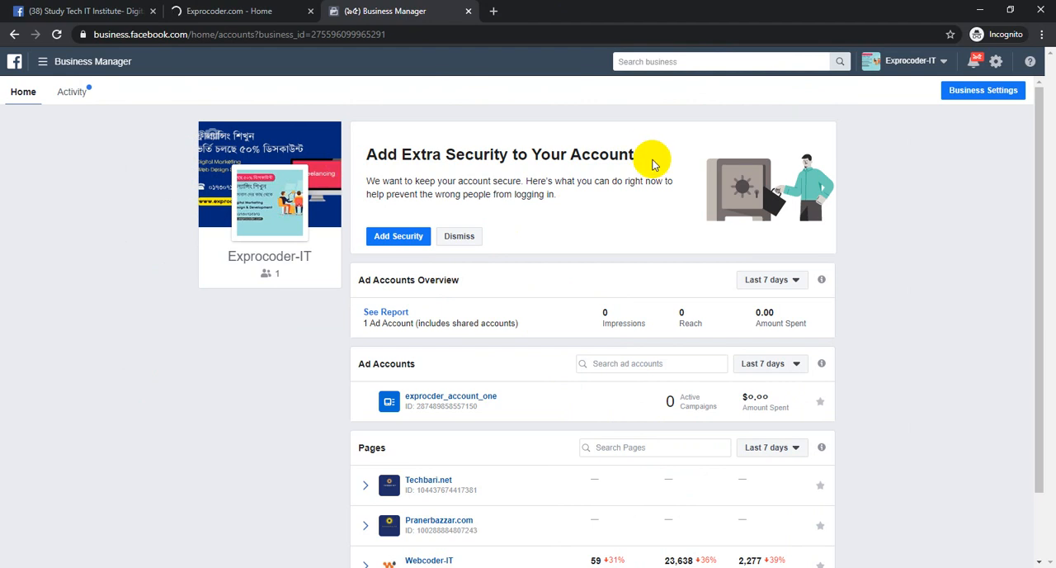
pyautogui.click(216, 8)
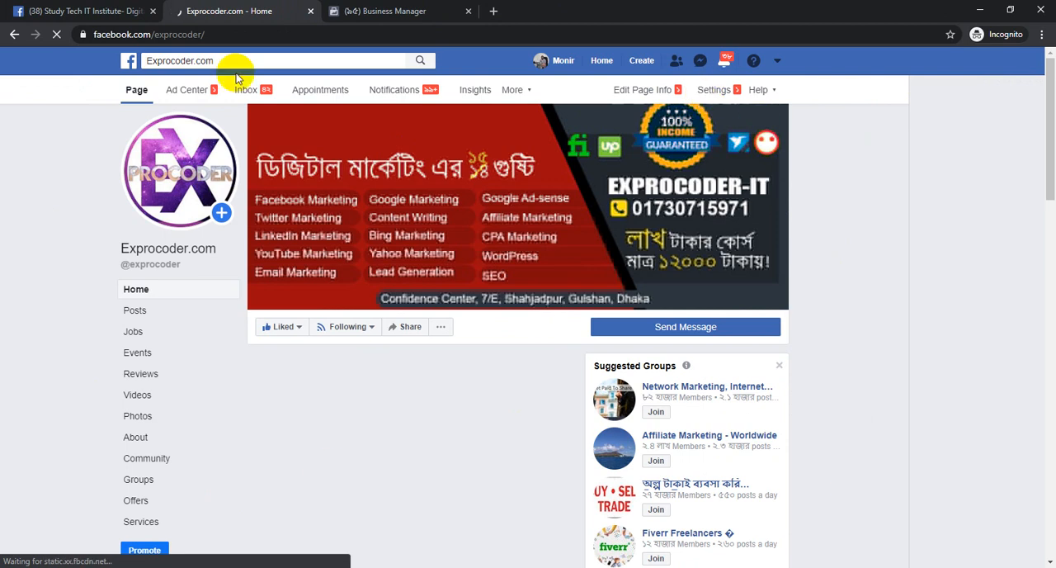
# Open the Exprocoder-IT business settings and the Exprocoder.com page's settings, and compare the two
pyautogui.click(353, 10)
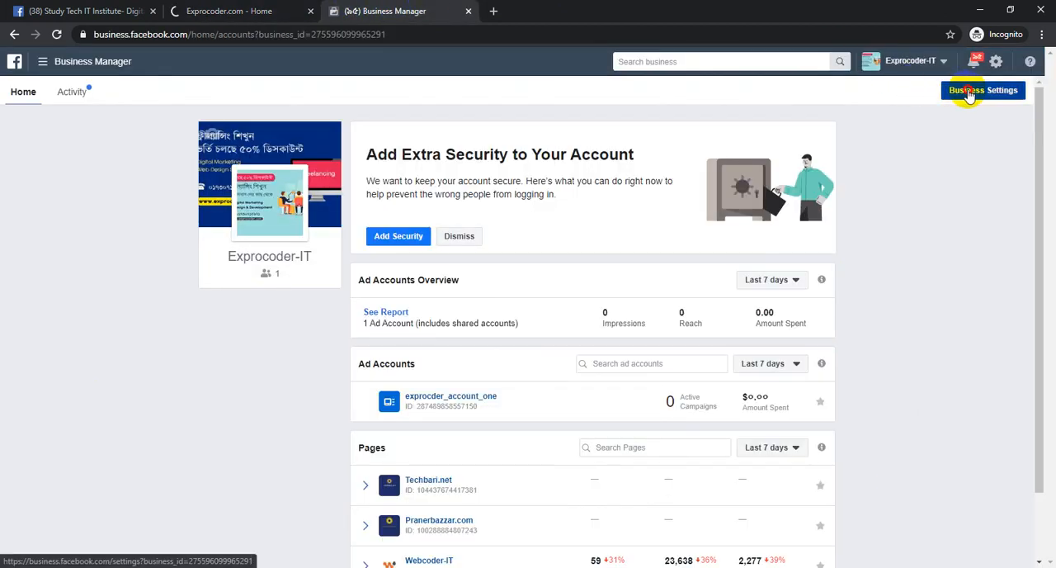
pyautogui.click(963, 93)
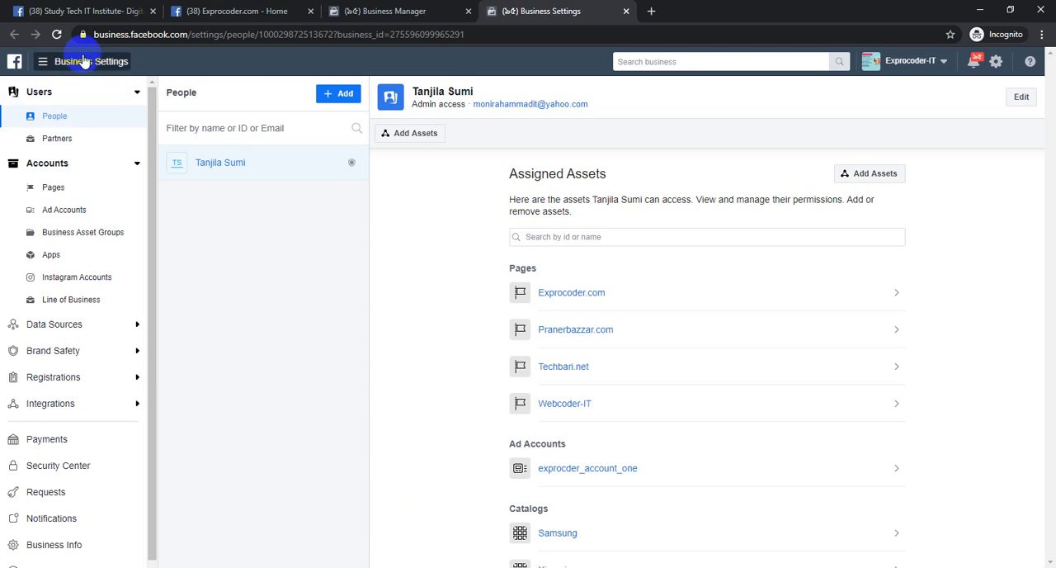
pyautogui.click(248, 10)
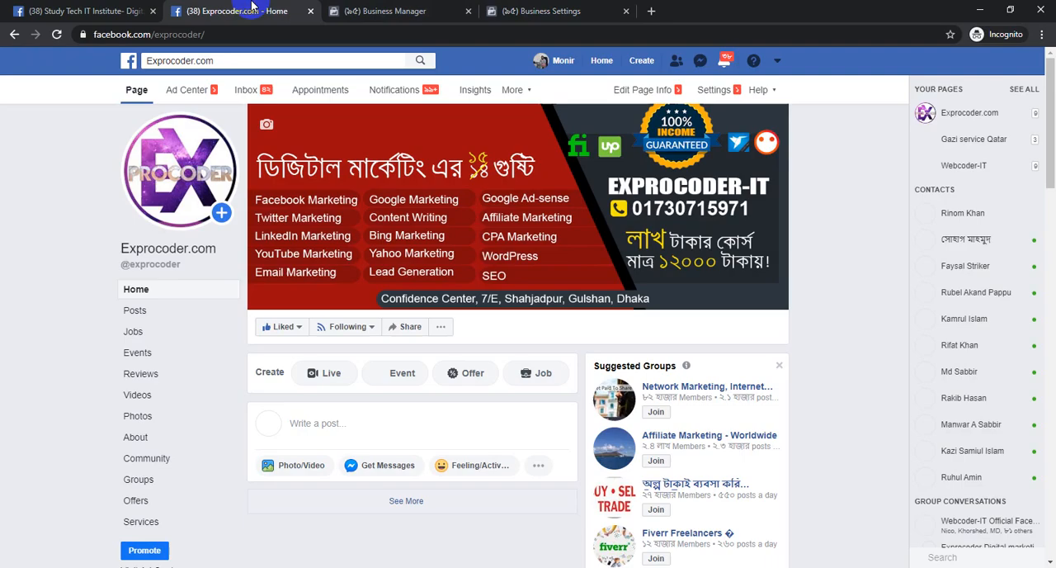
pyautogui.click(714, 89)
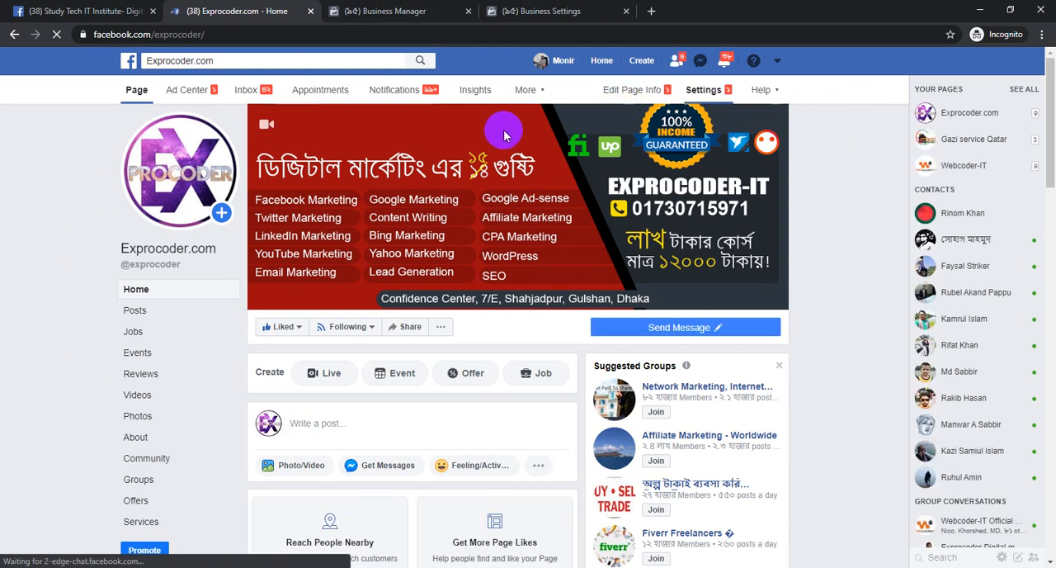
pyautogui.click(599, 6)
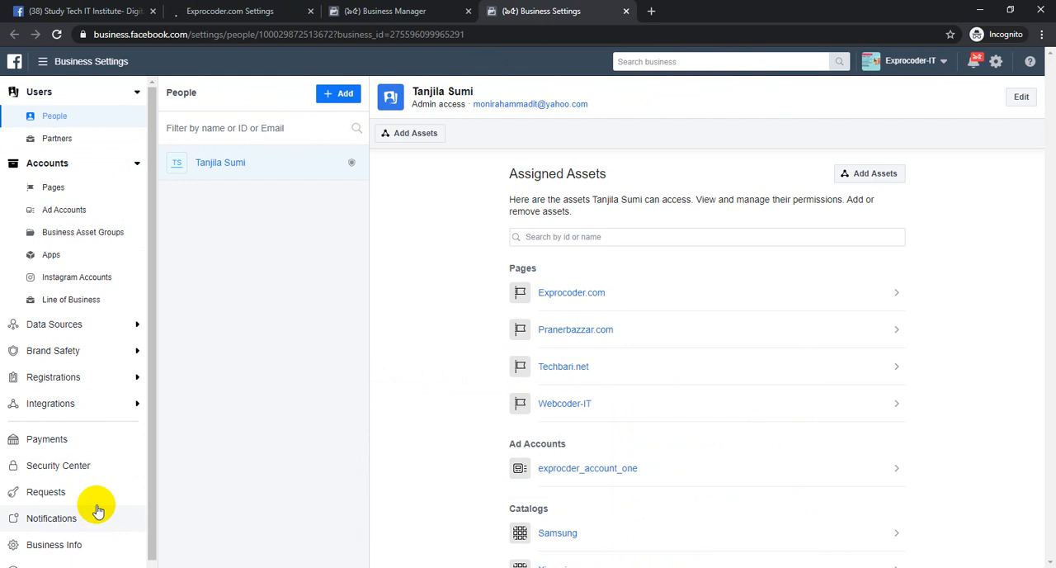
pyautogui.click(198, 6)
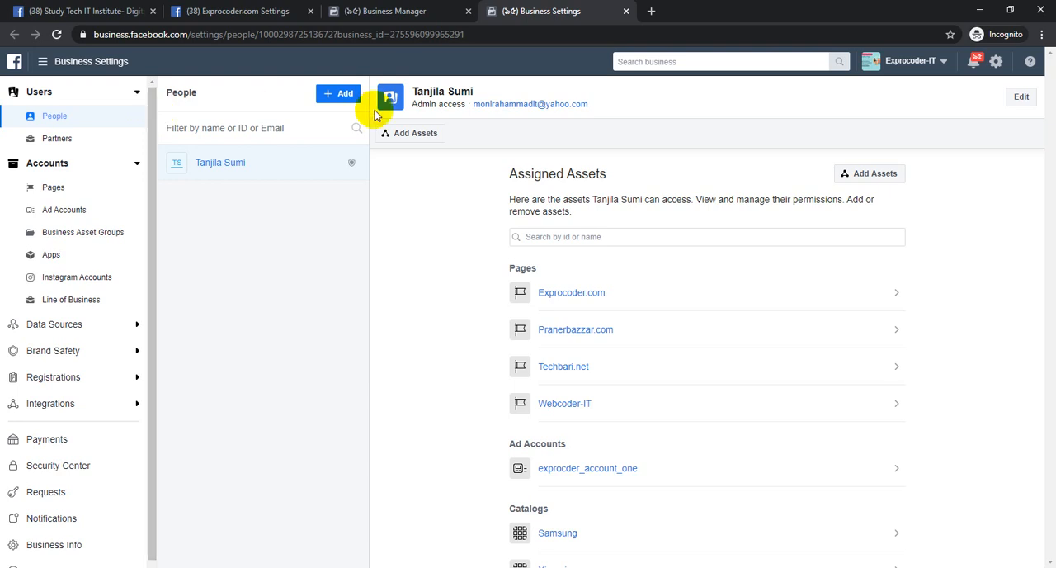
# Start inviting a new person to the Exprocoder-IT business and enter the invitee's e-mail address
pyautogui.click(339, 93)
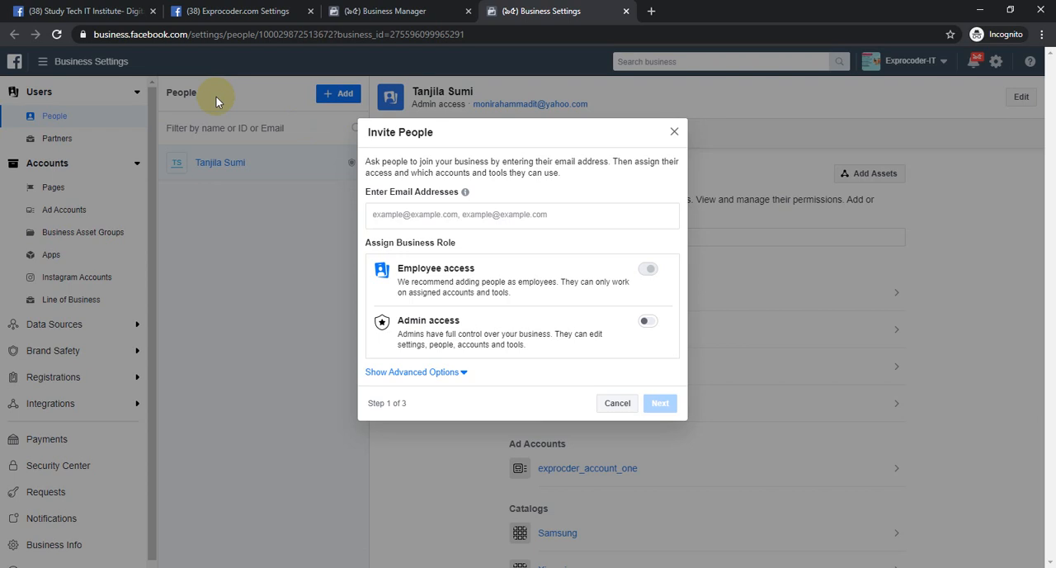
pyautogui.click(611, 404)
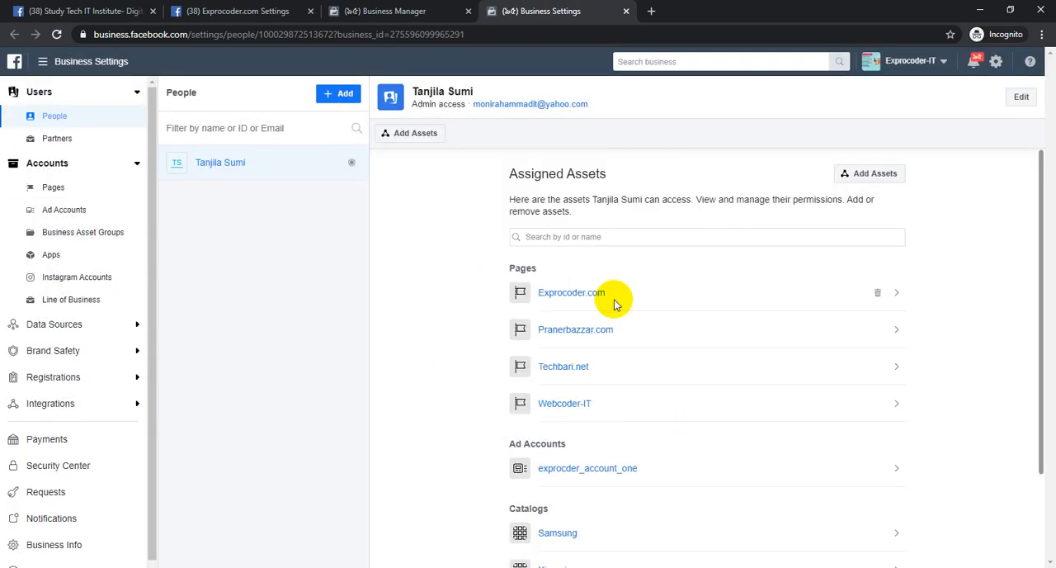
pyautogui.click(345, 94)
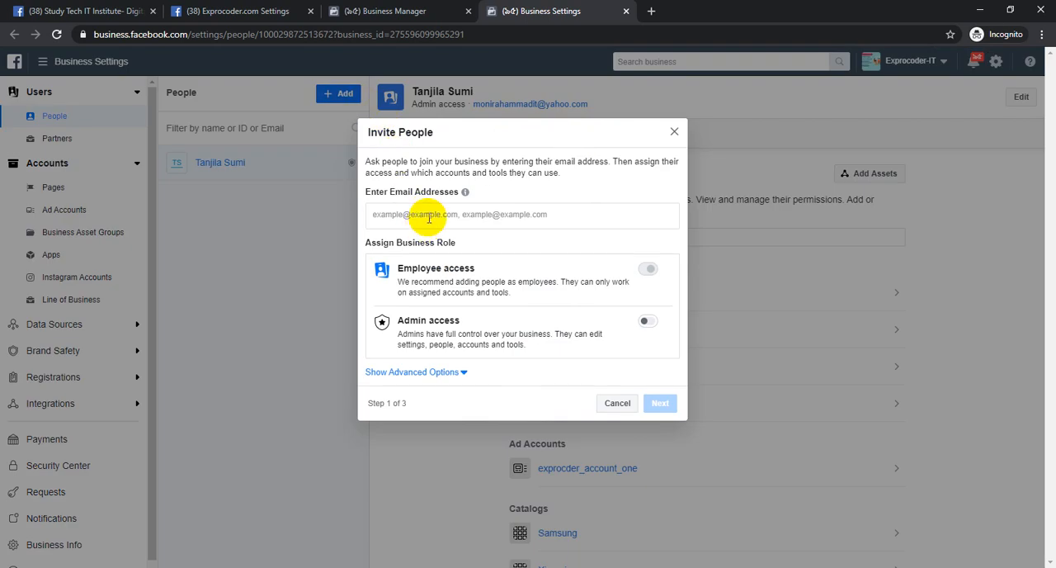
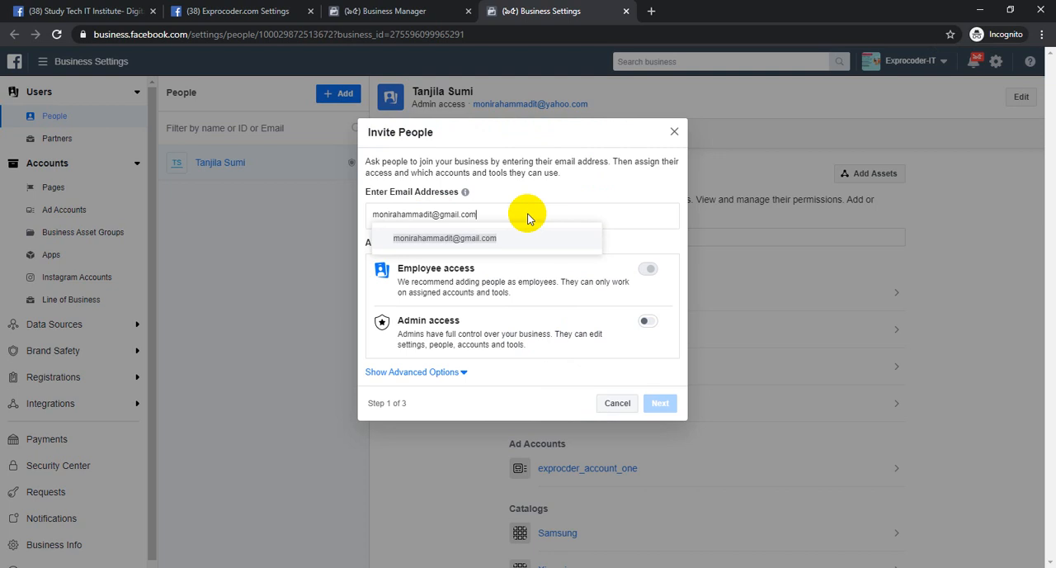
pyautogui.press('Return')
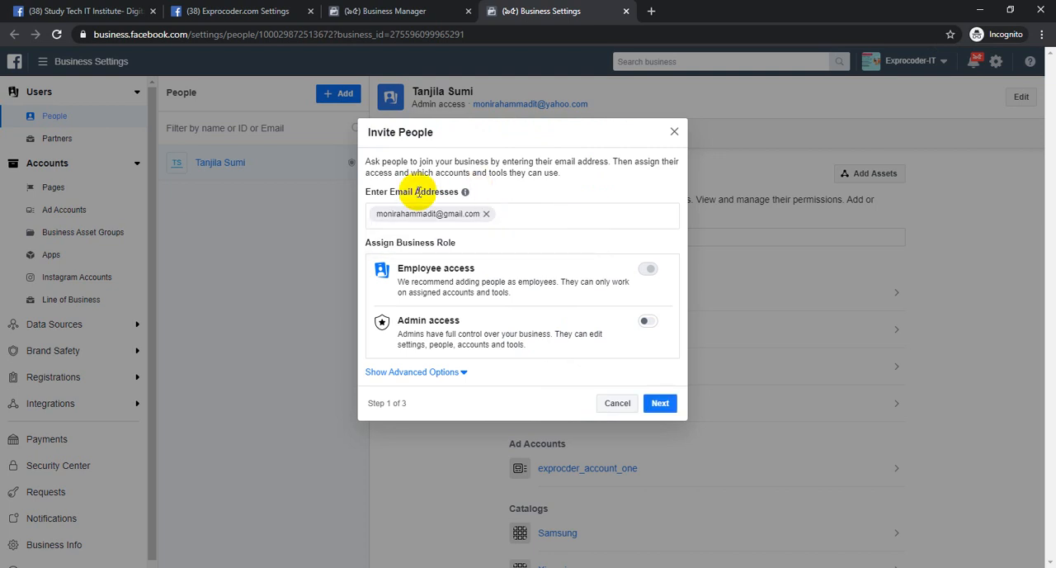
# Give the invitee the Admin access role and proceed to assigning assets
pyautogui.moveTo(408, 319); pyautogui.dragTo(483, 334)
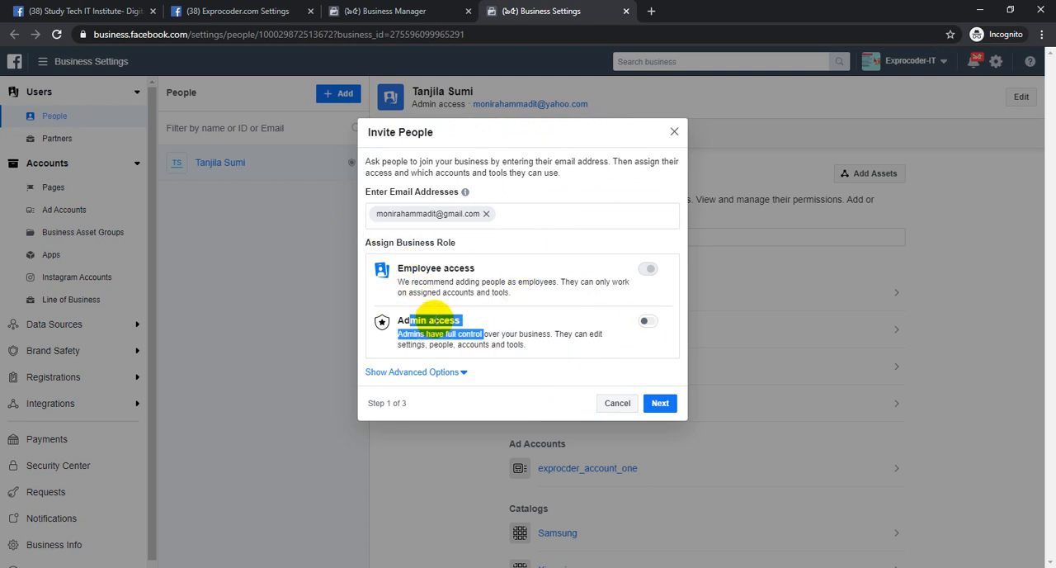
pyautogui.click(411, 325)
pyautogui.moveTo(408, 320); pyautogui.dragTo(450, 319)
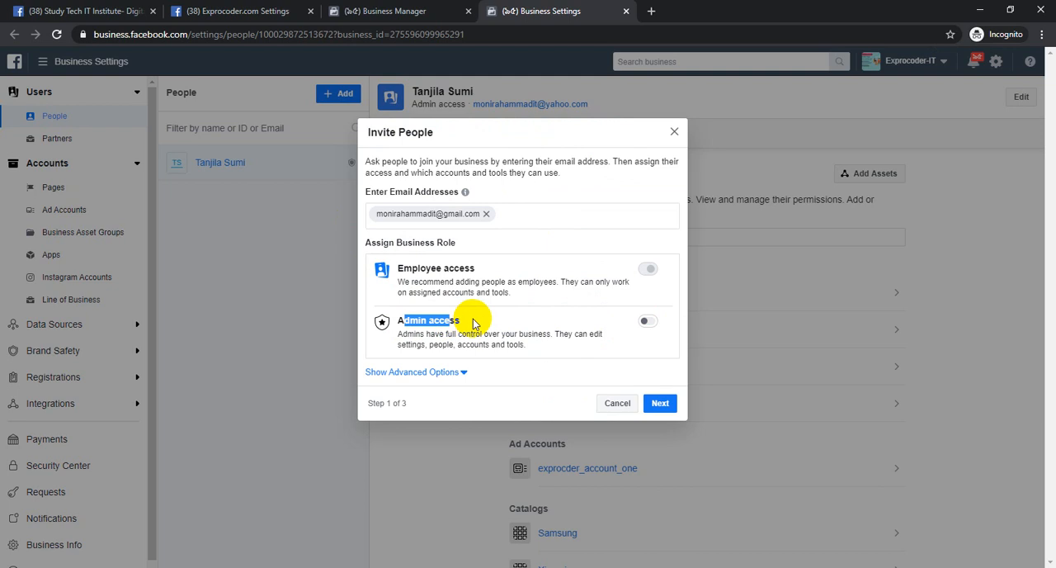
pyautogui.click(496, 320)
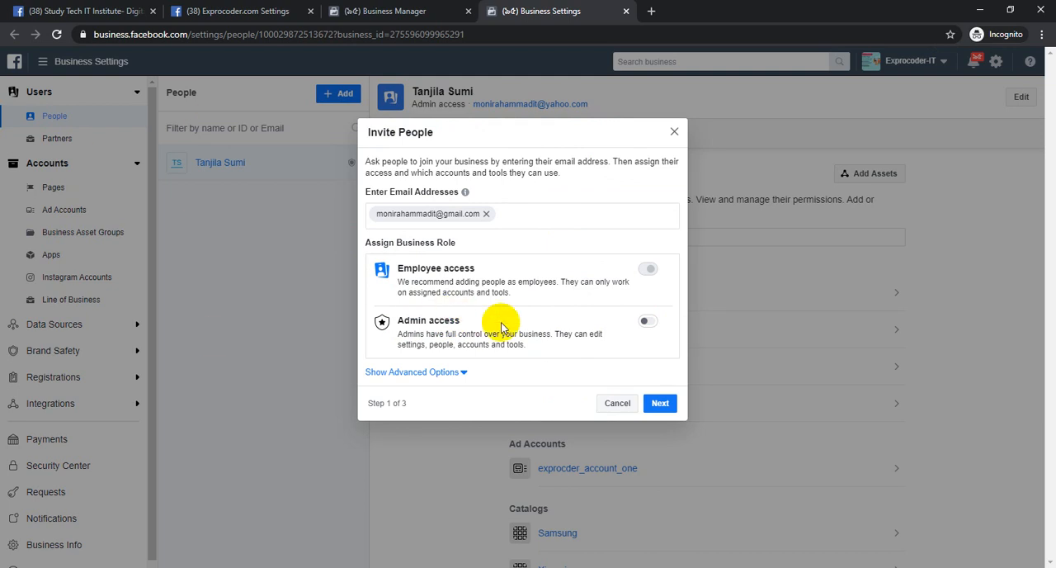
pyautogui.click(647, 321)
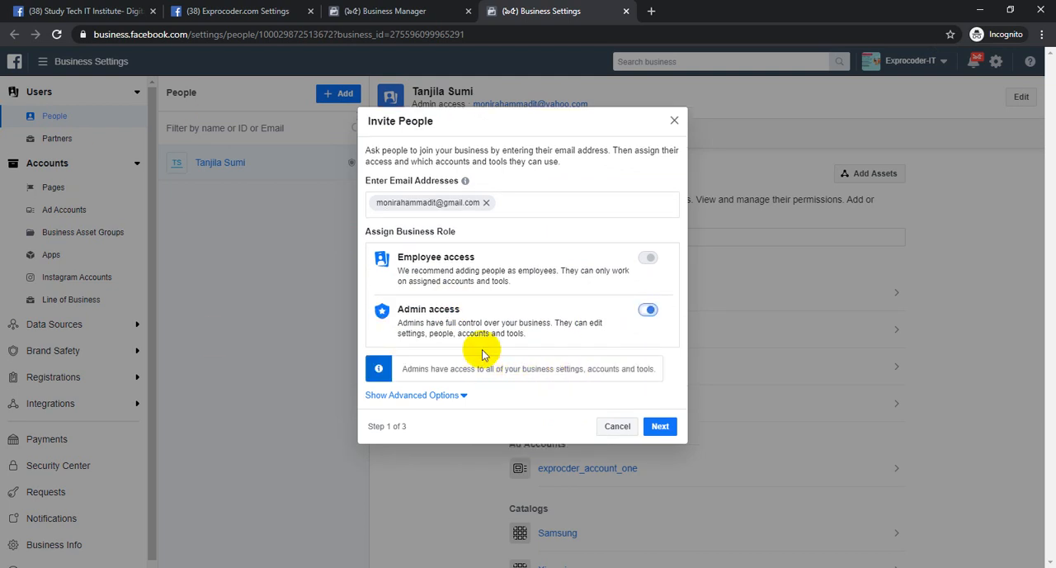
pyautogui.click(662, 426)
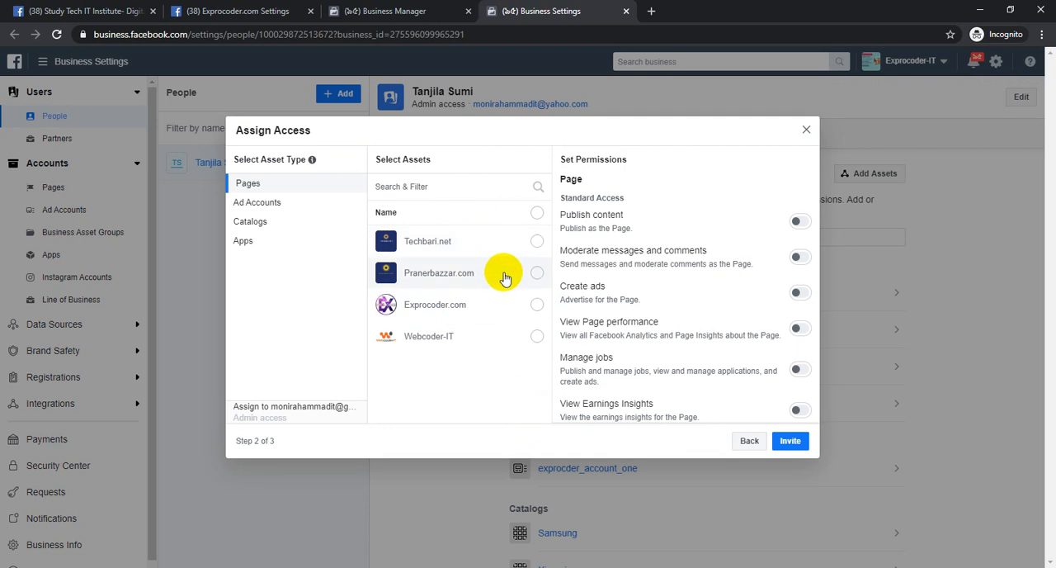
# Assign the Exprocoder.com page with Publish content, View Earnings Insights and Manage jobs permissions, and send the invitation
pyautogui.click(538, 307)
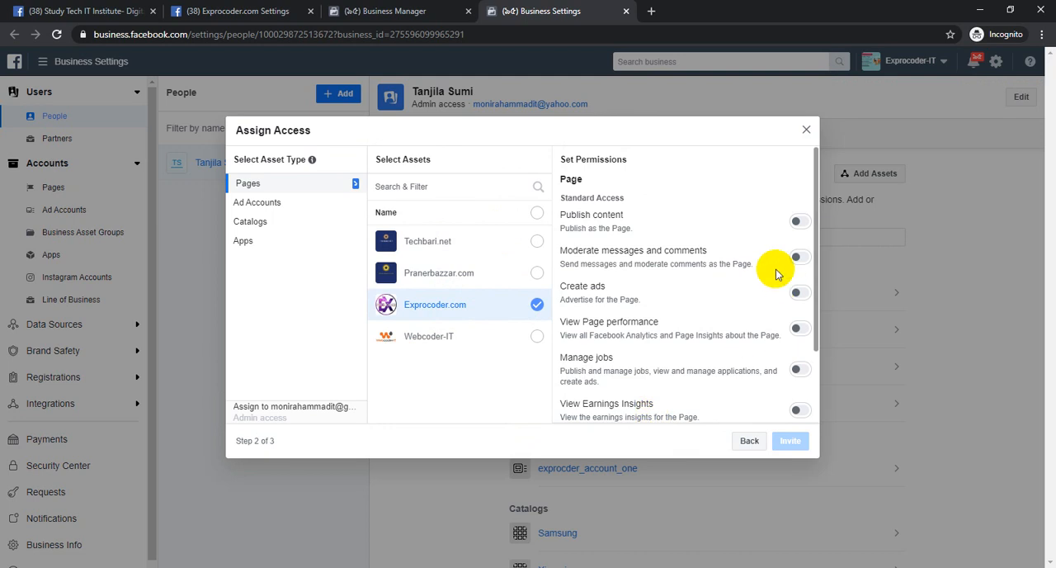
pyautogui.click(799, 221)
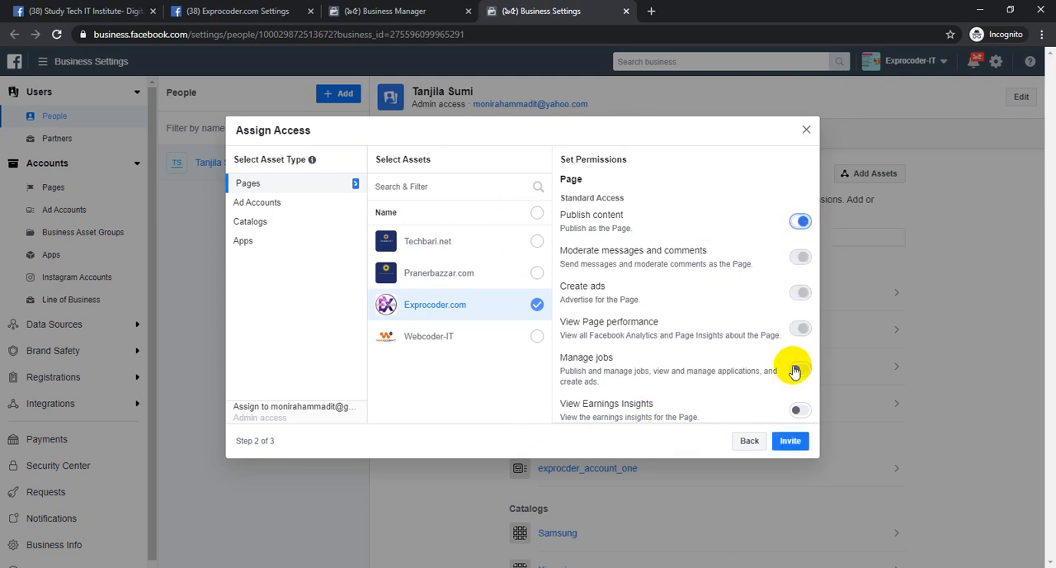
pyautogui.click(801, 410)
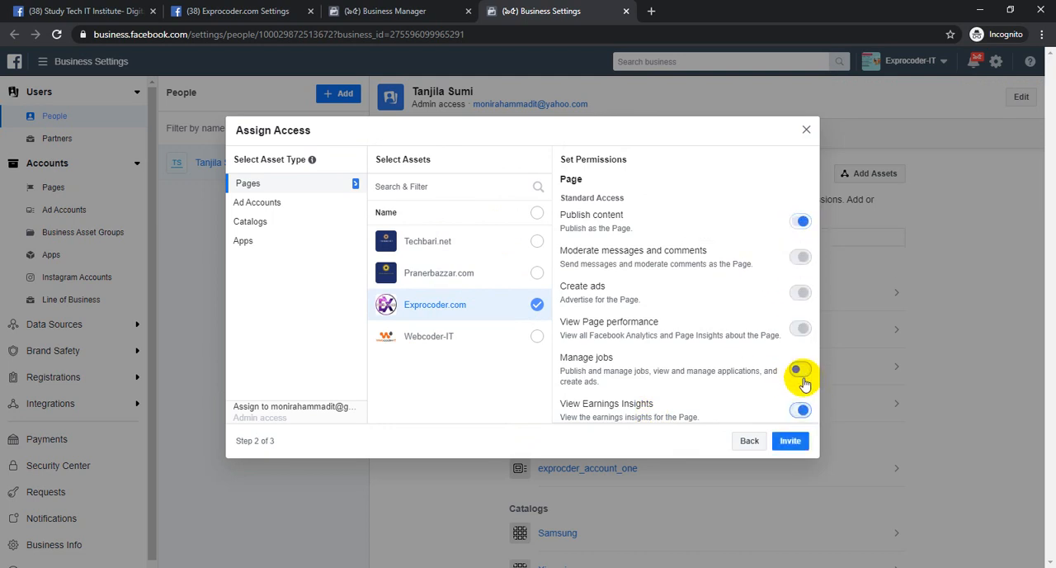
pyautogui.click(800, 371)
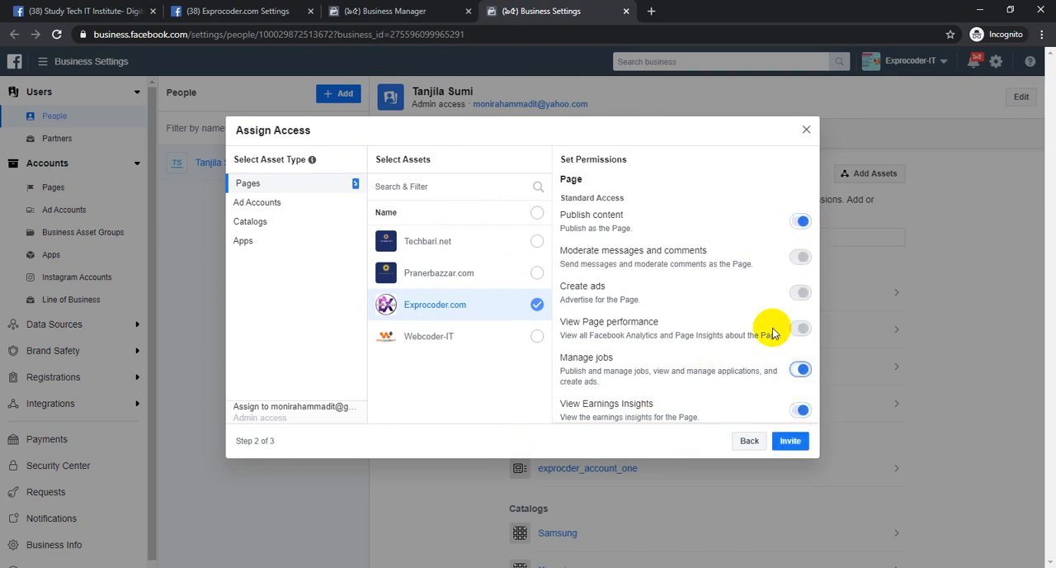
pyautogui.click(812, 439)
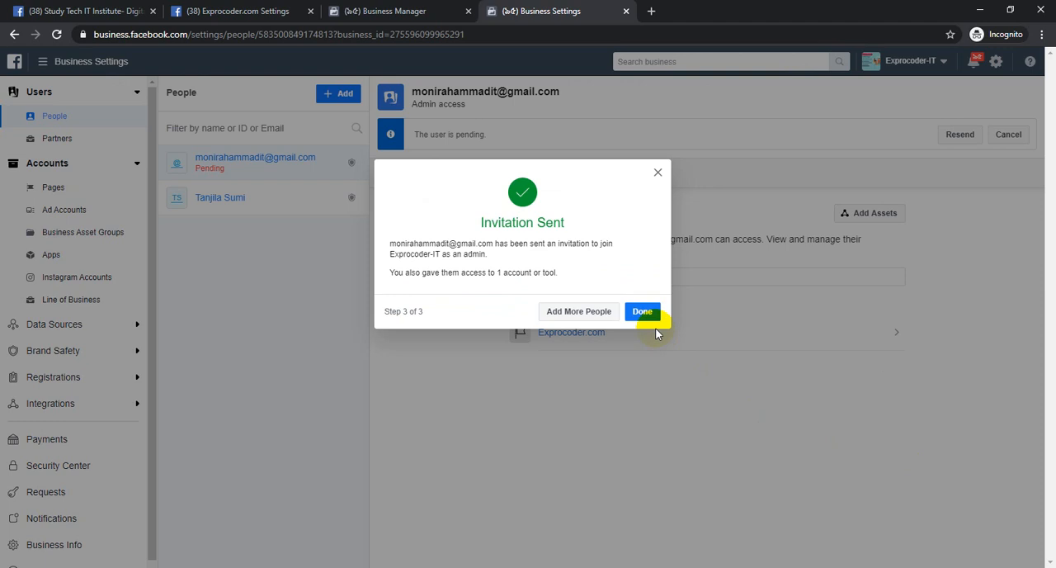
pyautogui.click(643, 311)
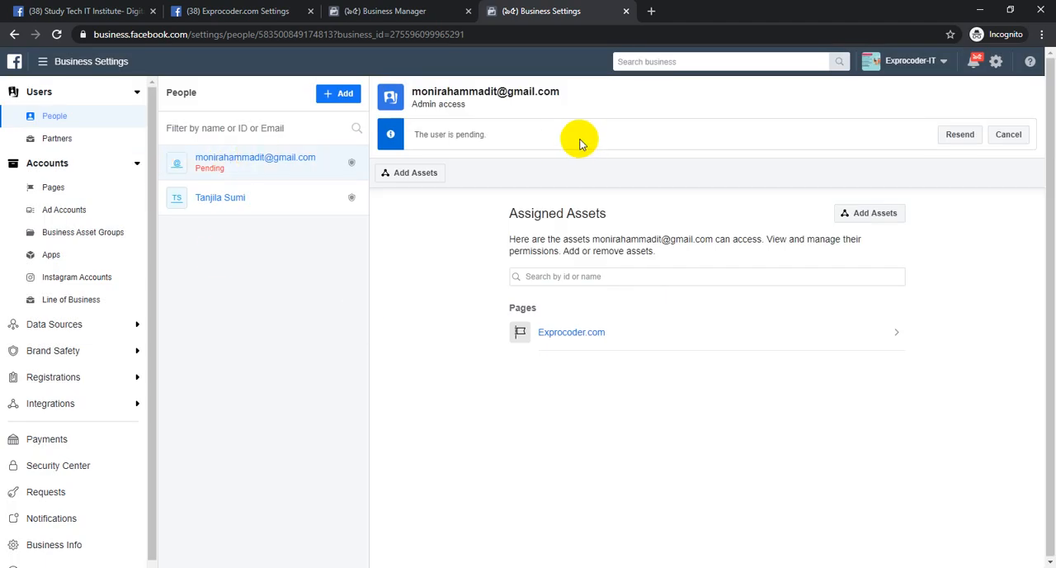
# Review the Business Manager home and the Exprocoder.com page settings, and return to the business settings
pyautogui.click(403, 10)
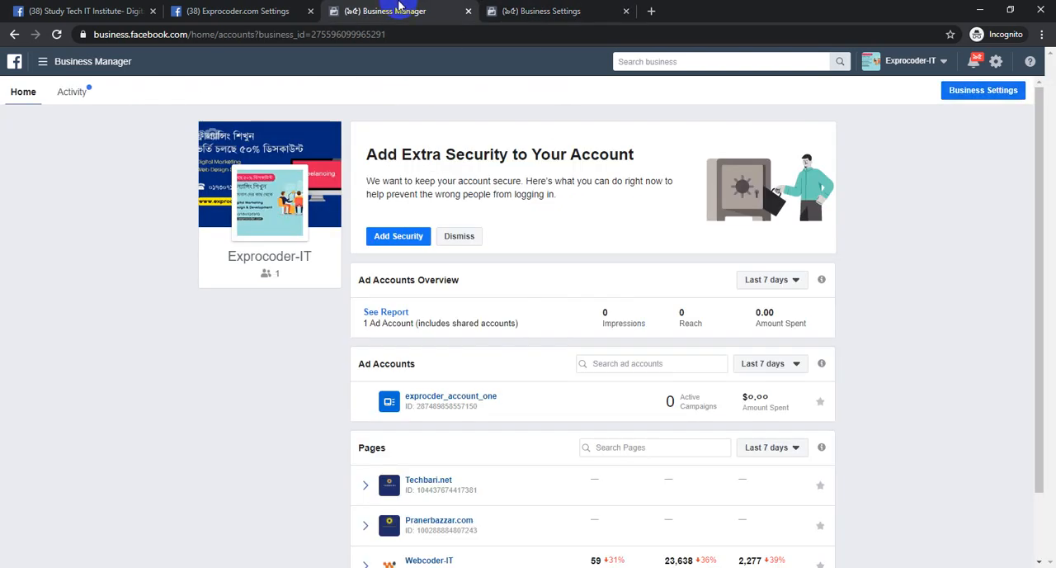
pyautogui.click(239, 10)
pyautogui.click(392, 8)
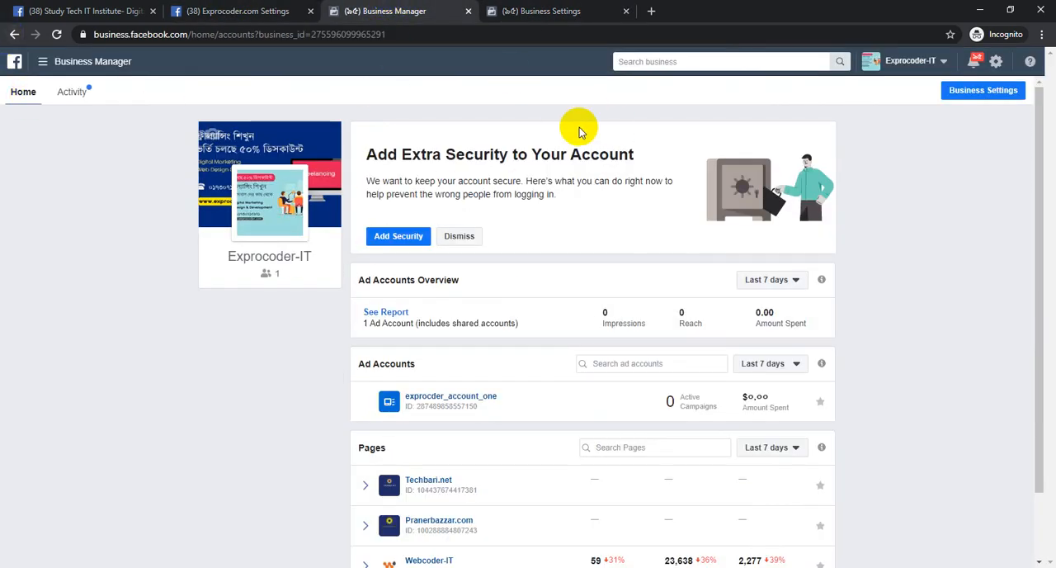
pyautogui.click(558, 8)
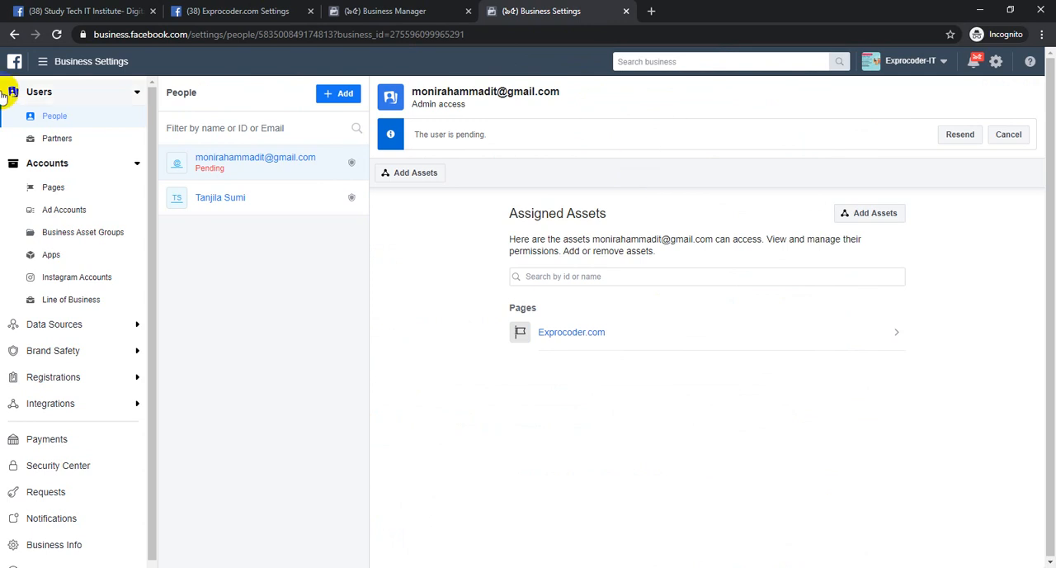
# Open the business's partners, view the introduction to asking a partner to share their assets, and dismiss it
pyautogui.click(53, 138)
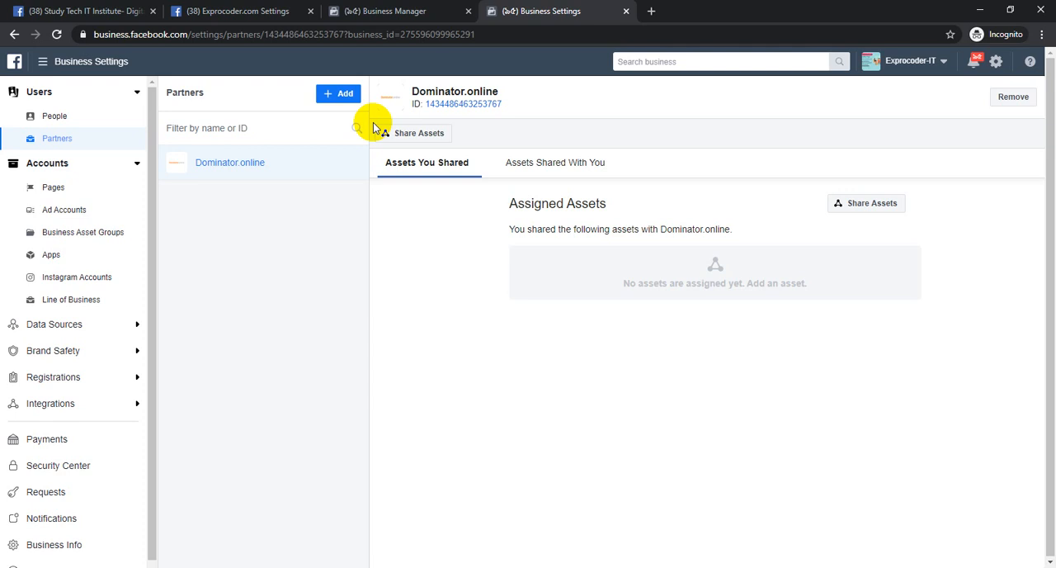
pyautogui.click(342, 95)
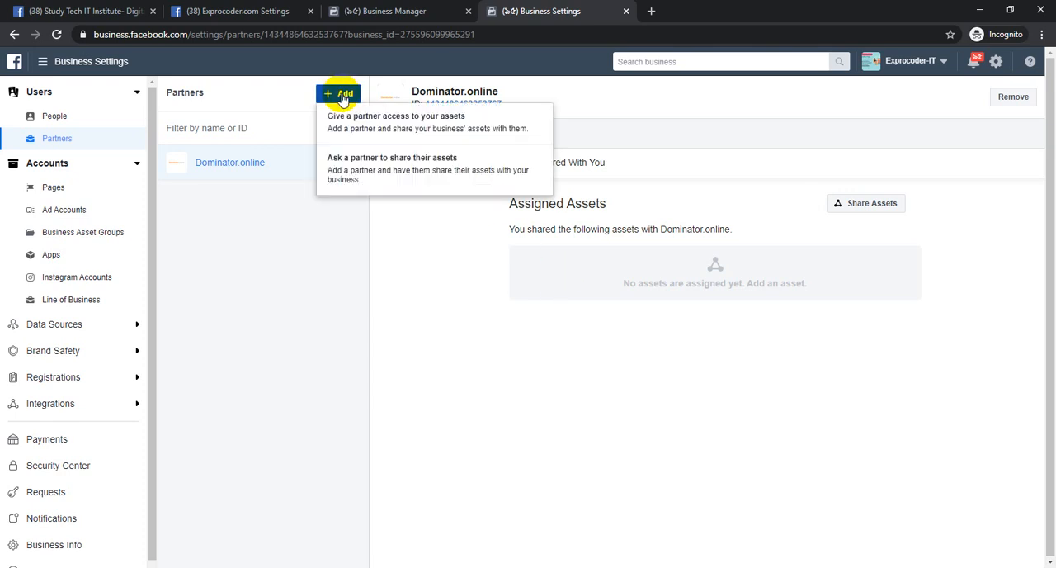
pyautogui.click(380, 180)
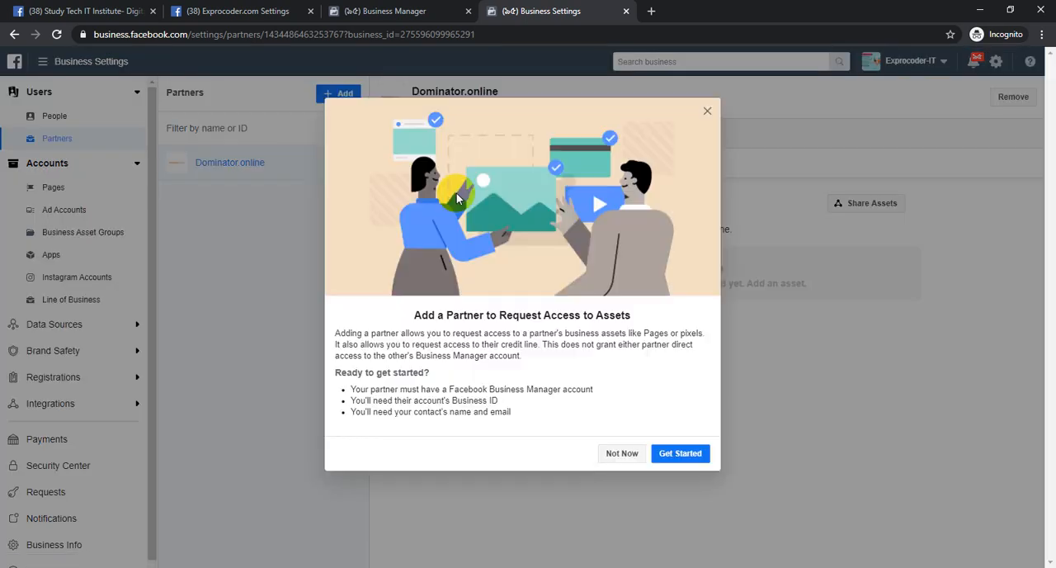
pyautogui.click(622, 453)
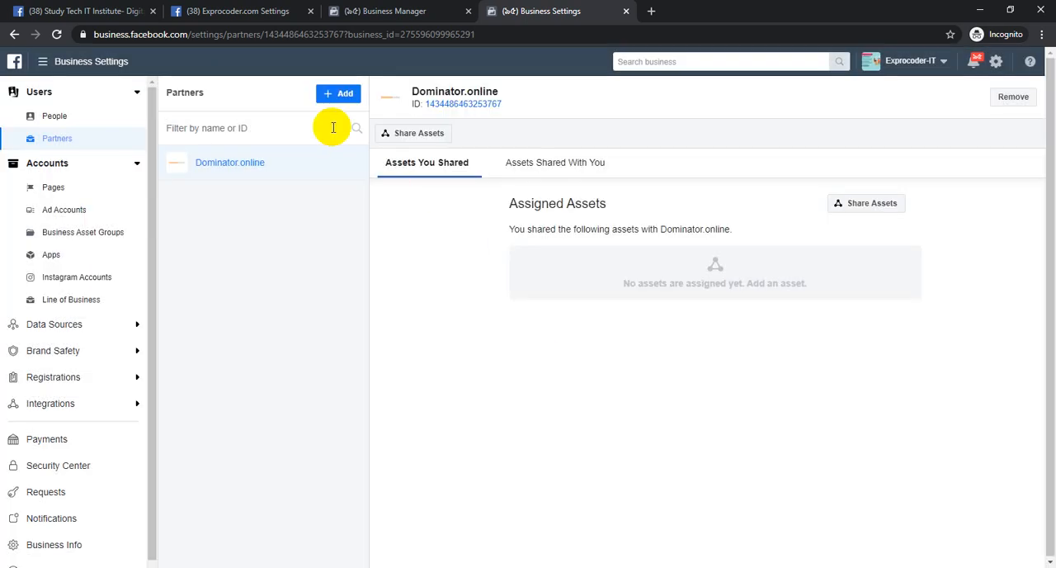
# View the setup for giving a new partner access to the business's assets, including its Partner Business ID field, and cancel it
pyautogui.click(337, 105)
pyautogui.click(349, 132)
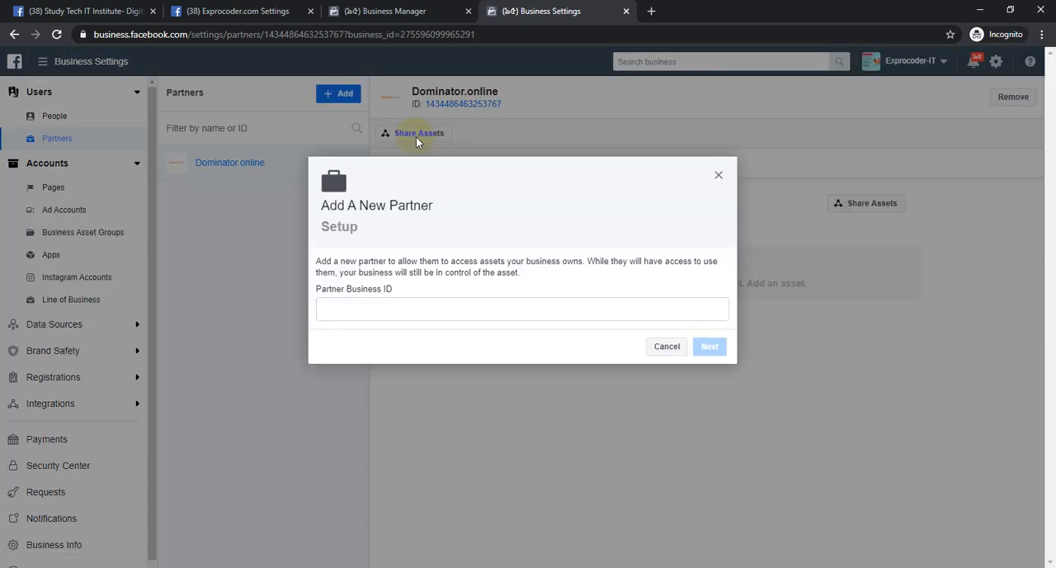
pyautogui.click(388, 307)
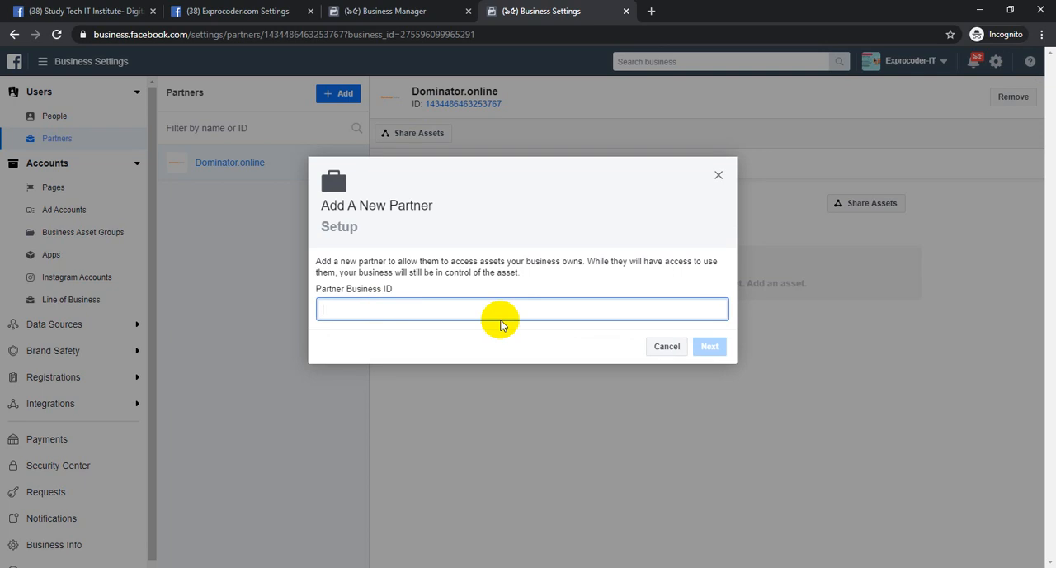
pyautogui.moveTo(319, 203); pyautogui.dragTo(391, 201)
pyautogui.click(426, 212)
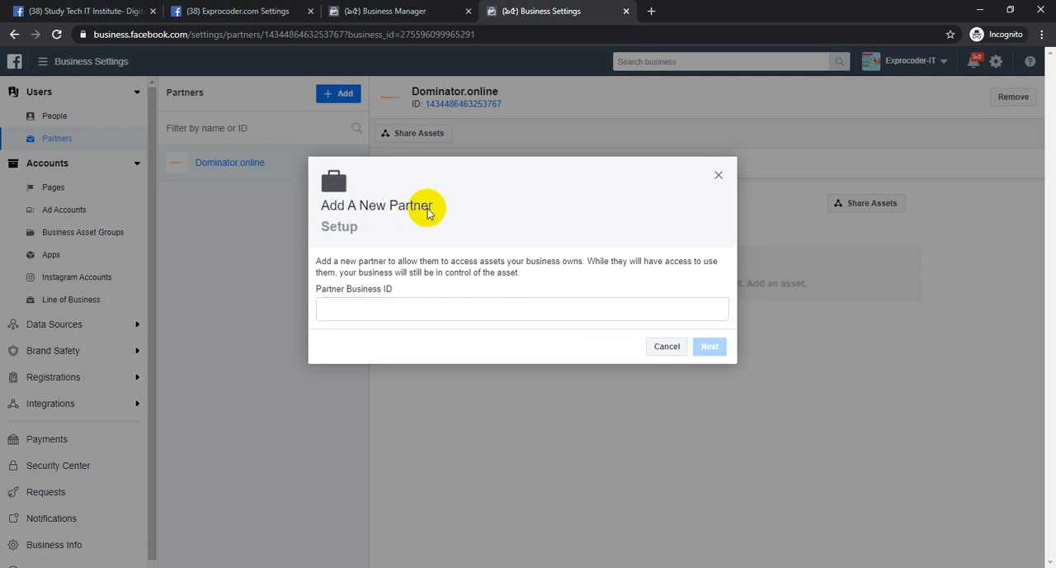
pyautogui.click(424, 315)
pyautogui.click(671, 347)
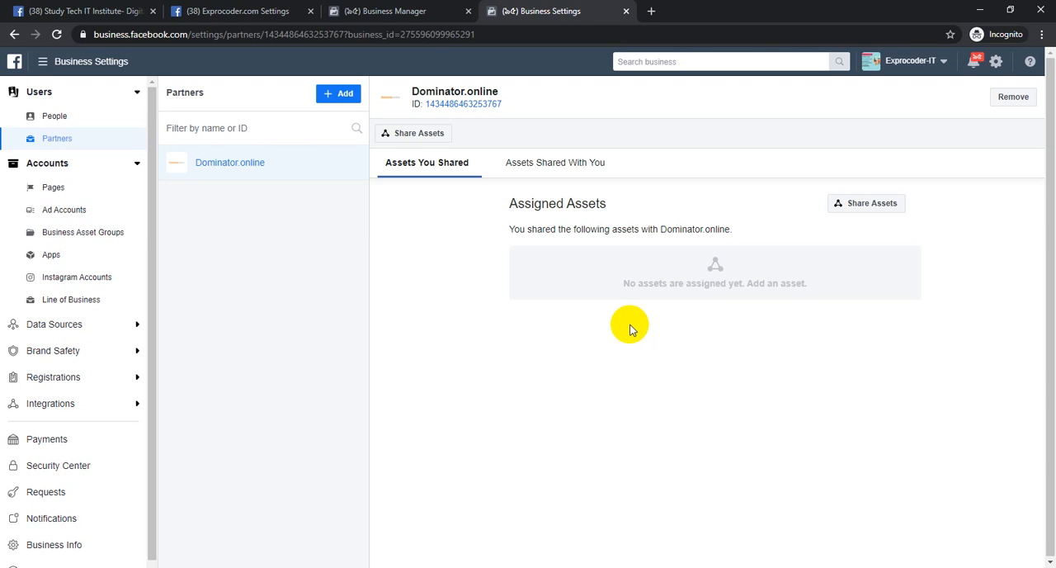
# Open the Exprocoder-IT business info, highlight its Business Manager ID, and return to the partners list
pyautogui.click(35, 547)
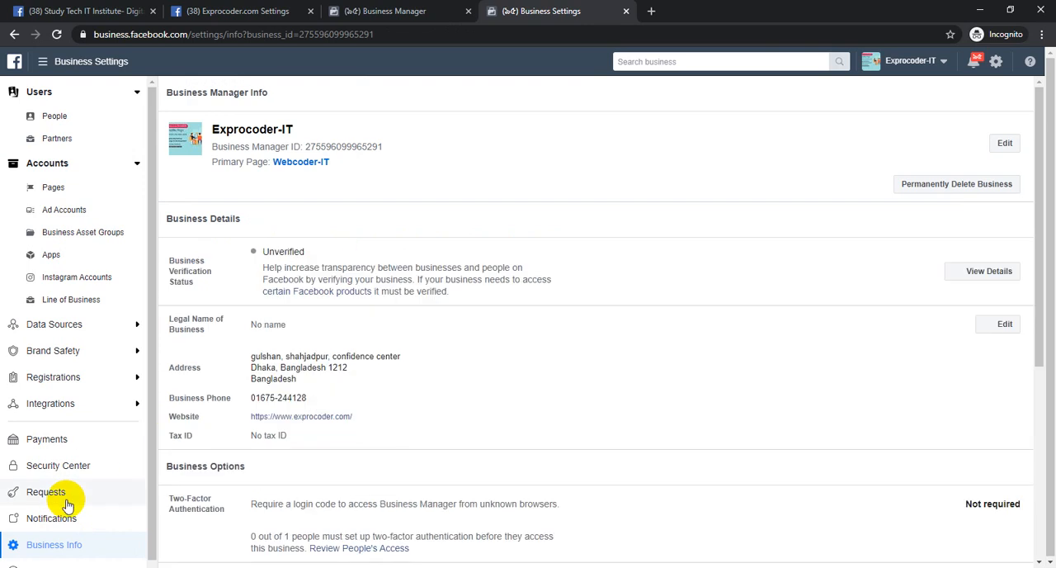
pyautogui.scroll(-1, 66, 512)
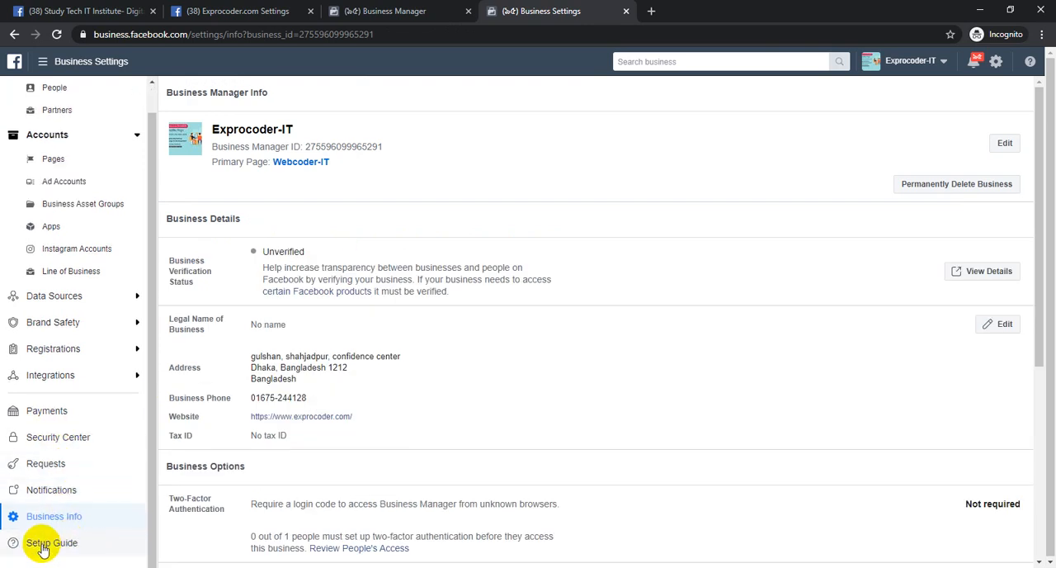
pyautogui.doubleClick(346, 146)
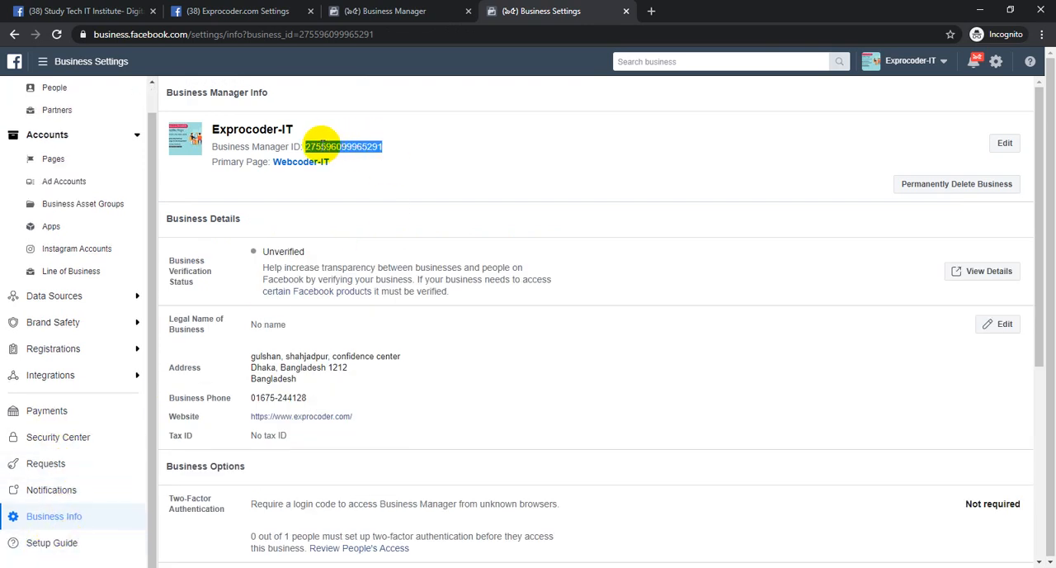
pyautogui.doubleClick(330, 146)
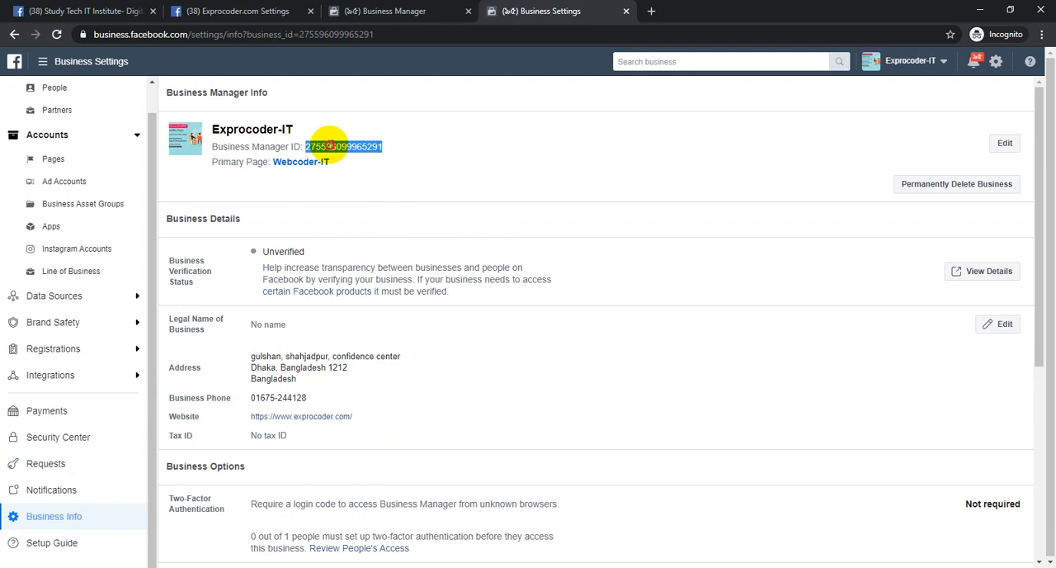
pyautogui.click(89, 111)
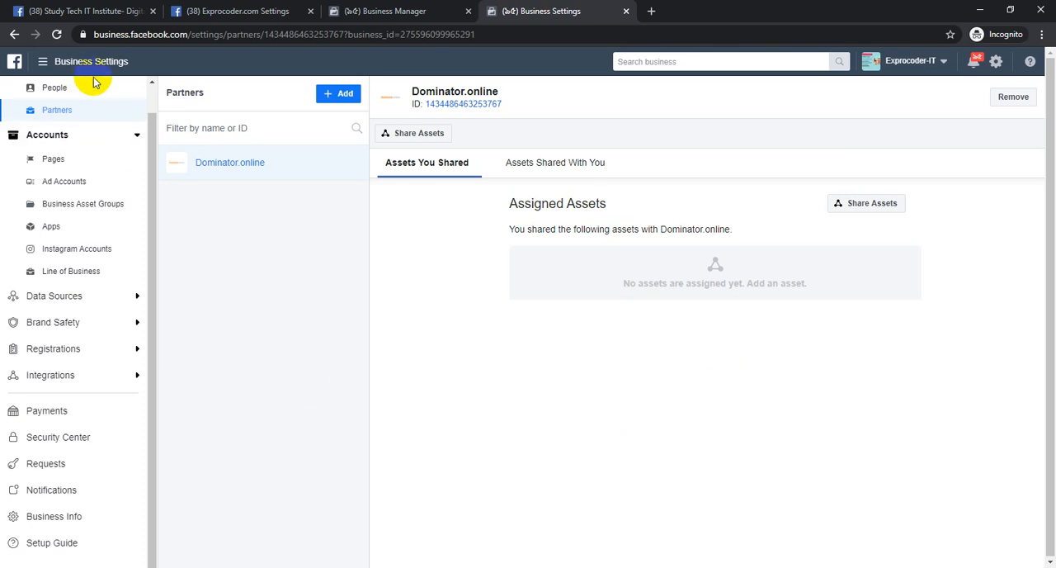
pyautogui.scroll(1, 86, 103)
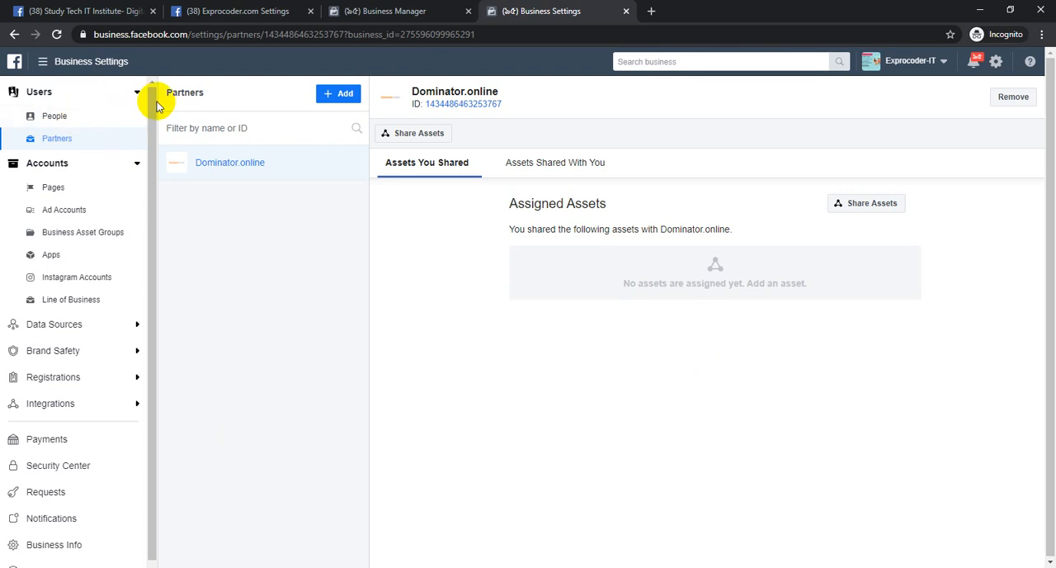
# Review the Exprocoder.com page roles, including ownership requests, the page owner, and the existing admins and editors
pyautogui.click(123, 93)
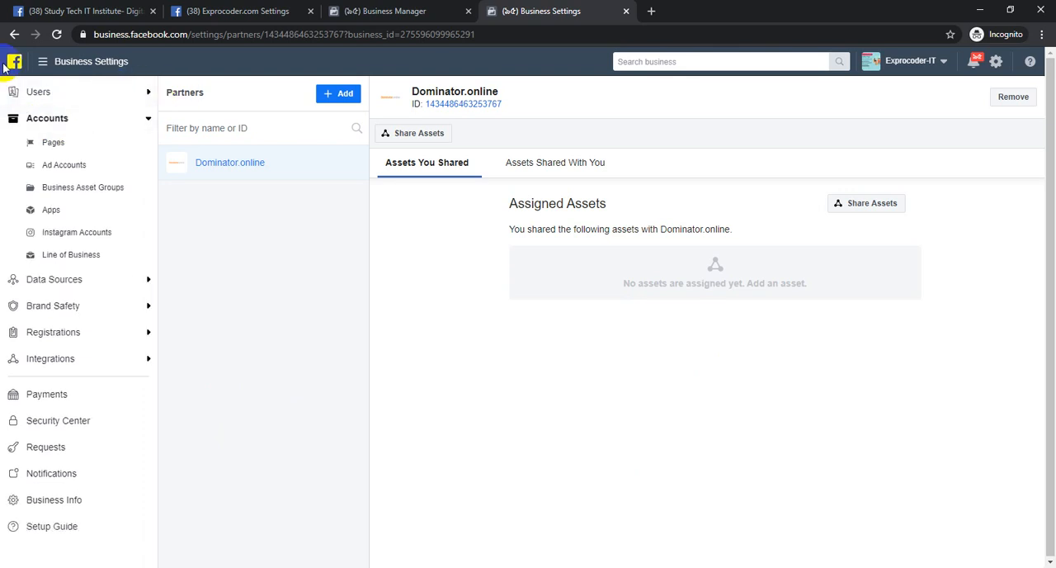
pyautogui.click(280, 10)
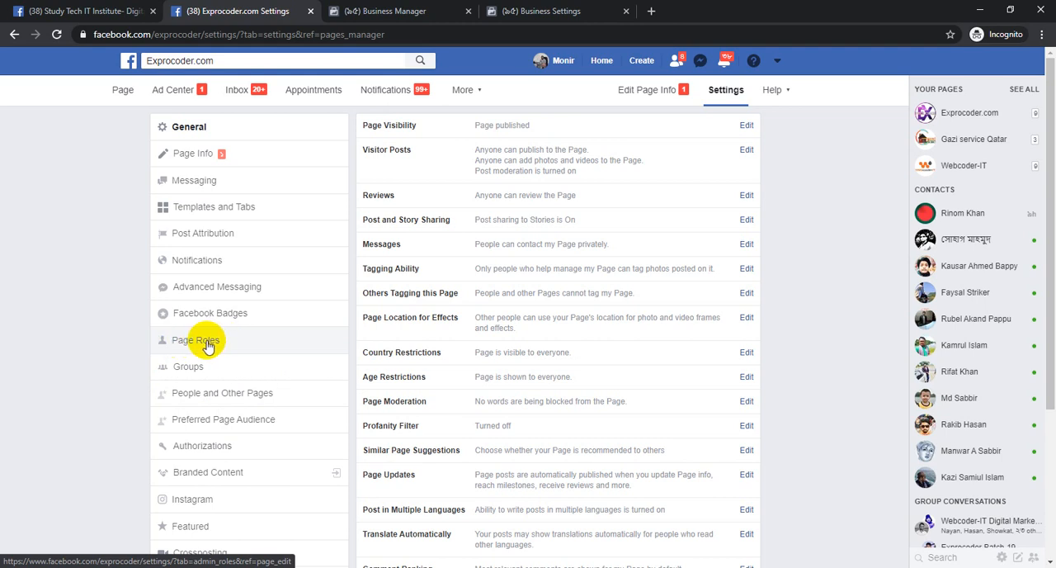
pyautogui.click(227, 346)
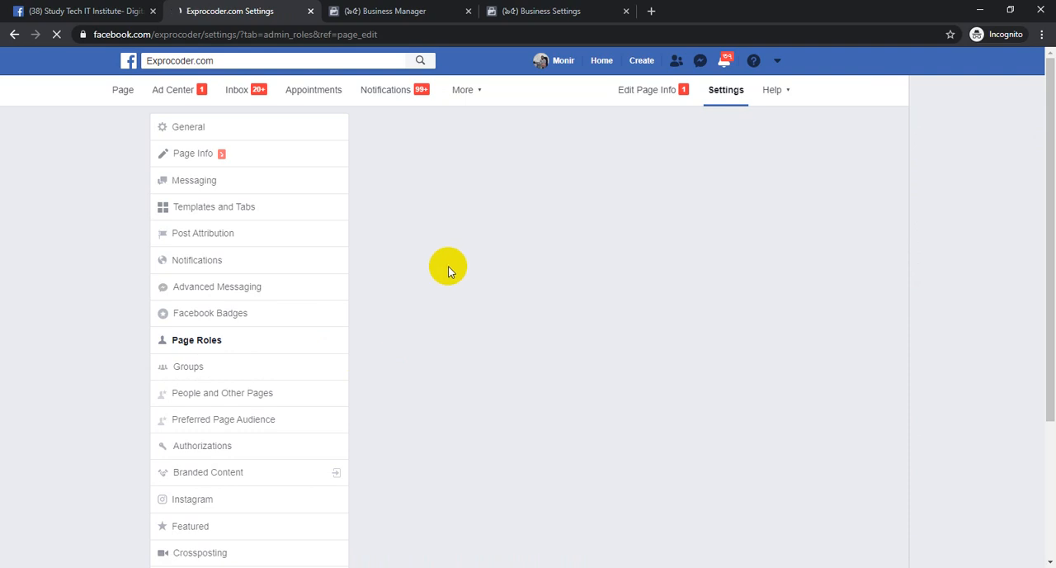
pyautogui.scroll(-3, 545, 429)
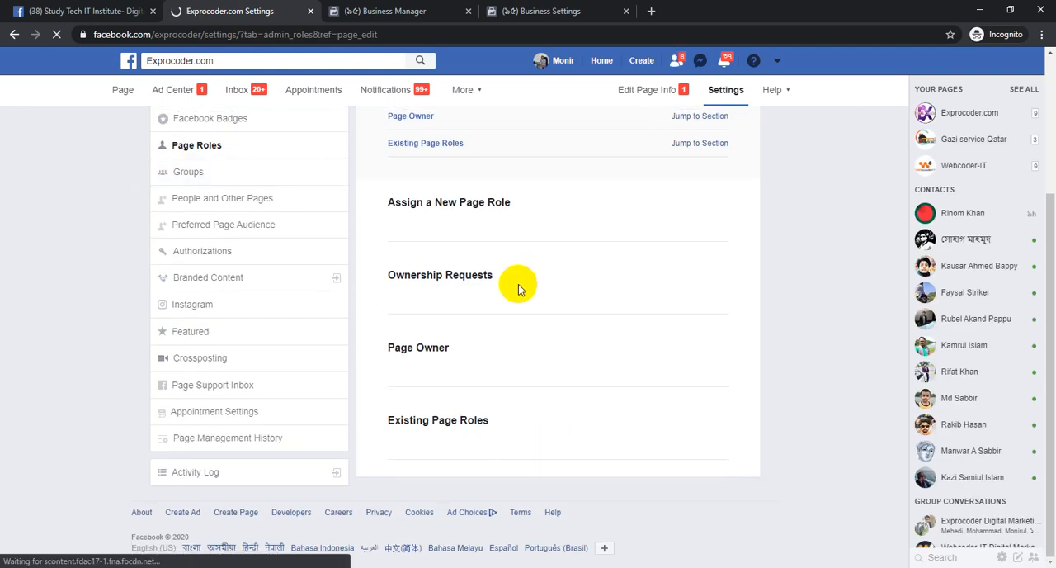
pyautogui.scroll(-1, 549, 349)
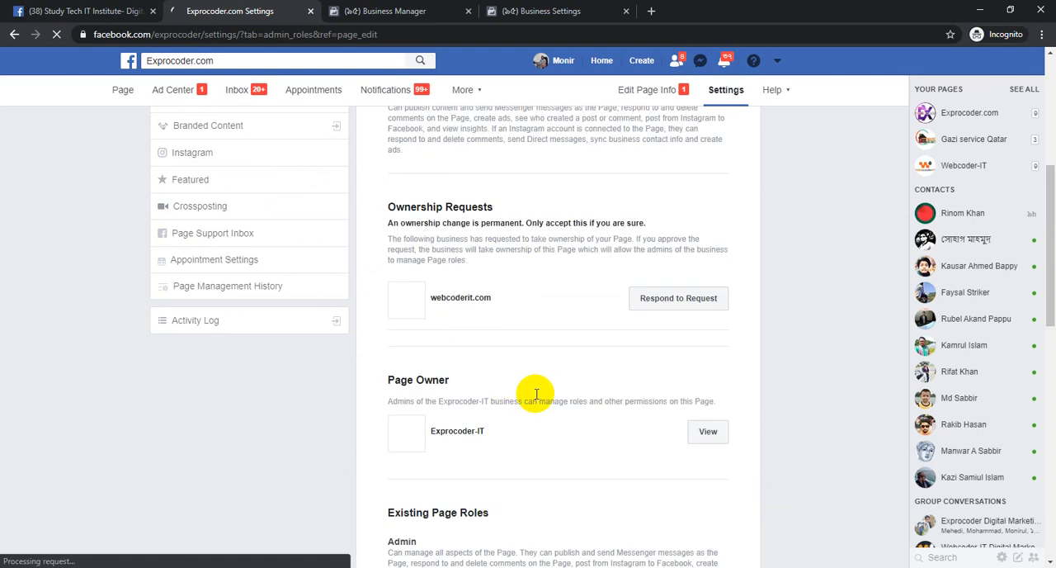
pyautogui.scroll(-5, 536, 394)
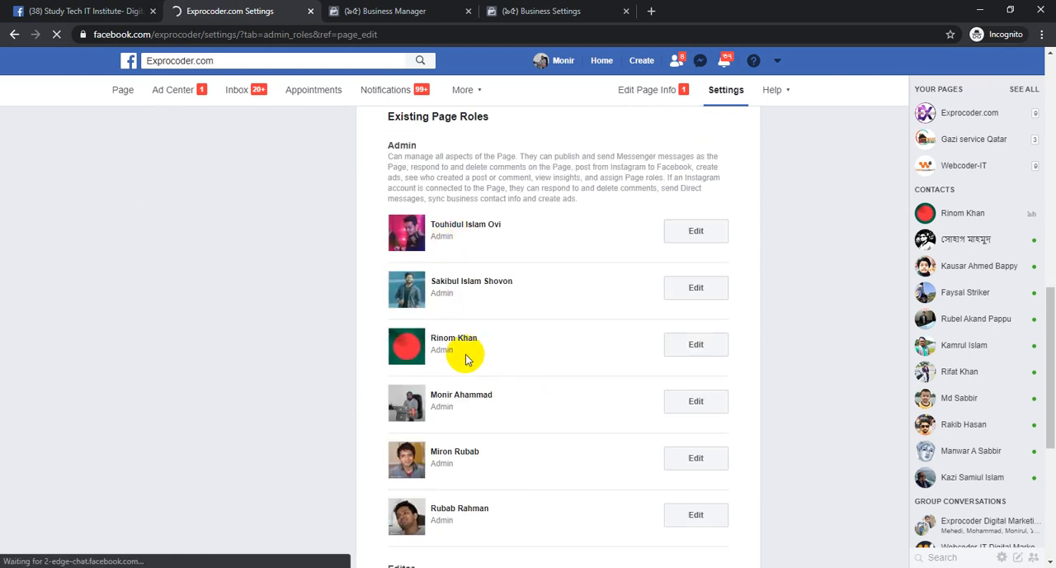
pyautogui.scroll(-3, 495, 487)
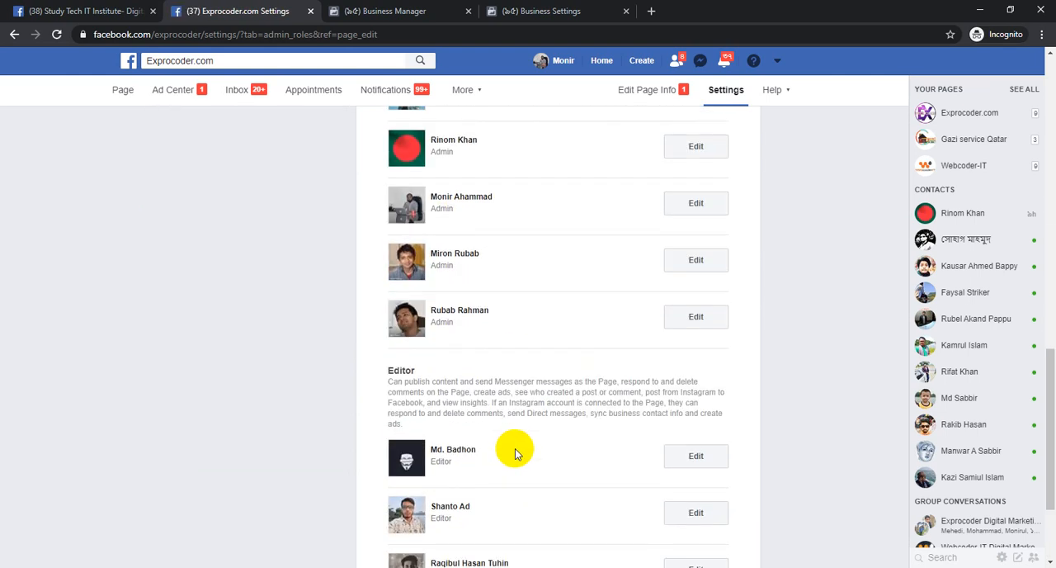
pyautogui.scroll(-2, 515, 453)
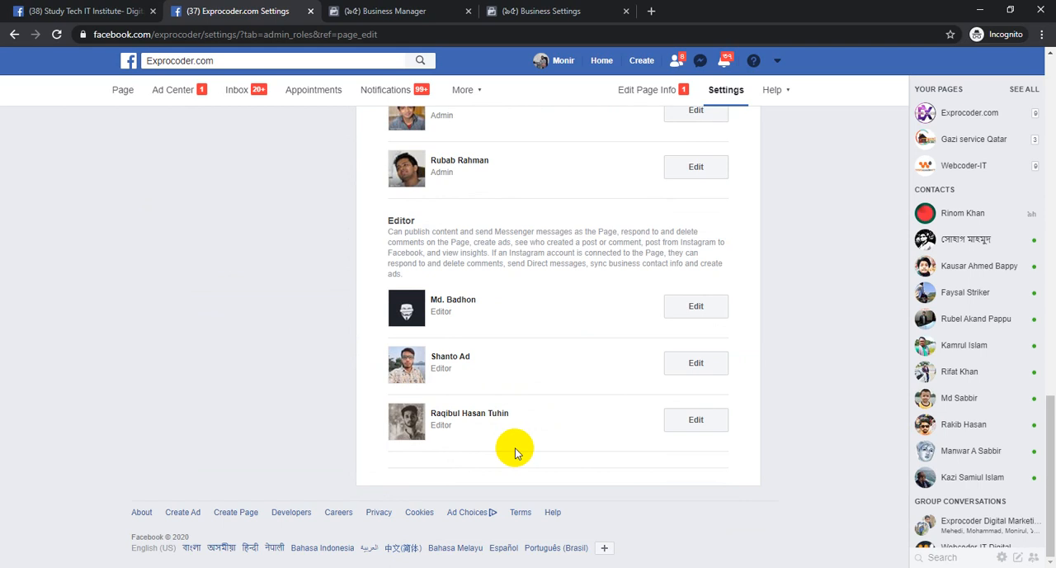
pyautogui.scroll(12, 515, 454)
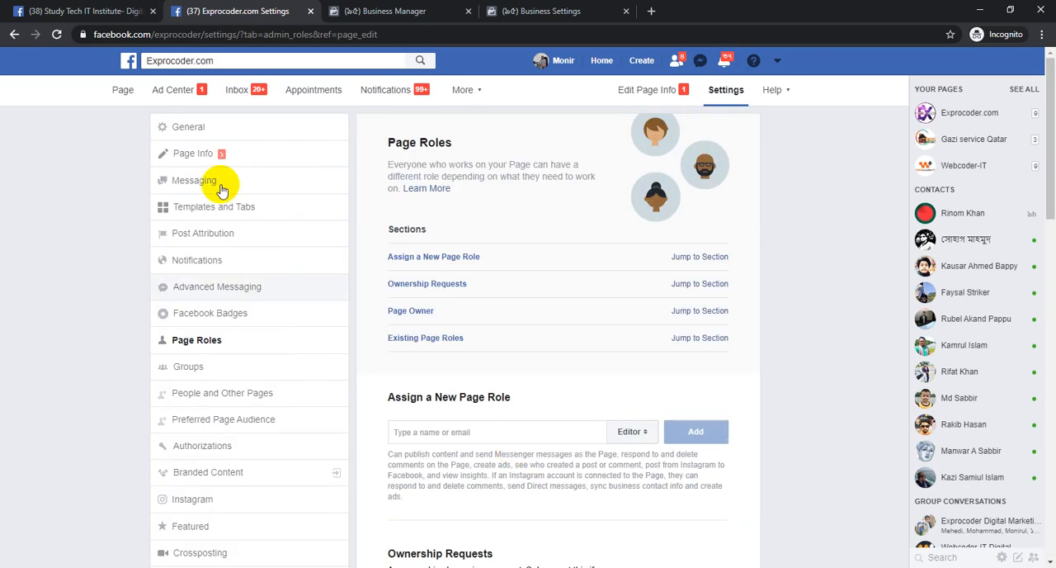
# View the pages held in the Exprocoder-IT business settings, and examine the full list of Facebook pages managed by the personal account
pyautogui.click(537, 11)
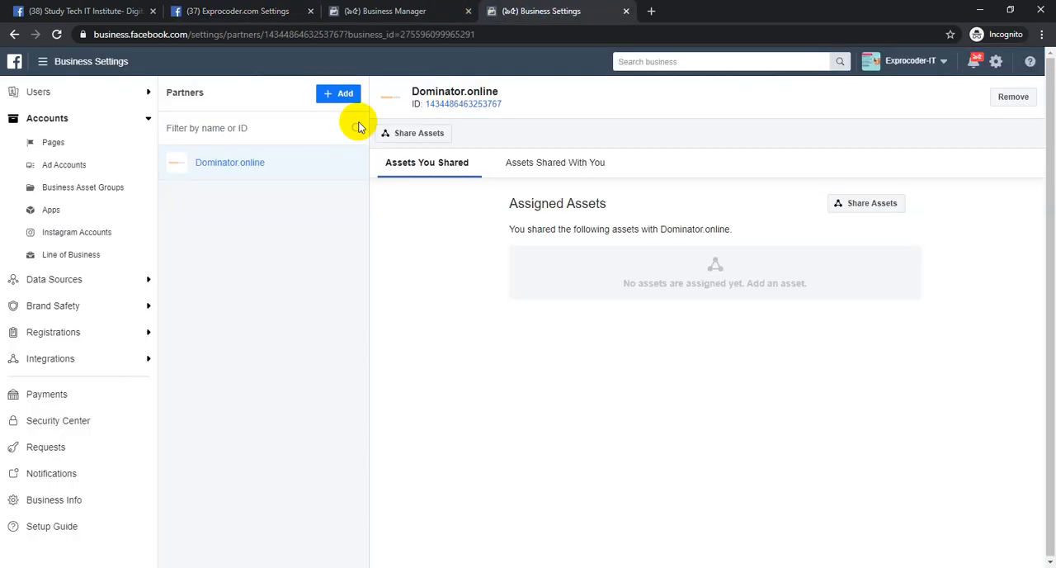
pyautogui.click(71, 144)
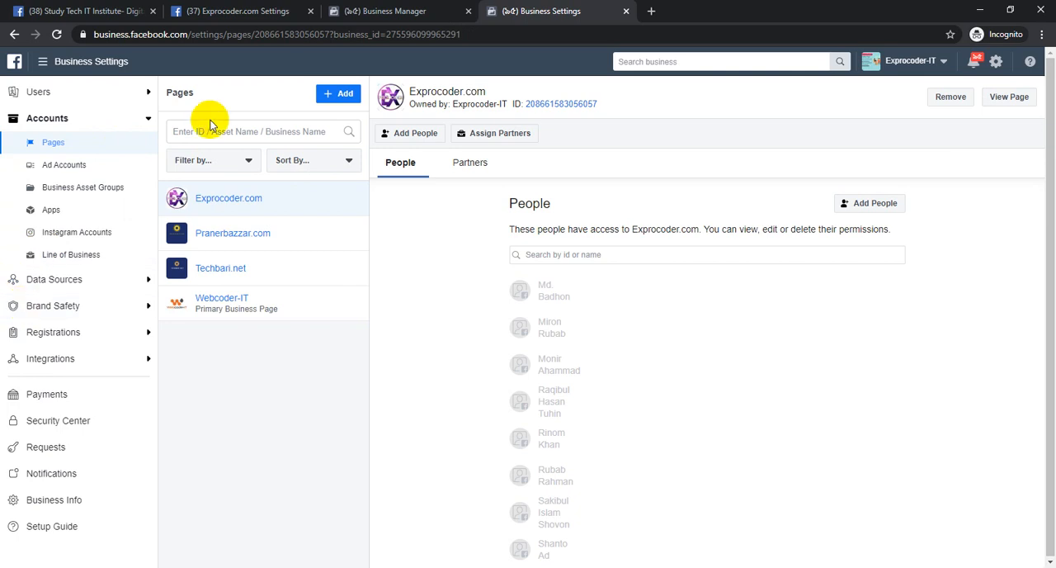
pyautogui.click(234, 11)
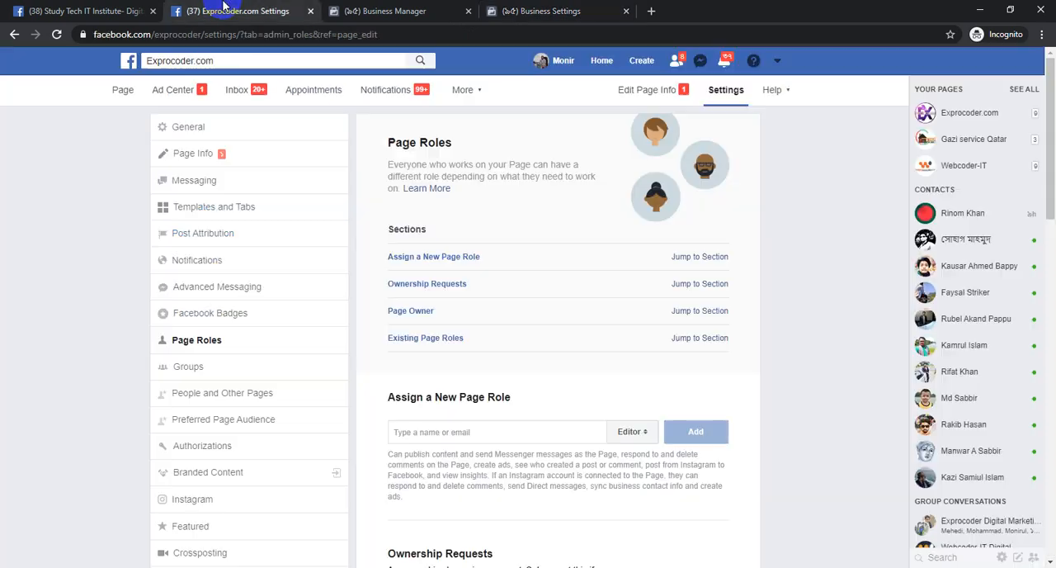
pyautogui.click(770, 88)
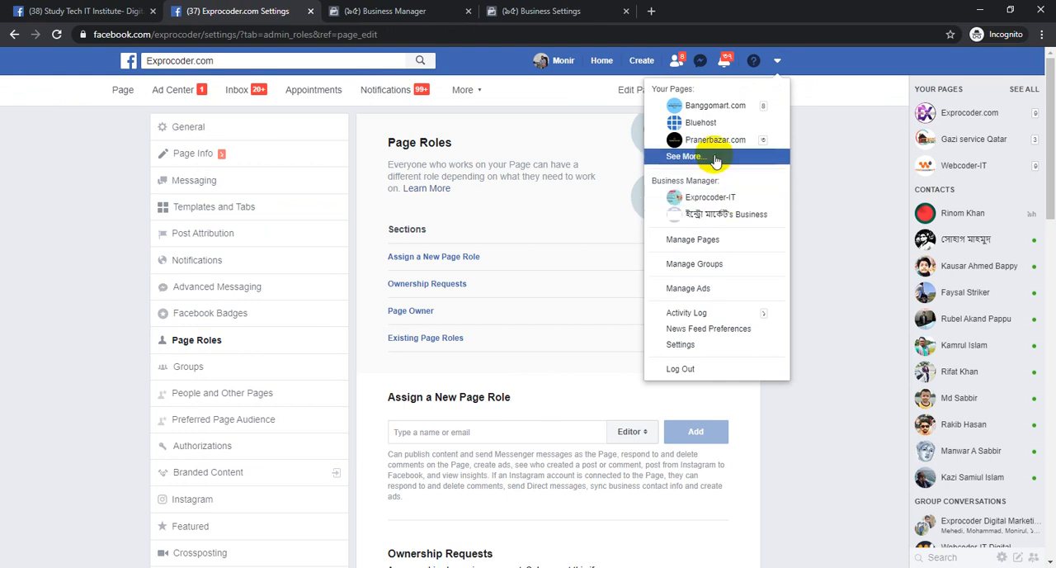
pyautogui.click(717, 157)
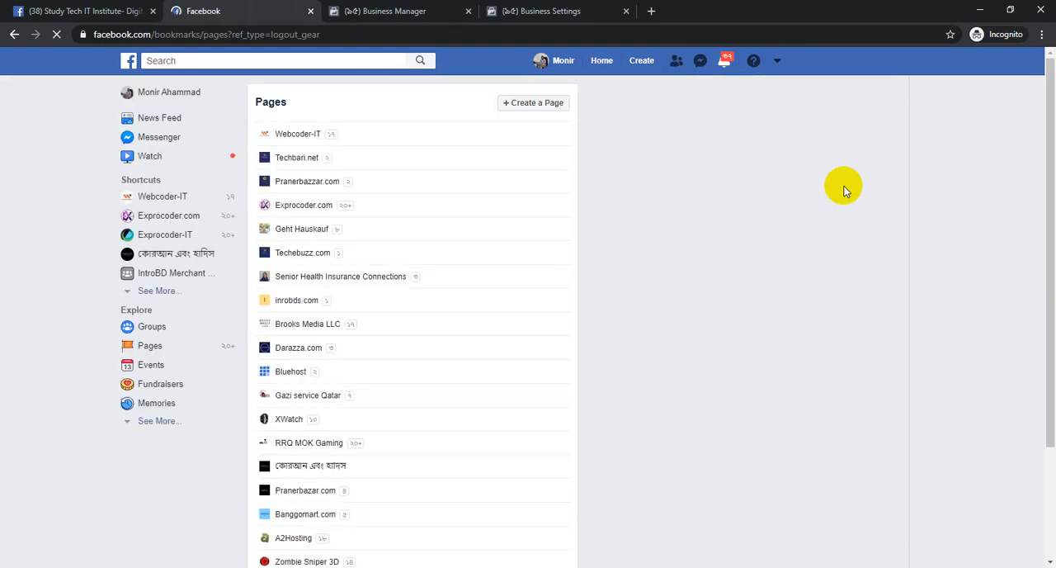
pyautogui.scroll(-2, 267, 495)
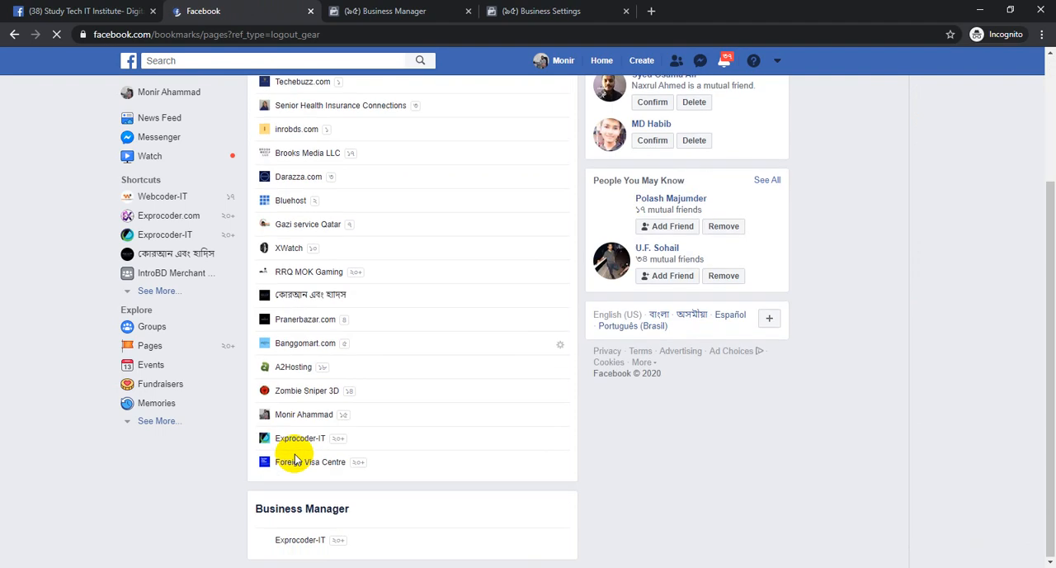
pyautogui.scroll(2, 313, 248)
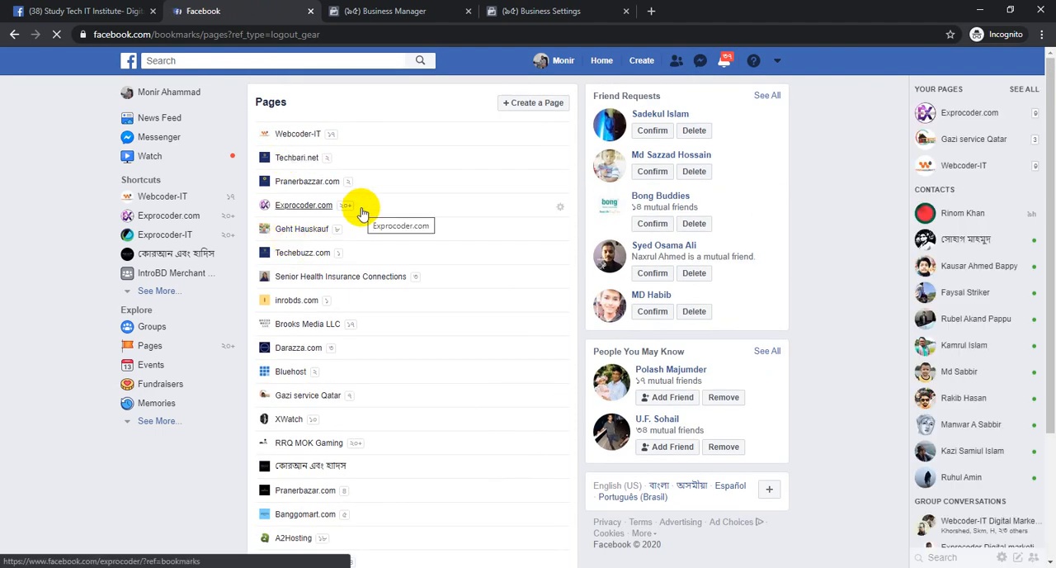
pyautogui.click(362, 213)
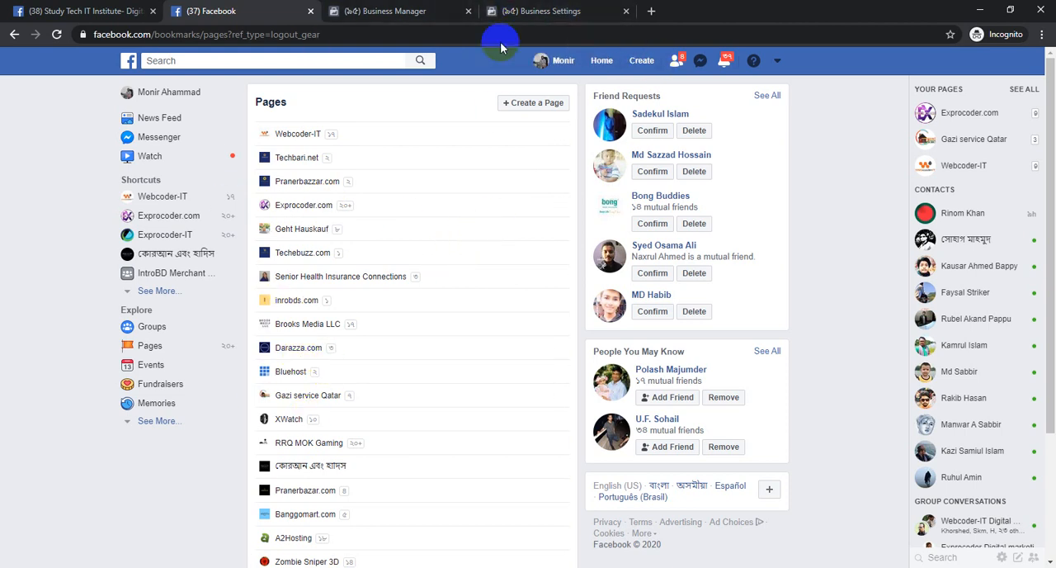
# View the form for adding an owned Facebook page to the business, including its page name or URL field, and cancel it
pyautogui.click(362, 15)
pyautogui.click(548, 11)
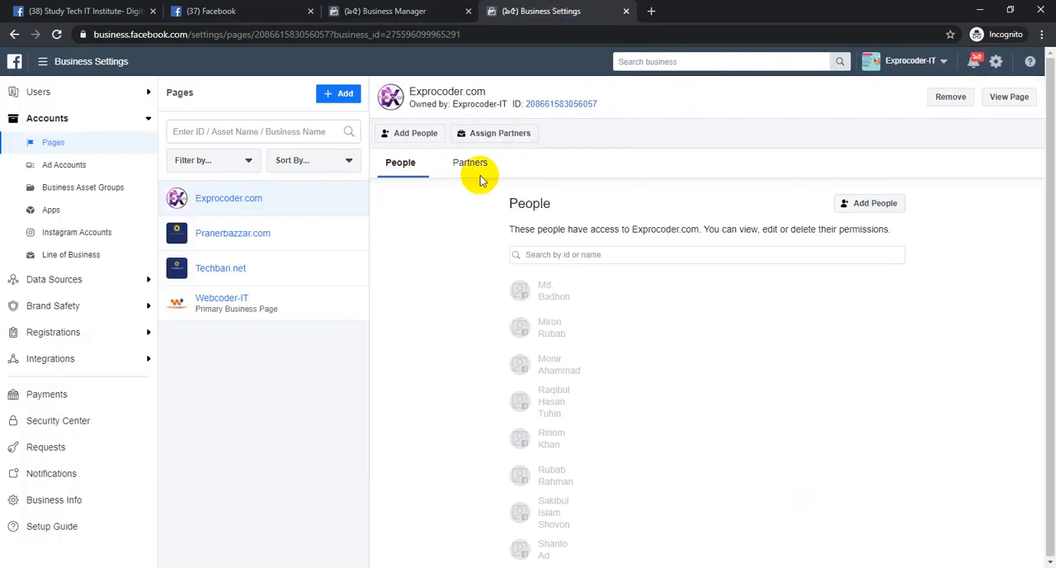
pyautogui.click(341, 92)
pyautogui.click(377, 135)
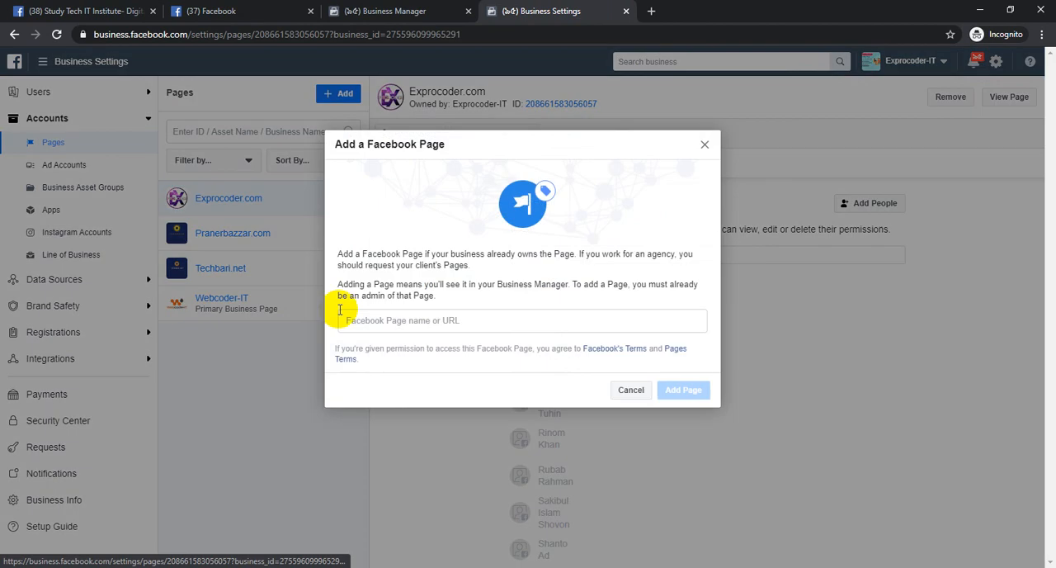
pyautogui.click(406, 323)
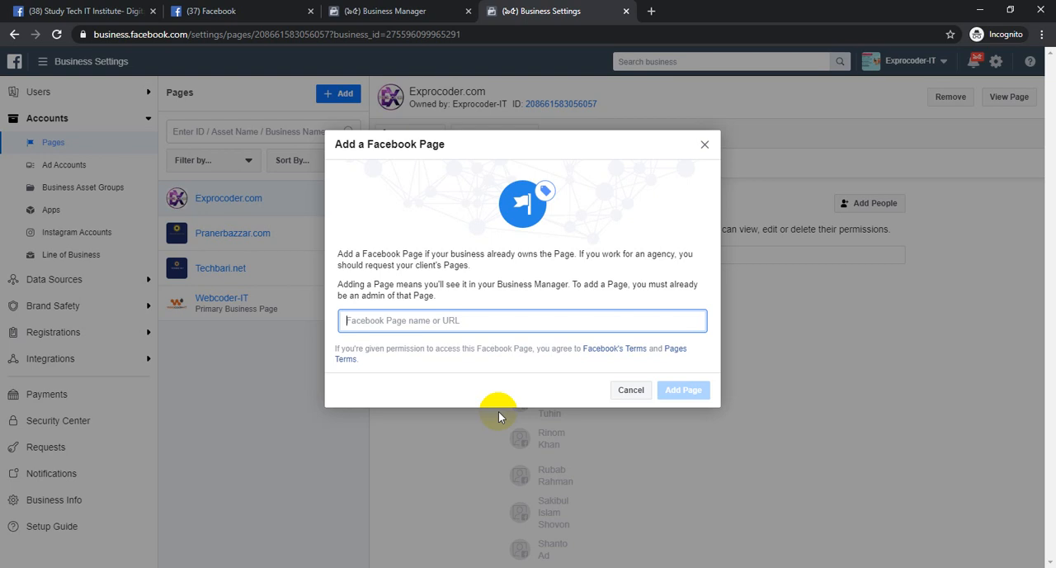
pyautogui.click(401, 315)
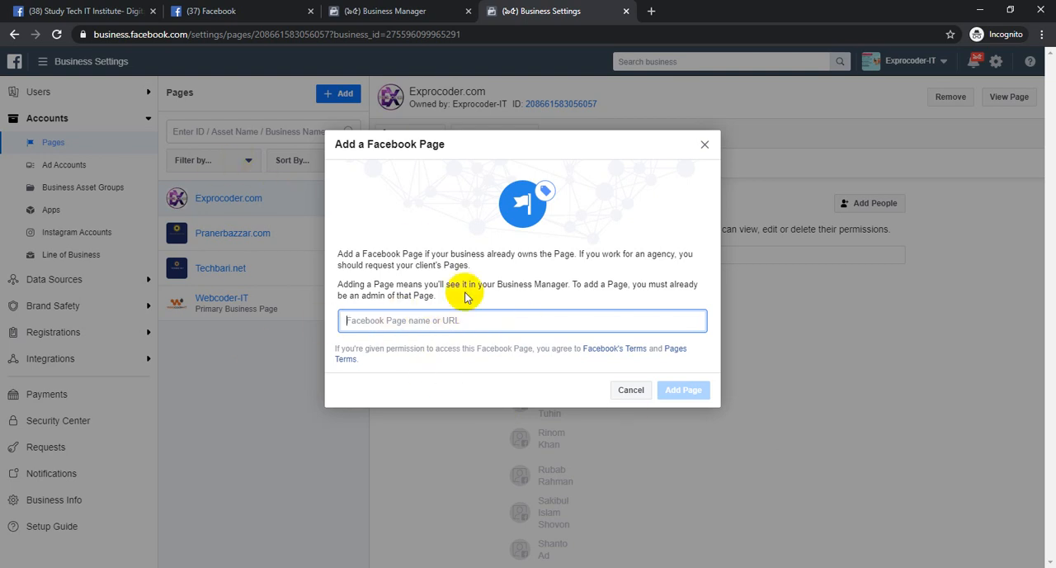
pyautogui.click(632, 396)
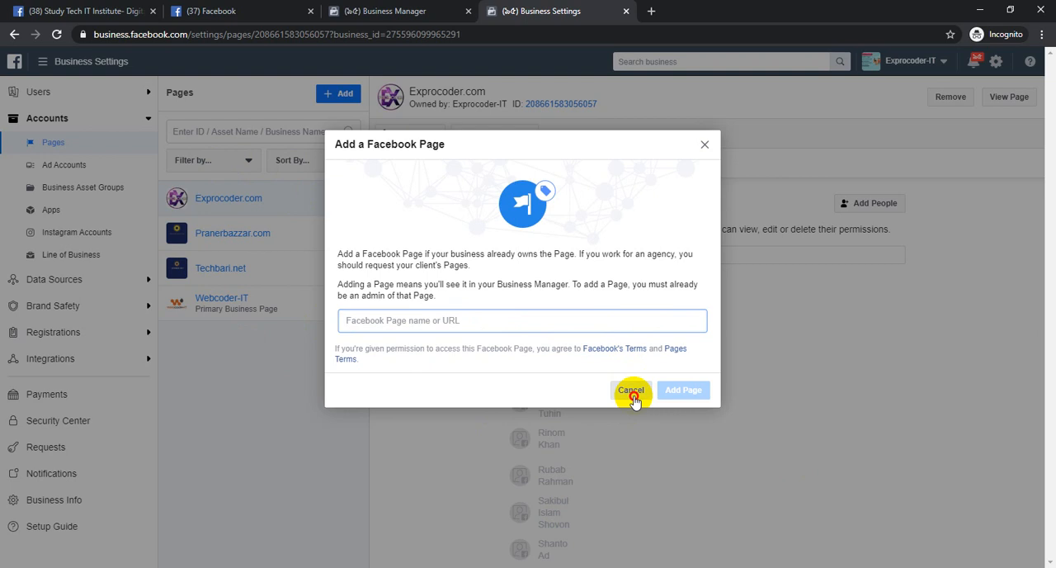
# Open the Darazza.com page from the managed Facebook pages in a new browser tab and copy its URL
pyautogui.click(272, 11)
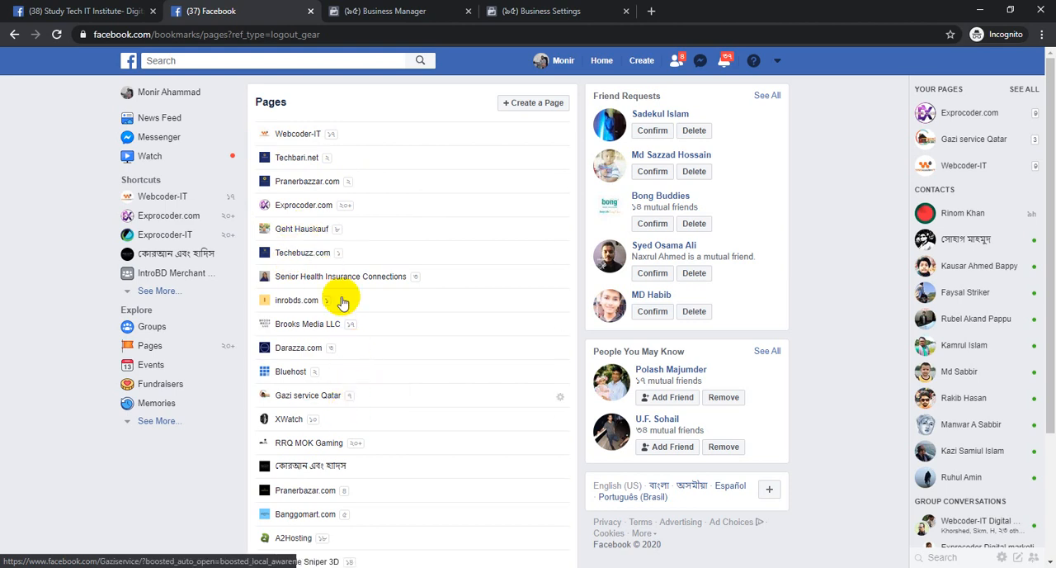
pyautogui.click(531, 11)
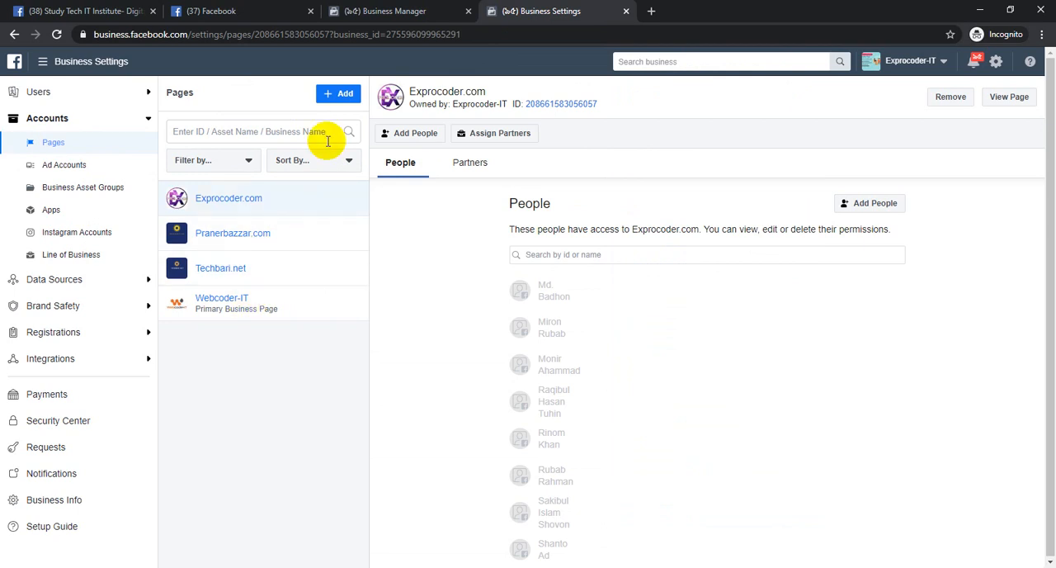
pyautogui.click(347, 94)
pyautogui.click(387, 11)
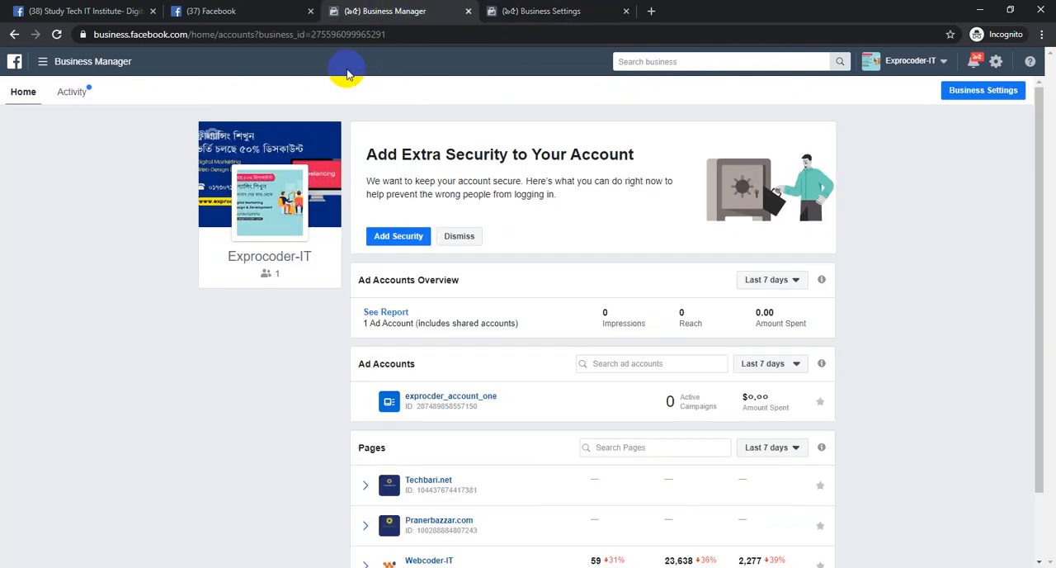
pyautogui.click(281, 11)
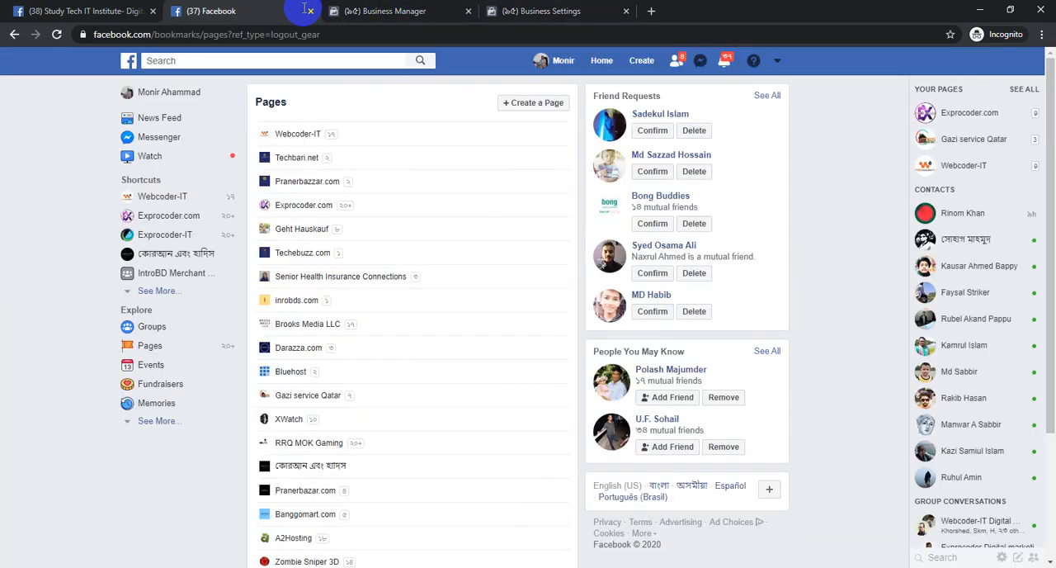
pyautogui.keyDown('ctrl'); pyautogui.click(313, 353); pyautogui.keyUp('ctrl')
pyautogui.click(375, 11)
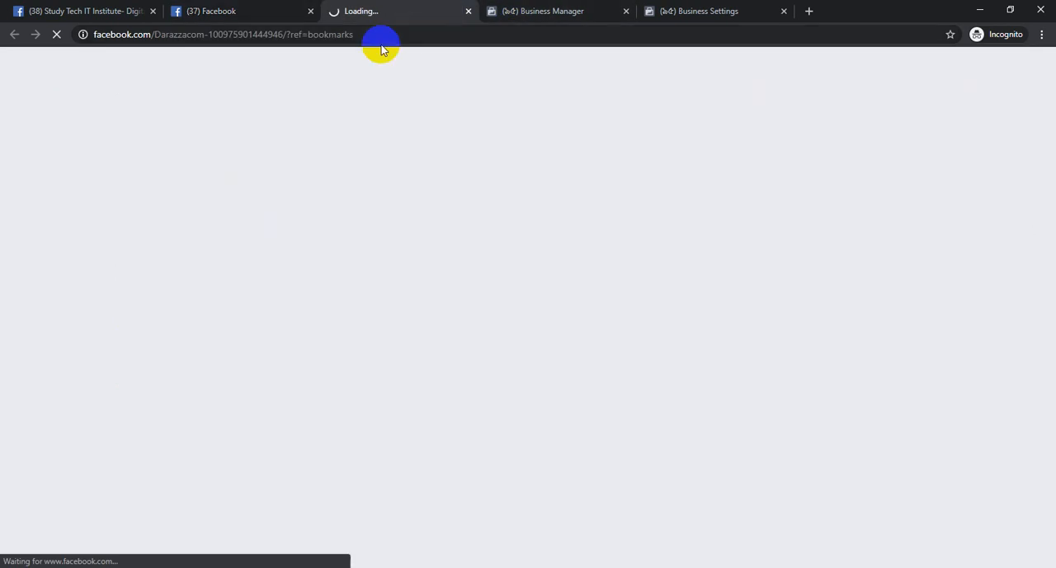
pyautogui.click(349, 37)
pyautogui.doubleClick(354, 37)
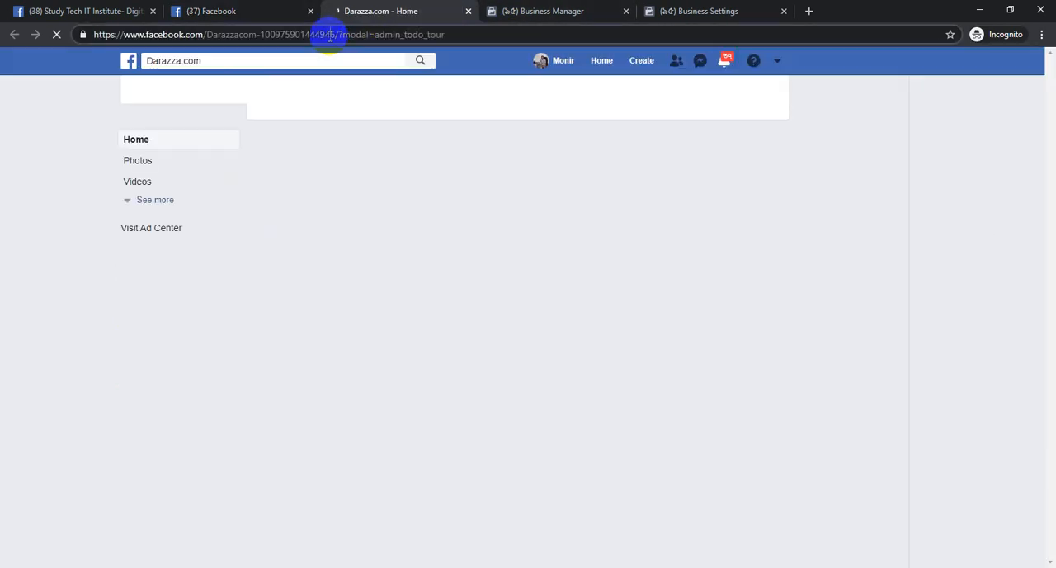
pyautogui.click(330, 35)
pyautogui.hotkey('ctrl', 'c')
# Add the existing Darazza.com page to the Exprocoder-IT business using its copied URL, and close the confirmation
pyautogui.click(671, 9)
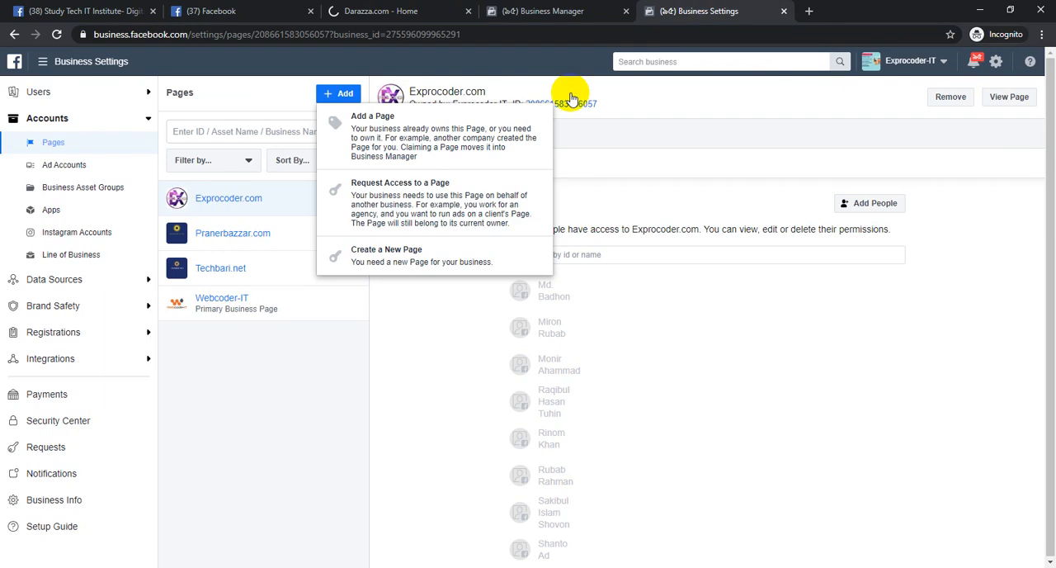
pyautogui.click(385, 142)
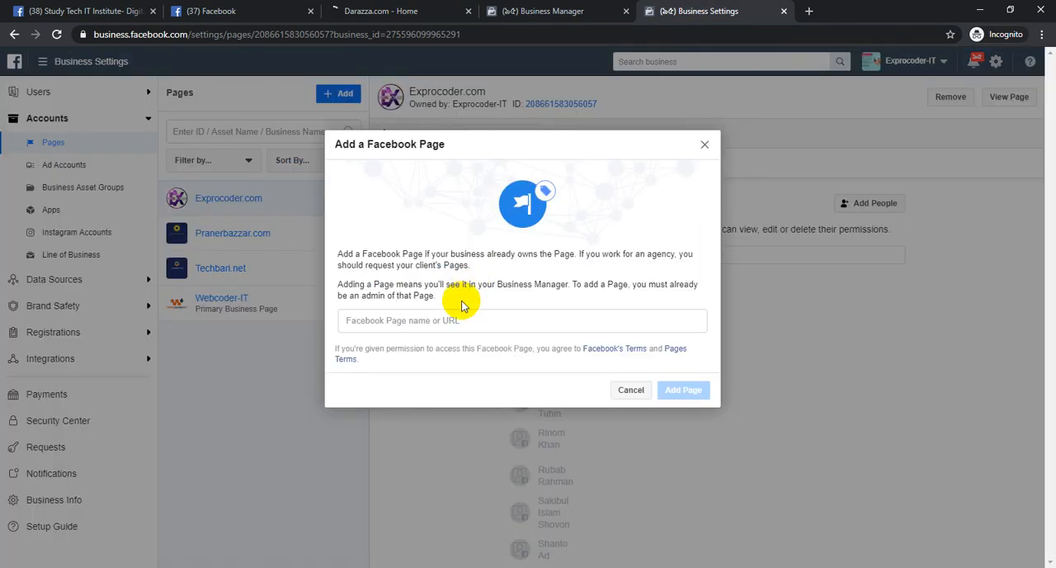
pyautogui.click(446, 320)
pyautogui.hotkey('ctrl', 'v')
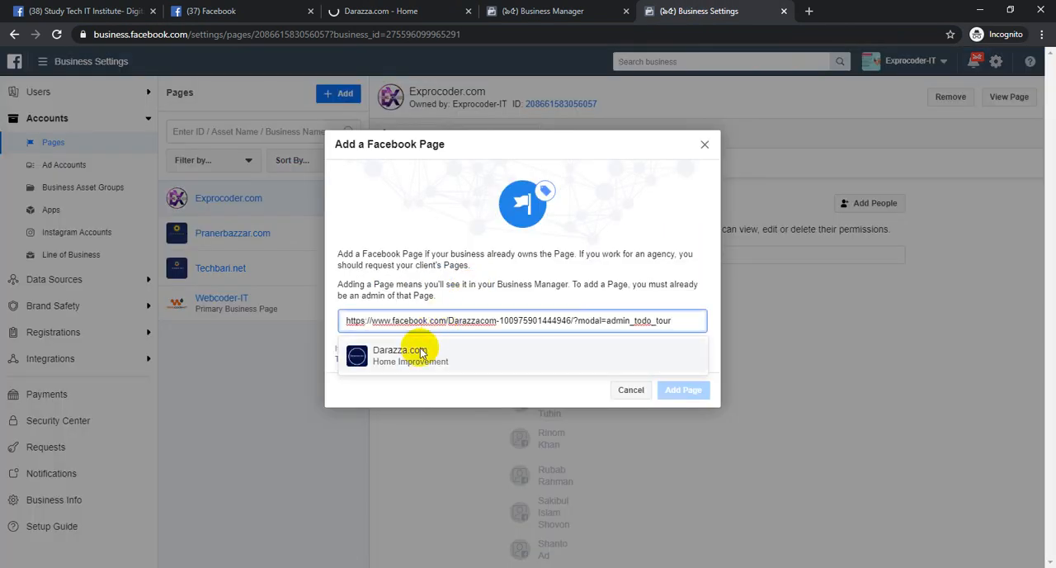
pyautogui.click(394, 363)
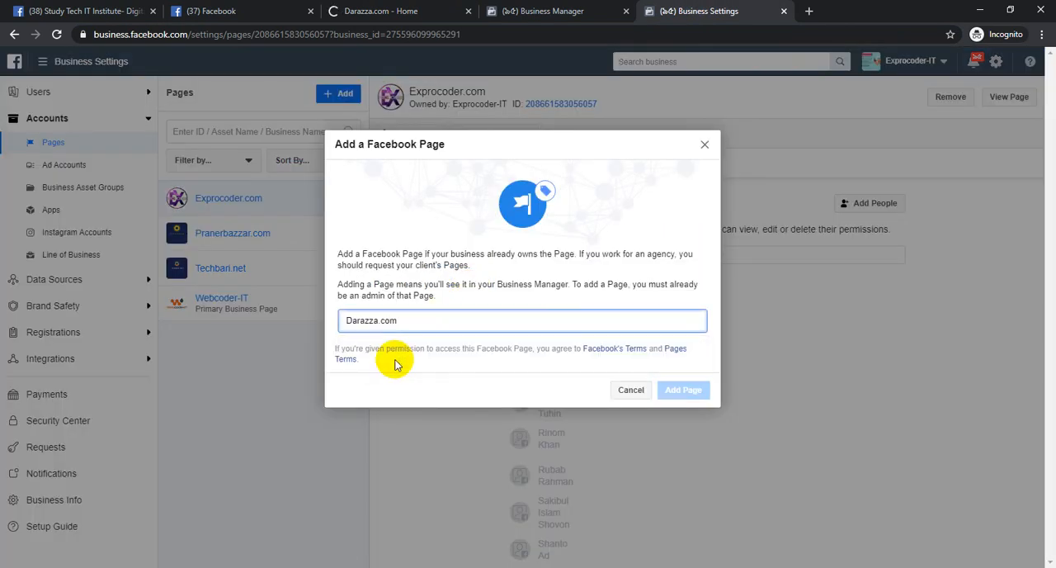
pyautogui.click(684, 431)
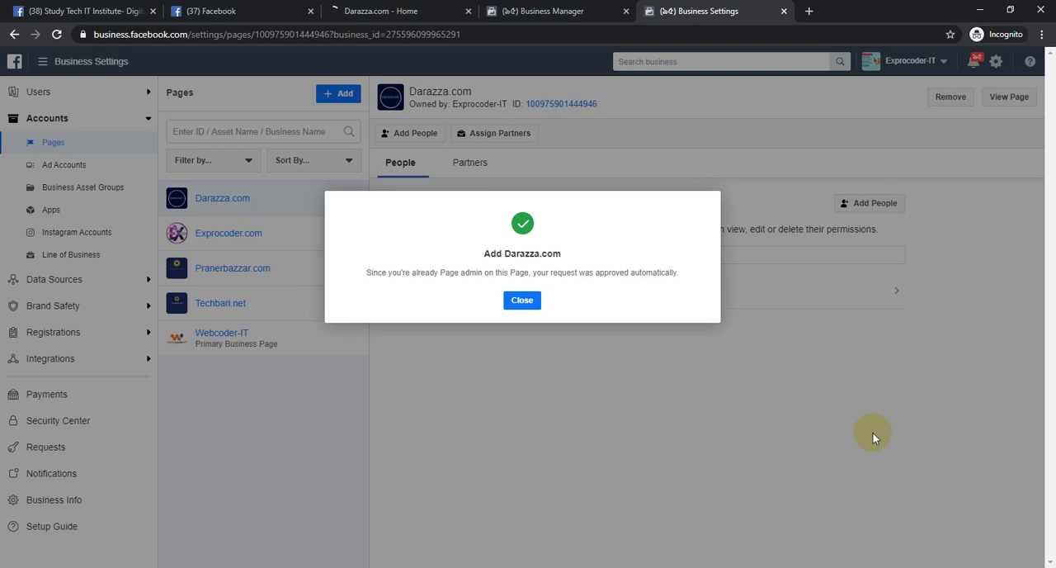
pyautogui.click(528, 302)
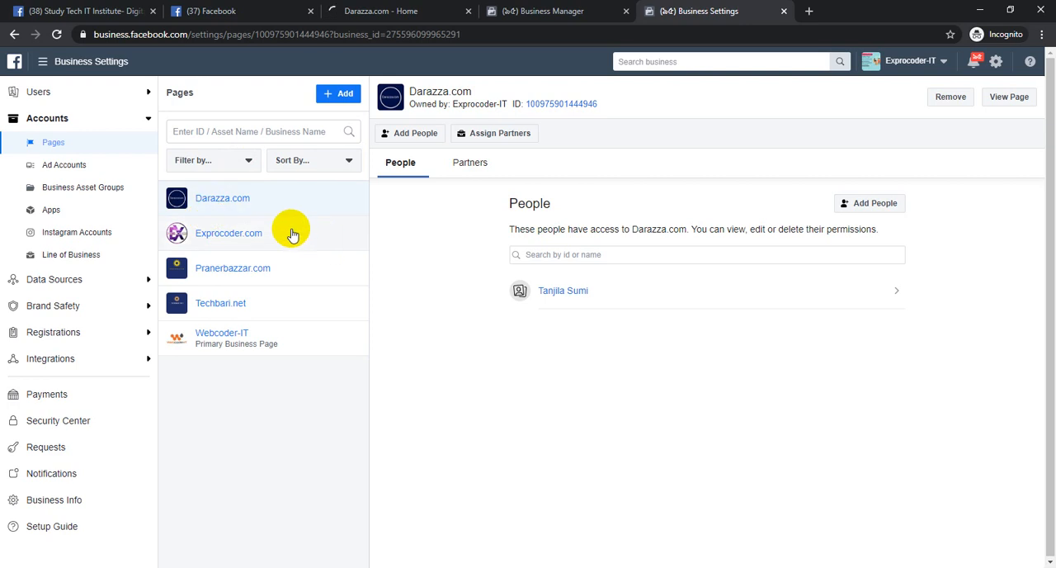
# Review the people who have access to the Exprocoder-IT business and the pages it holds
pyautogui.click(105, 92)
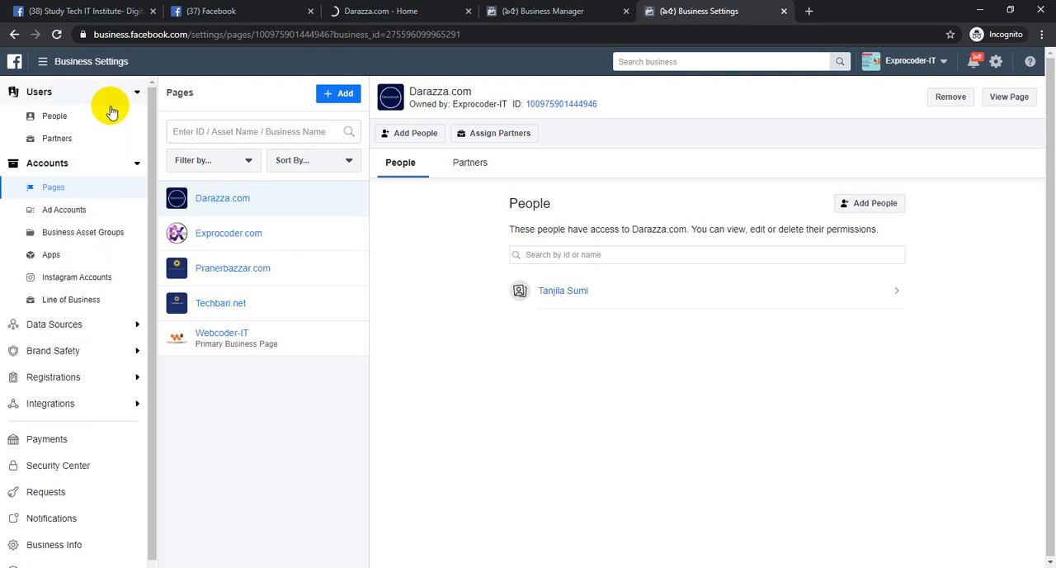
pyautogui.click(106, 116)
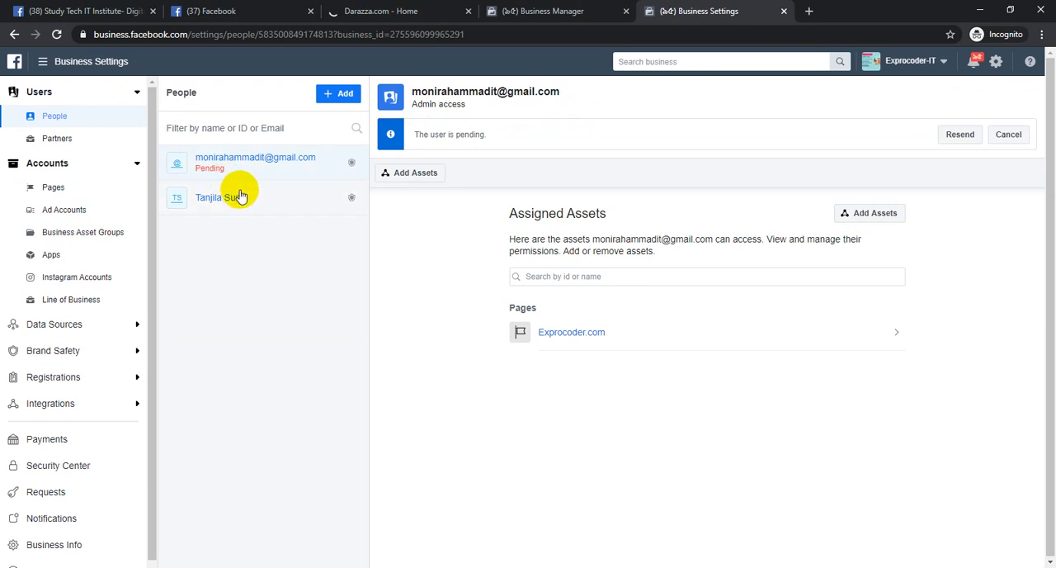
pyautogui.click(78, 191)
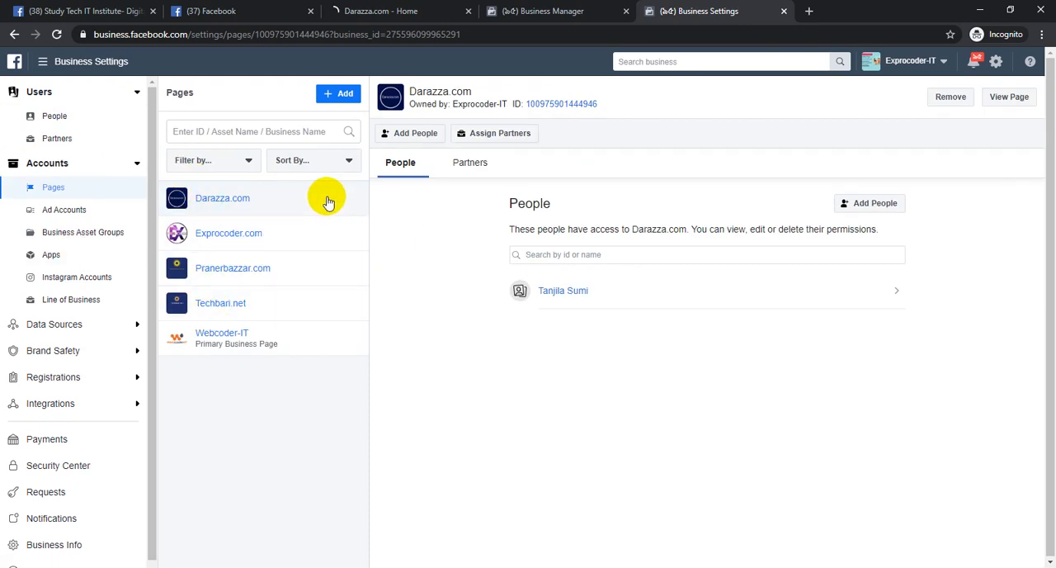
# Set the business's ad accounts list to include closed ad accounts
pyautogui.click(115, 208)
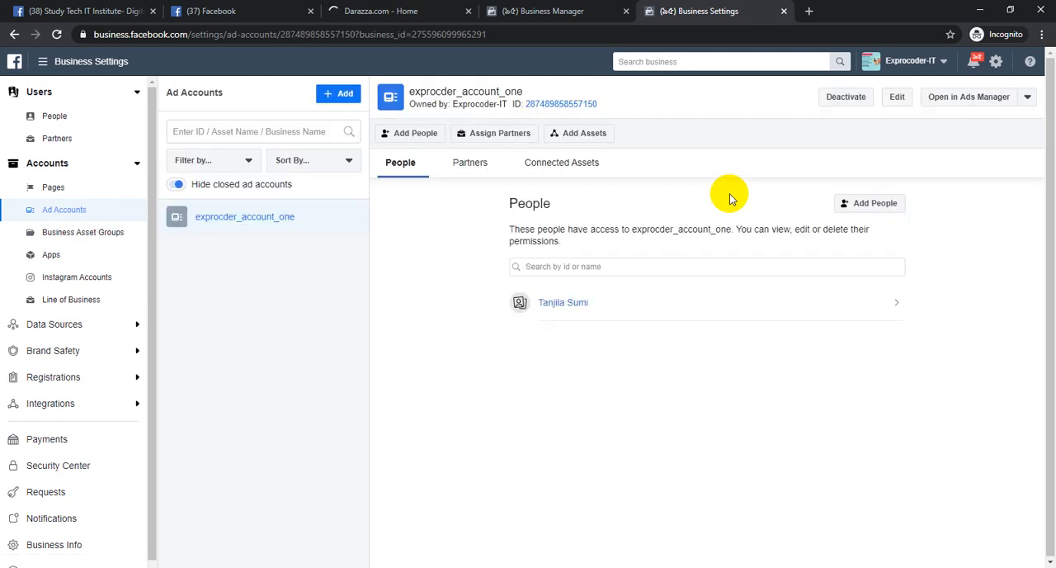
pyautogui.click(176, 184)
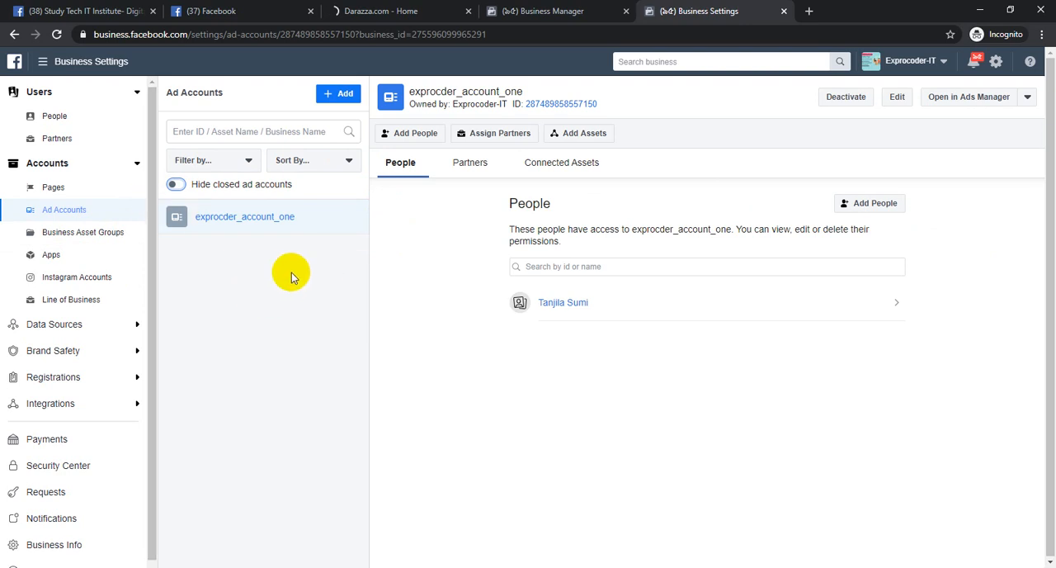
# View the Techebuzz.com page from the personal account's managed pages, and compare it with the ad accounts in the business settings
pyautogui.click(248, 10)
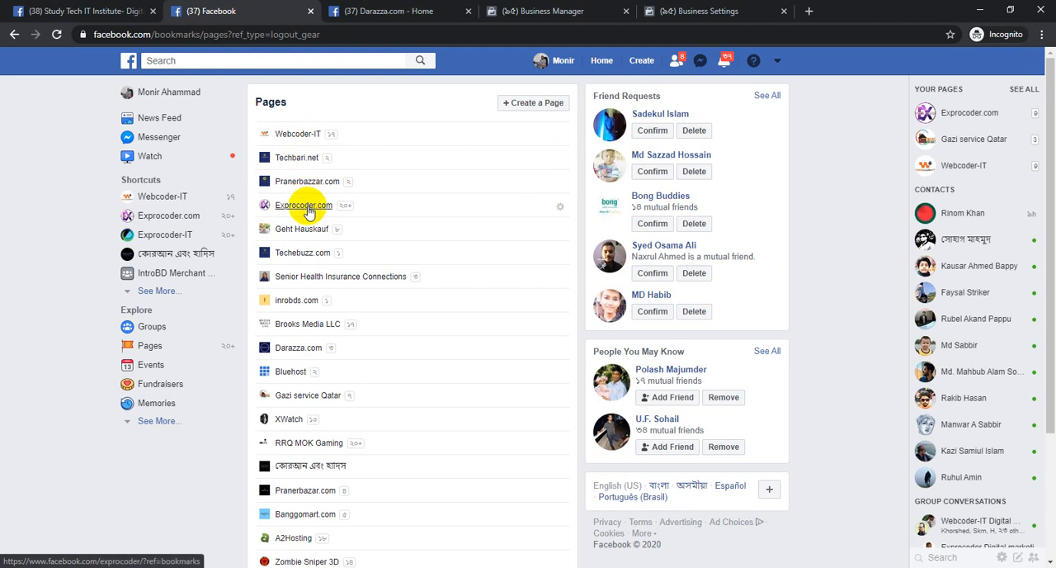
pyautogui.click(309, 253)
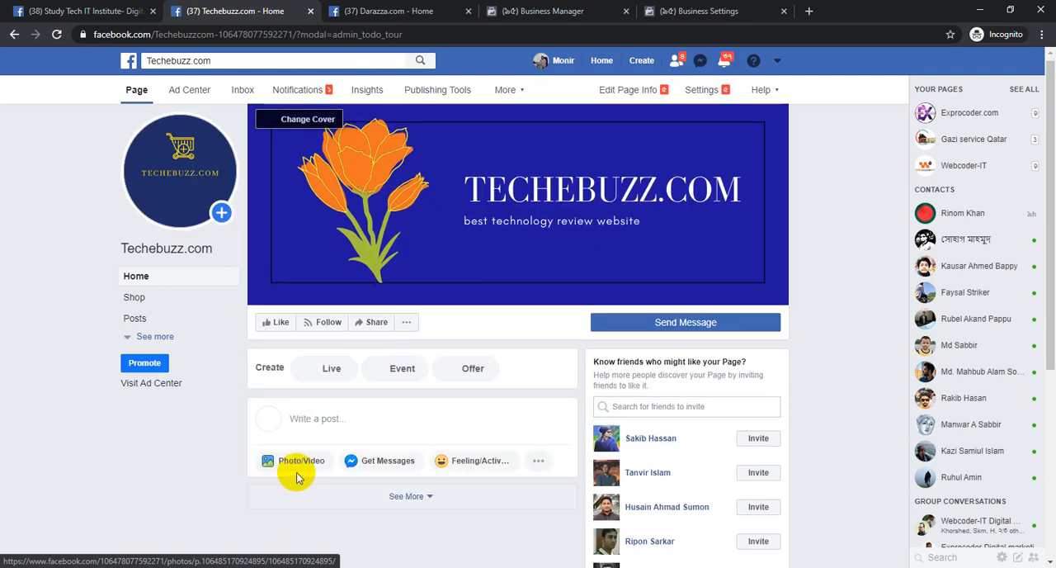
pyautogui.scroll(-6, 385, 295)
pyautogui.scroll(4, 359, 320)
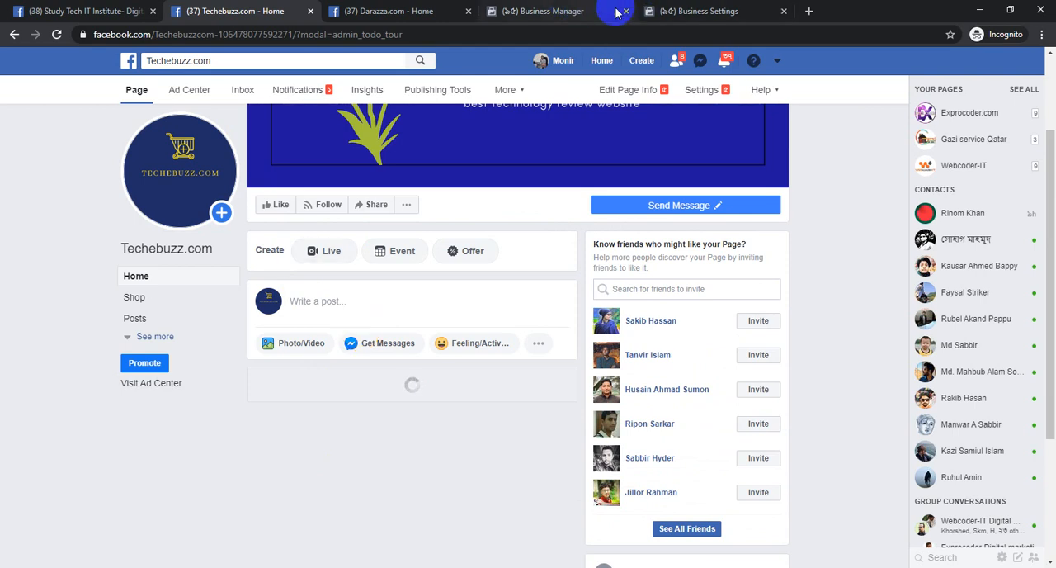
pyautogui.click(454, 11)
pyautogui.click(707, 10)
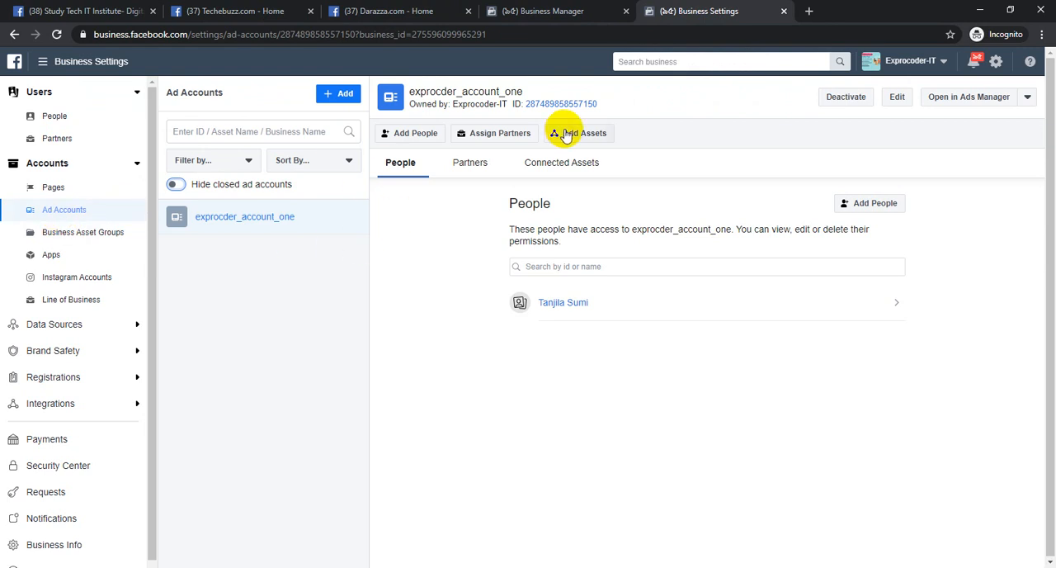
pyautogui.click(234, 8)
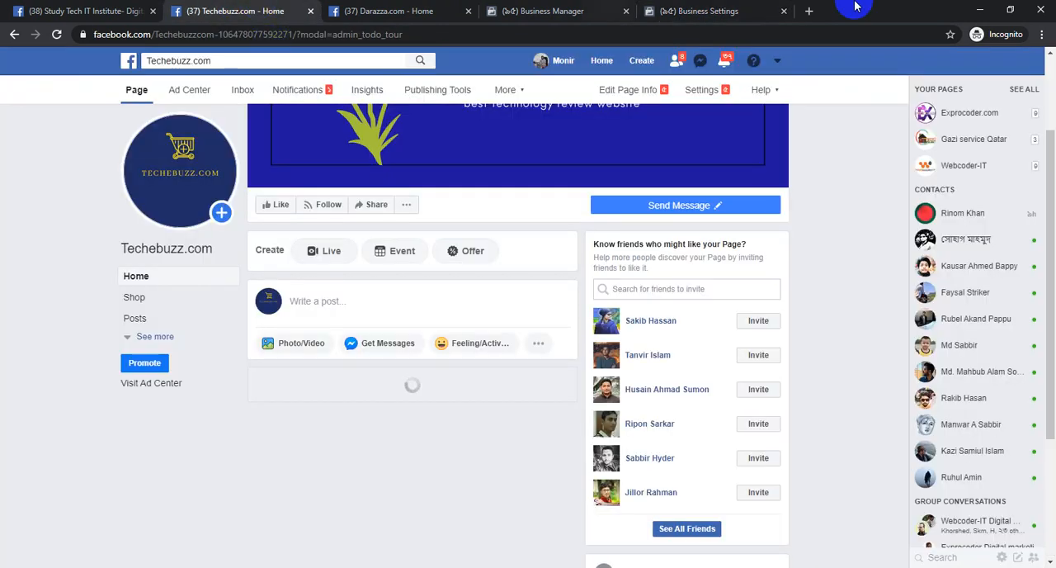
pyautogui.click(756, 8)
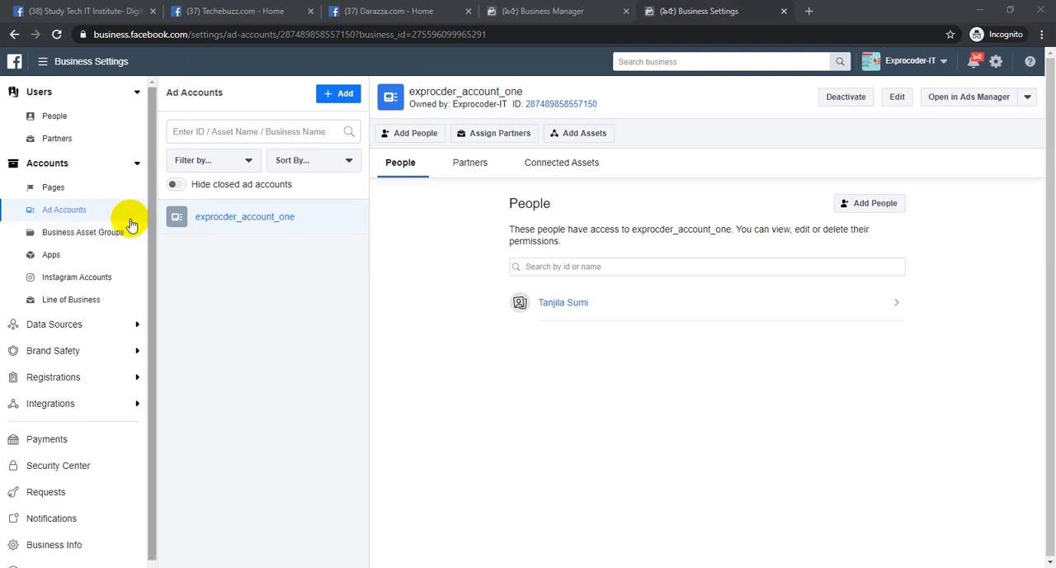
# View the form for creating a new ad account, including its name, time zone and currency fields, and cancel it
pyautogui.click(73, 212)
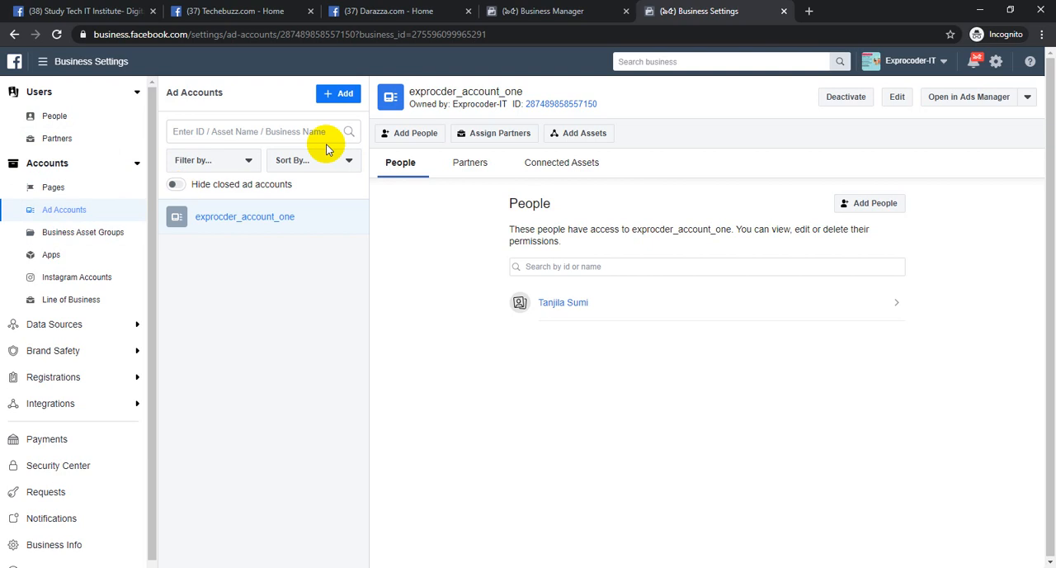
pyautogui.click(338, 94)
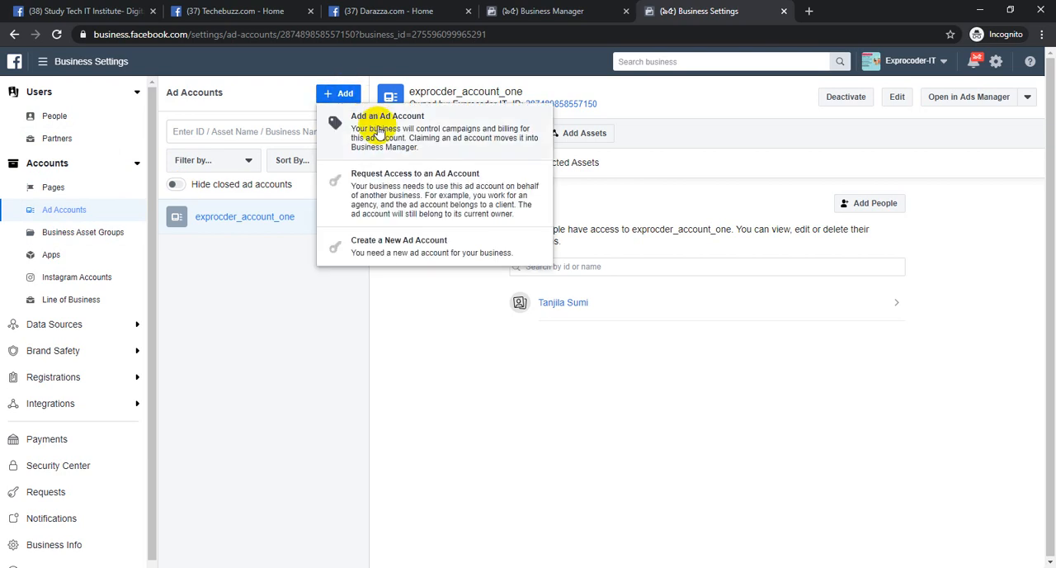
pyautogui.click(400, 247)
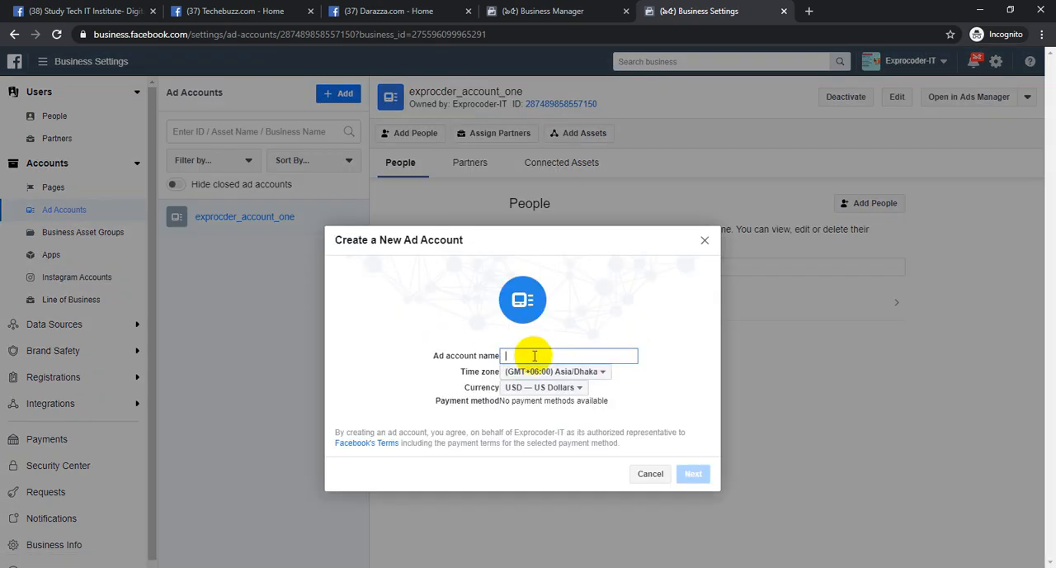
pyautogui.click(650, 474)
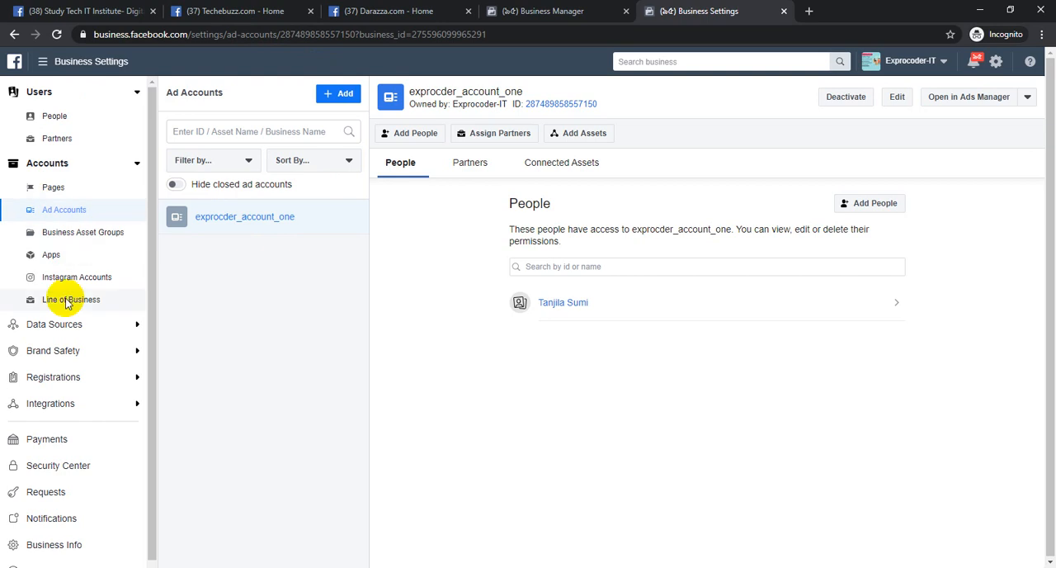
# Look over the complete overview of business tools, including the Billing entry, and close it
pyautogui.click(42, 61)
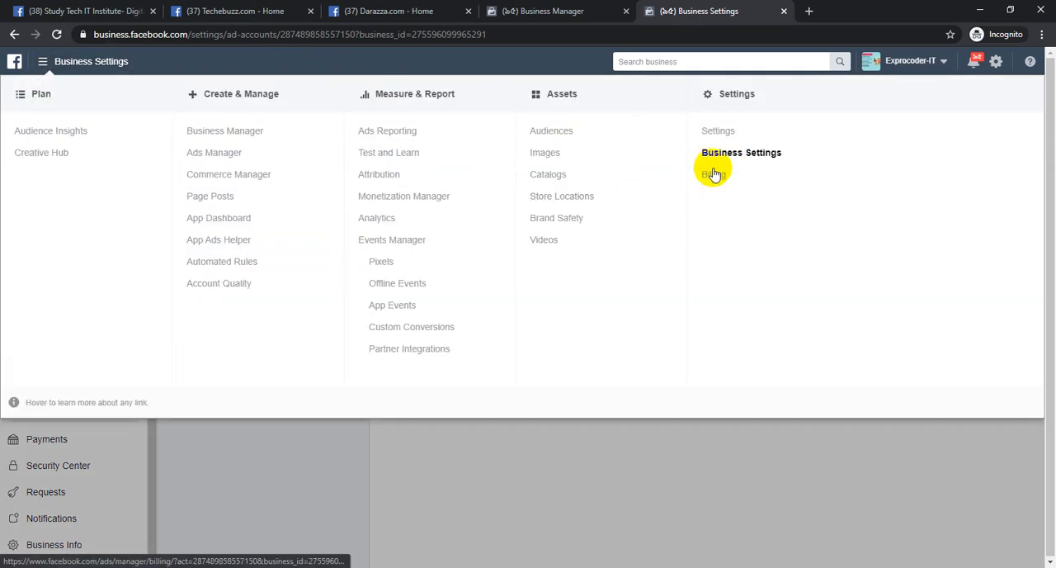
pyautogui.click(516, 472)
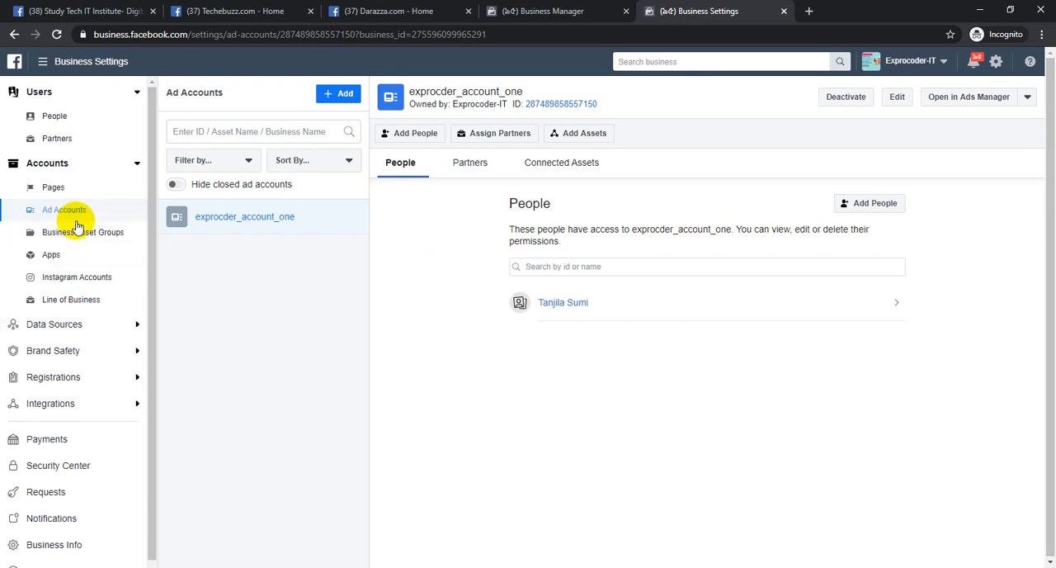
# Start a new business asset group organized by separate brands or line of business
pyautogui.click(100, 235)
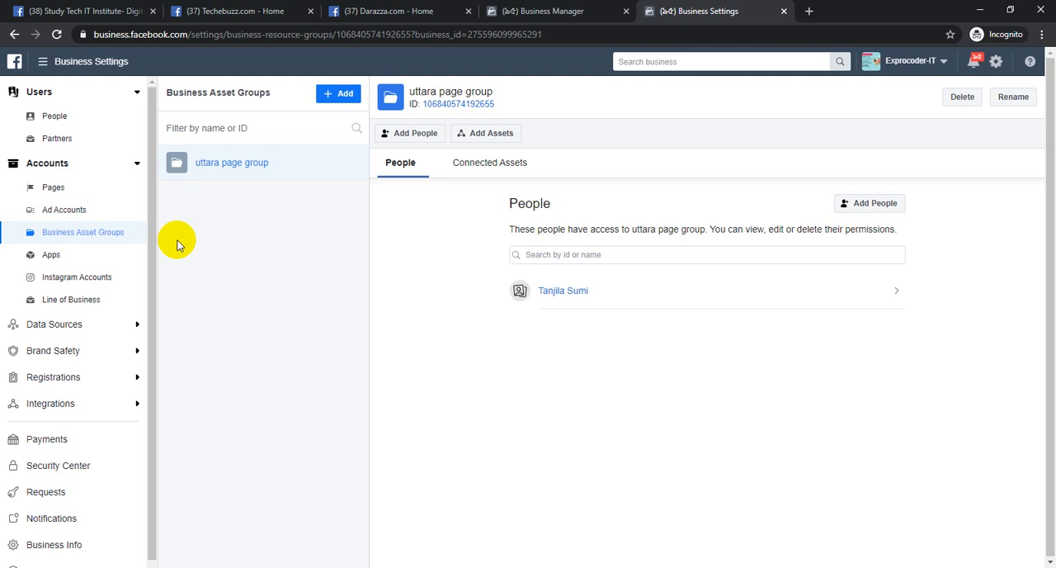
pyautogui.click(340, 93)
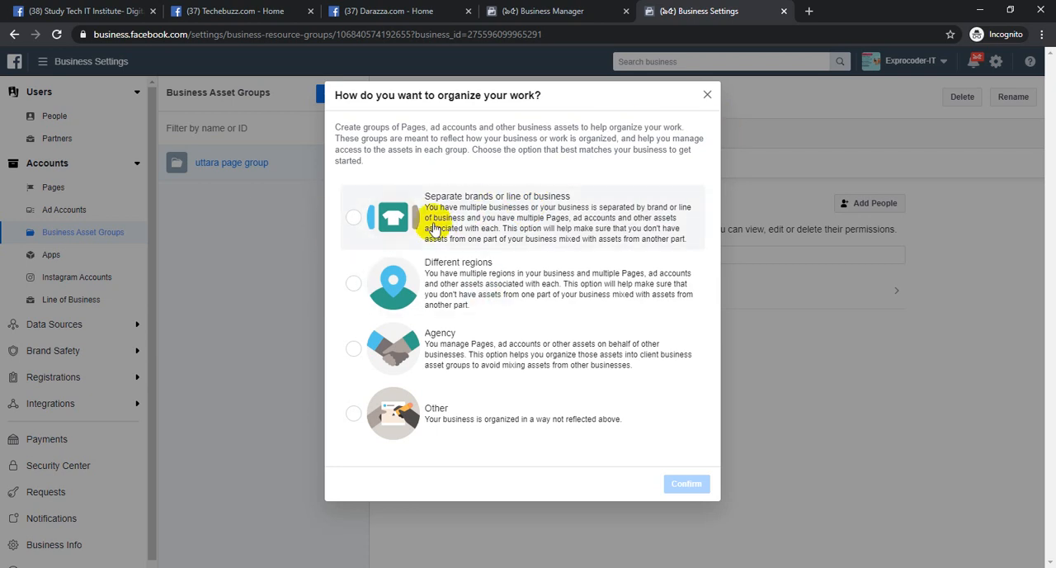
pyautogui.click(353, 216)
pyautogui.click(692, 491)
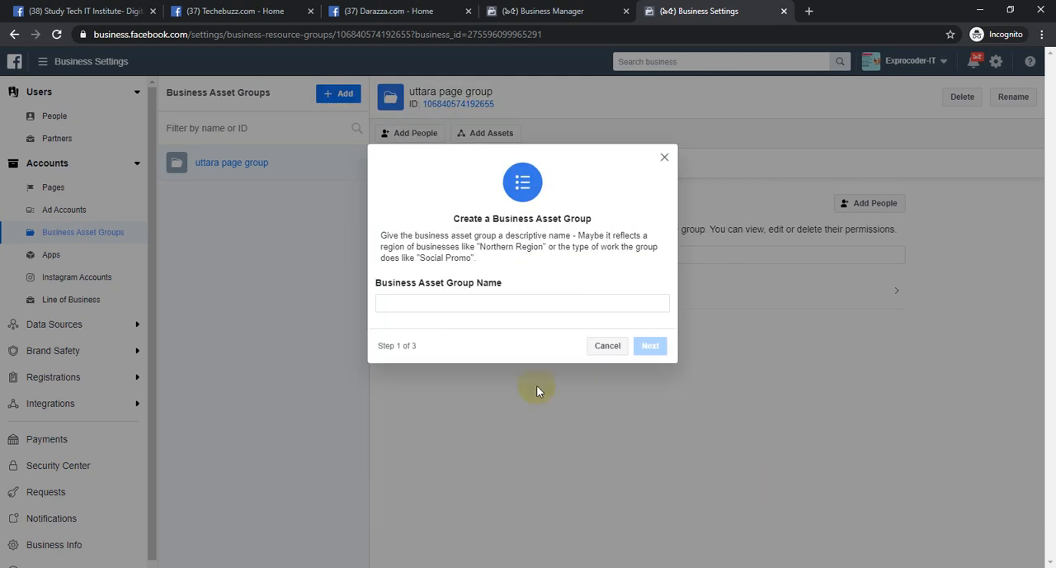
# Name the new business asset group "all freelancing page group" and continue to its asset selection
pyautogui.click(549, 302)
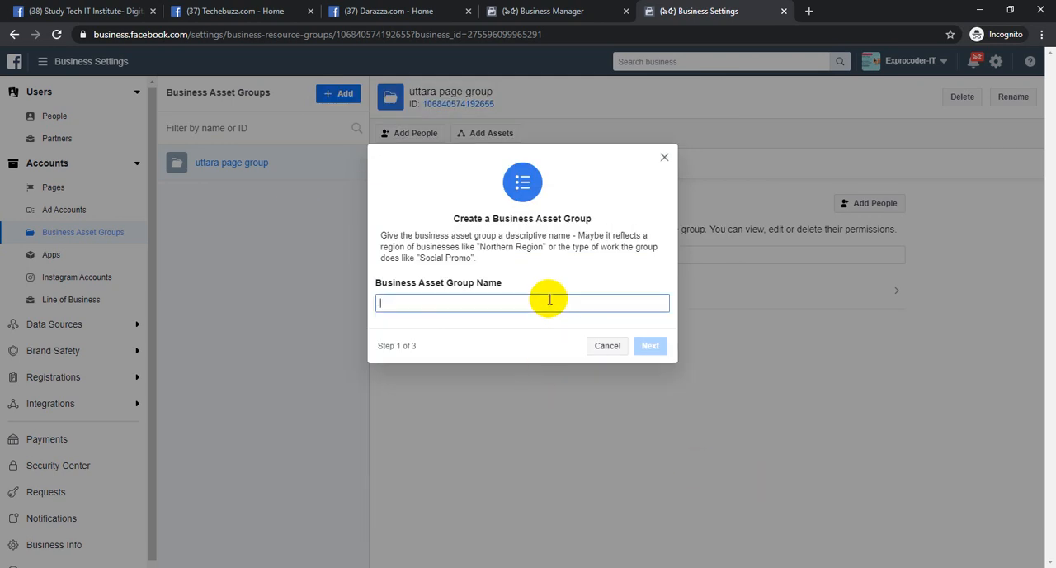
pyautogui.write('freelancing')
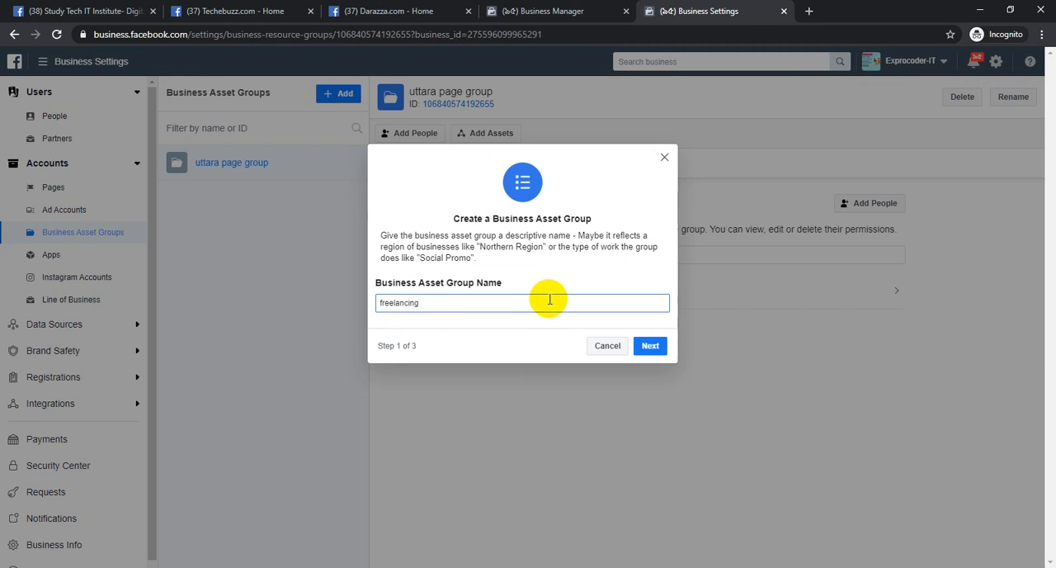
pyautogui.press('BackSpace')
pyautogui.press('BackSpace')
pyautogui.press('BackSpace')
pyautogui.press('BackSpace')
pyautogui.press('BackSpace')
pyautogui.press('BackSpace')
pyautogui.press('BackSpace')
pyautogui.press('BackSpace')
pyautogui.press('BackSpace')
pyautogui.press('BackSpace')
pyautogui.press('BackSpace')
pyautogui.press('BackSpace')
pyautogui.write('all freelancing page group')
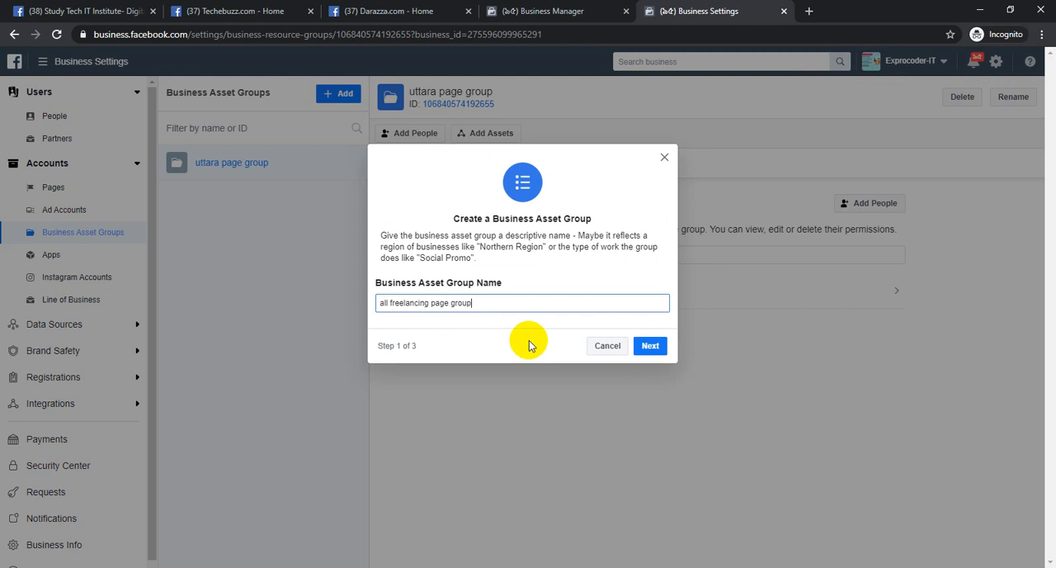
pyautogui.click(650, 346)
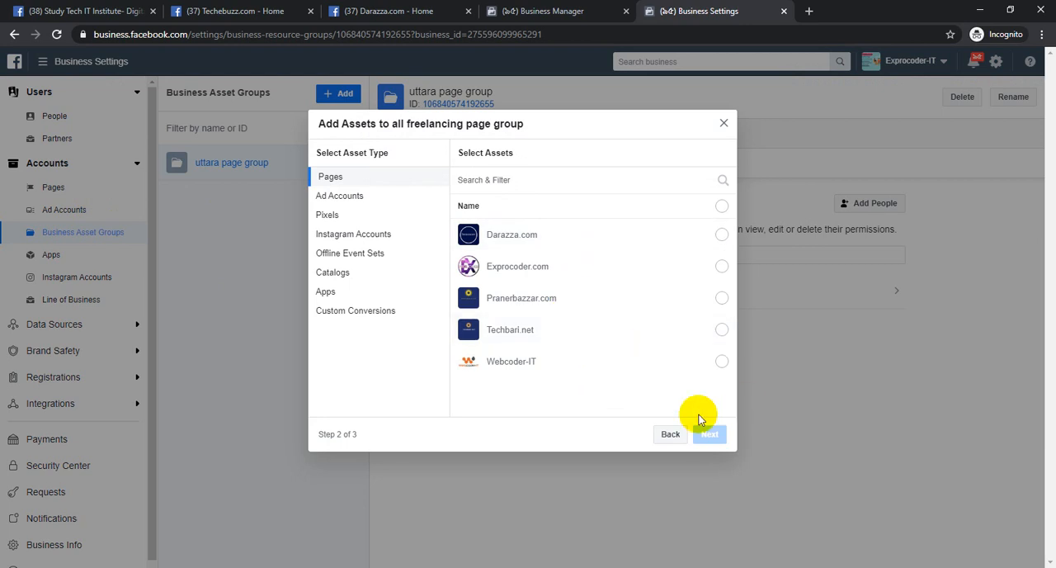
# Add the Webcoder-IT, Techbari.net and Exprocoder.com pages to the new asset group
pyautogui.click(722, 361)
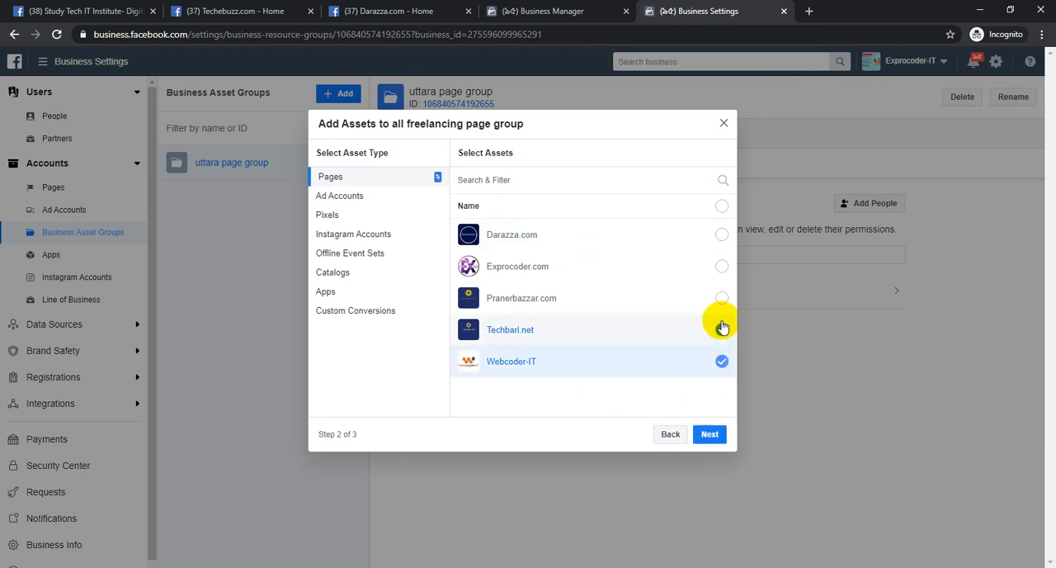
pyautogui.click(722, 330)
pyautogui.click(722, 266)
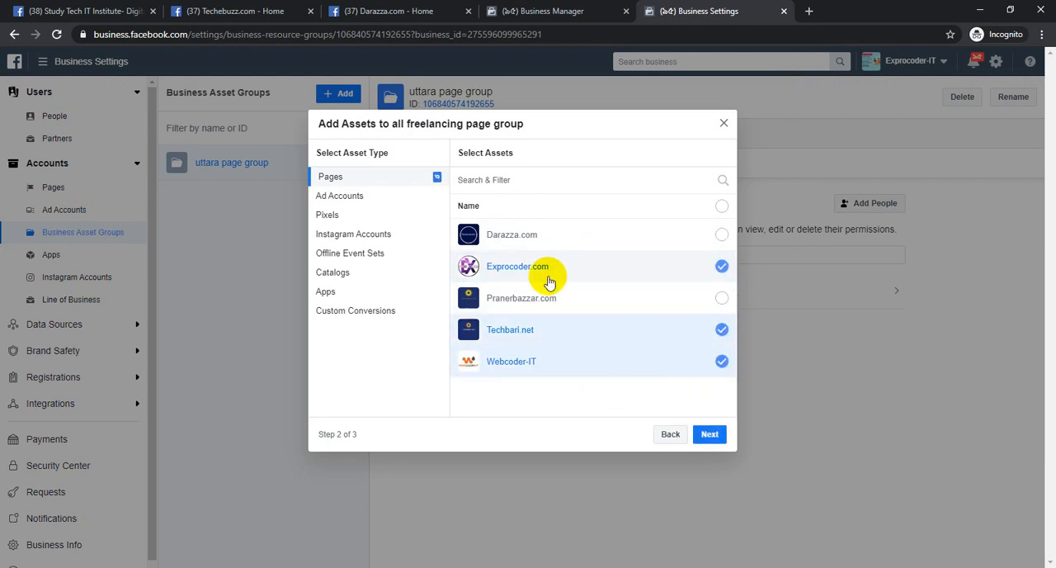
pyautogui.click(710, 435)
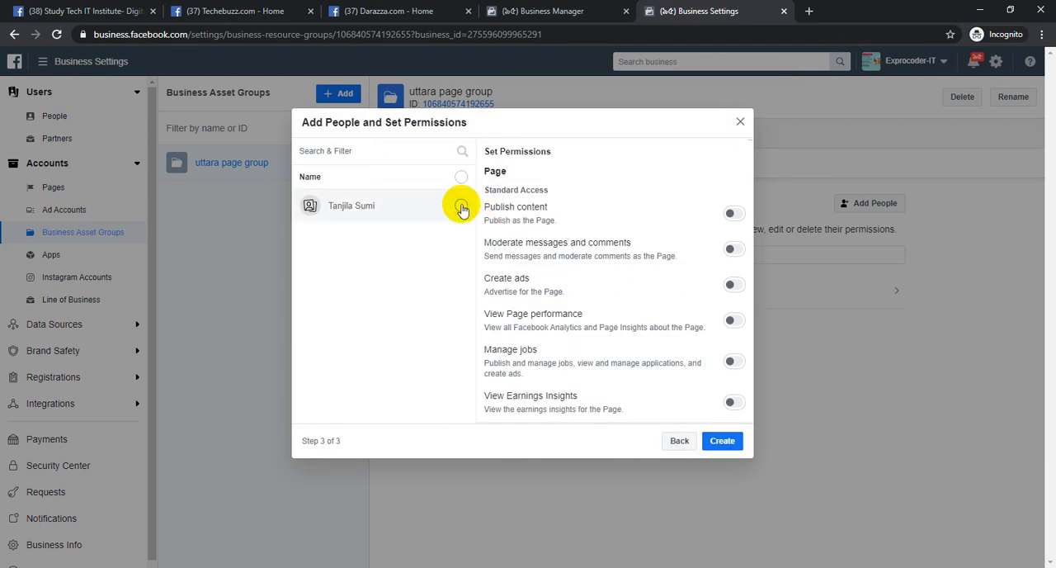
# Assign the listed person with the Publish content, Manage jobs and View Earnings Insights permissions, create the asset group and close the confirmation
pyautogui.click(462, 208)
pyautogui.click(733, 213)
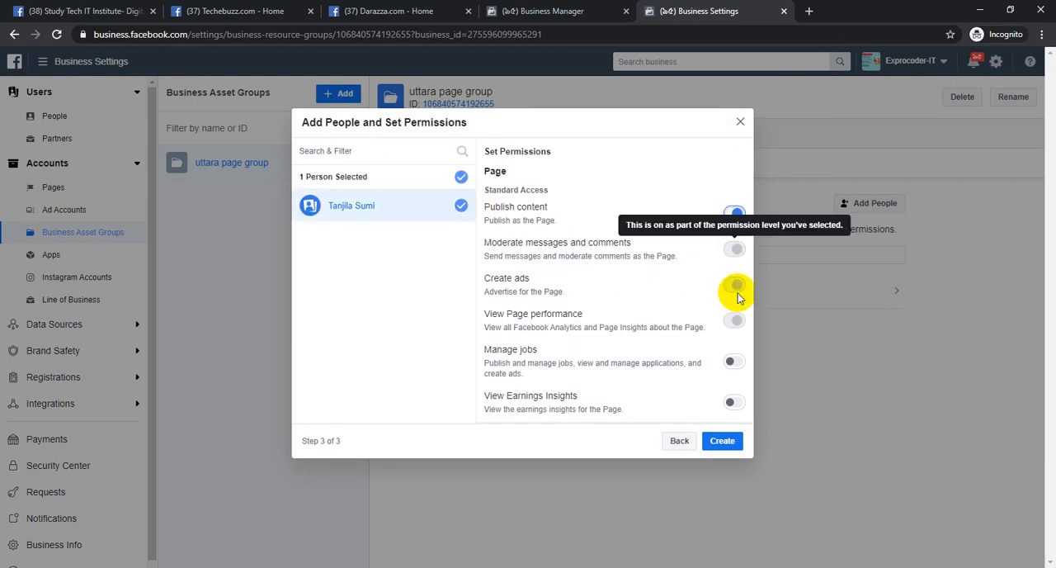
pyautogui.click(735, 361)
pyautogui.click(735, 401)
pyautogui.click(726, 441)
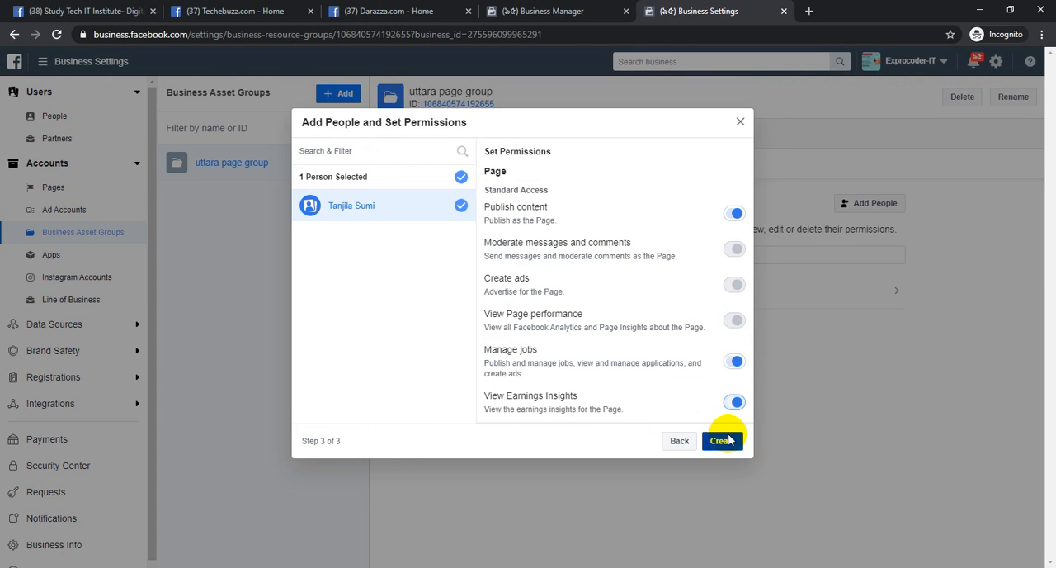
pyautogui.click(644, 323)
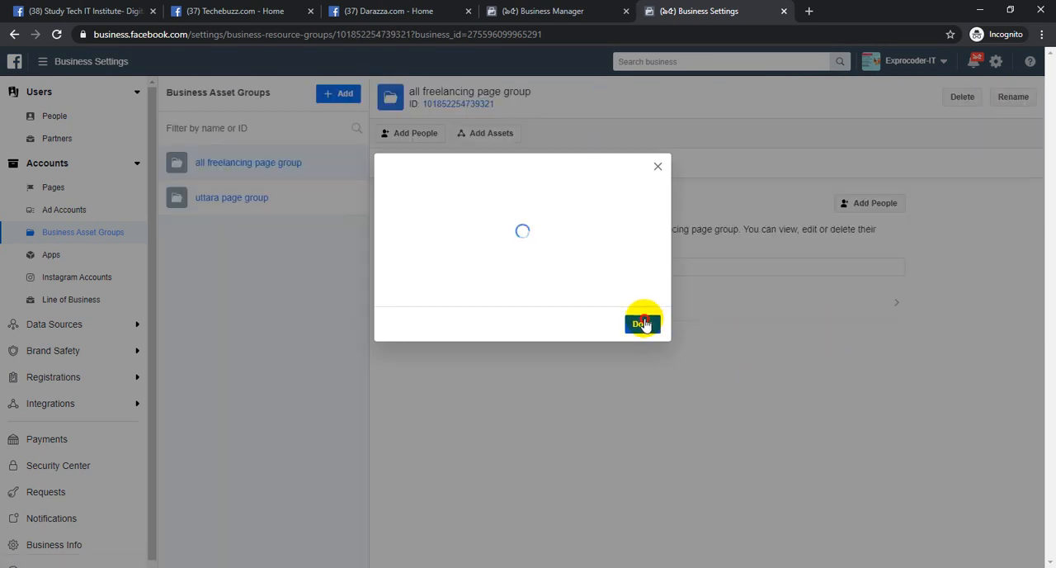
pyautogui.click(638, 340)
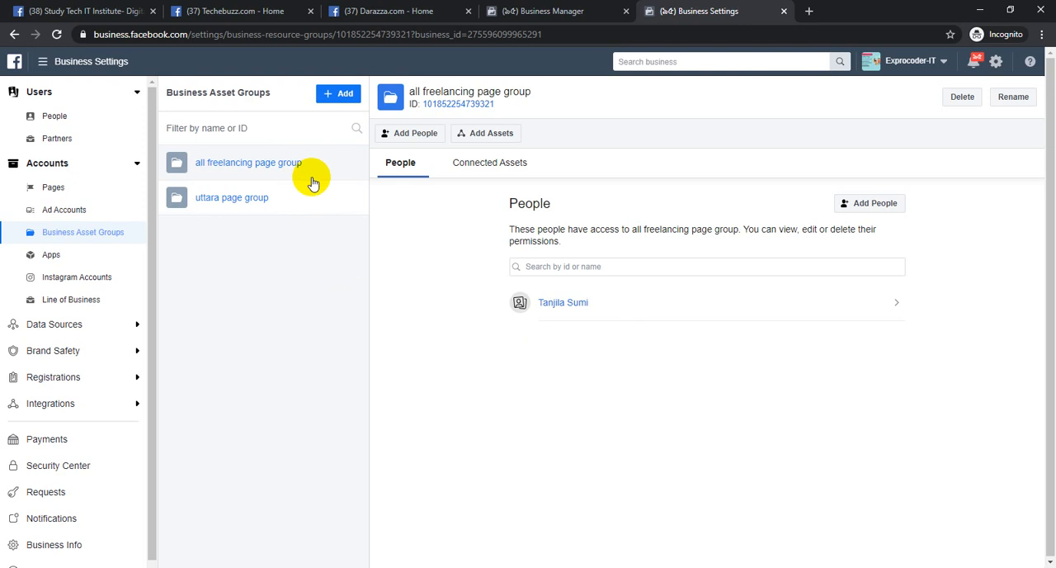
# Check the pages connected to the all freelancing page group, and view the people with access to its Exprocoder.com page
pyautogui.click(229, 200)
pyautogui.click(232, 165)
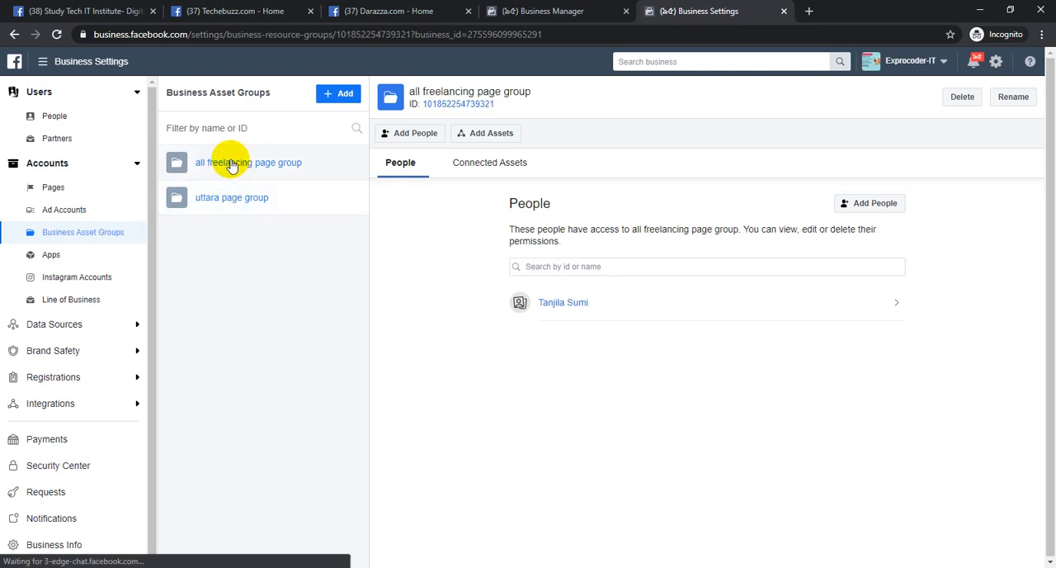
pyautogui.click(490, 164)
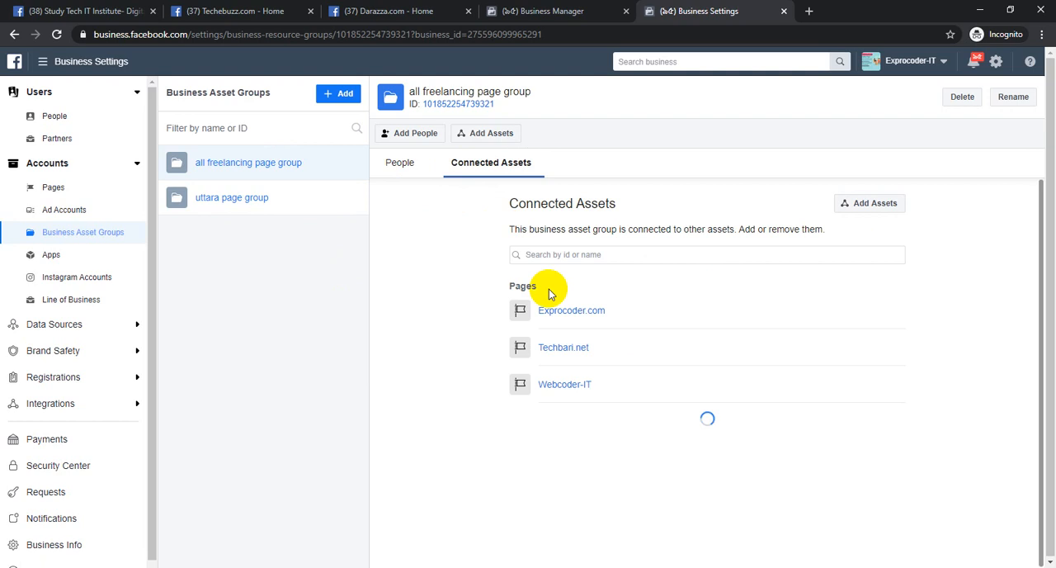
pyautogui.click(594, 311)
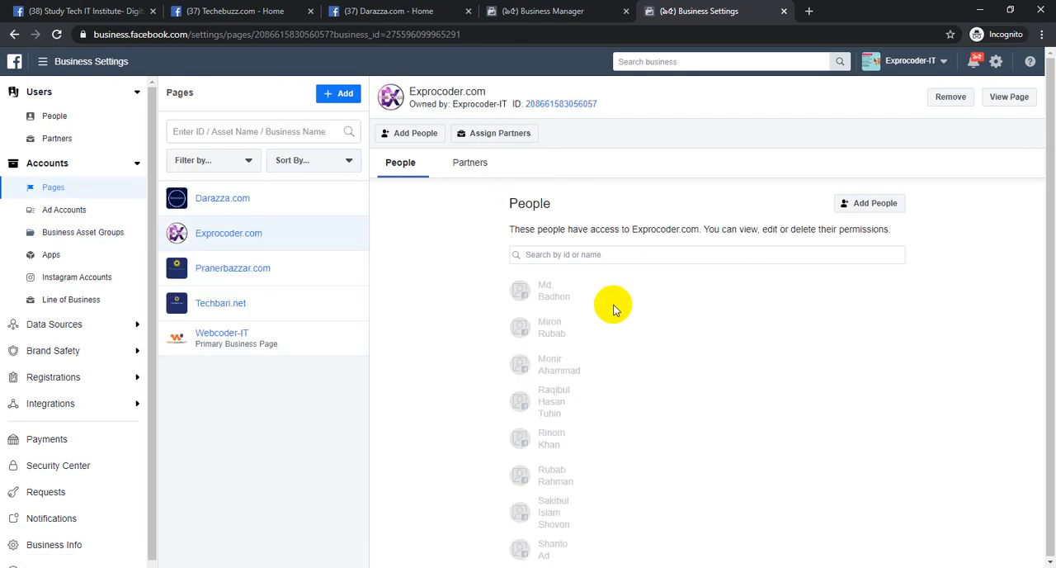
pyautogui.scroll(-1, 613, 306)
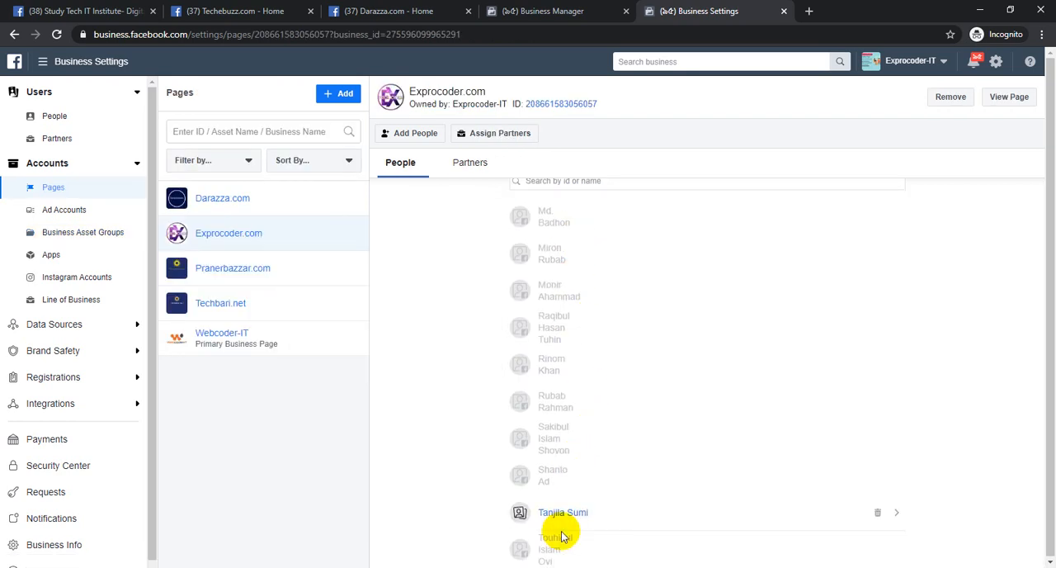
# Revisit the business asset groups, and view the Apps section's options for adding an app
pyautogui.scroll(2, 558, 528)
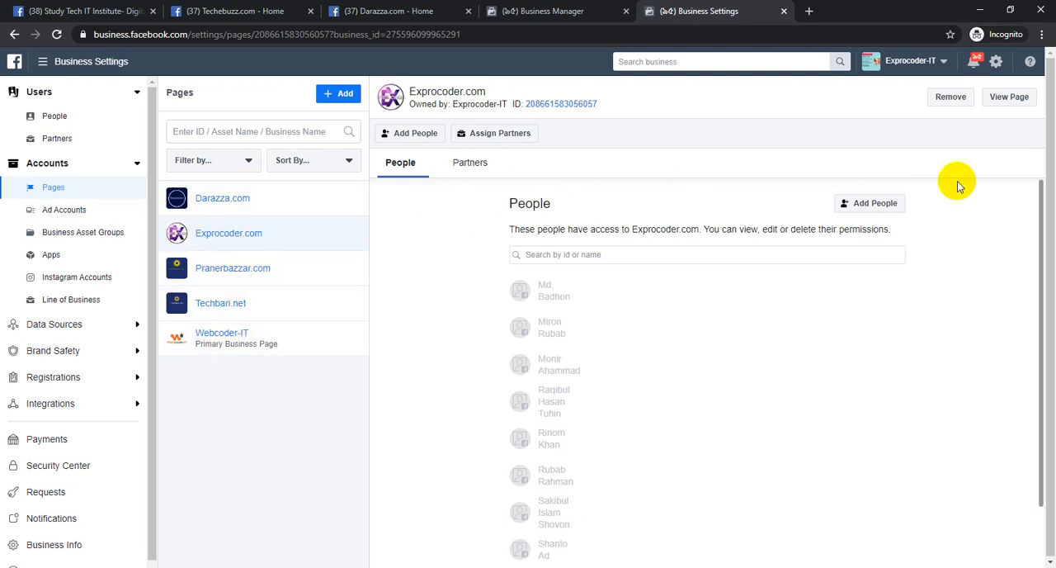
pyautogui.click(99, 232)
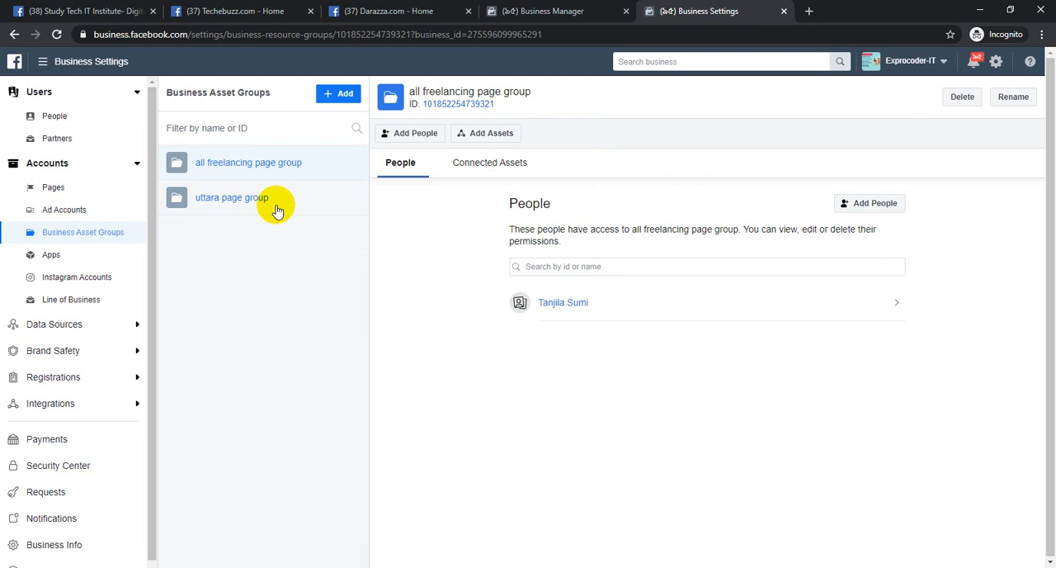
pyautogui.click(33, 255)
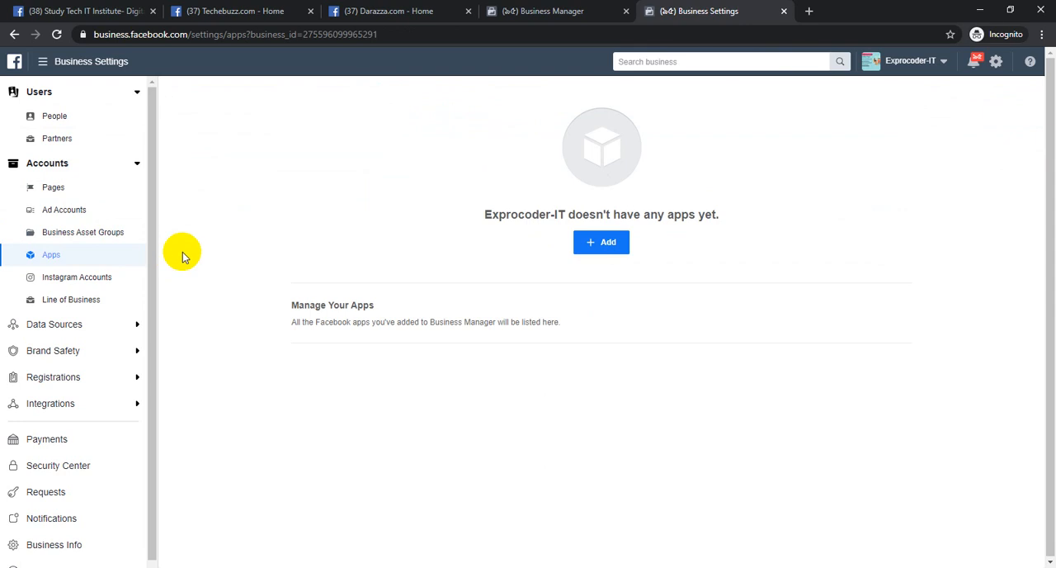
pyautogui.click(615, 248)
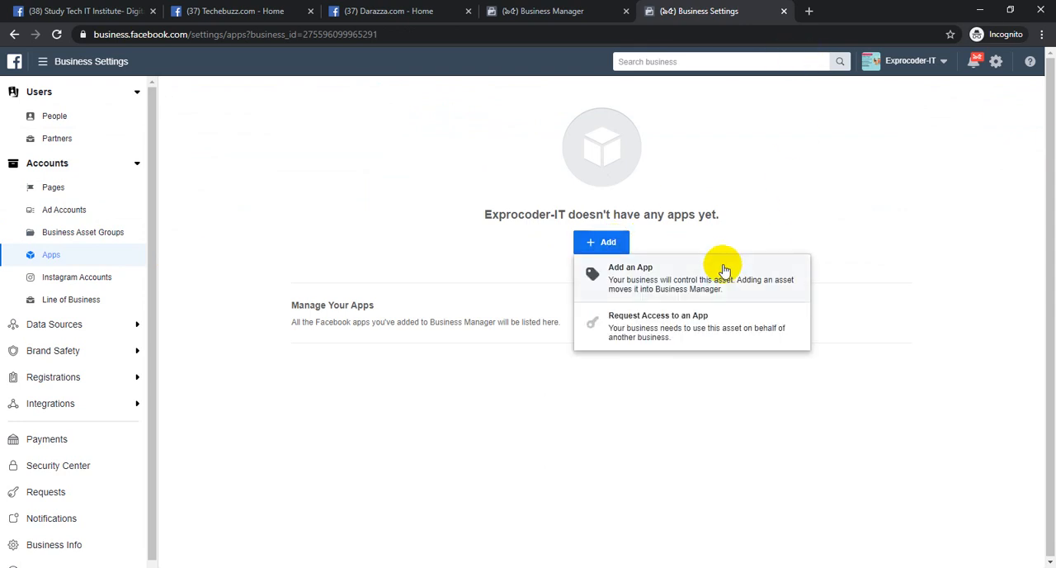
# Open the Facebook for Developers site in a new browser tab and look at its My Apps entry
pyautogui.click(810, 11)
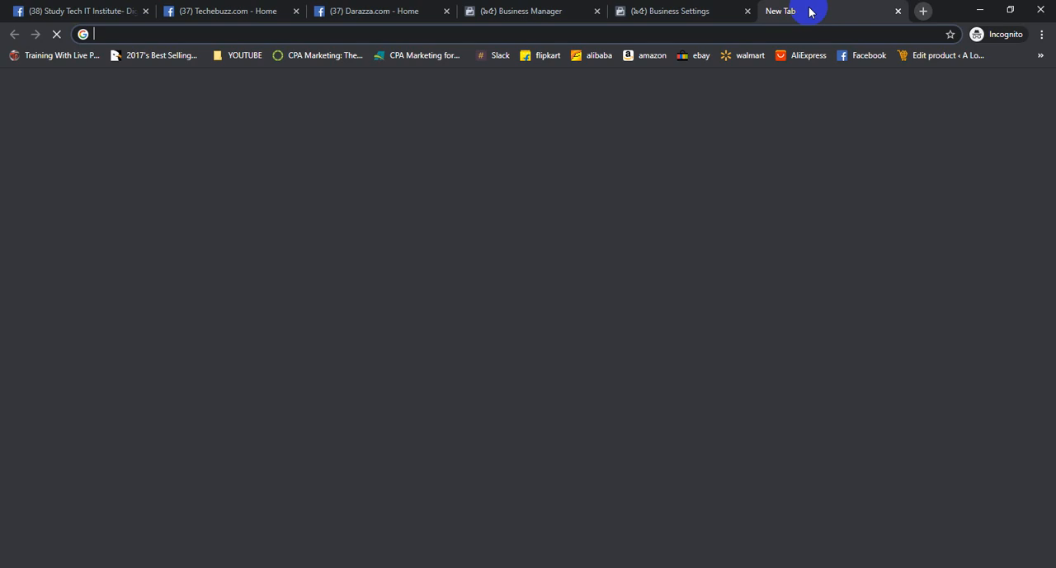
pyautogui.write('d')
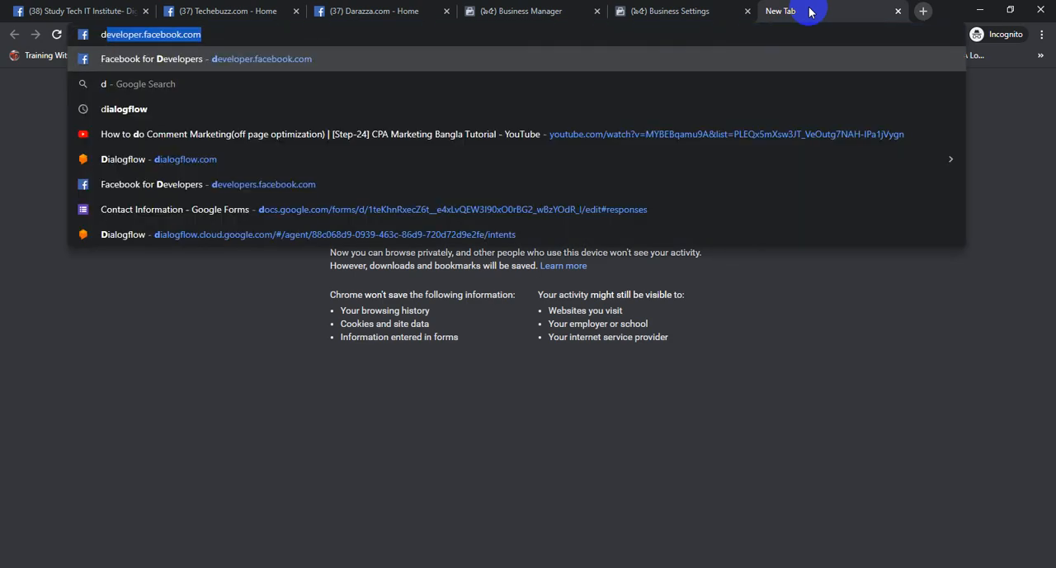
pyautogui.press('Return')
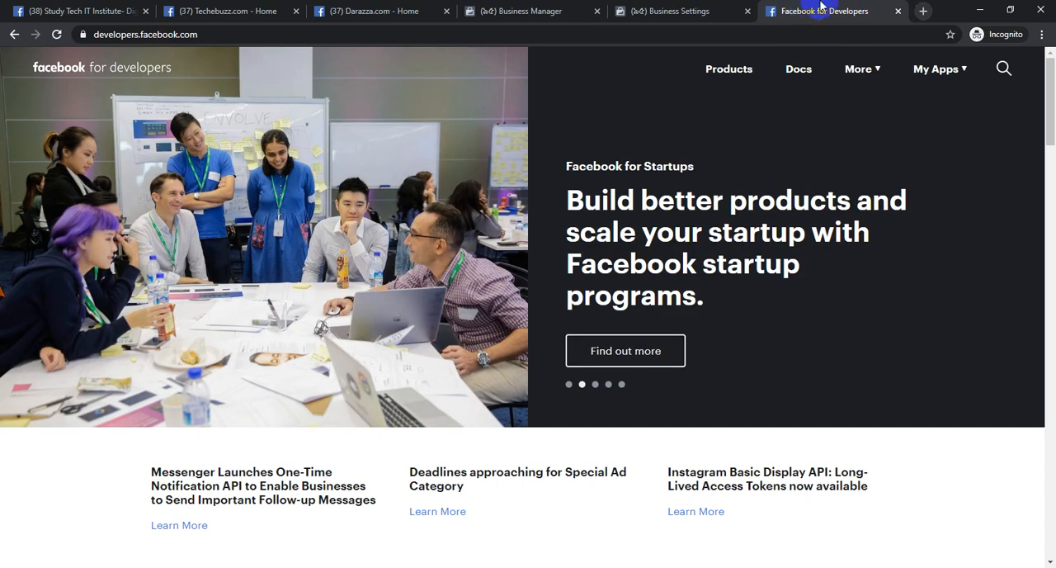
pyautogui.click(940, 73)
# Return to Business Settings, view the Add an App form with its App ID field, and cancel it
pyautogui.click(668, 11)
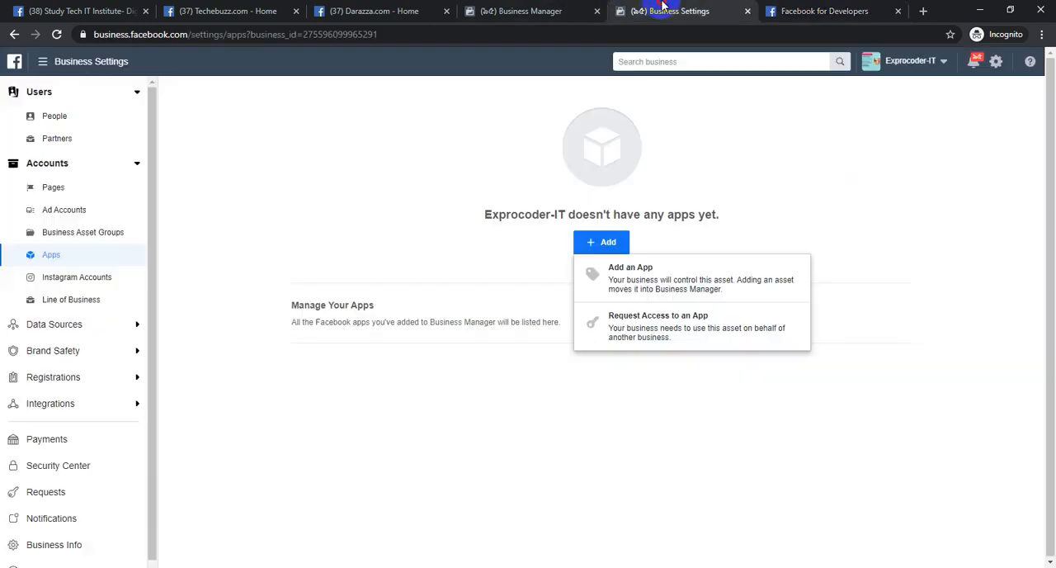
pyautogui.click(660, 276)
pyautogui.click(504, 263)
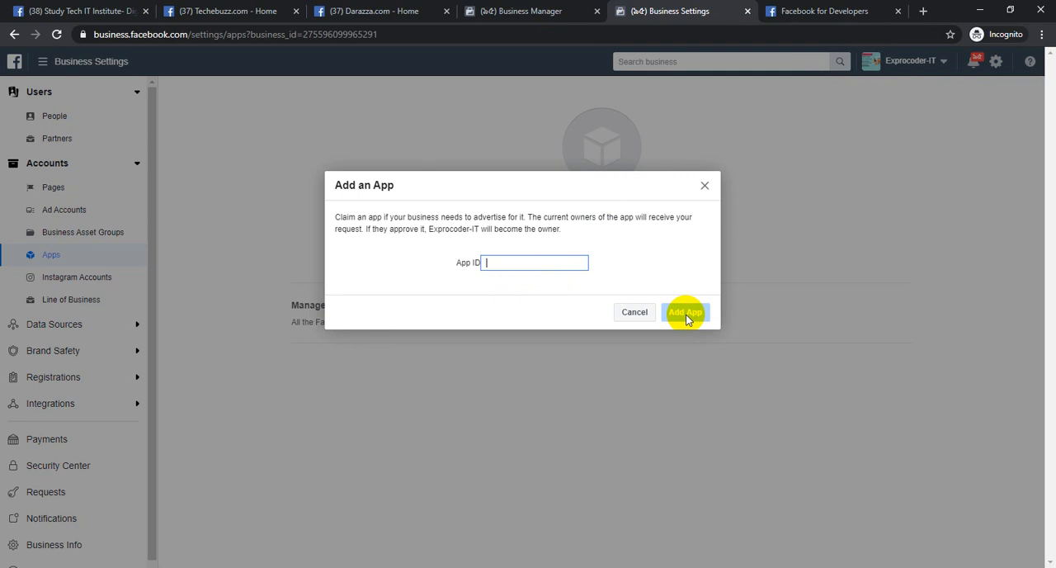
pyautogui.click(634, 312)
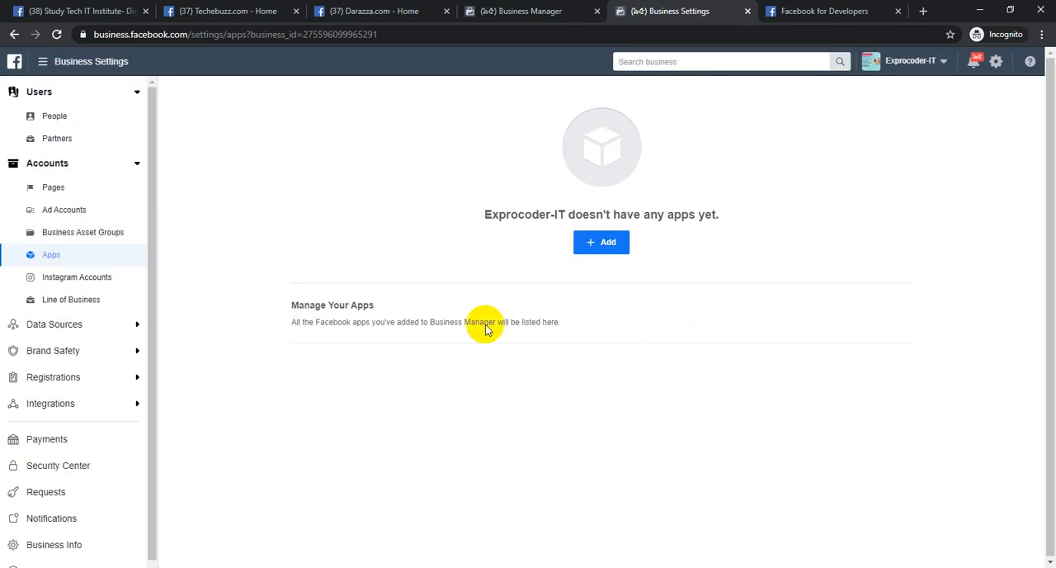
# View the Instagram Accounts section of Business Settings, and open the Instagram settings of the Darazza.com page
pyautogui.click(103, 277)
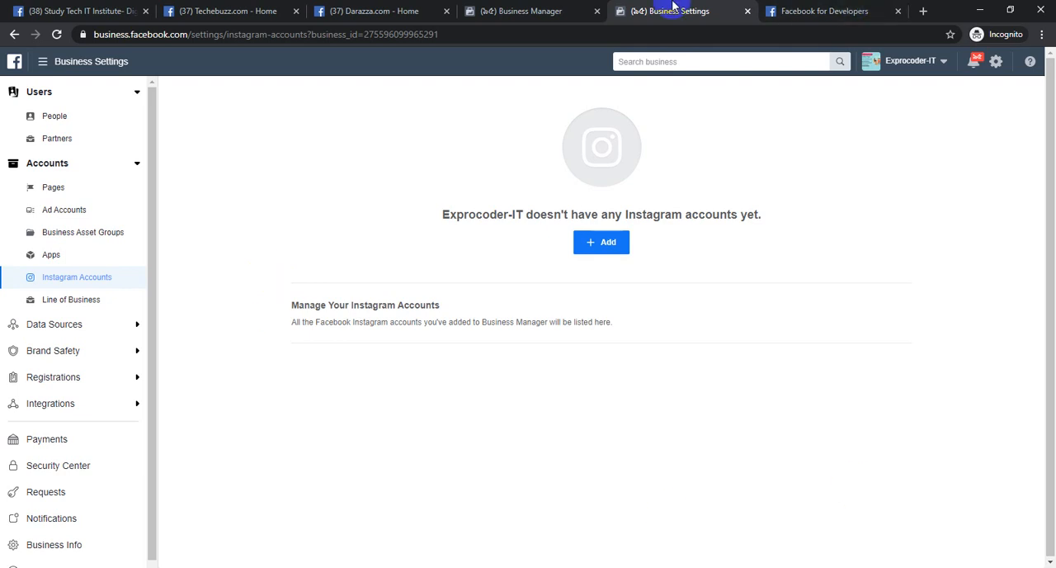
pyautogui.click(214, 10)
pyautogui.click(368, 10)
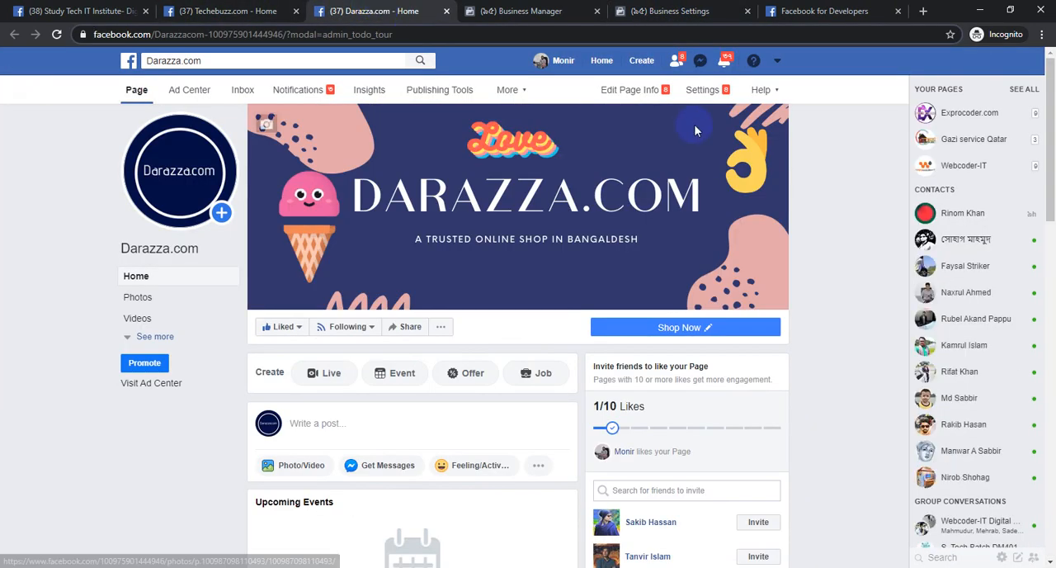
pyautogui.click(705, 93)
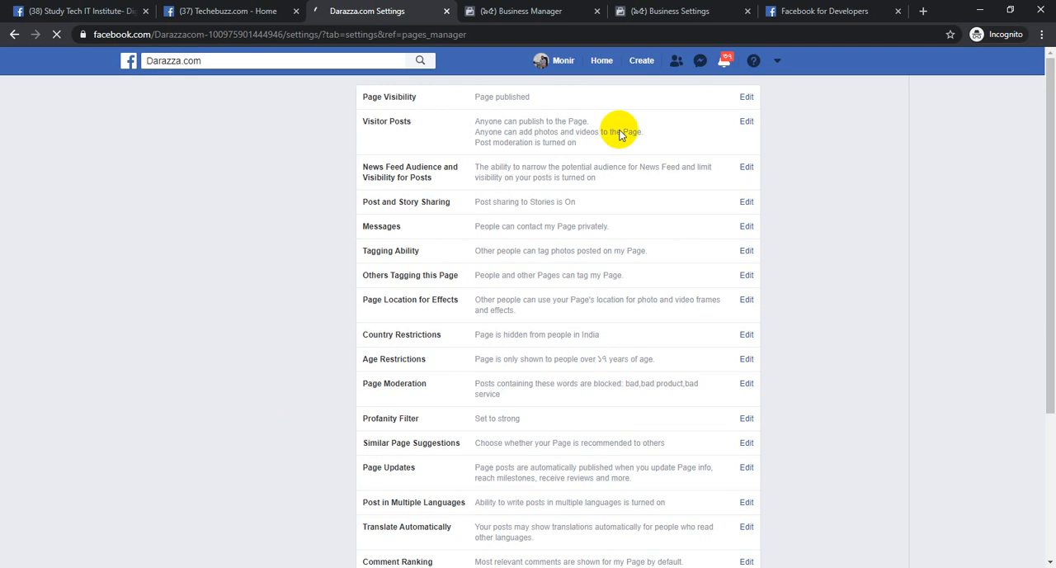
pyautogui.click(648, 11)
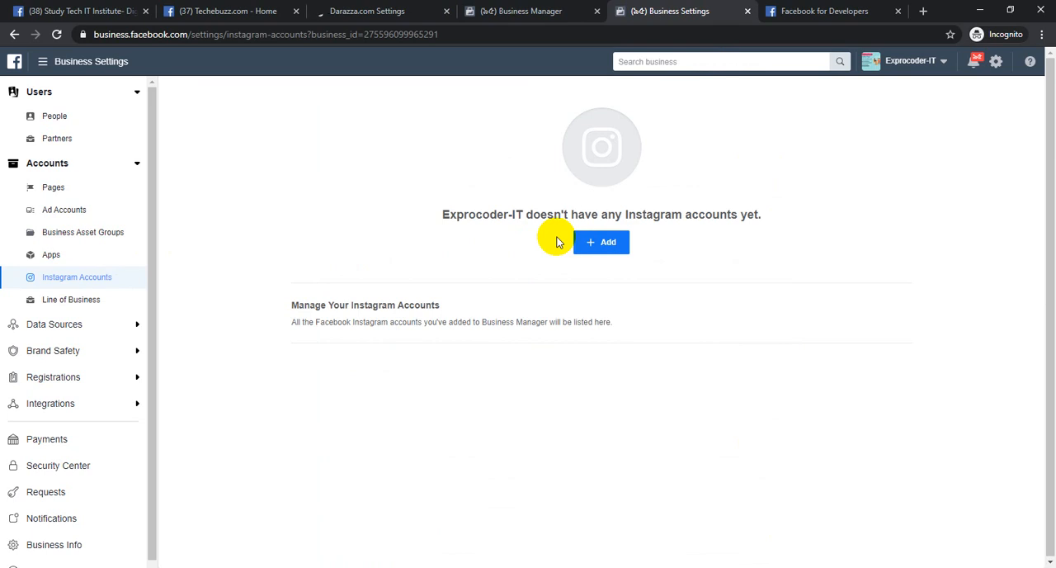
pyautogui.click(412, 11)
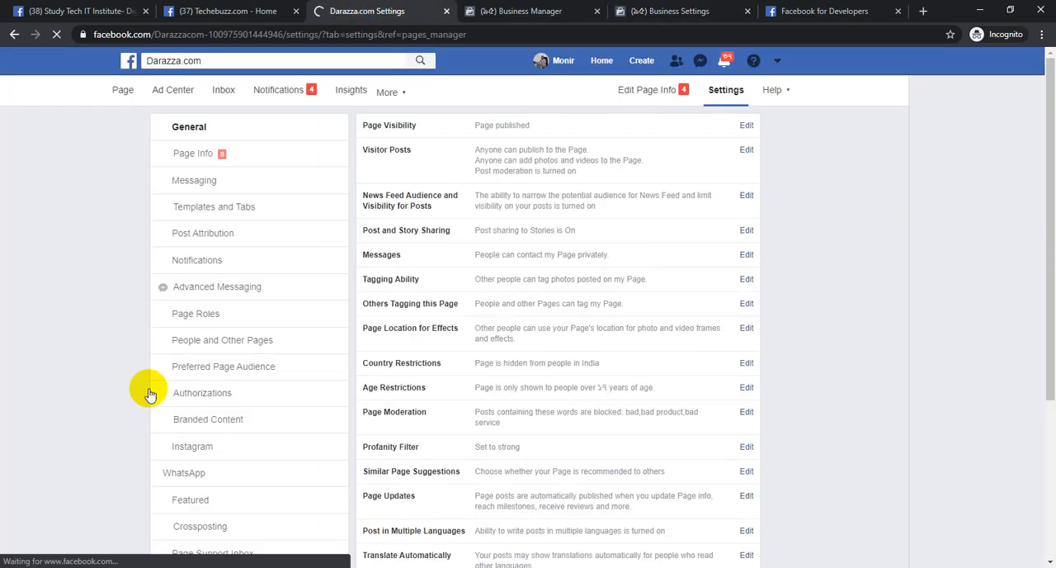
pyautogui.click(249, 446)
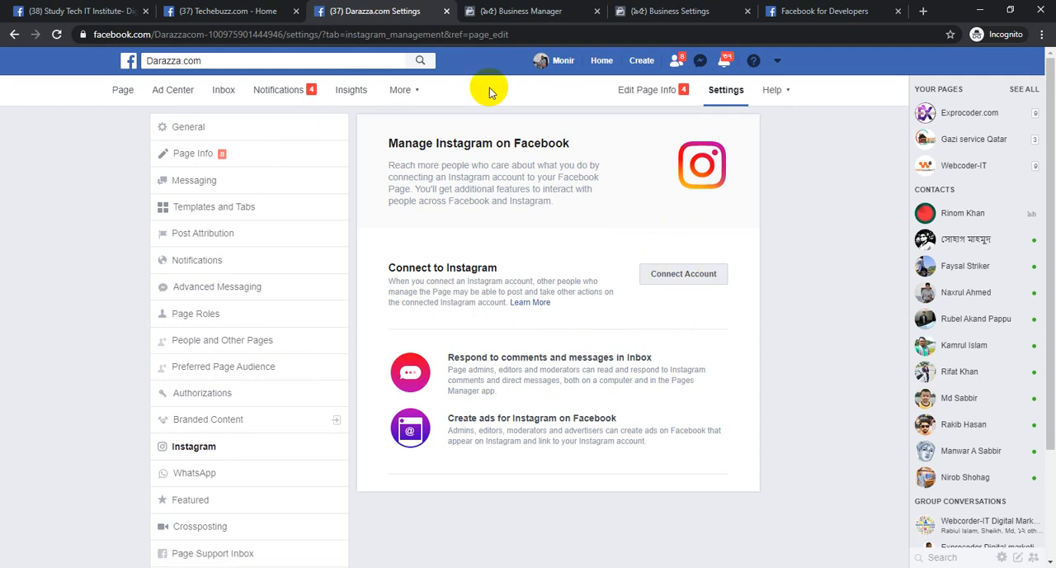
# Compare the business's Instagram Accounts section with the Darazza.com page's Instagram connection settings
pyautogui.click(643, 9)
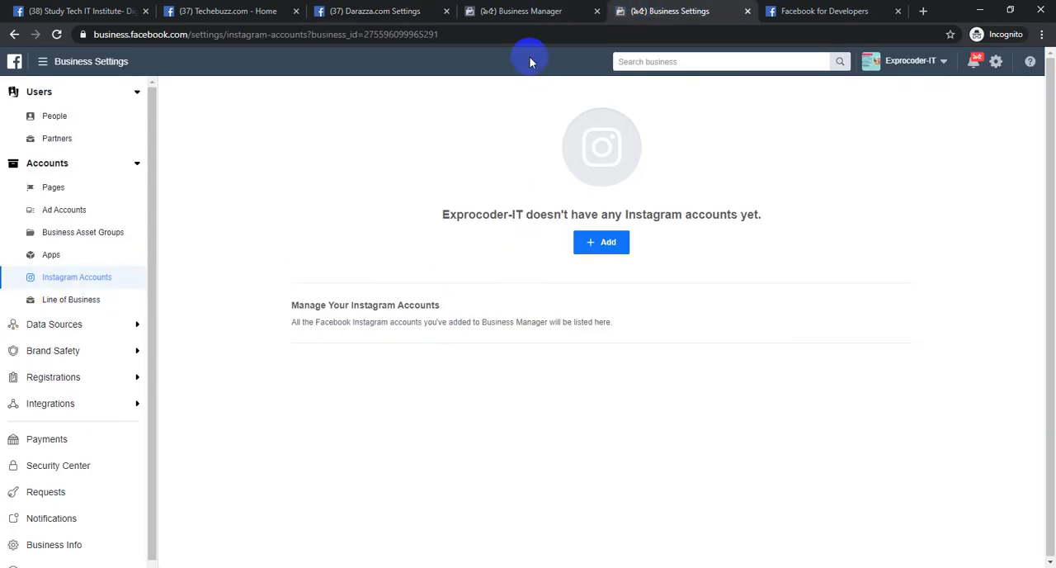
pyautogui.click(413, 10)
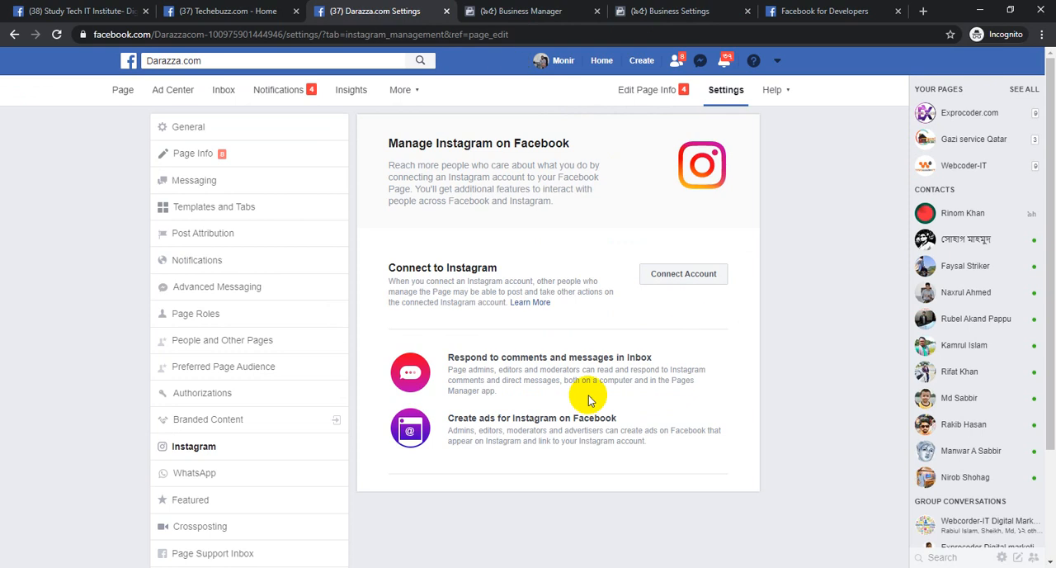
pyautogui.click(693, 11)
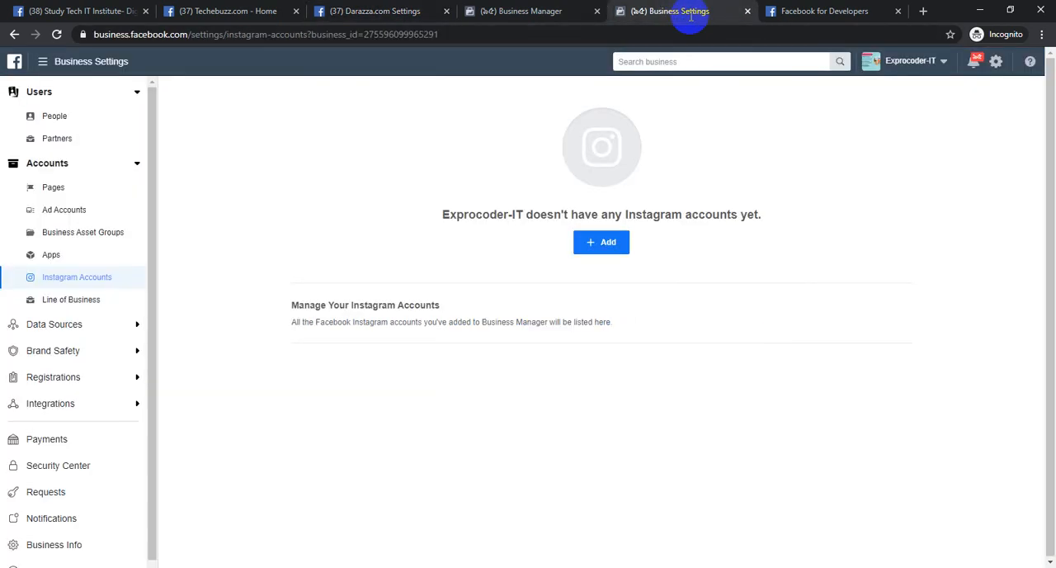
# Create a new line of business named "my business line", close the confirmation and reload the settings page
pyautogui.click(86, 305)
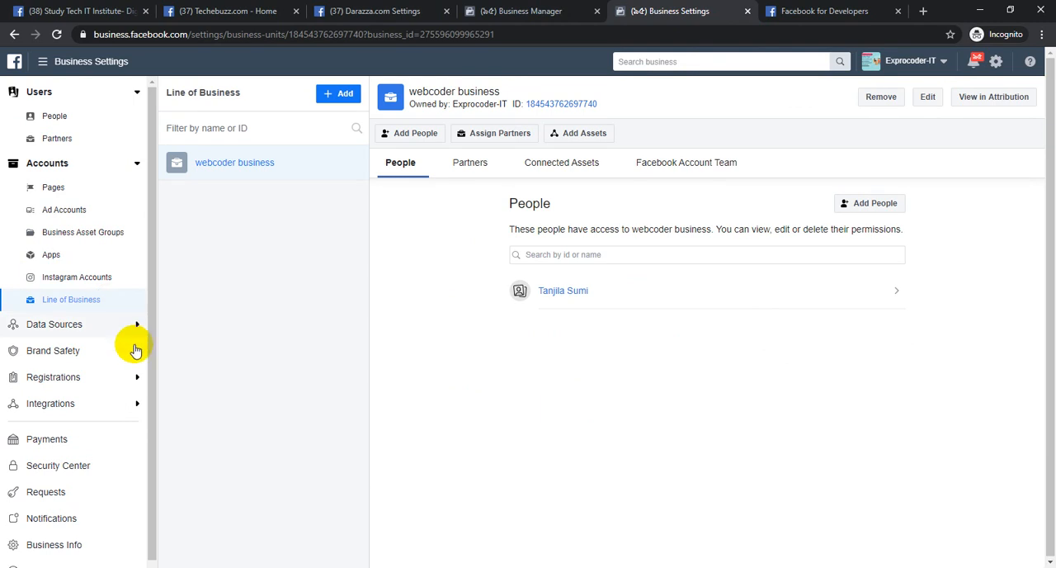
pyautogui.click(335, 94)
pyautogui.click(411, 263)
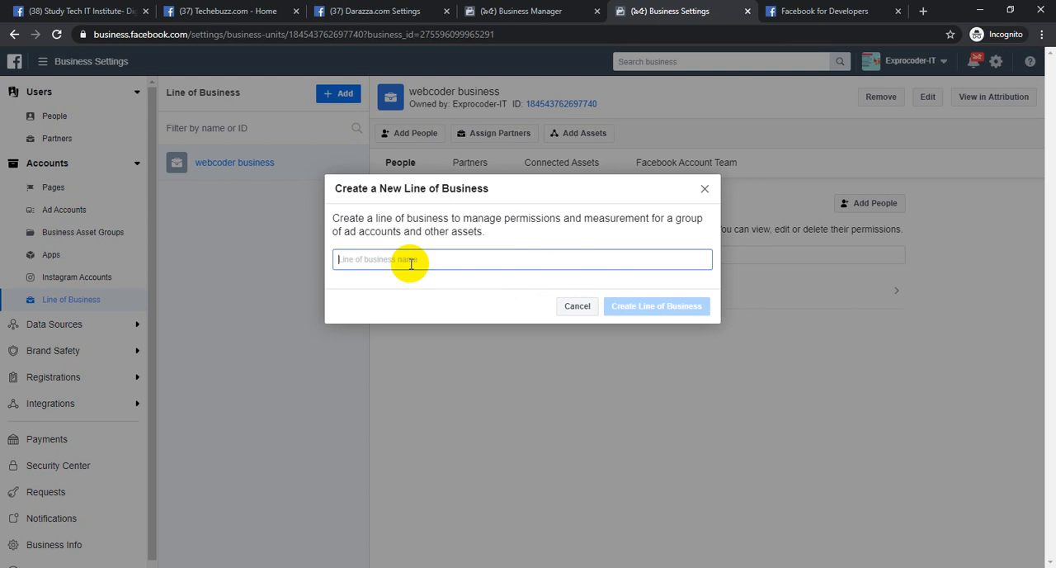
pyautogui.write('my business line')
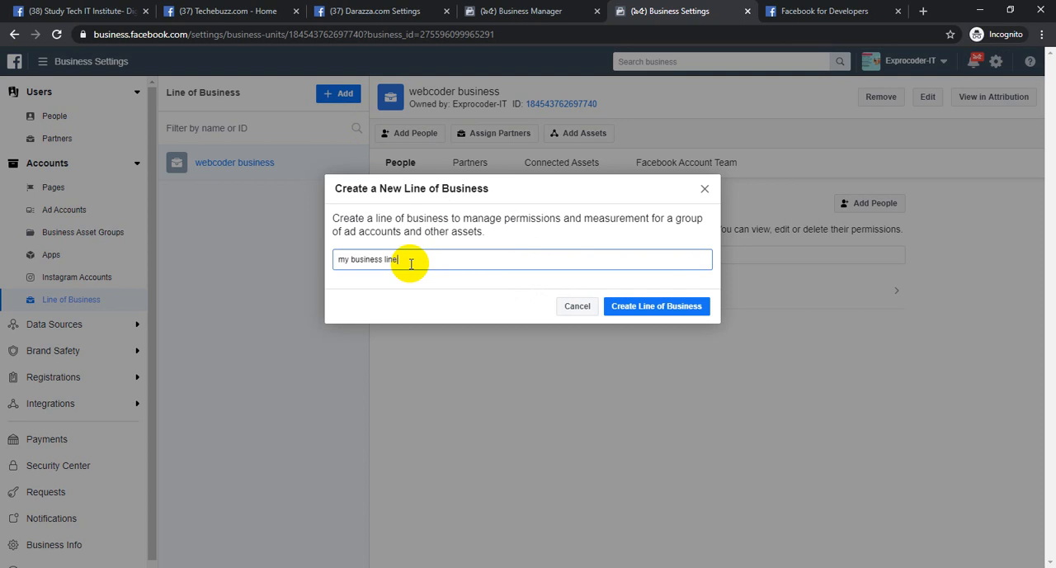
pyautogui.click(653, 305)
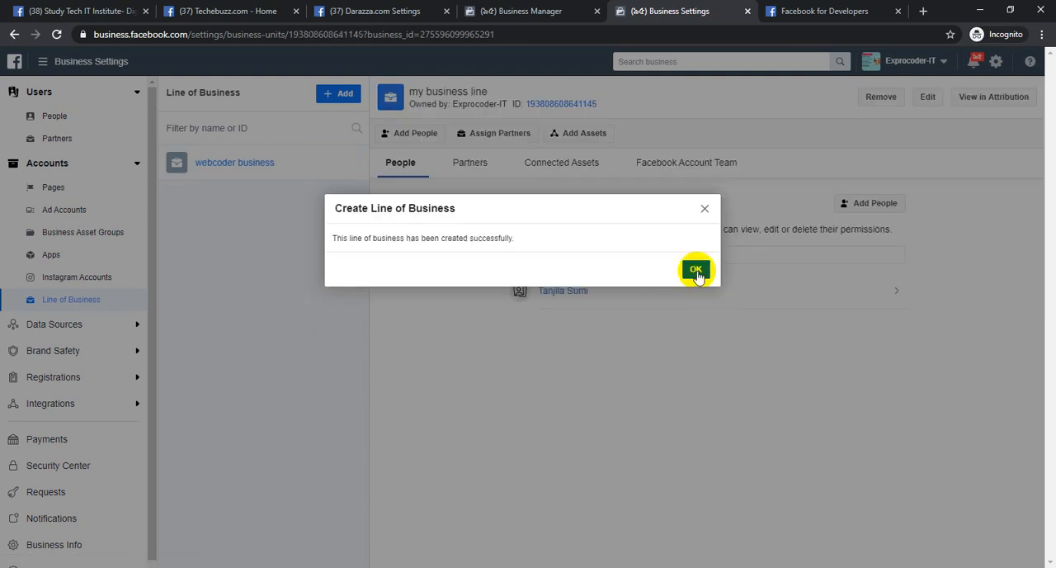
pyautogui.click(695, 268)
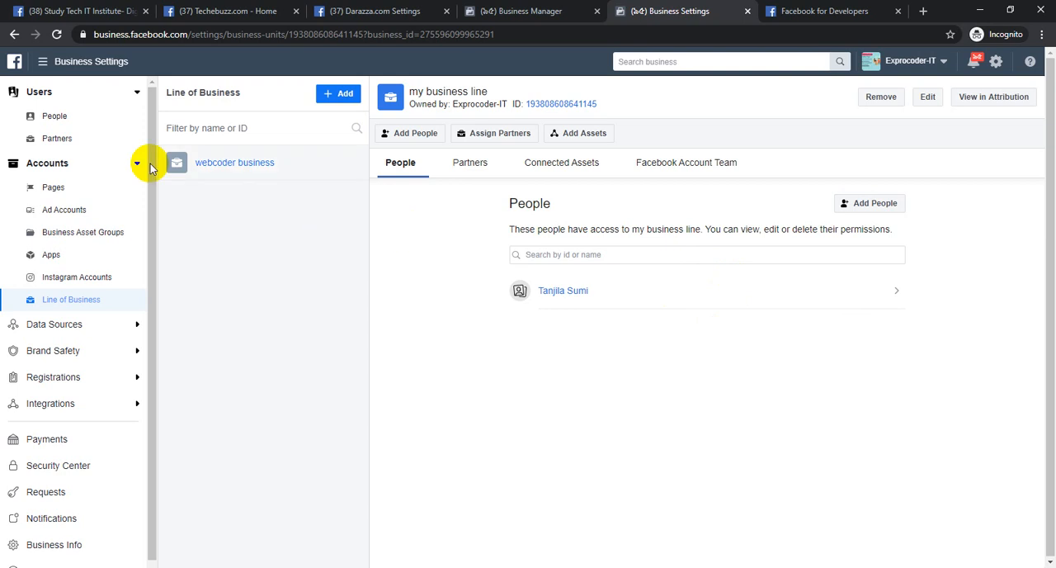
pyautogui.click(57, 35)
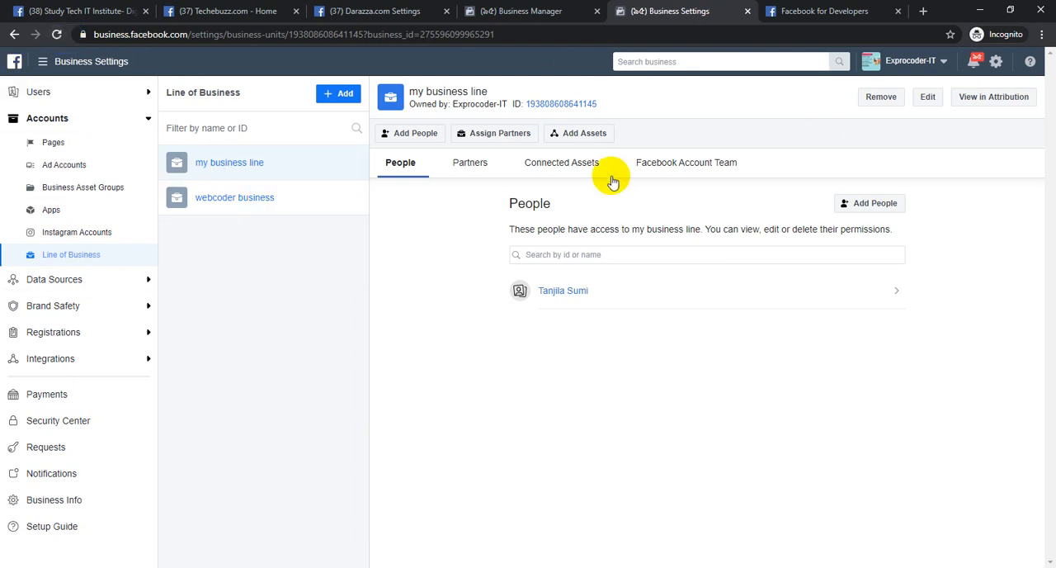
# View the partners of my business line, examine the form for sharing it by partner business ID, and close the form
pyautogui.click(478, 165)
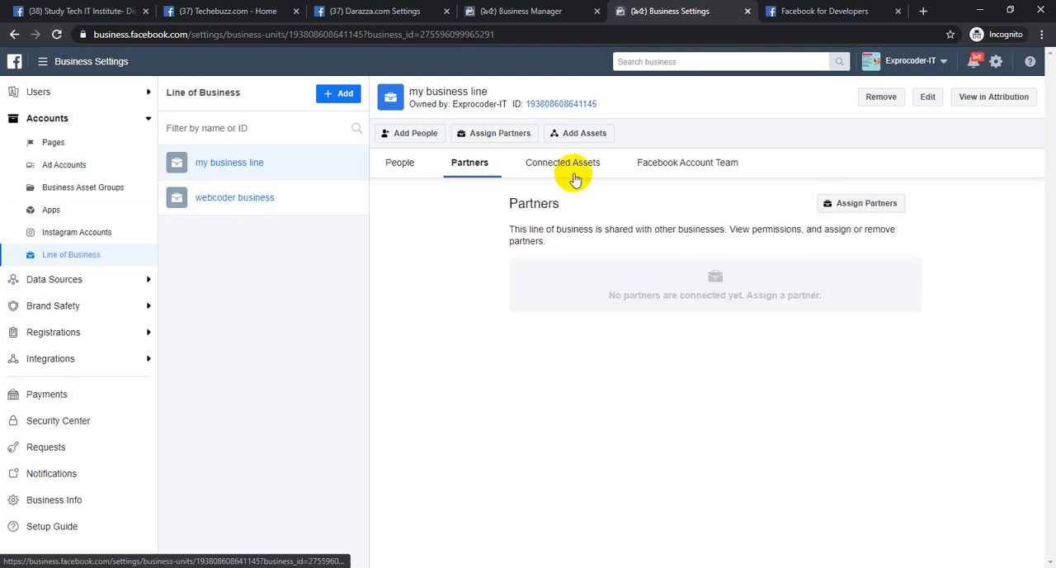
pyautogui.click(873, 206)
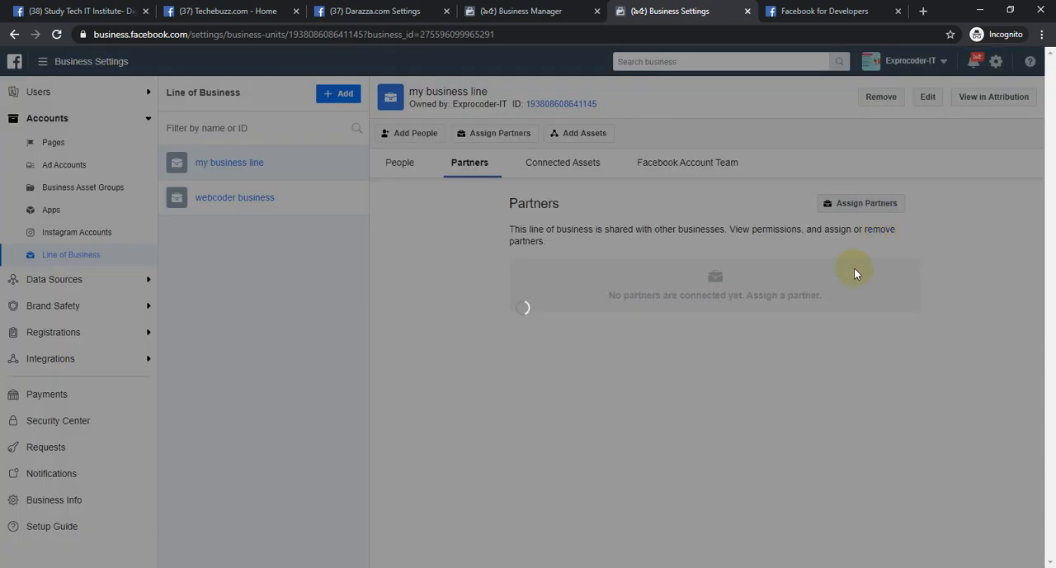
pyautogui.click(491, 256)
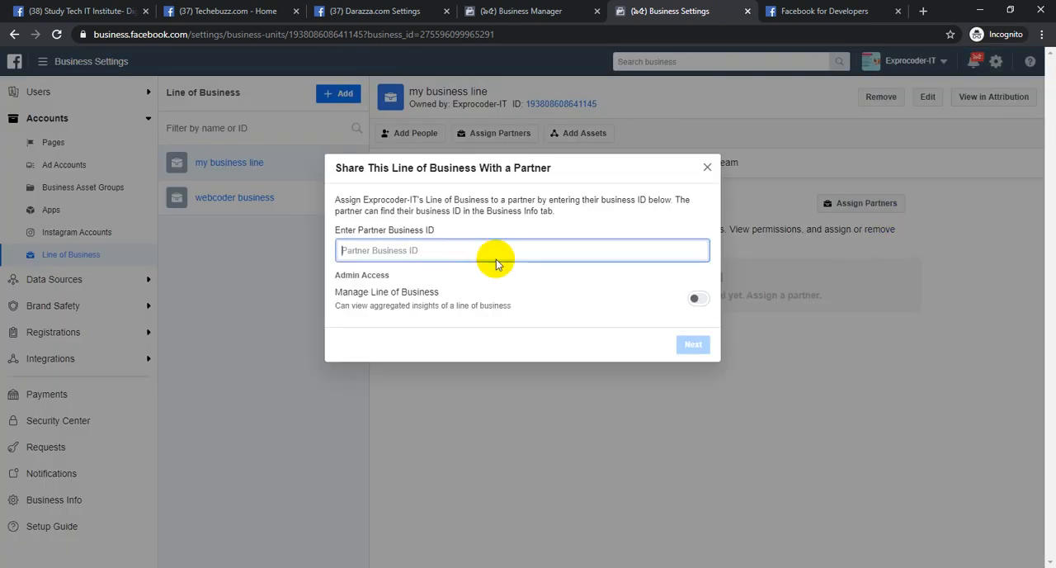
pyautogui.moveTo(372, 167); pyautogui.dragTo(520, 170)
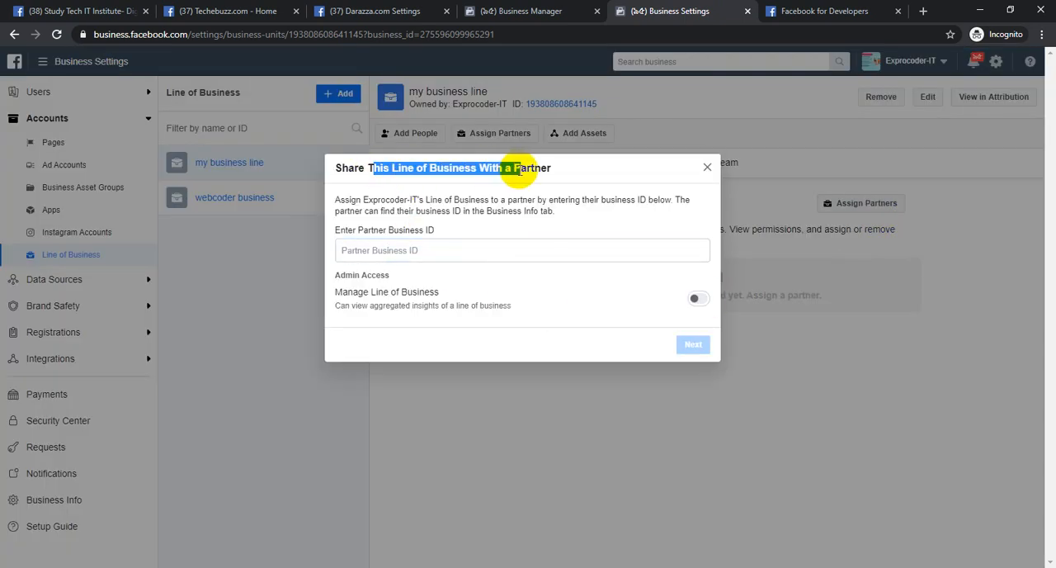
pyautogui.click(463, 244)
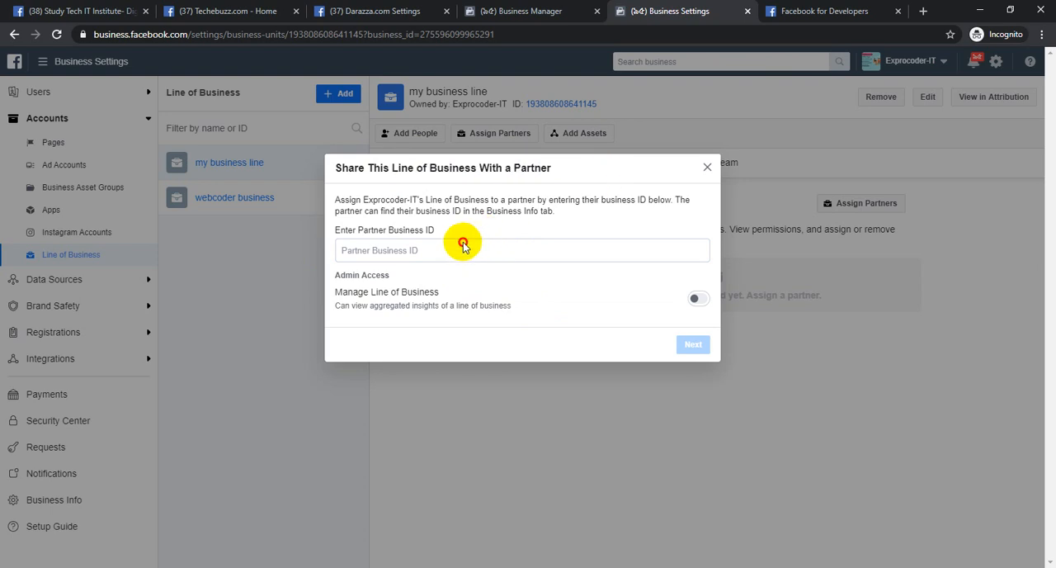
pyautogui.click(705, 171)
# Connect the ad account exprocder_account_one to my business line, and view its Facebook Account Team section
pyautogui.click(548, 162)
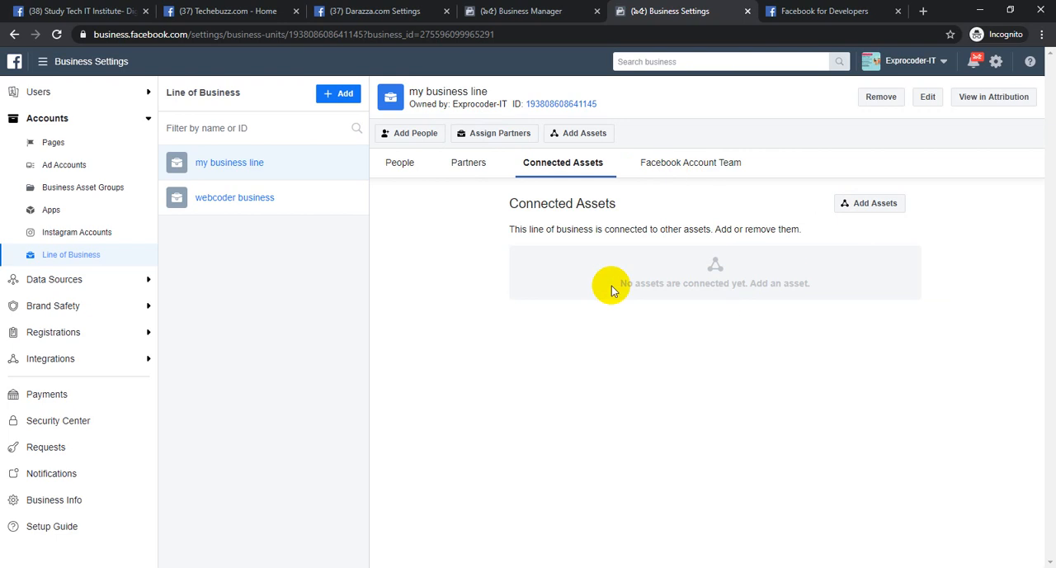
pyautogui.click(869, 205)
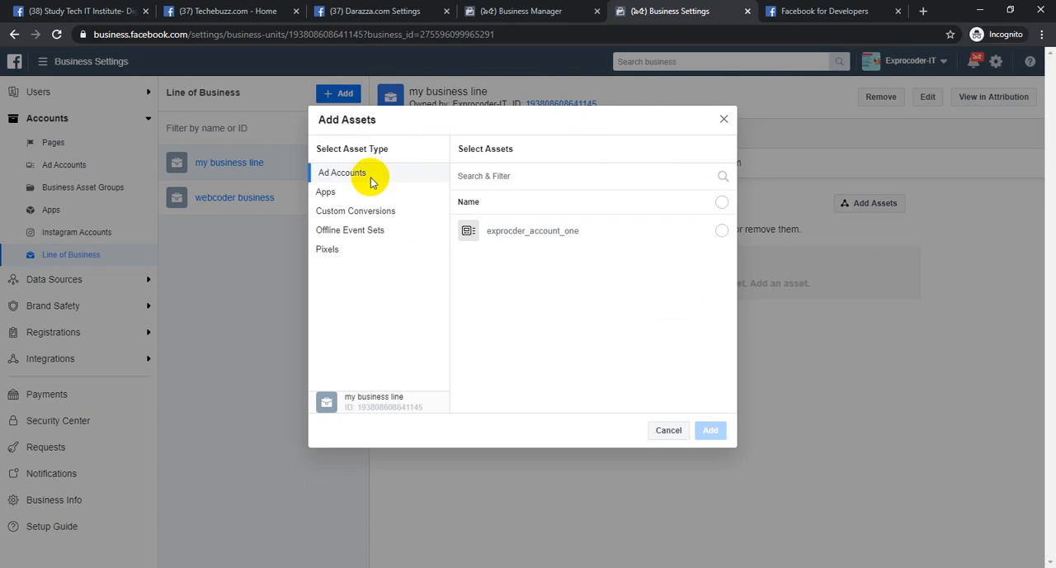
pyautogui.click(722, 232)
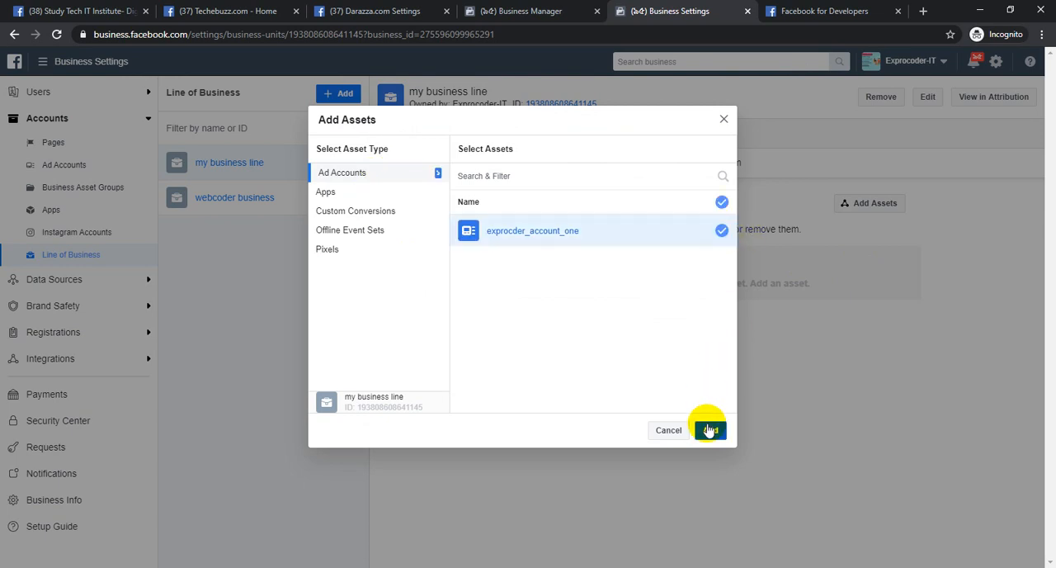
pyautogui.click(710, 430)
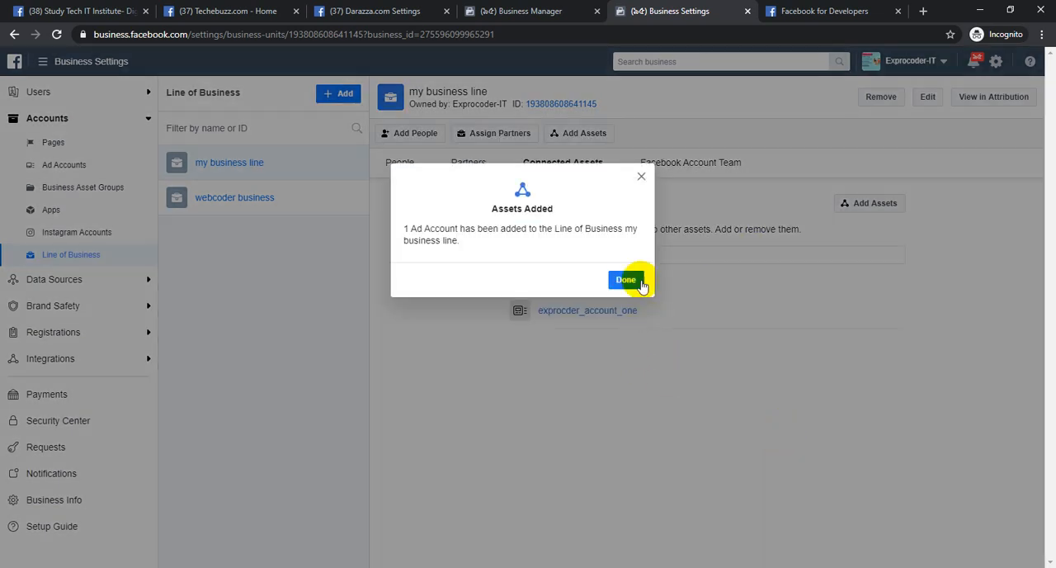
pyautogui.click(634, 281)
pyautogui.click(710, 163)
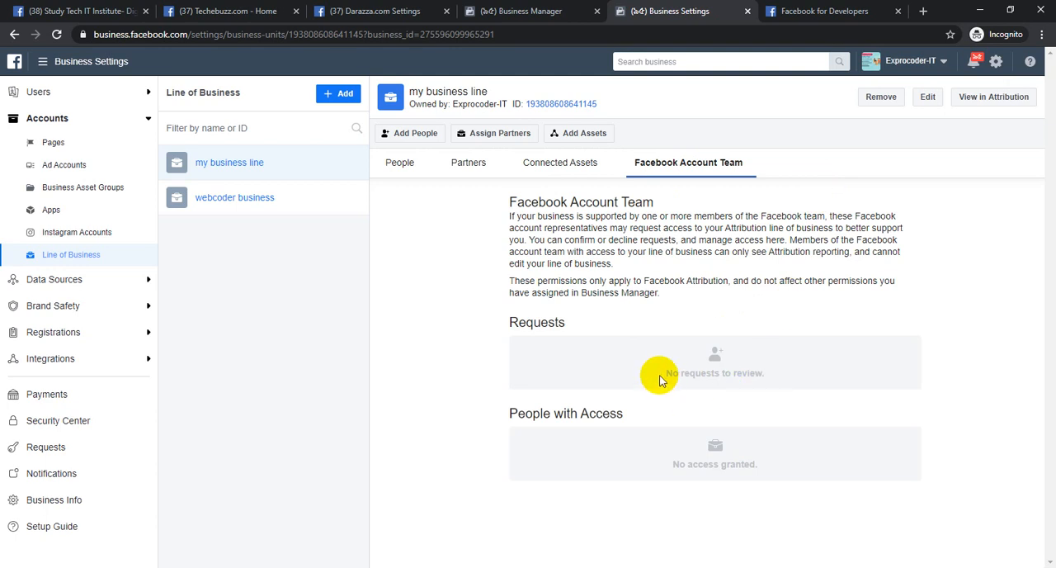
# Examine the Facebook account team requests, the people and the partners of my business line
pyautogui.moveTo(656, 375); pyautogui.dragTo(757, 375)
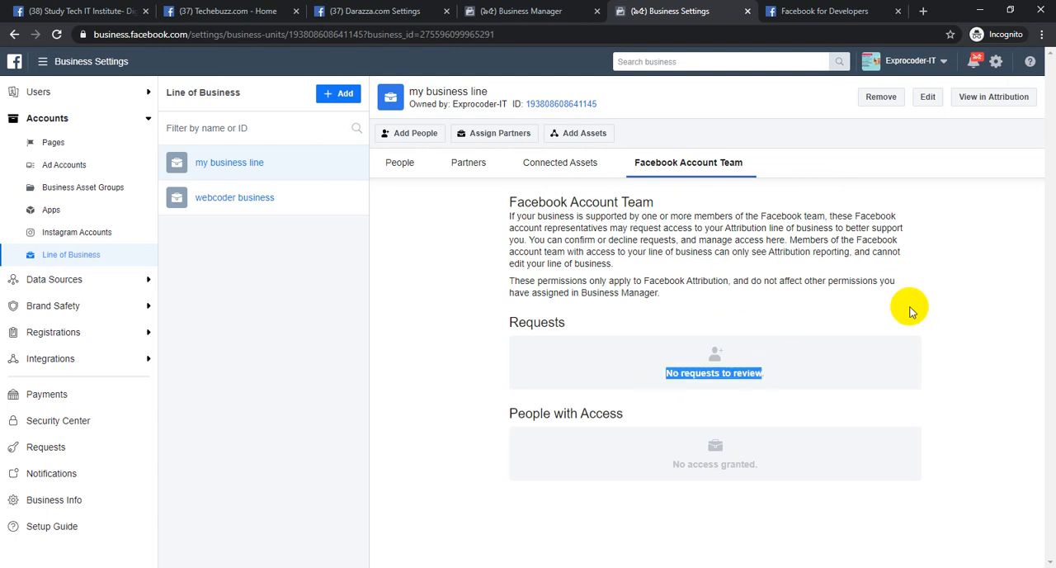
pyautogui.click(402, 159)
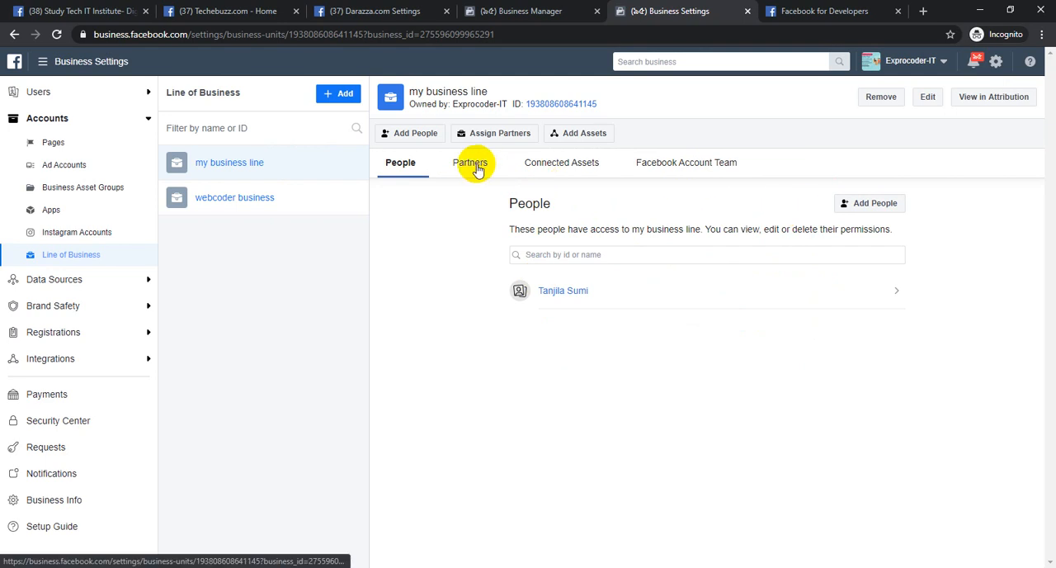
pyautogui.click(472, 165)
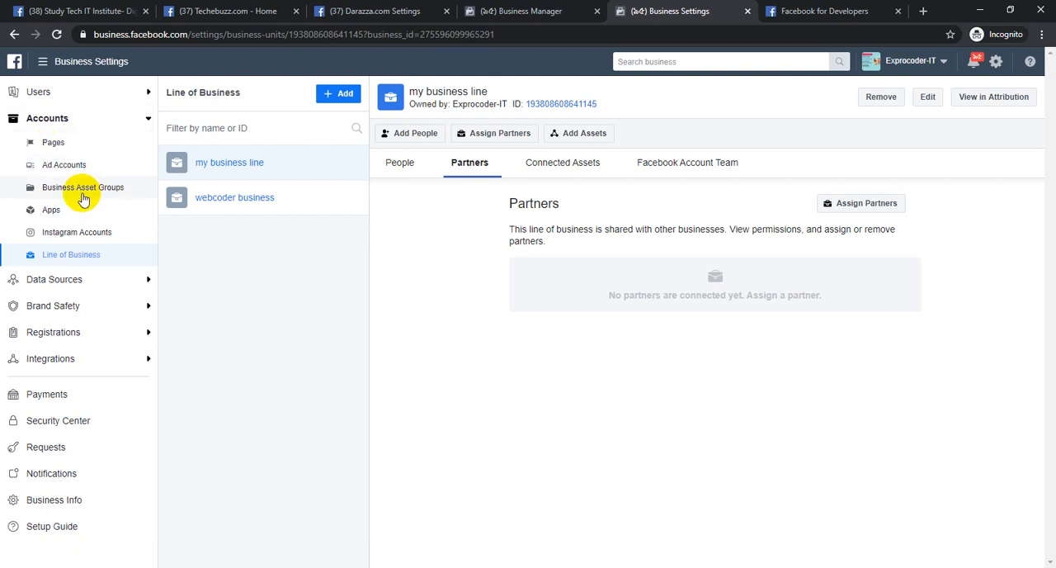
# Remove the Samsung catalog from the business's data sources and close the confirmation
pyautogui.click(141, 118)
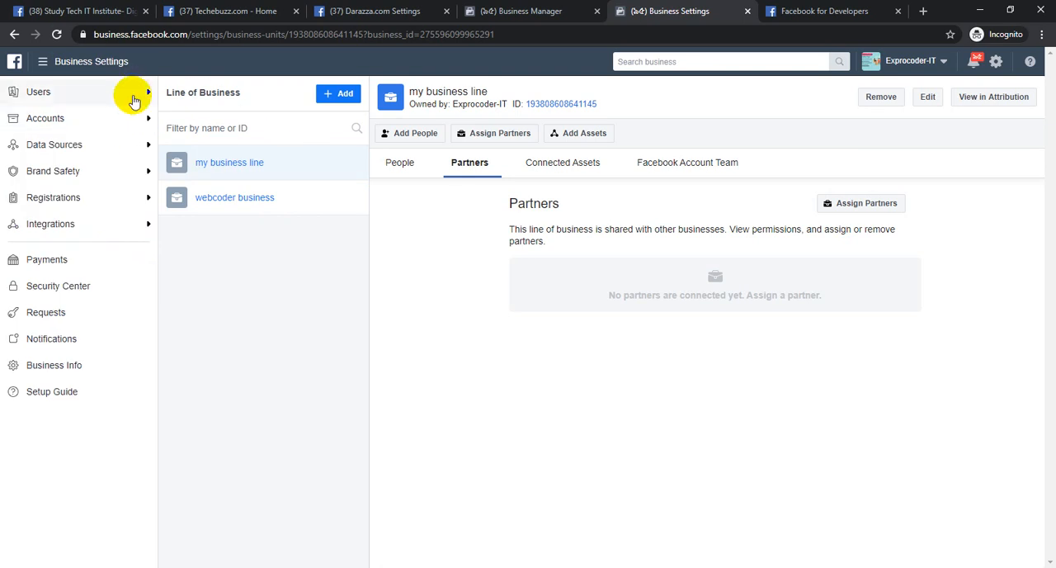
pyautogui.click(76, 150)
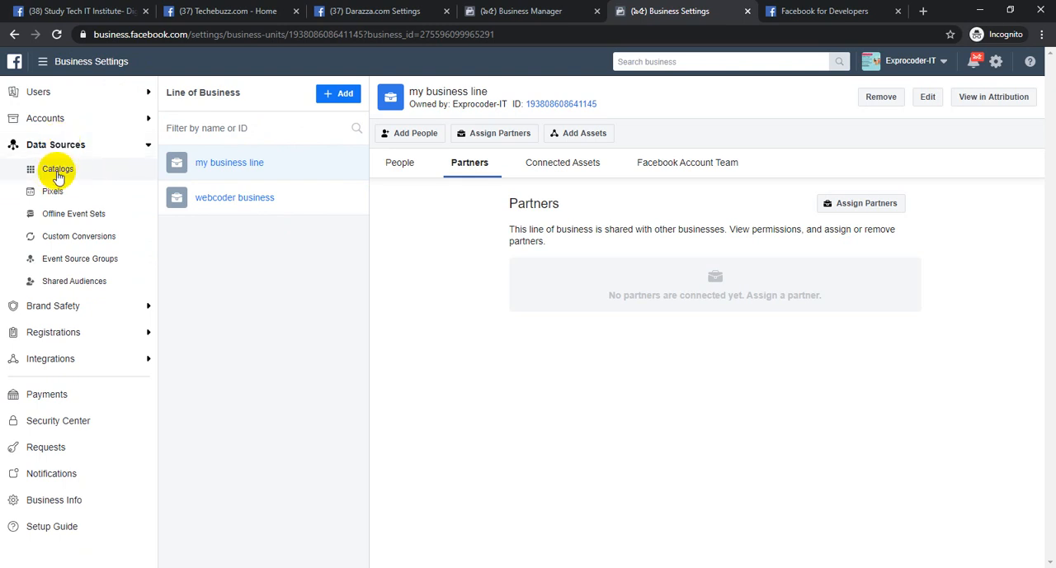
pyautogui.click(58, 170)
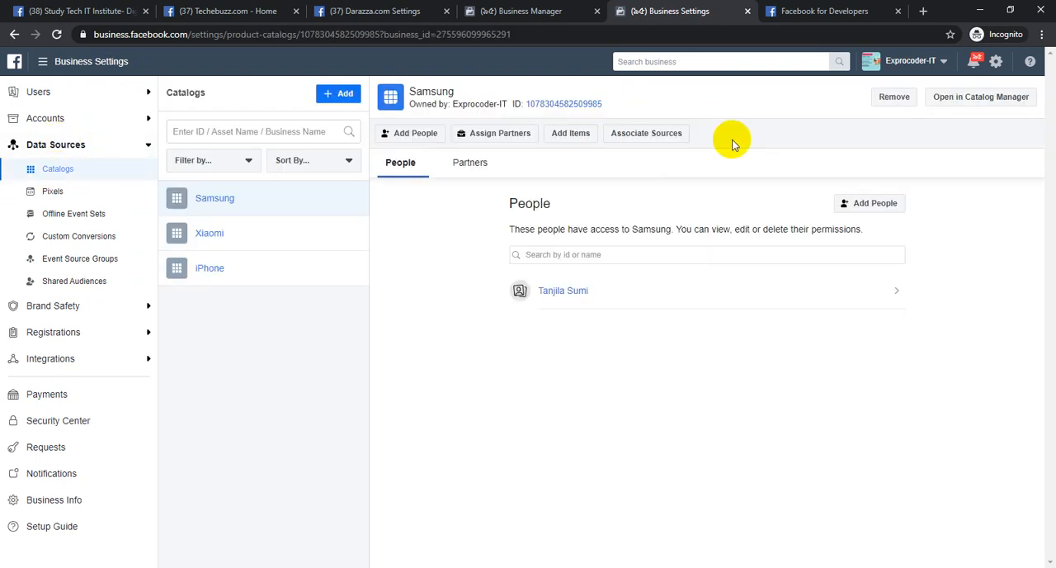
pyautogui.click(894, 97)
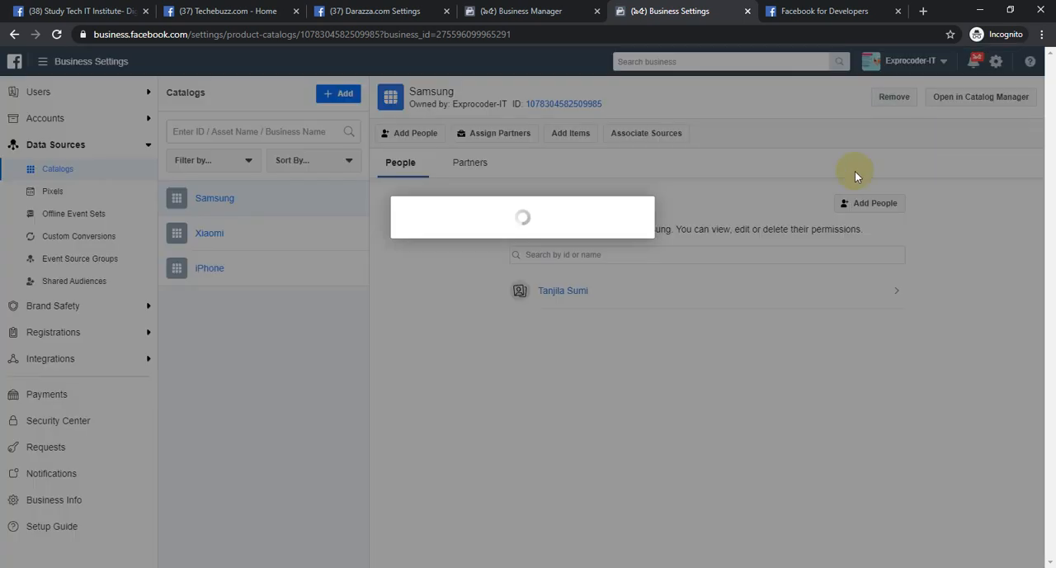
pyautogui.click(627, 296)
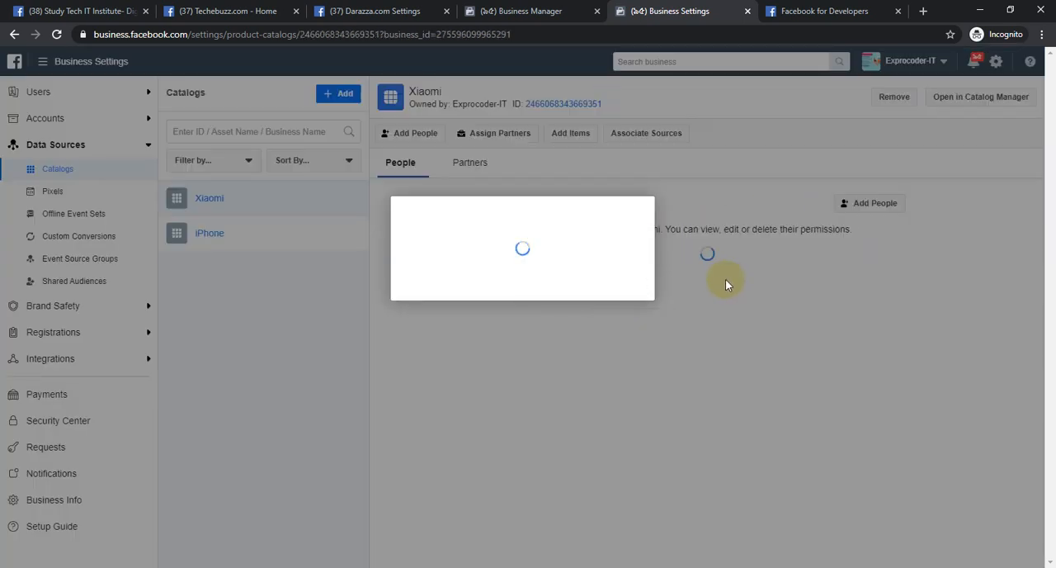
pyautogui.click(630, 277)
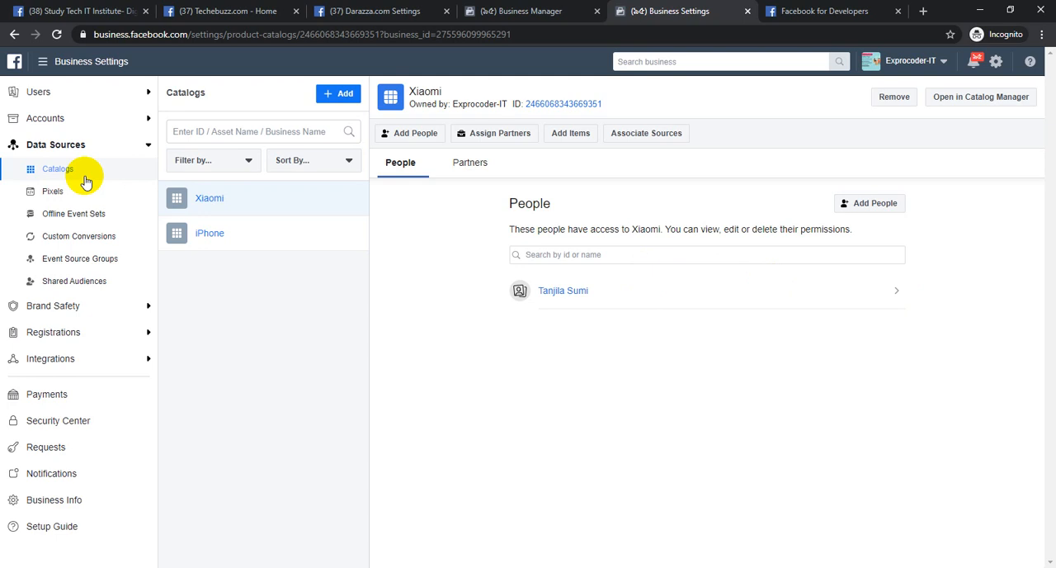
# Switch to Notepad and add the heading "ecommerce website :" underlined with a row of dots below the existing notes
pyautogui.hotkey('alt', 'Tab')
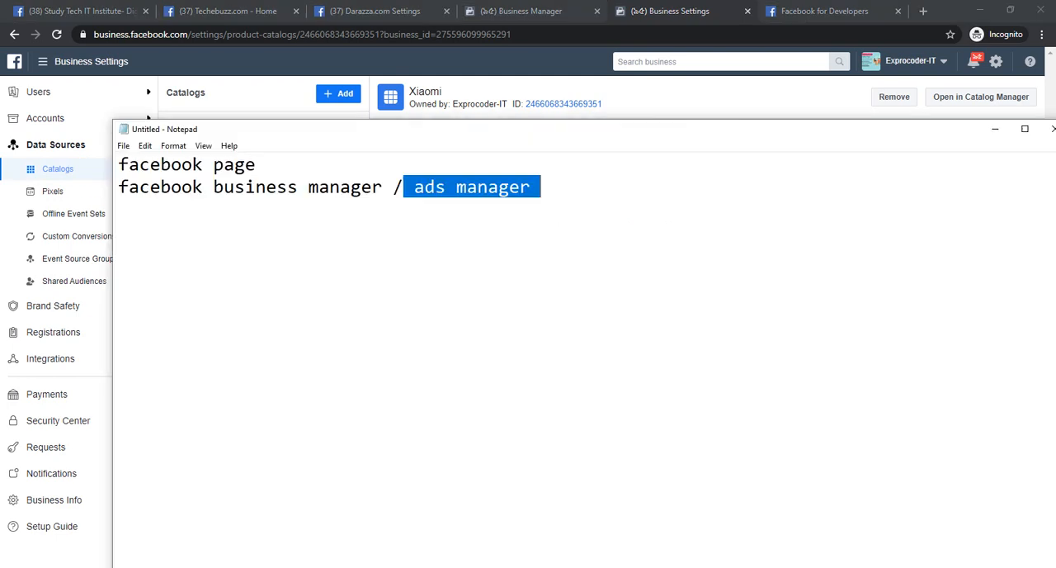
pyautogui.click(589, 192)
pyautogui.press('Return')
pyautogui.press('Return')
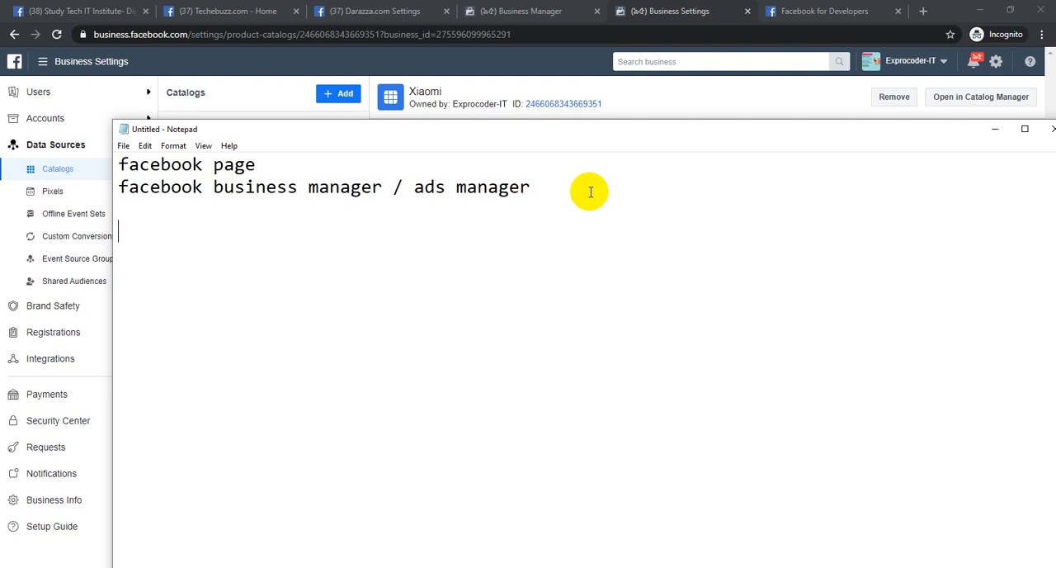
pyautogui.write('ecommerce webiw')
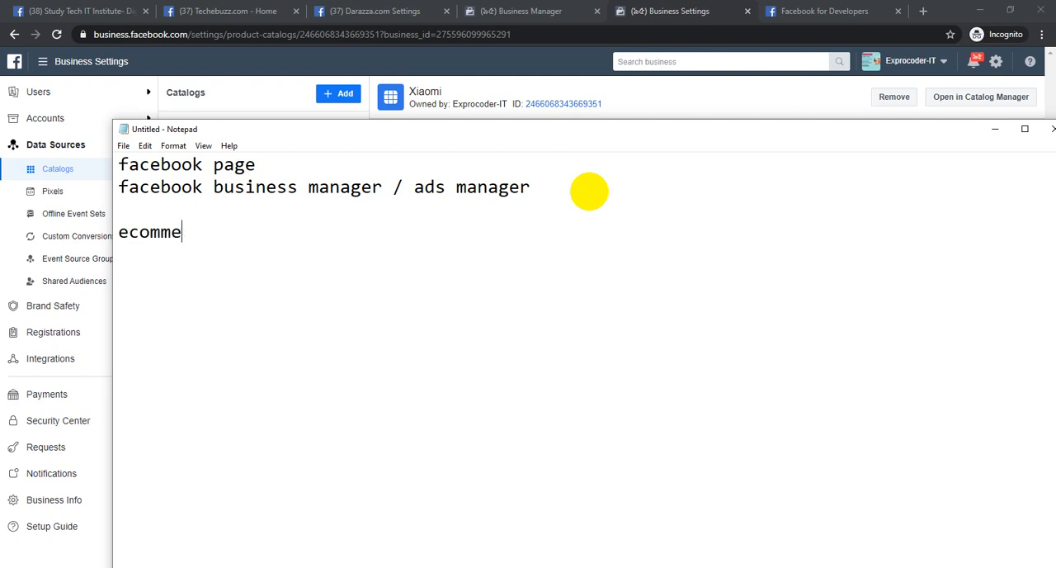
pyautogui.press('BackSpace')
pyautogui.press('BackSpace')
pyautogui.write('site :')
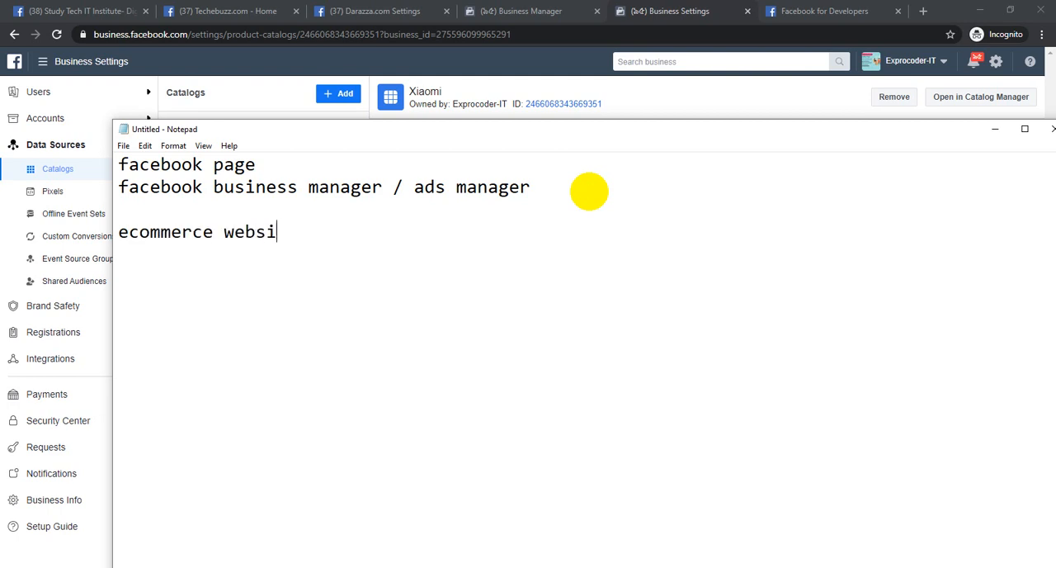
pyautogui.press('Return')
pyautogui.write('...................')
# Start a product category list under the dotted line with the entries "mobile" and "electronices" on separate lines
pyautogui.press('Return')
pyautogui.press('Return')
pyautogui.write('m')
pyautogui.press('BackSpace')
pyautogui.write('mobile')
pyautogui.press('Return')
pyautogui.write('ele')
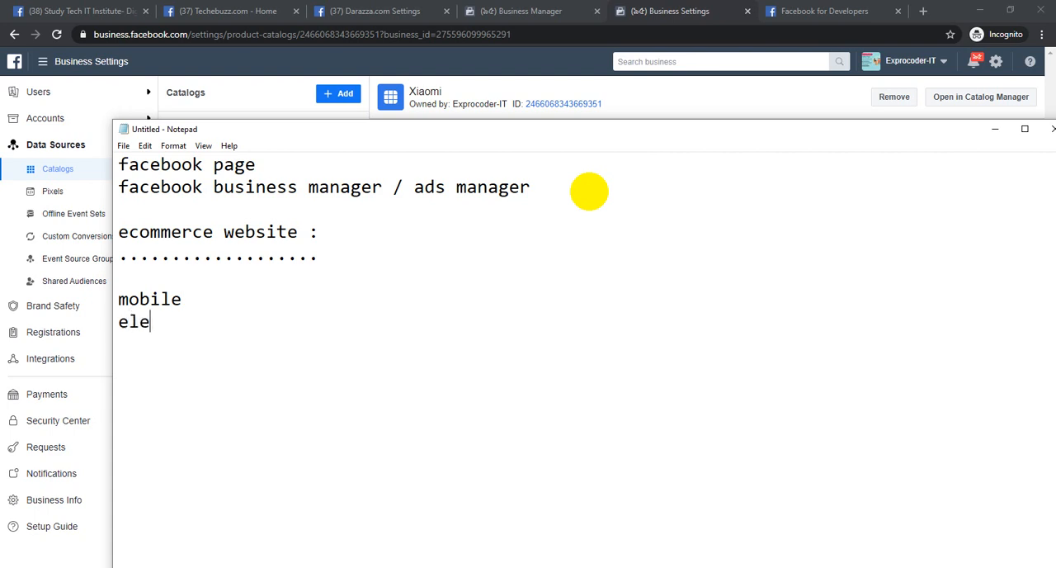
pyautogui.write('ctronices')
pyautogui.press('Return')
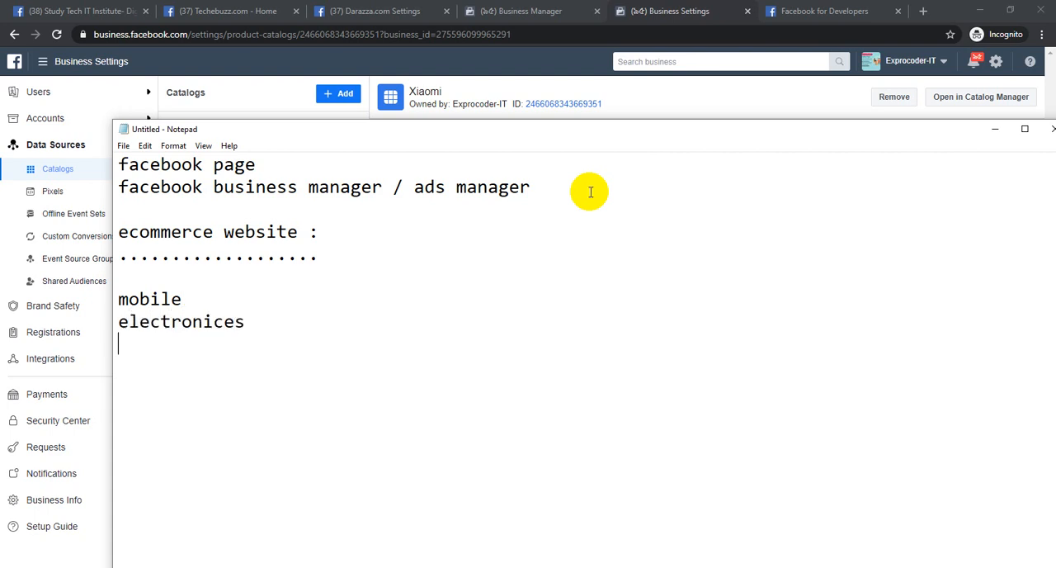
# Add "ac" and "clock" on separate lines to the end of the category list
pyautogui.write('ac')
pyautogui.press('Return')
pyautogui.write('ari')
pyautogui.press('BackSpace')
pyautogui.press('BackSpace')
pyautogui.write('ir')
pyautogui.press('BackSpace')
pyautogui.press('BackSpace')
pyautogui.press('BackSpace')
pyautogui.write('clock')
pyautogui.press('Return')
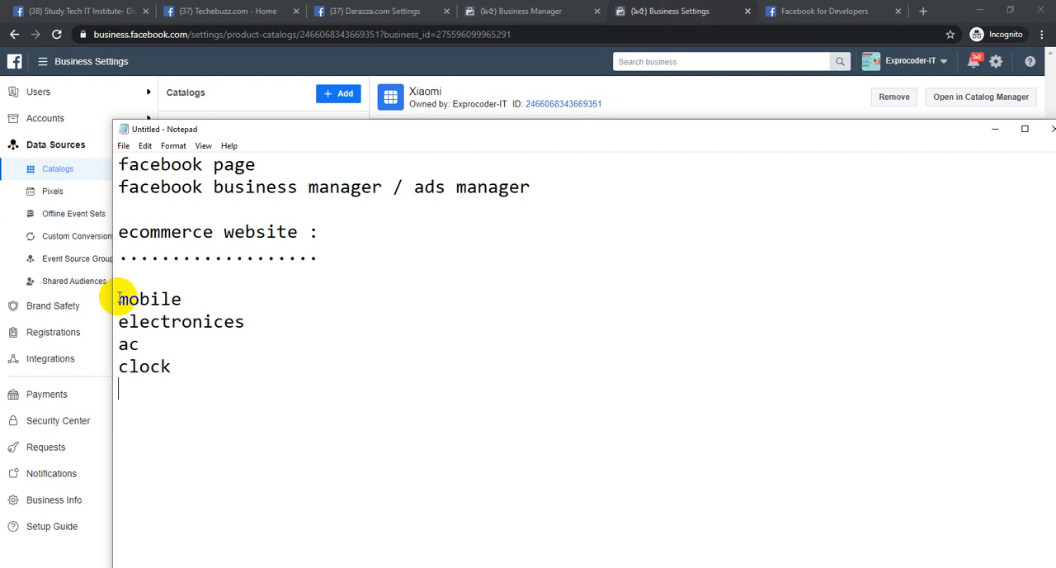
# Append "->" after the mobile entry and reposition the Notepad window so it fits fully on screen
pyautogui.click(186, 299)
pyautogui.write('->')
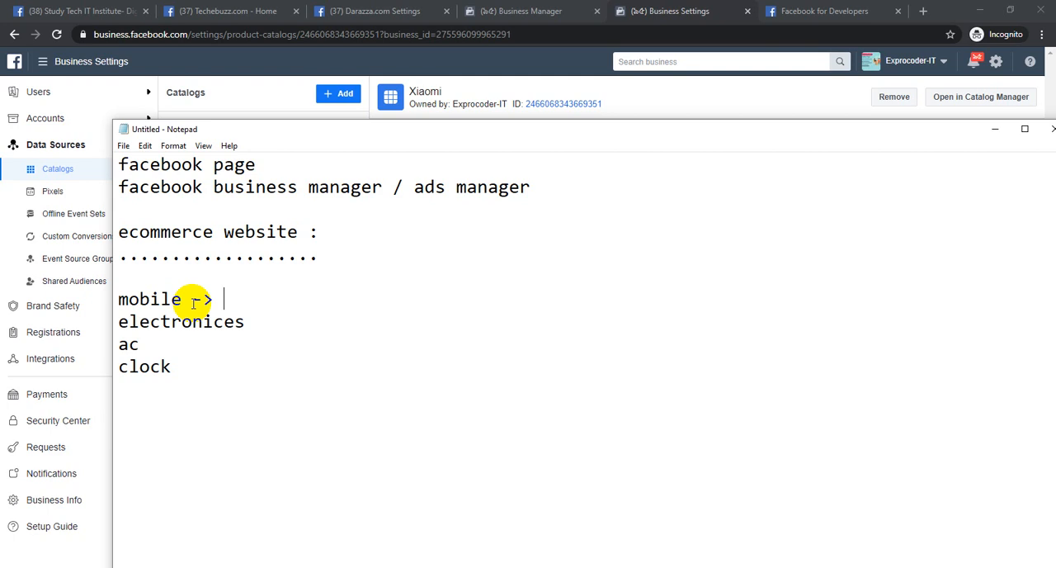
pyautogui.moveTo(118, 300); pyautogui.dragTo(267, 300)
pyautogui.click(259, 301)
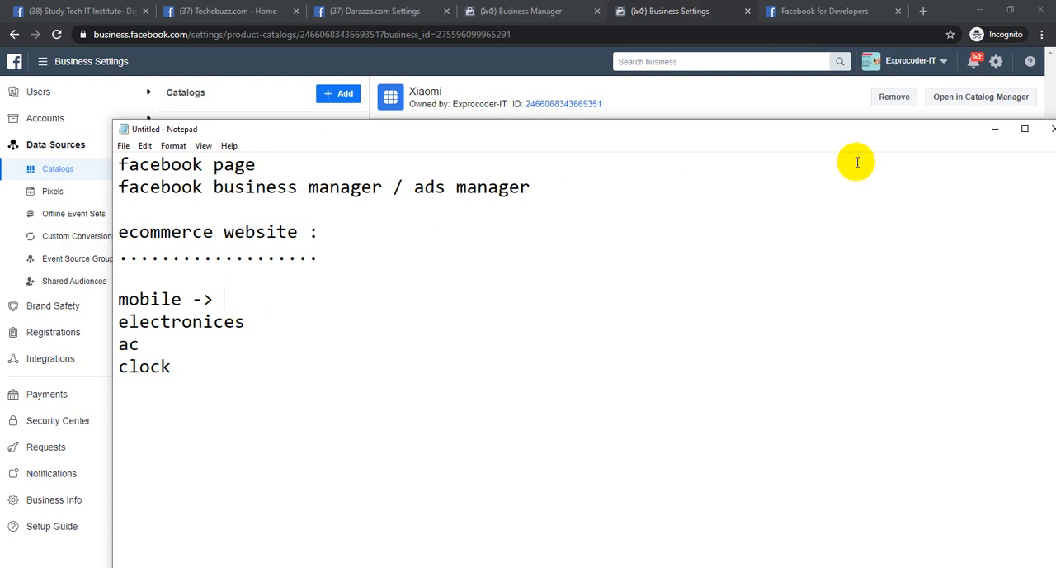
pyautogui.moveTo(943, 130); pyautogui.dragTo(848, 130)
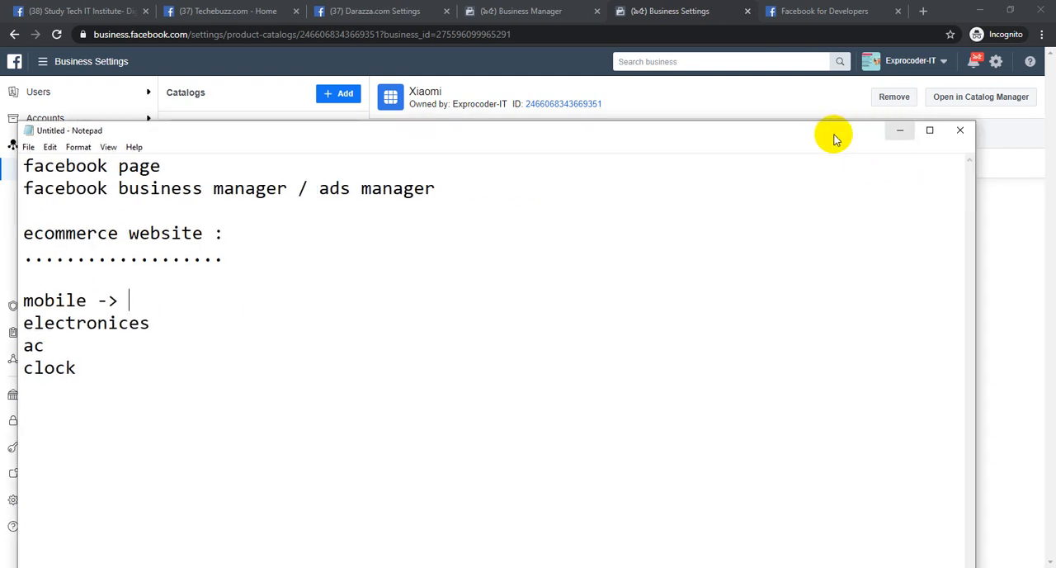
pyautogui.moveTo(745, 137); pyautogui.dragTo(800, 145)
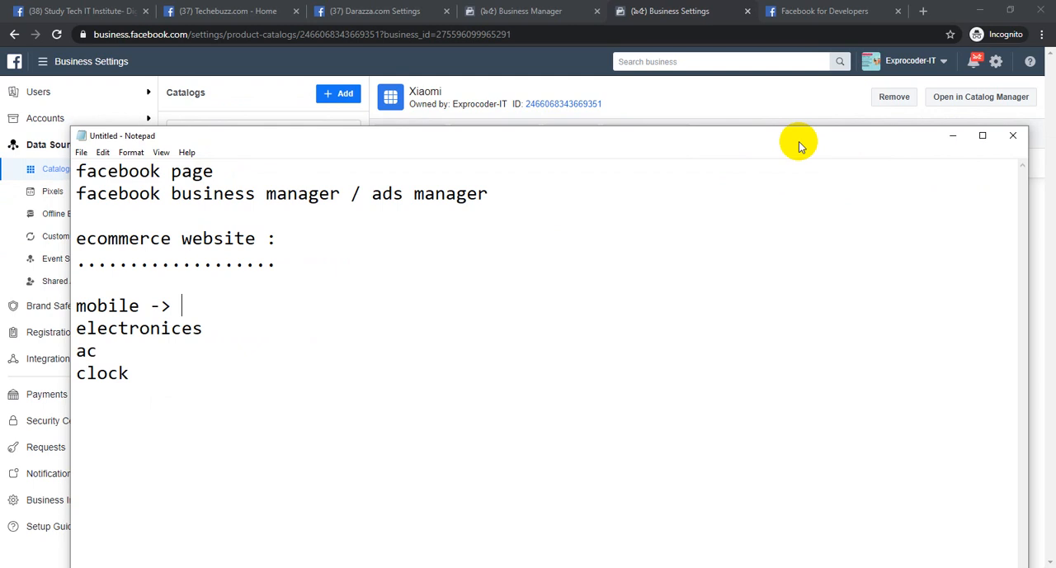
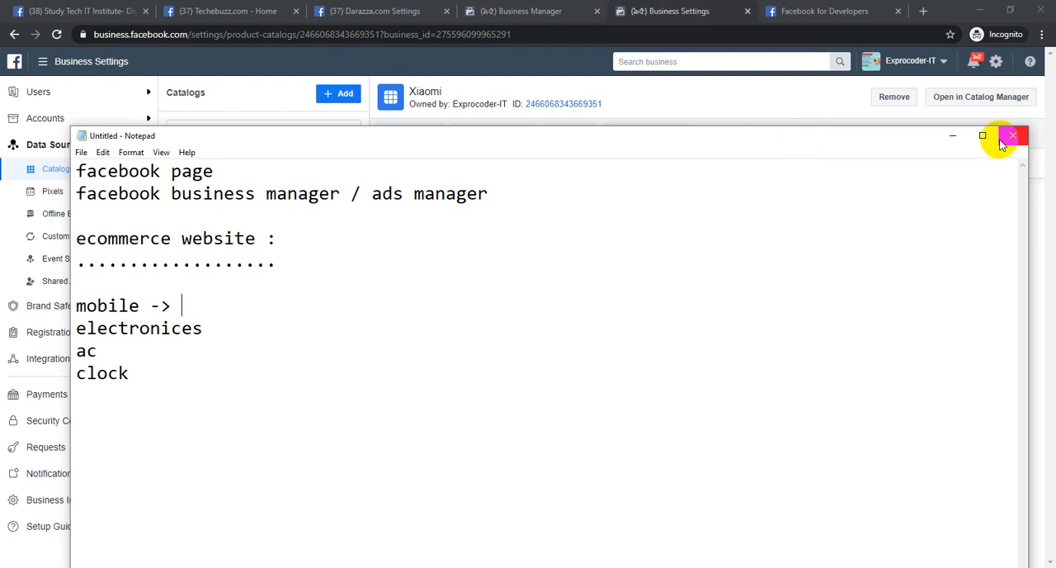
# Minimise Notepad and create a new catalog named "Clock" with the type Products
pyautogui.click(952, 137)
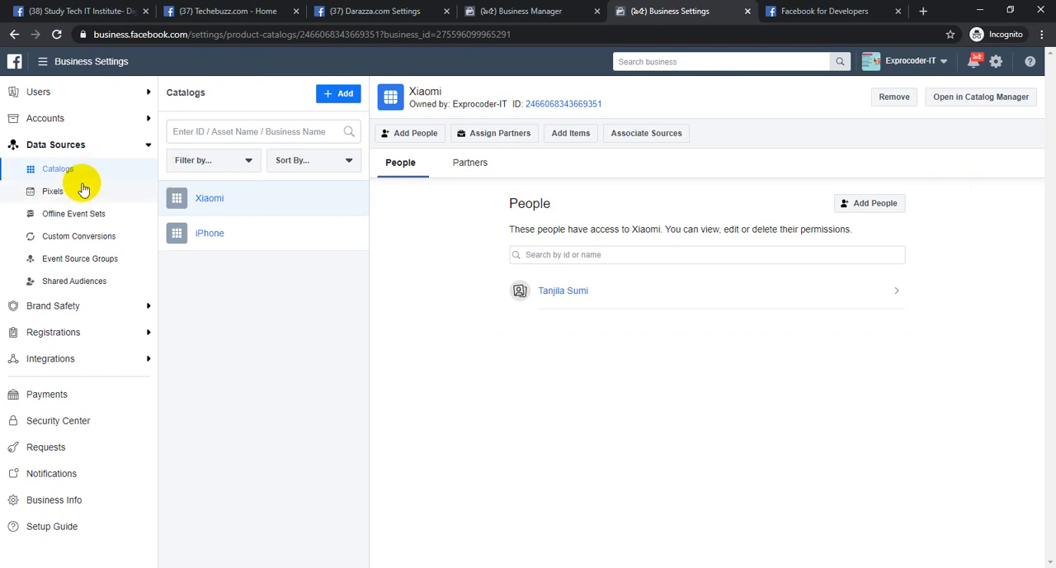
pyautogui.click(341, 101)
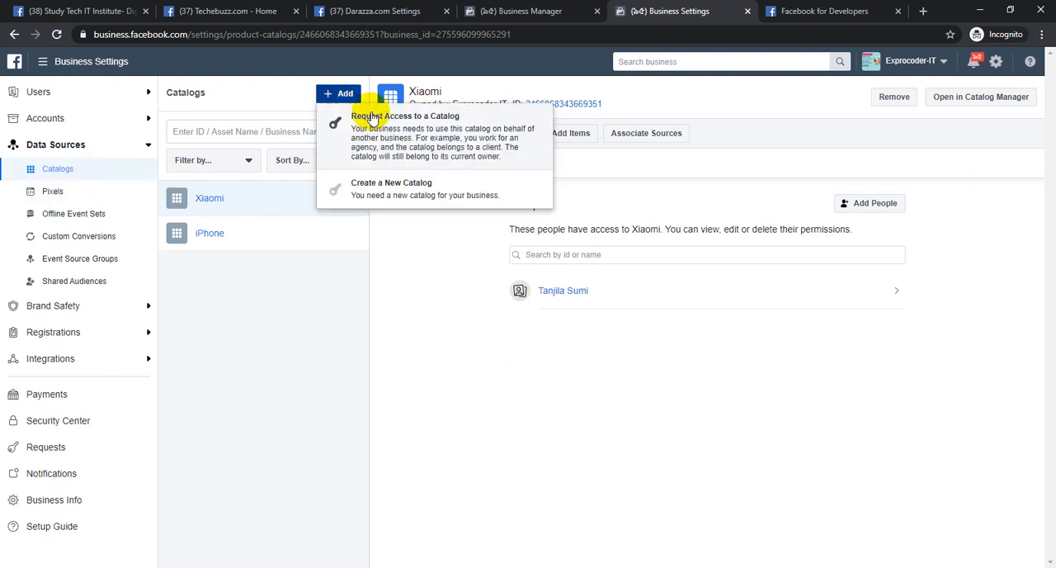
pyautogui.click(397, 203)
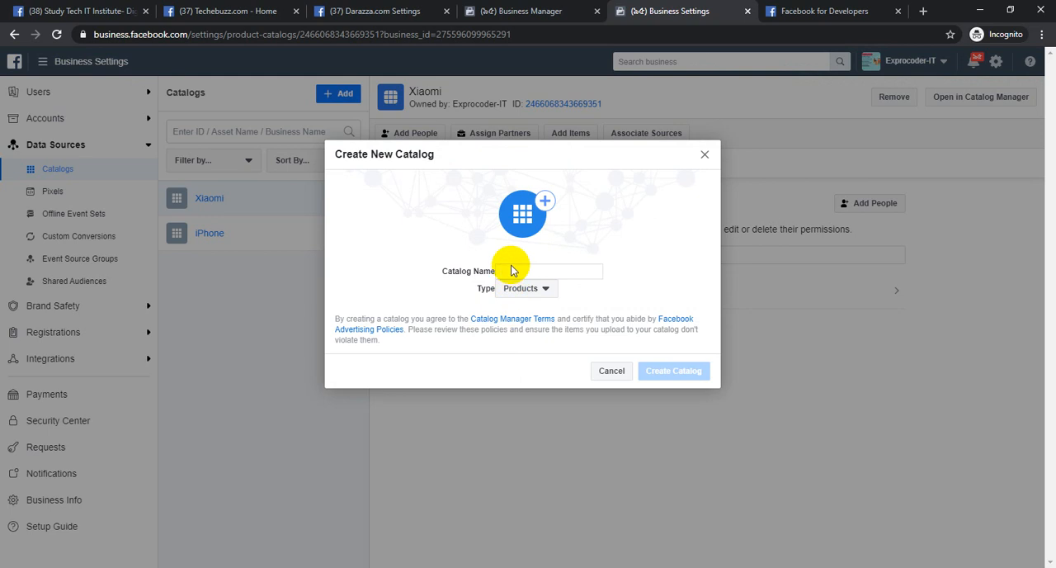
pyautogui.write('Click')
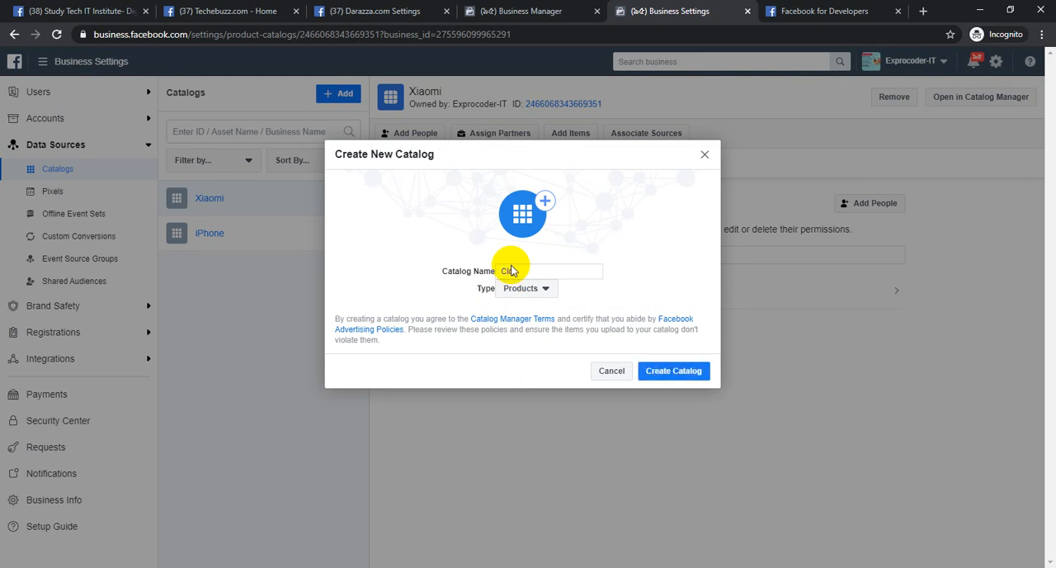
pyautogui.click(667, 373)
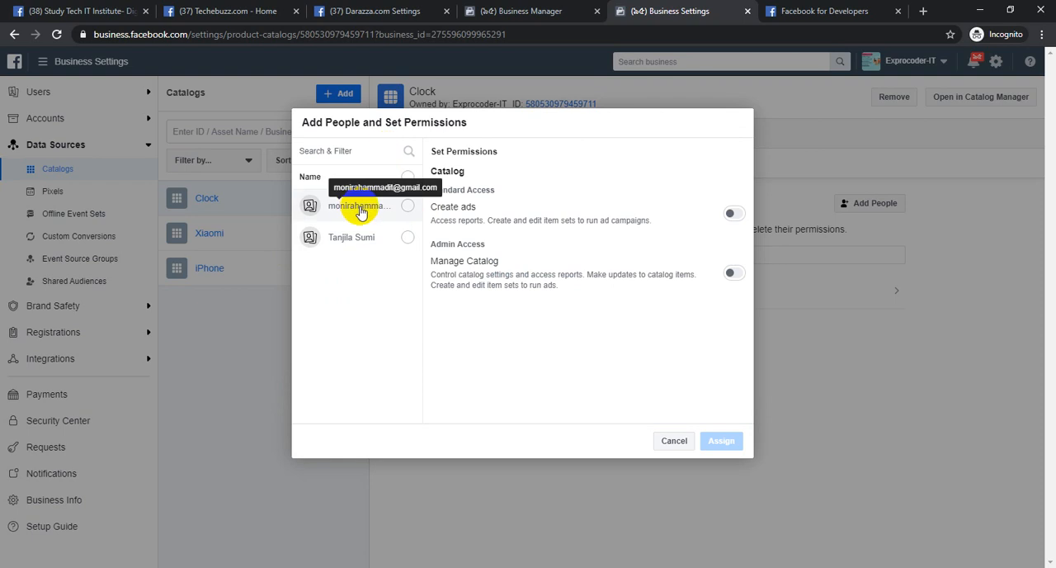
# Assign all listed people to the Clock catalog with both Create ads and Manage Catalog permissions
pyautogui.click(407, 176)
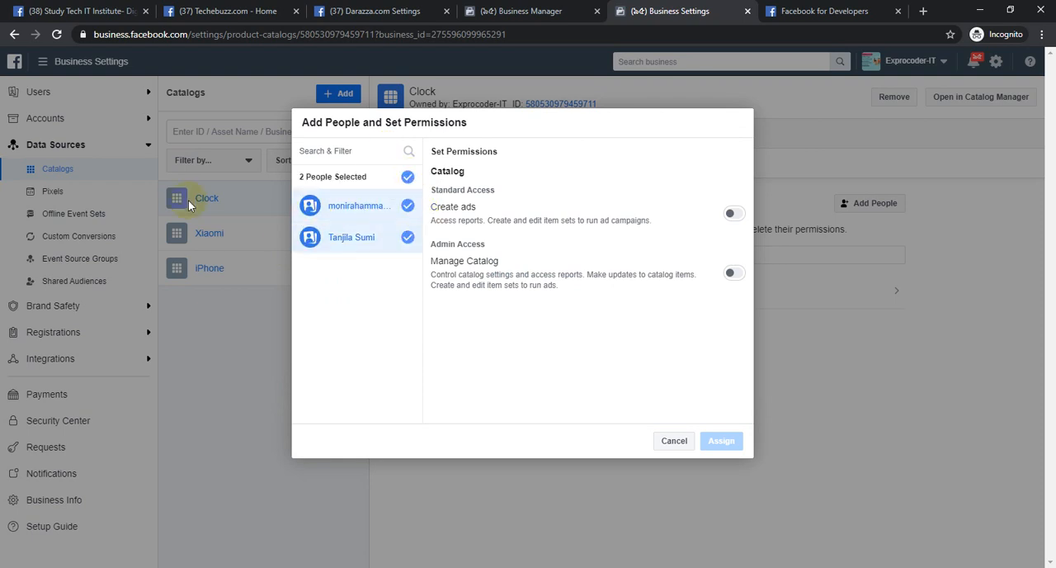
pyautogui.click(733, 214)
pyautogui.click(742, 279)
pyautogui.click(723, 444)
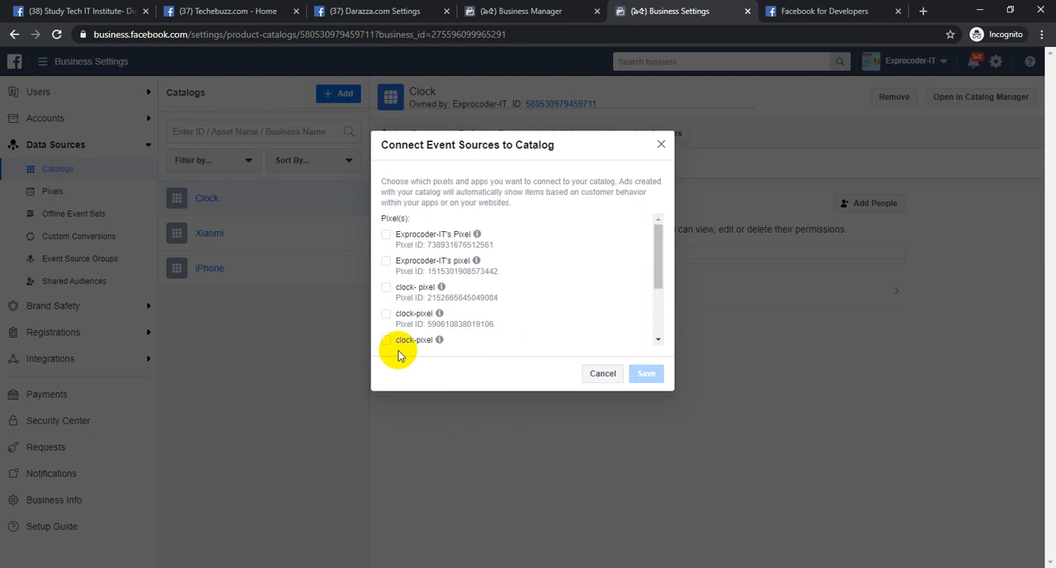
# Connect the pixel "clock- pixel" to the Clock catalog as its event source and finish the catalog setup
pyautogui.click(388, 288)
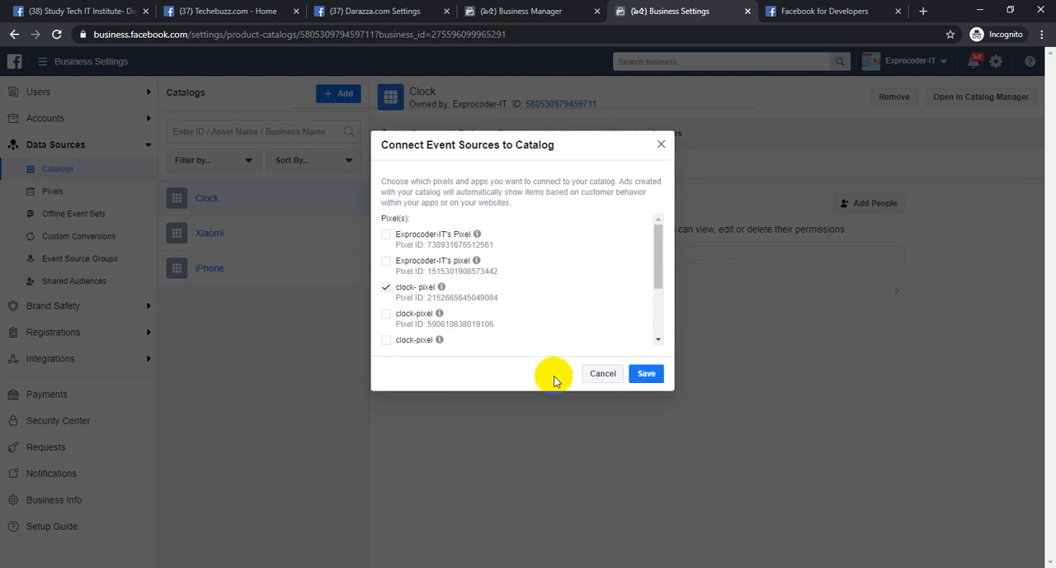
pyautogui.click(642, 373)
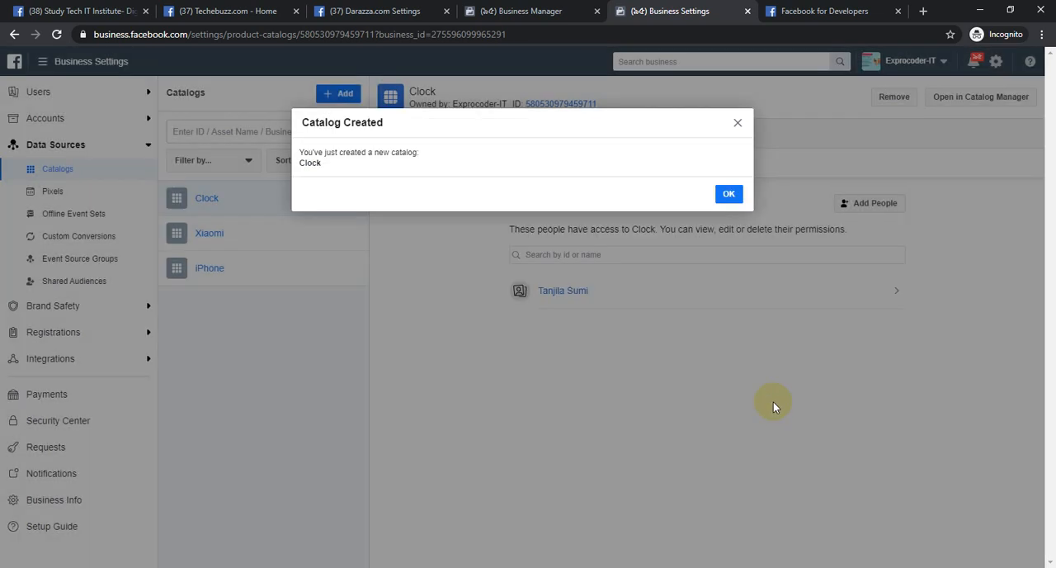
pyautogui.click(730, 197)
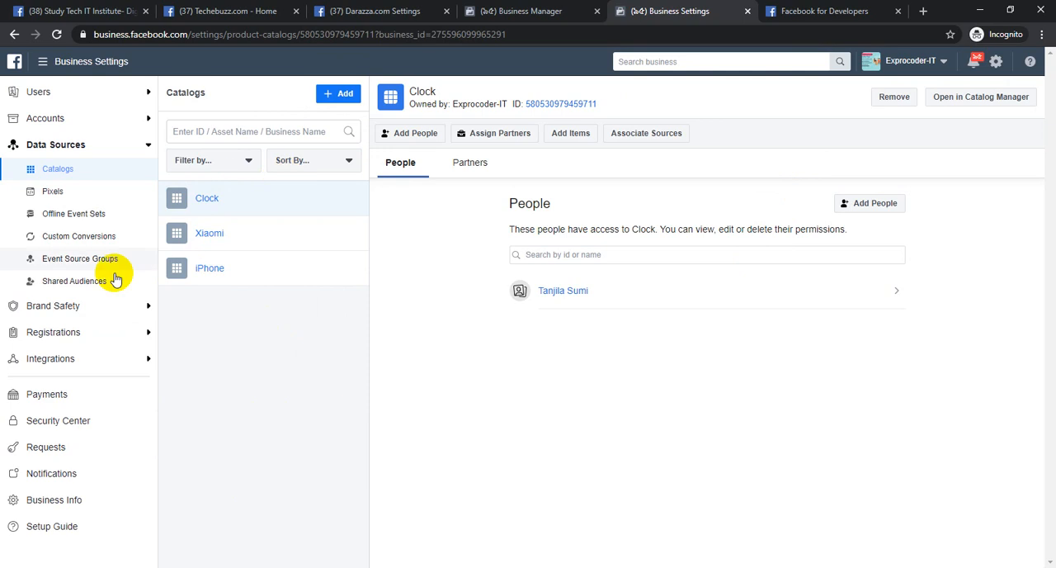
# View the details of the Xiaomi and iPhone catalogs, and return to the Clock catalog
pyautogui.click(235, 243)
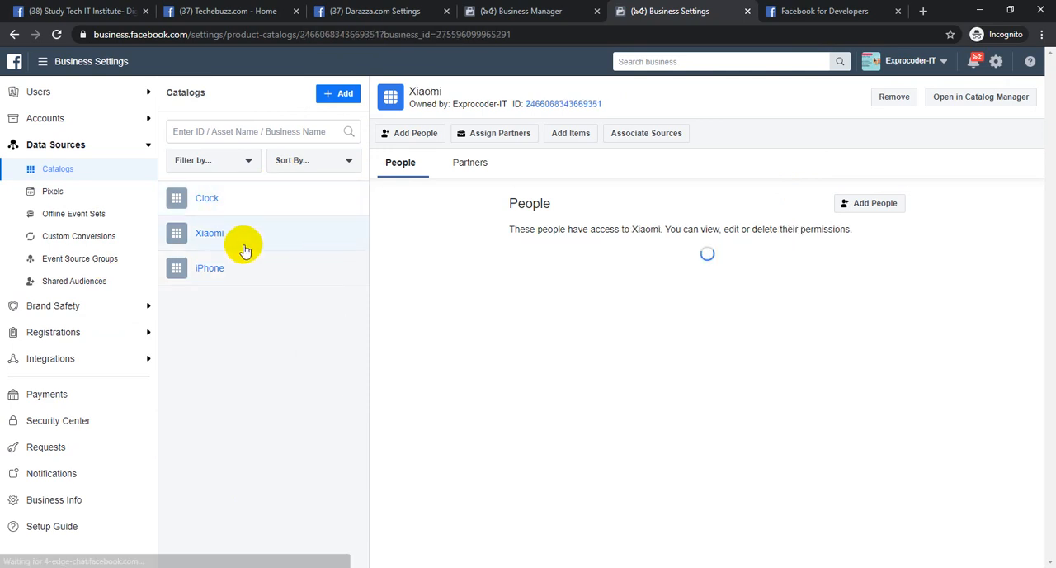
pyautogui.click(242, 275)
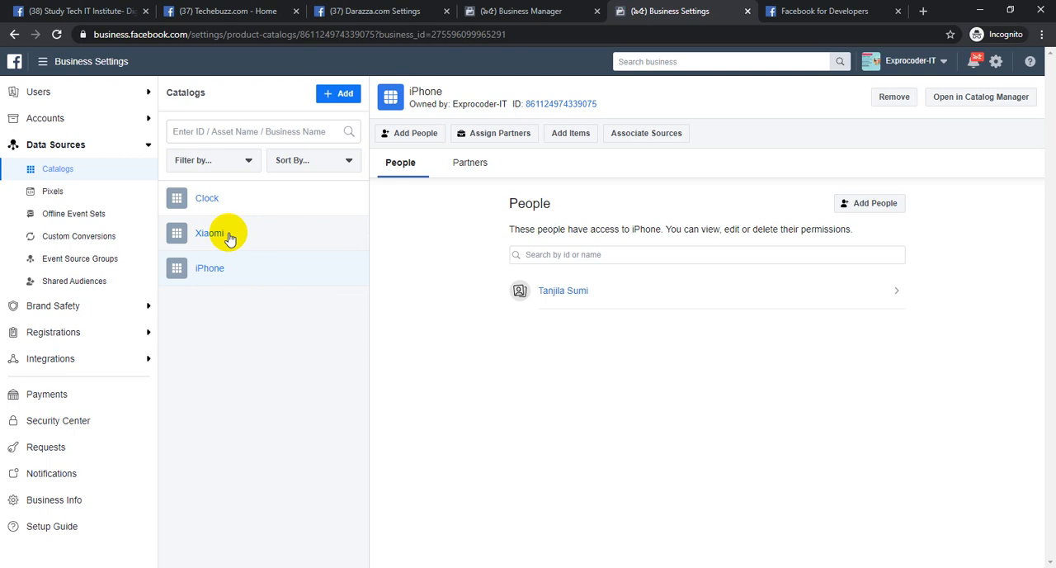
pyautogui.click(225, 188)
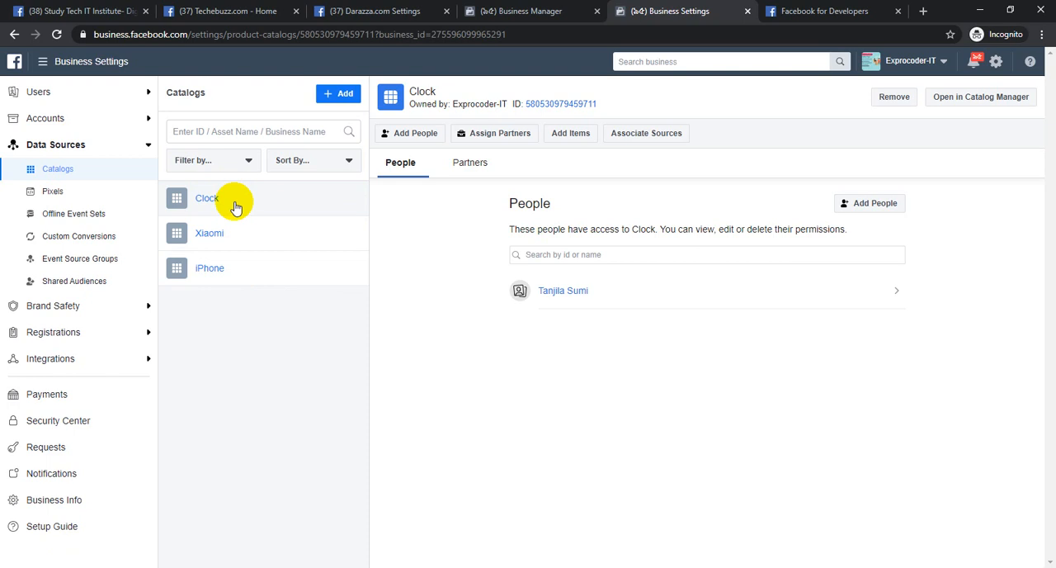
# Start adding products to the Clock catalog with the Add Manually option and highlight the Essential Information heading
pyautogui.click(568, 135)
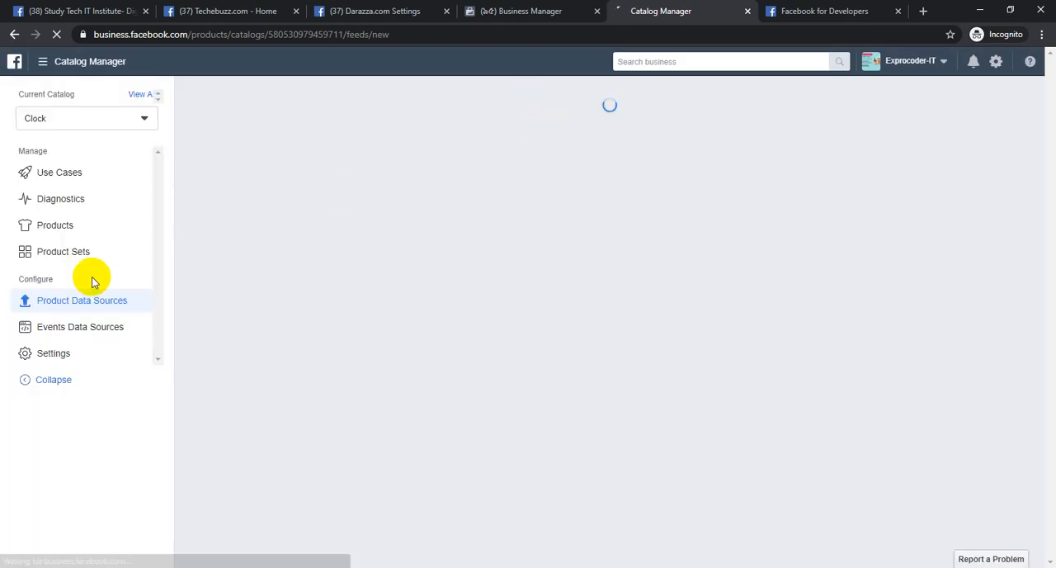
pyautogui.click(54, 229)
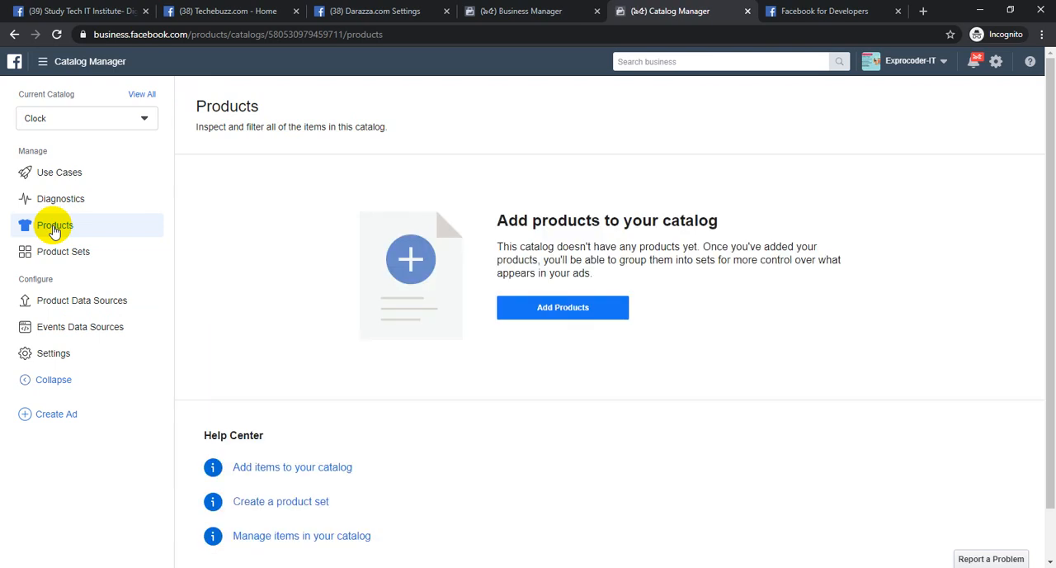
pyautogui.click(562, 307)
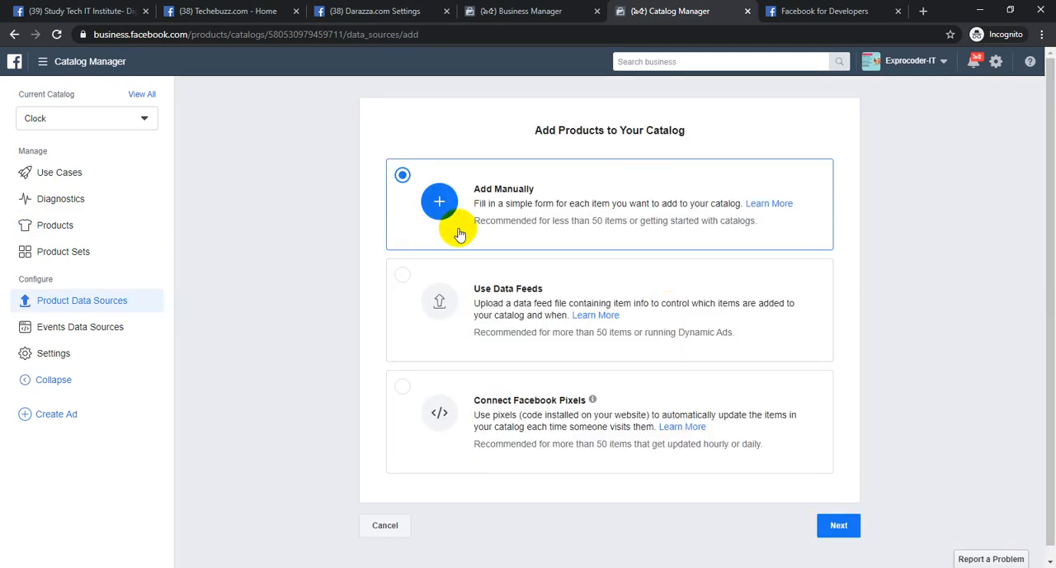
pyautogui.click(837, 525)
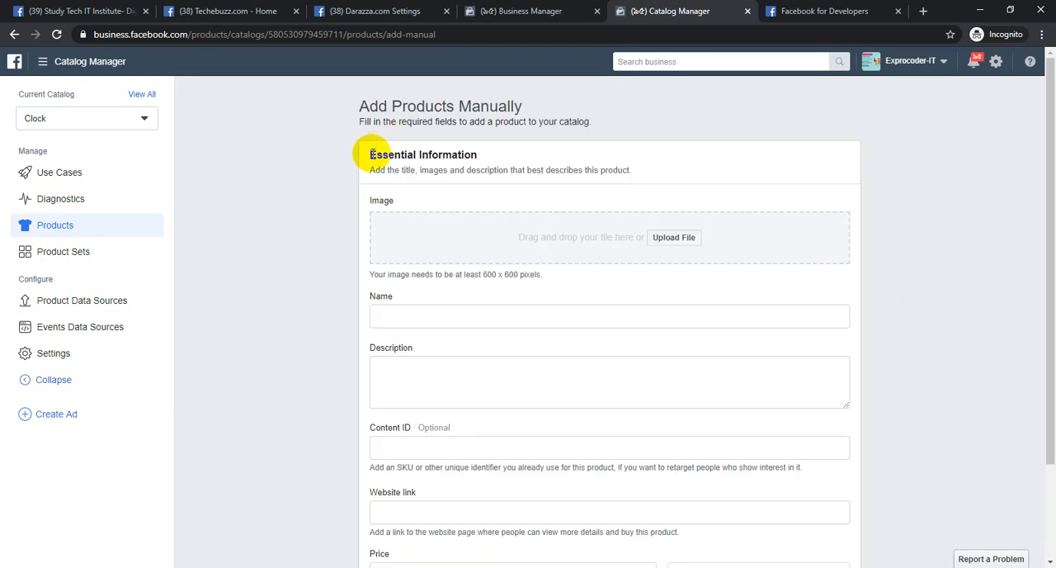
pyautogui.moveTo(369, 154); pyautogui.dragTo(479, 155)
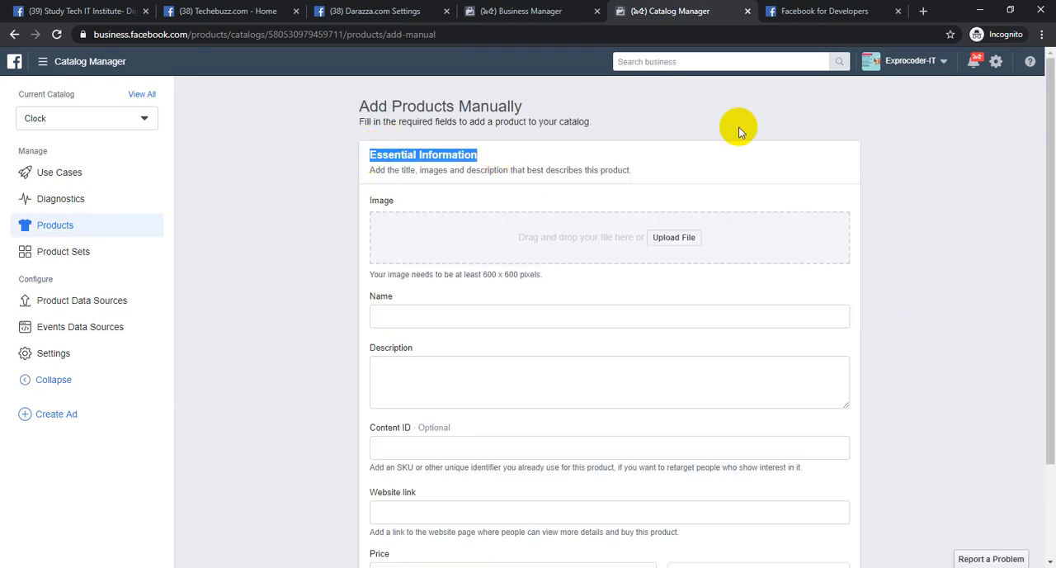
# Search Google Images for "clock" in a new browser tab
pyautogui.click(923, 11)
pyautogui.write('clock')
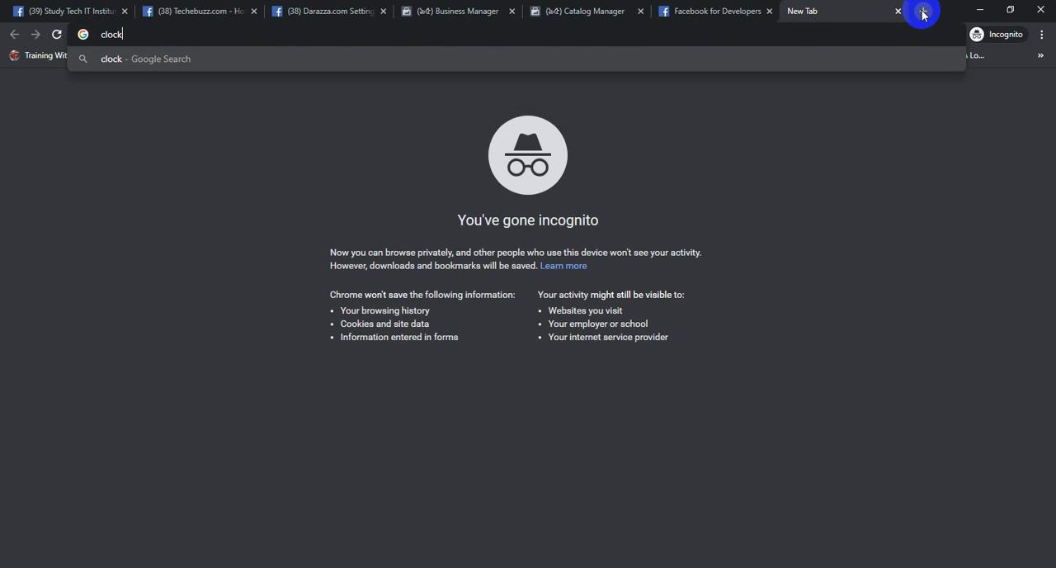
pyautogui.press('Return')
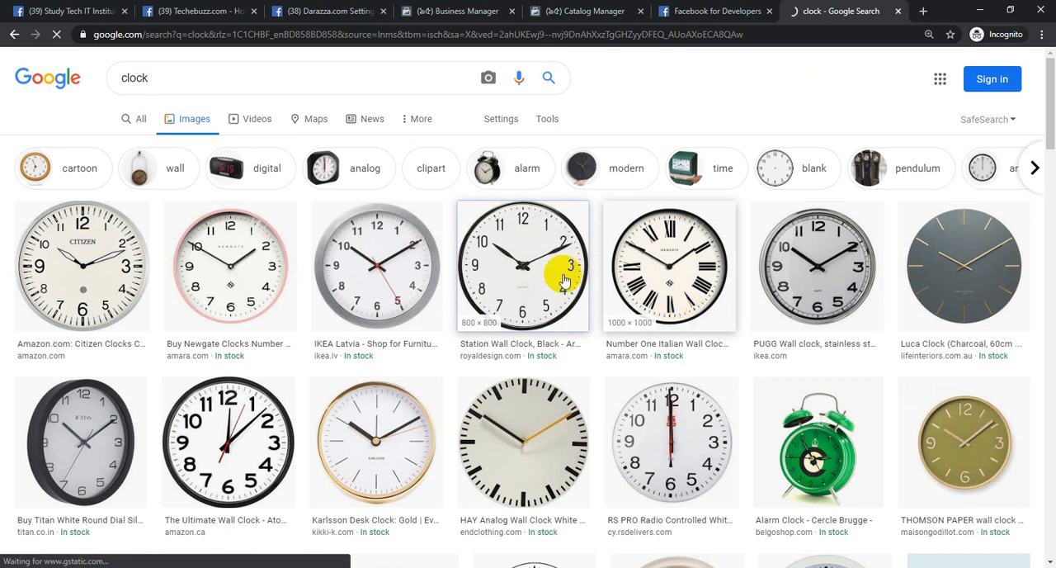
# Save the black Station Wall Clock image from the results to the Desktop
pyautogui.click(640, 304)
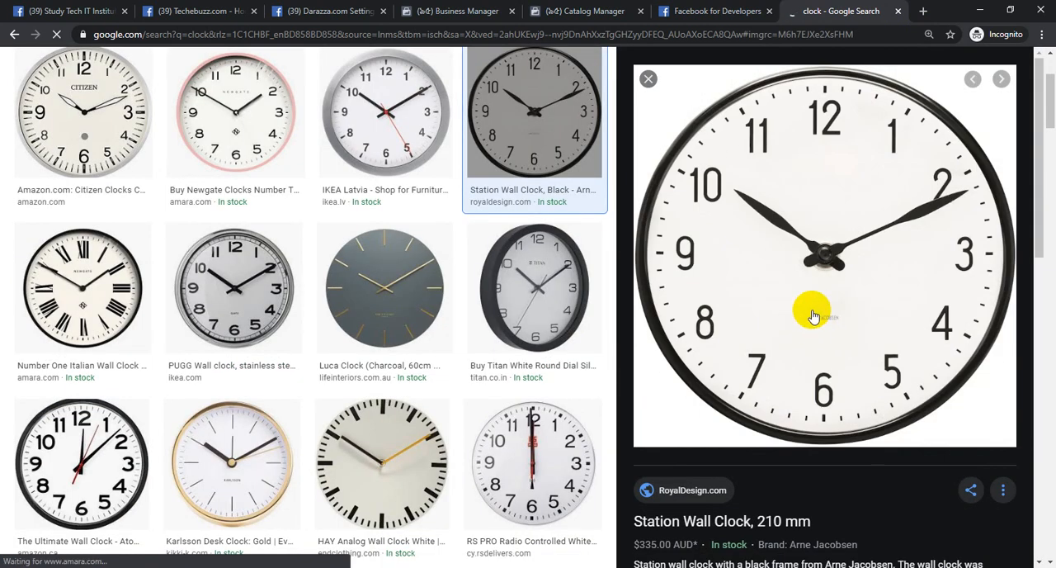
pyautogui.rightClick(784, 201)
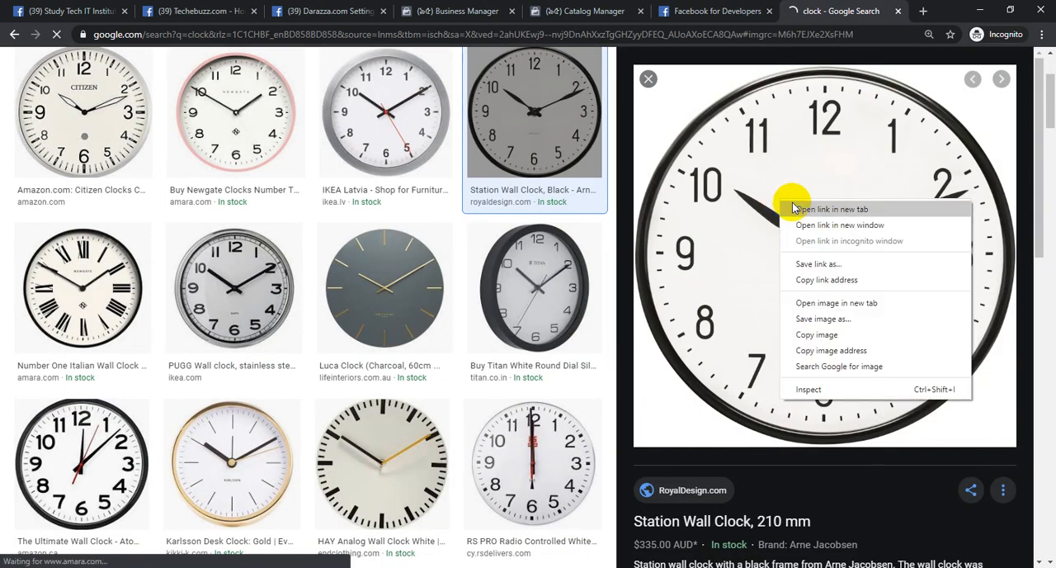
pyautogui.click(797, 326)
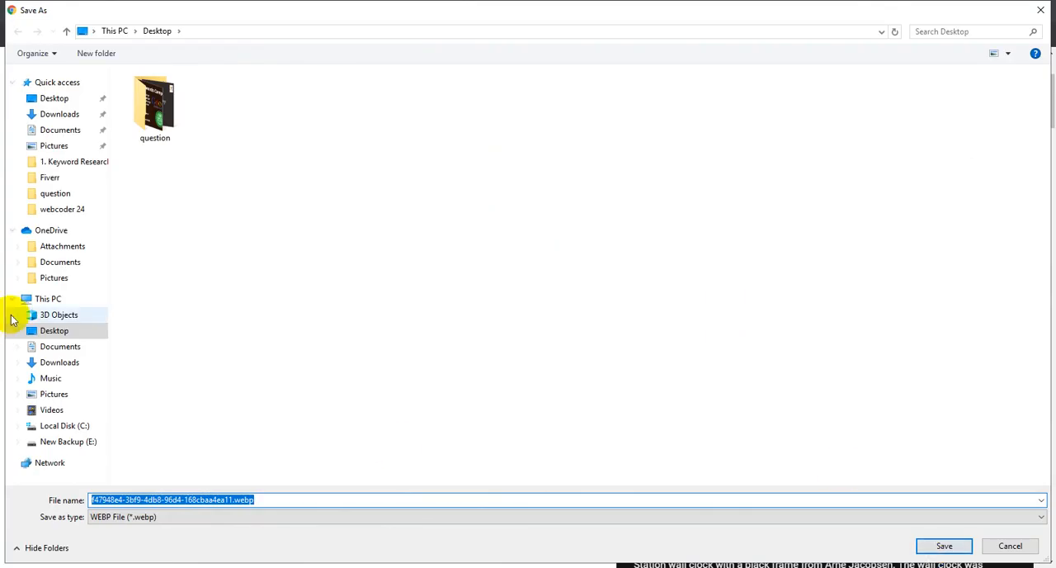
pyautogui.click(41, 333)
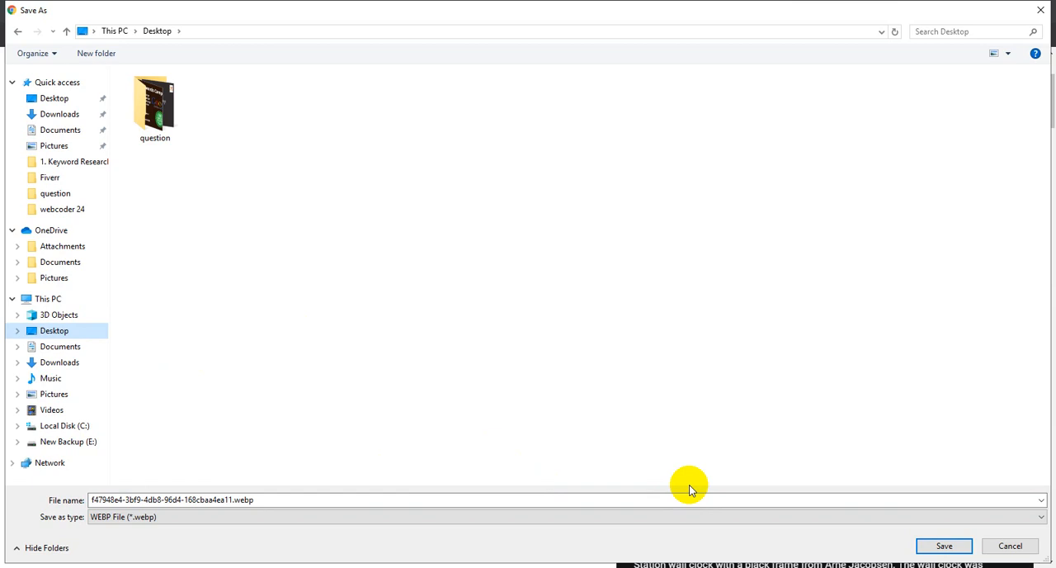
pyautogui.click(940, 547)
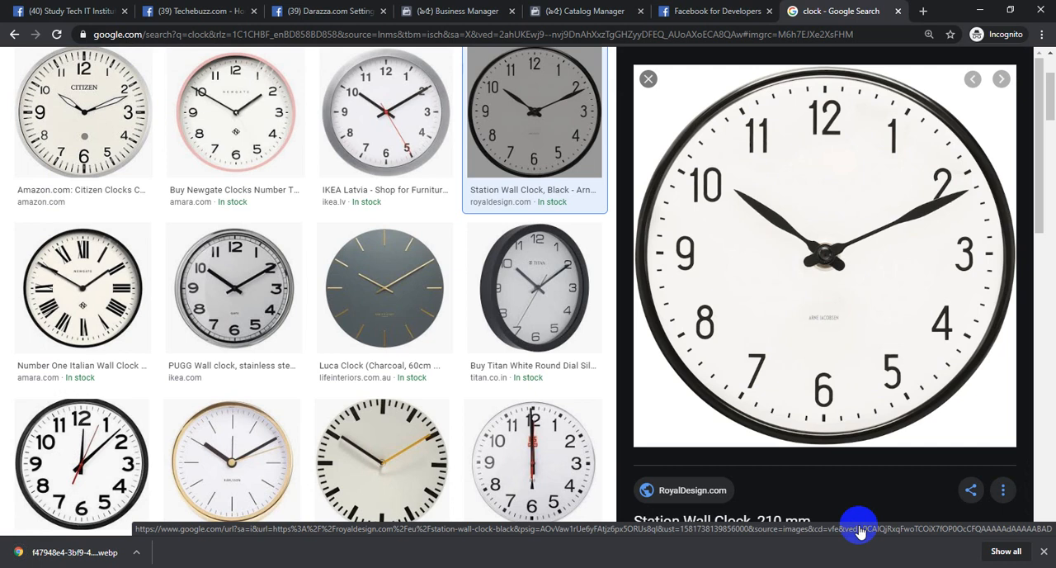
# Return to the Add Products Manually form and try to upload the saved clock image from the Desktop
pyautogui.click(704, 12)
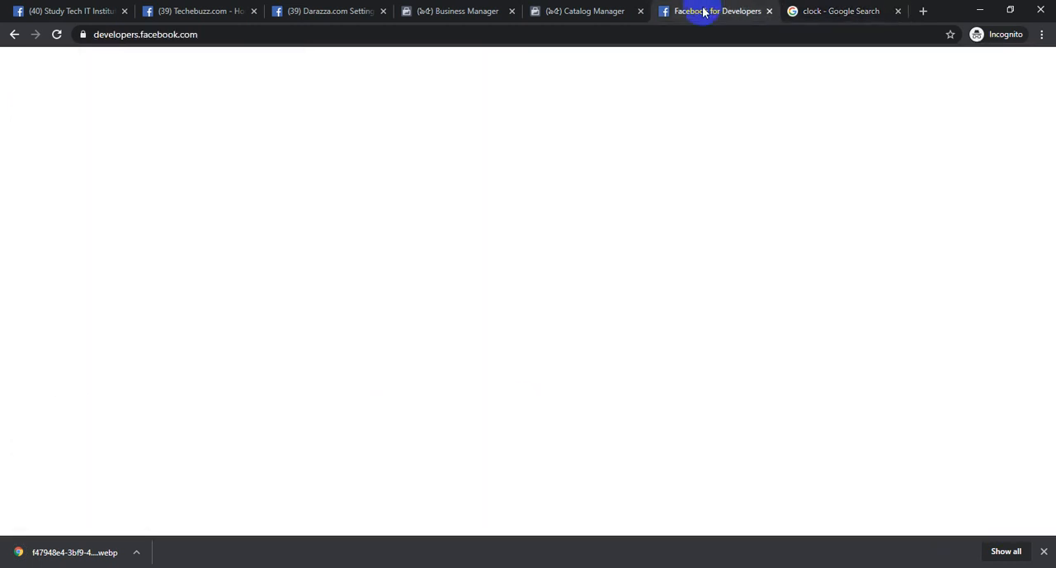
pyautogui.click(546, 10)
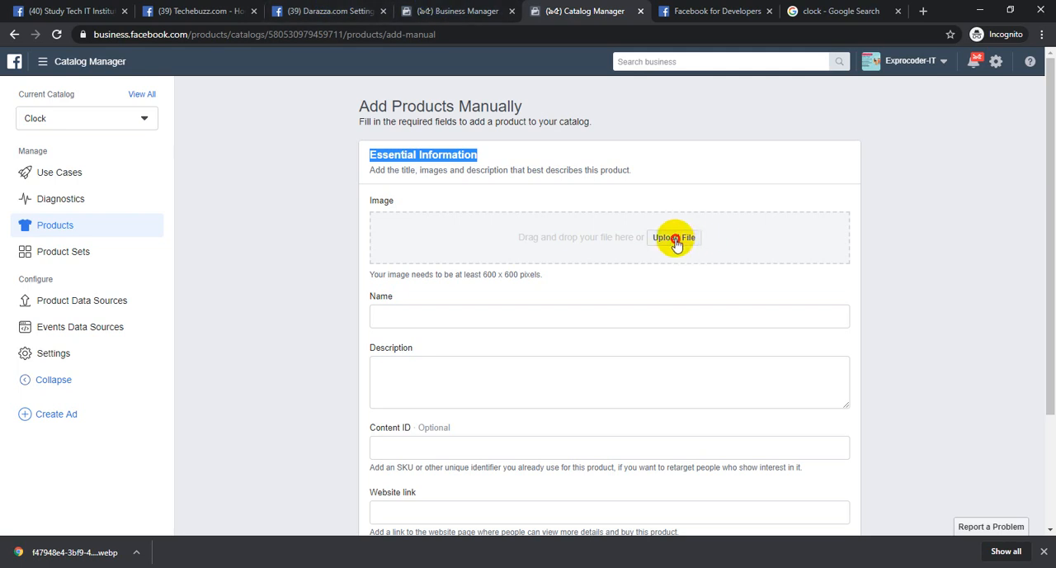
pyautogui.click(674, 238)
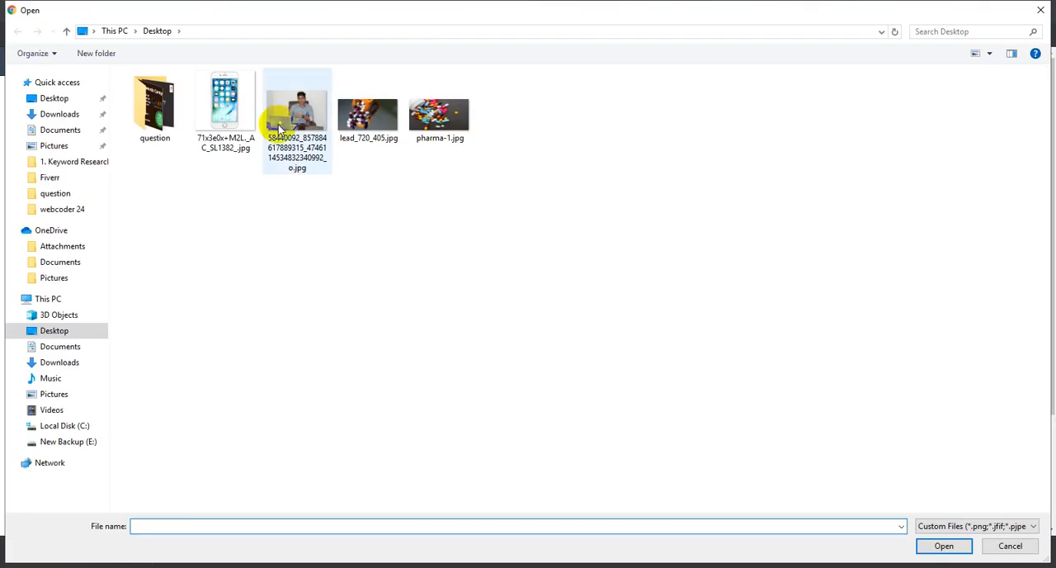
pyautogui.click(61, 99)
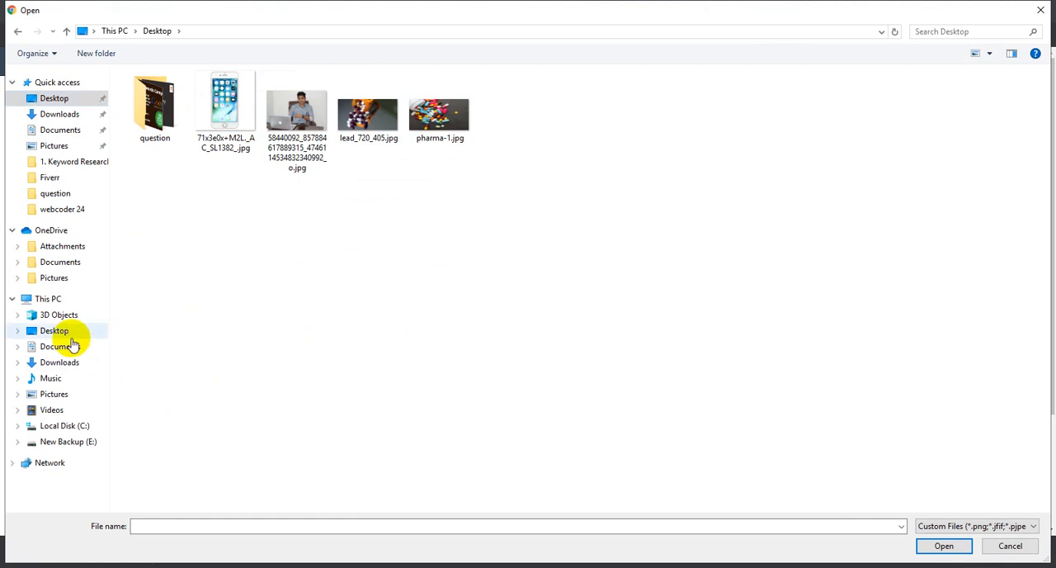
pyautogui.click(56, 330)
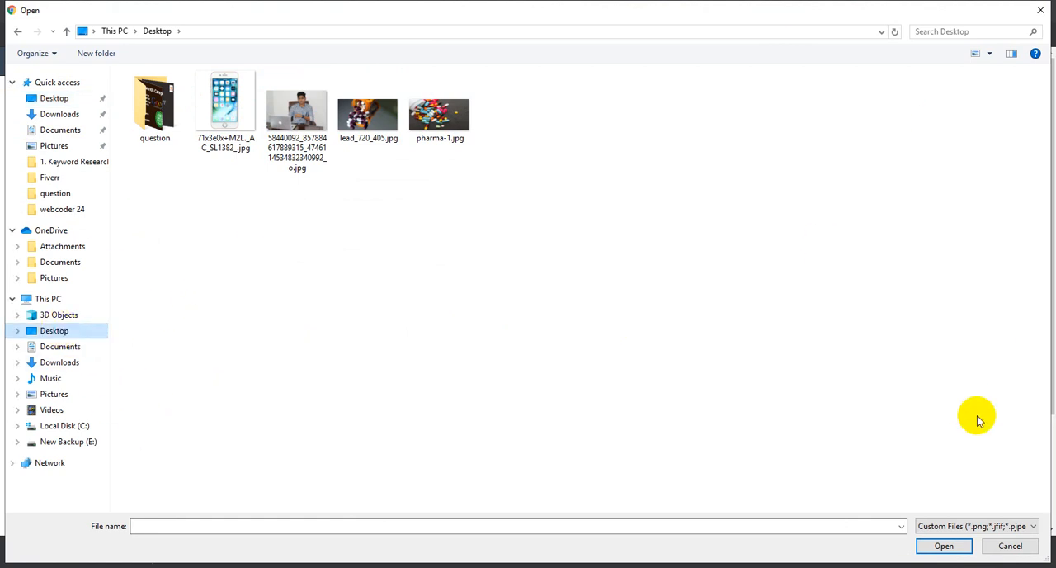
pyautogui.click(1009, 546)
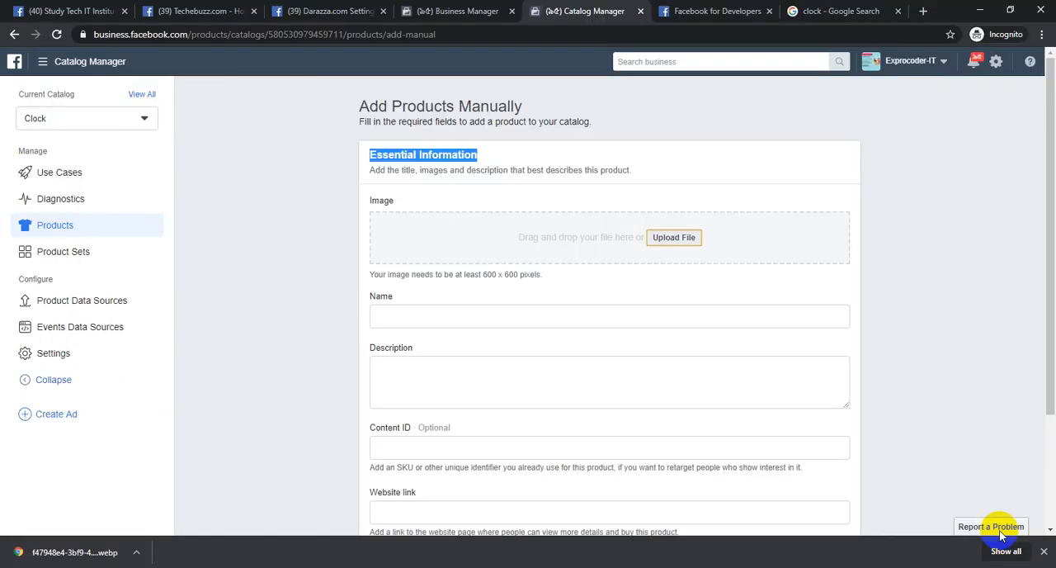
# Save the RS PRO Radio Controlled White Wall Clock image from the Google results to the Desktop as F6699252-01.jpg
pyautogui.click(856, 10)
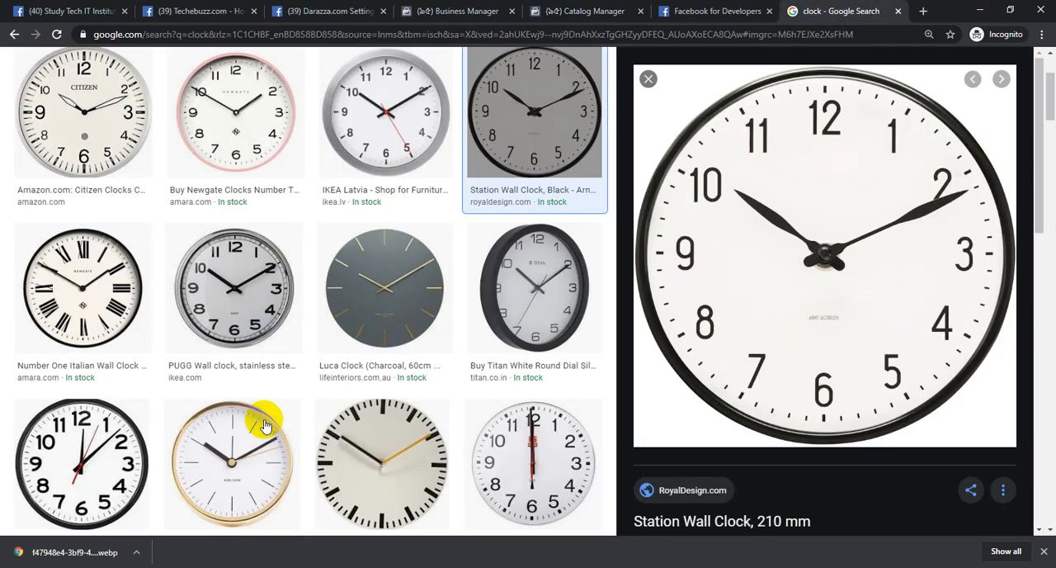
pyautogui.click(254, 293)
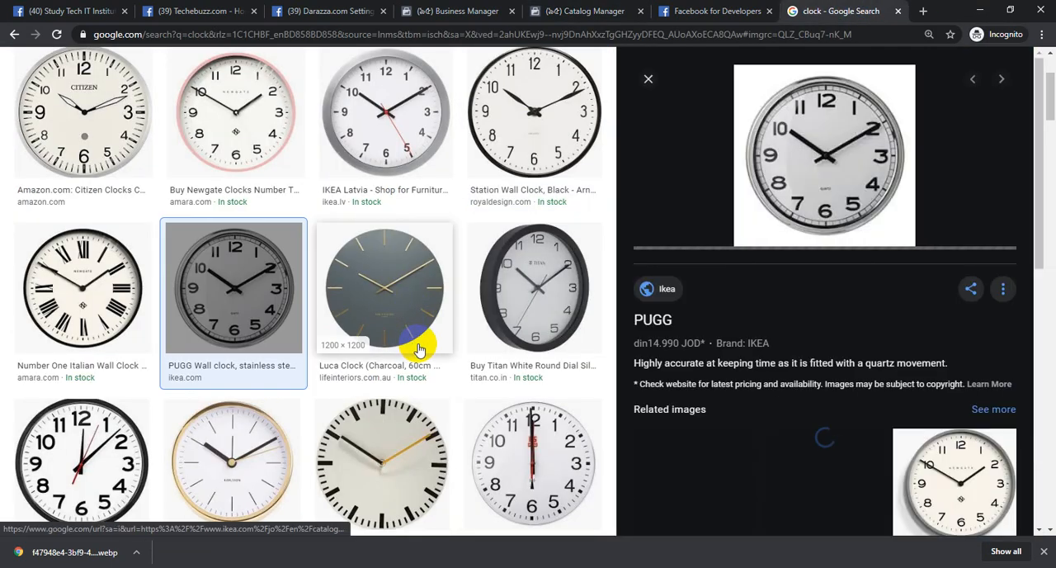
pyautogui.click(550, 441)
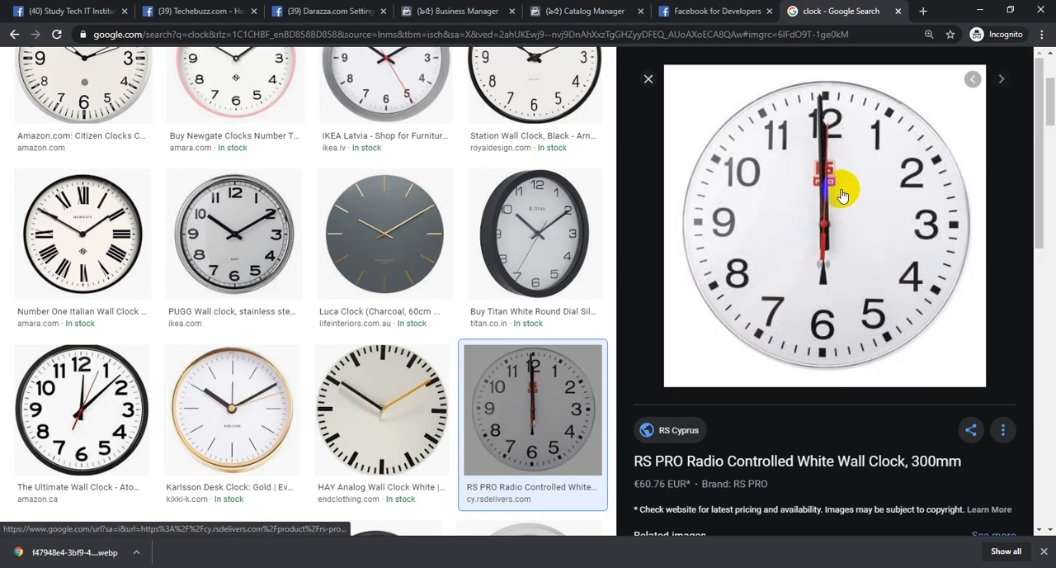
pyautogui.rightClick(842, 195)
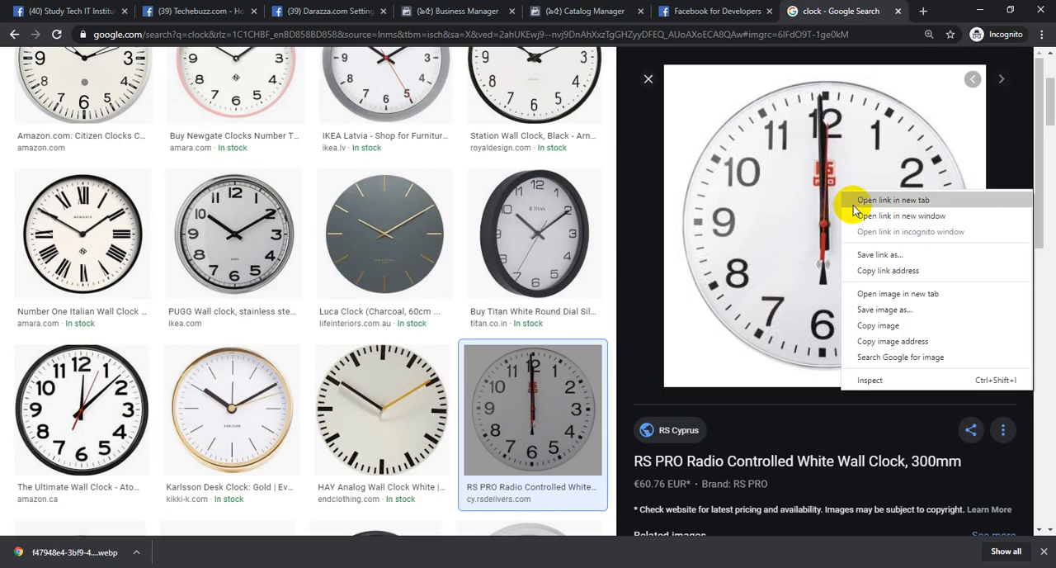
pyautogui.click(894, 311)
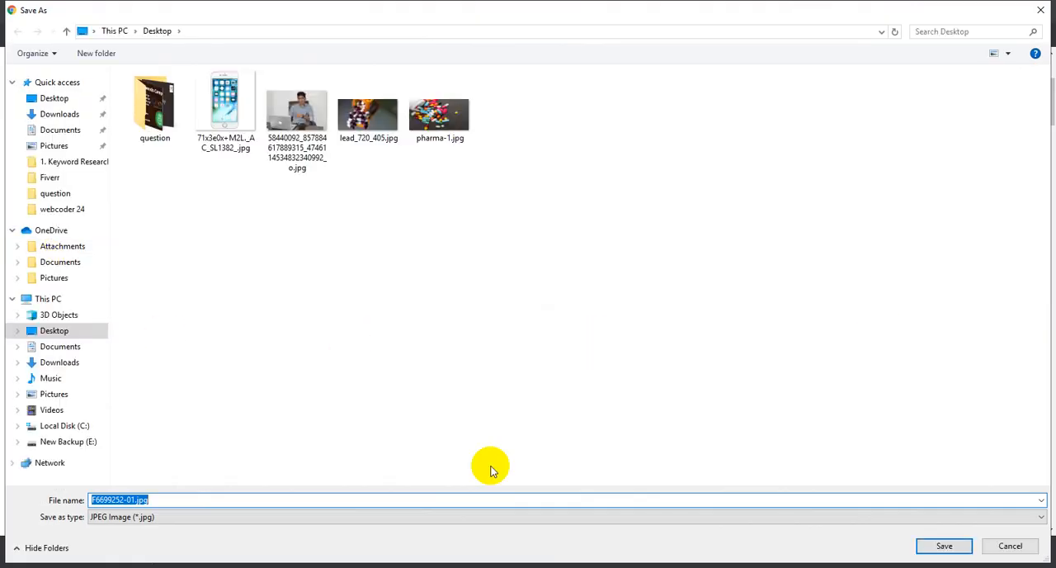
pyautogui.click(945, 546)
# Return to the Add Products Manually form and upload F6699252-01.jpg from the Desktop as the product image
pyautogui.click(652, 7)
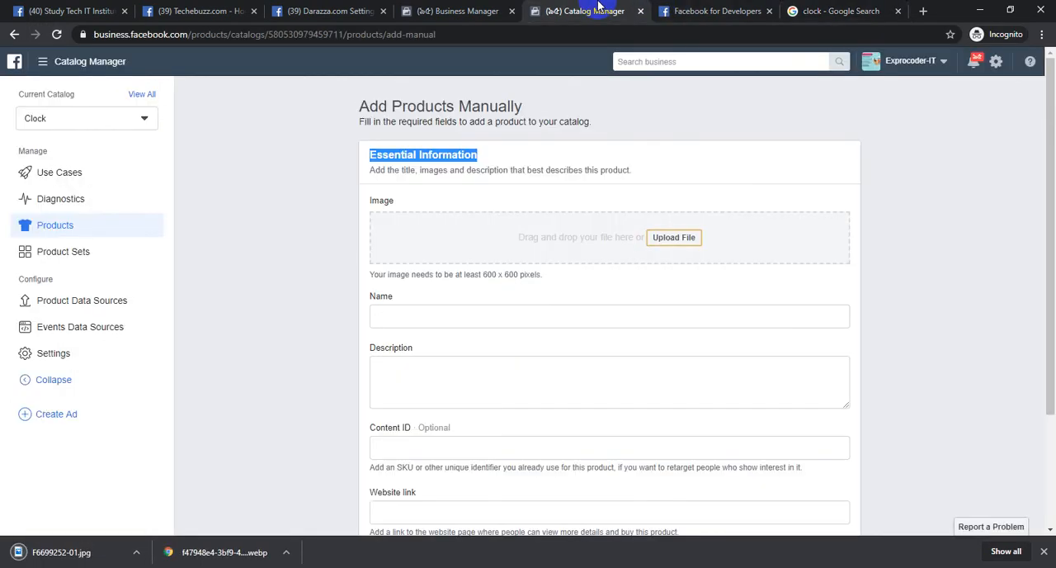
pyautogui.click(693, 239)
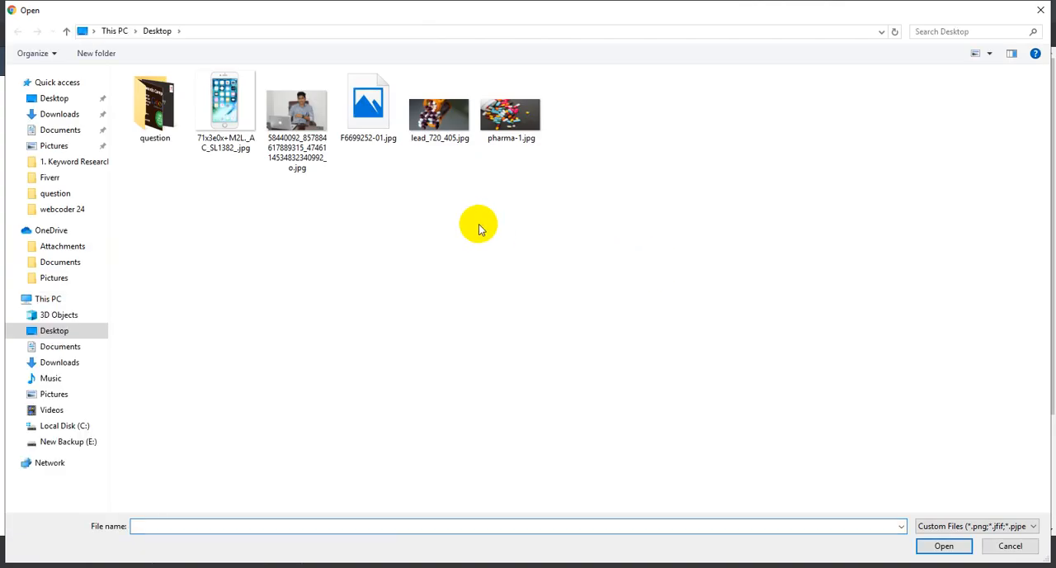
pyautogui.click(363, 107)
pyautogui.click(960, 546)
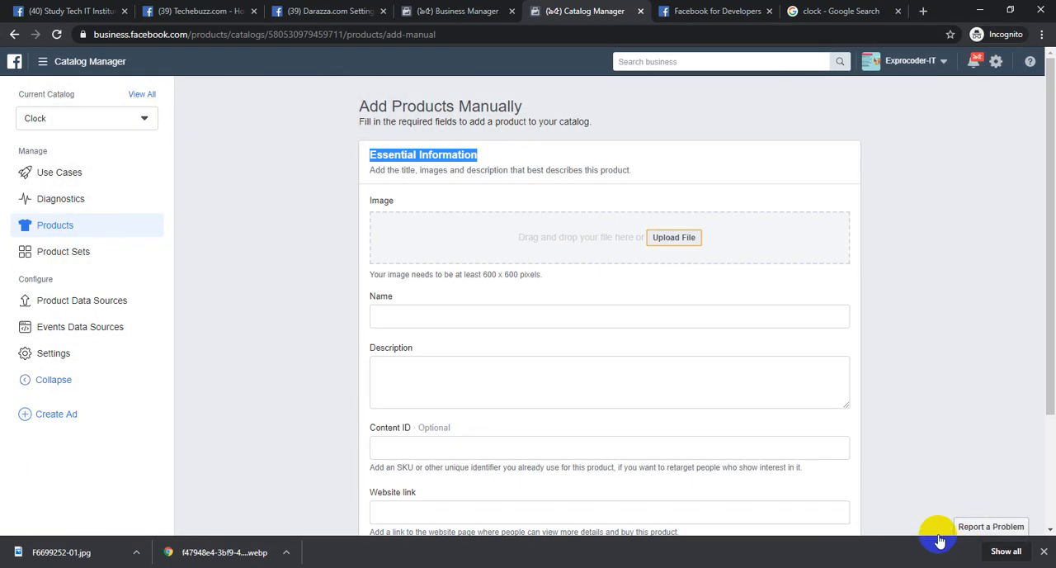
# Name the product "Round wall Clock", describe it as "plastic body" and "color : white", and set its content ID to A1001
pyautogui.click(535, 329)
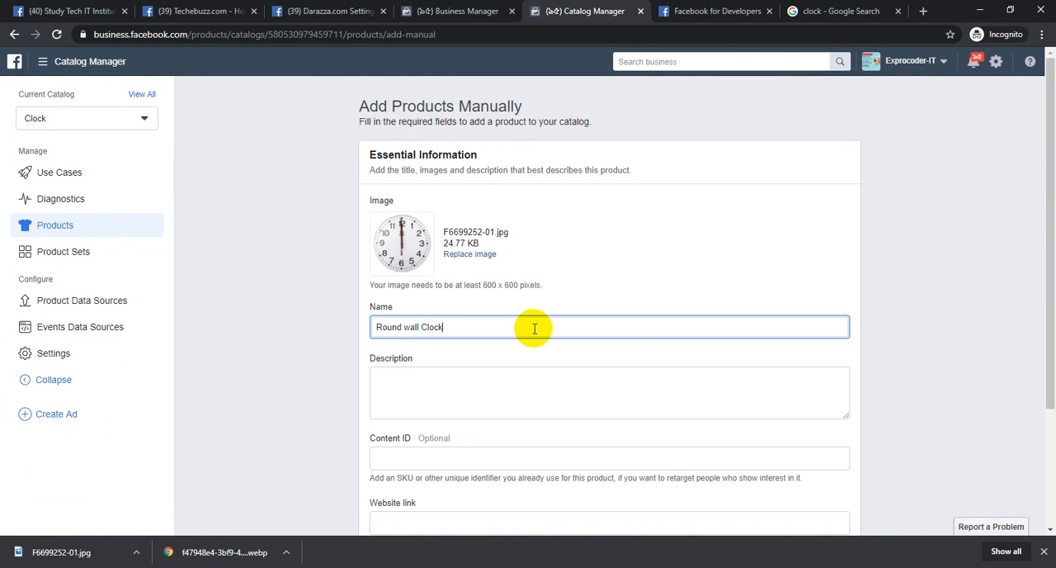
pyautogui.click(474, 398)
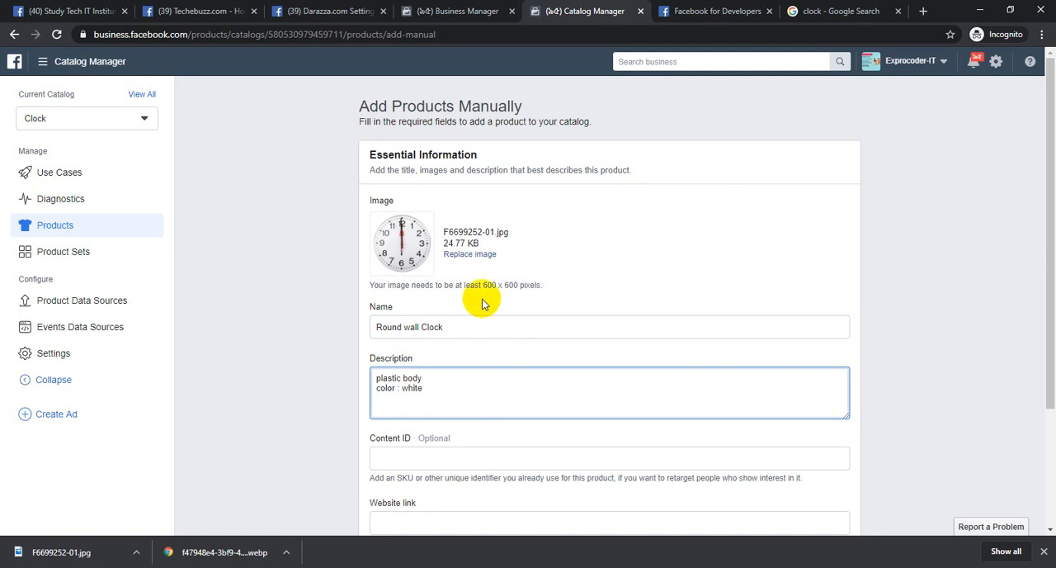
pyautogui.scroll(-3, 455, 377)
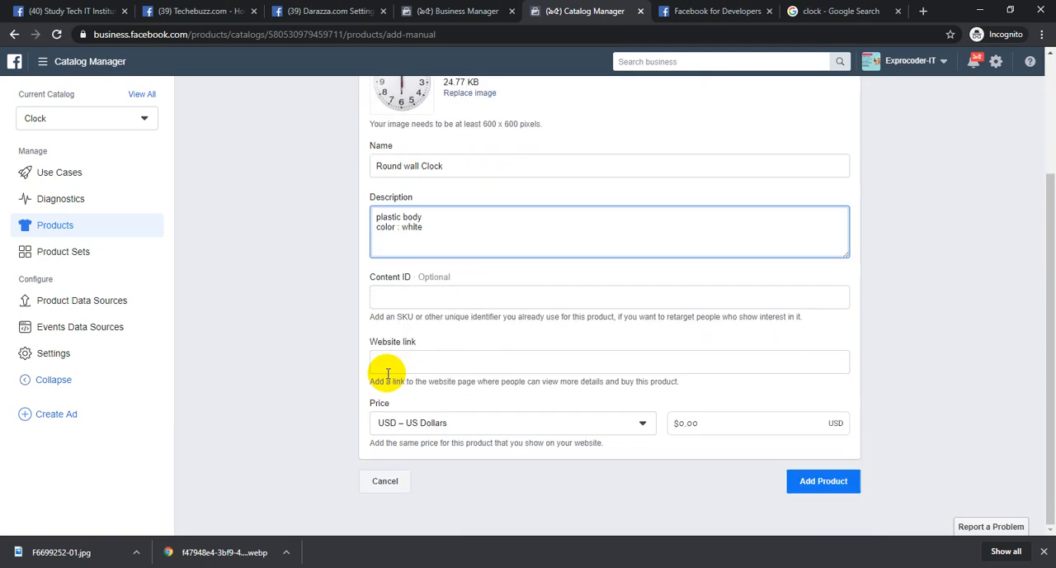
pyautogui.click(473, 294)
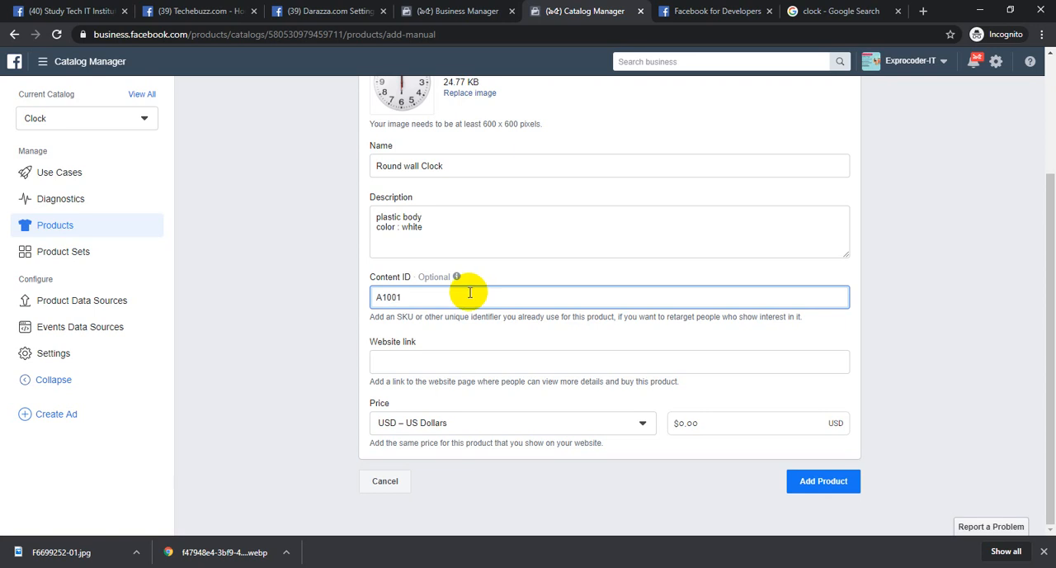
# Highlight the Content ID value and the word SKU in the hint below it, then clear the selection
pyautogui.doubleClick(470, 293)
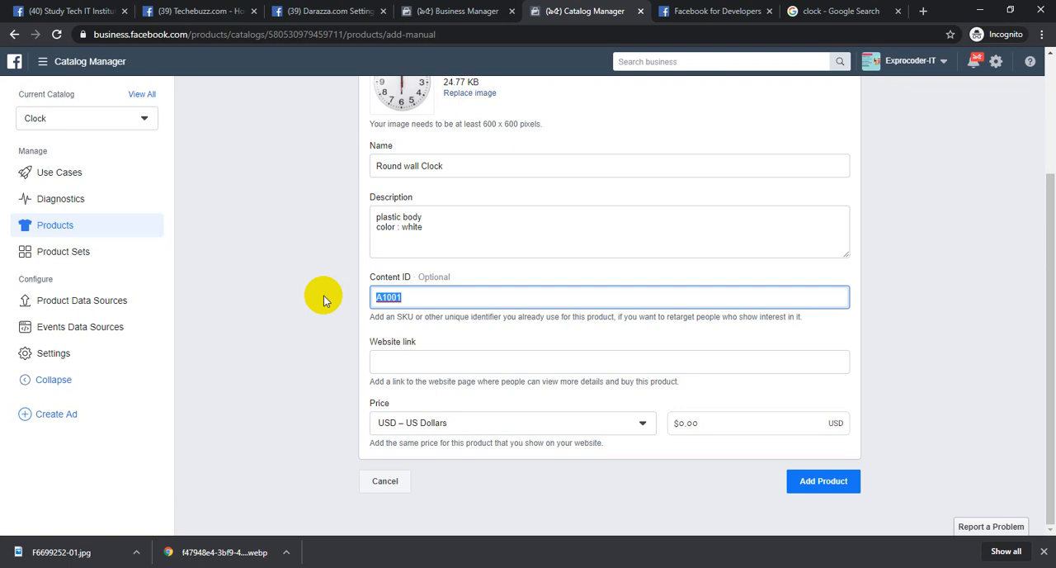
pyautogui.click(430, 297)
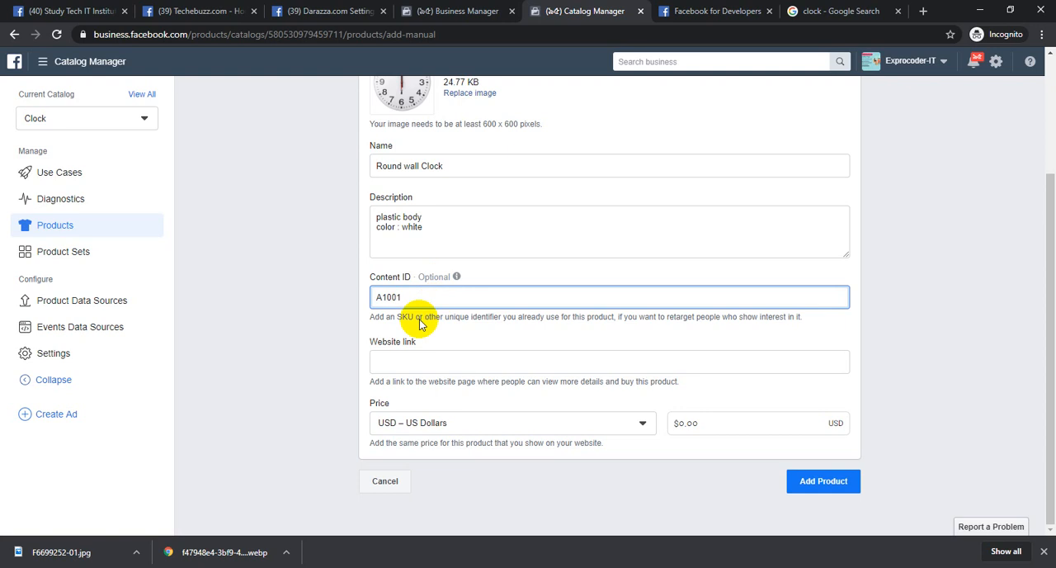
pyautogui.doubleClick(404, 317)
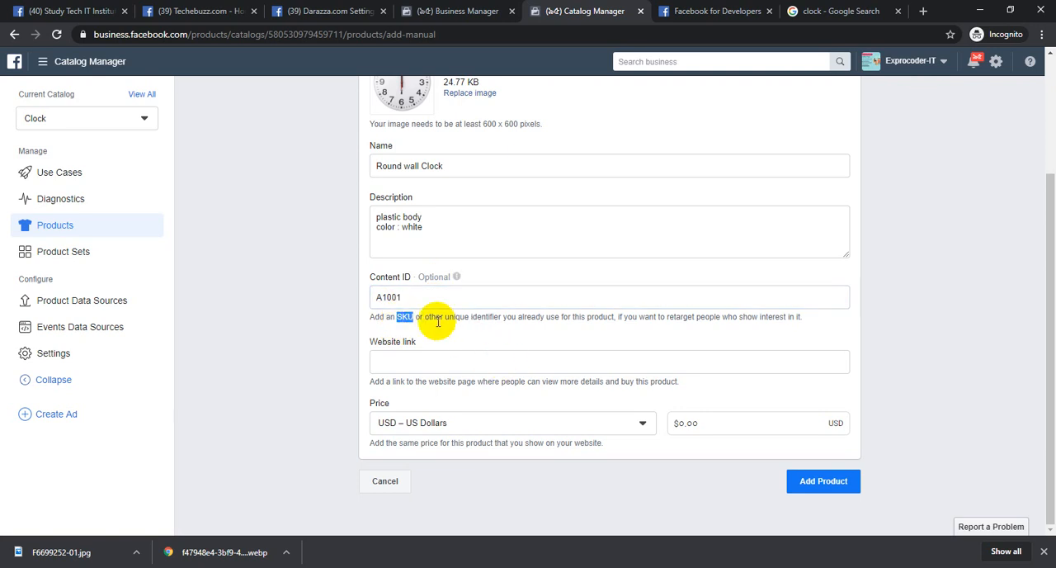
pyautogui.doubleClick(404, 297)
pyautogui.click(261, 373)
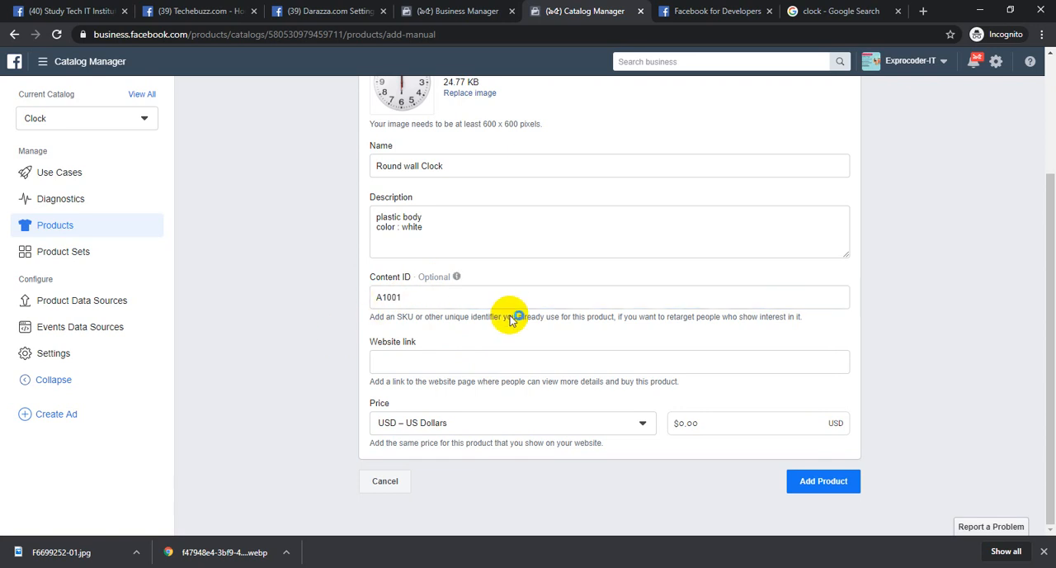
pyautogui.click(464, 358)
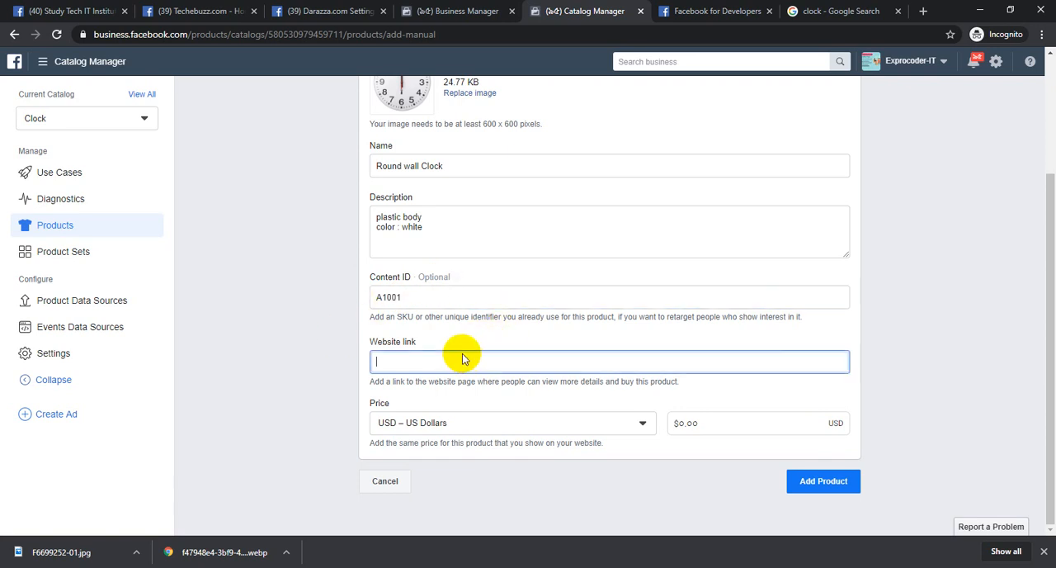
pyautogui.write('https')
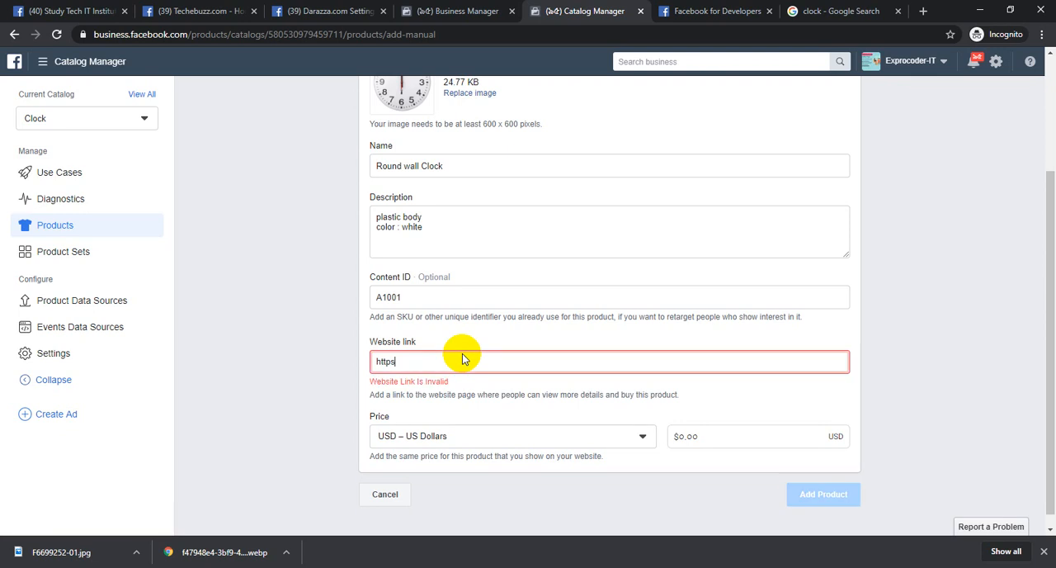
pyautogui.write('://www')
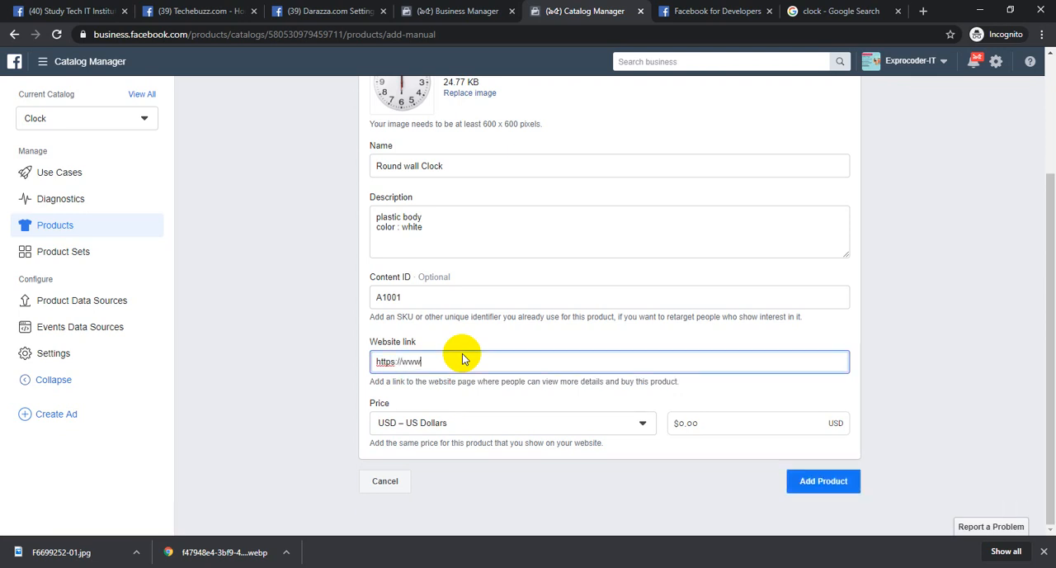
pyautogui.write('.daraz.com.bd')
pyautogui.click(354, 310)
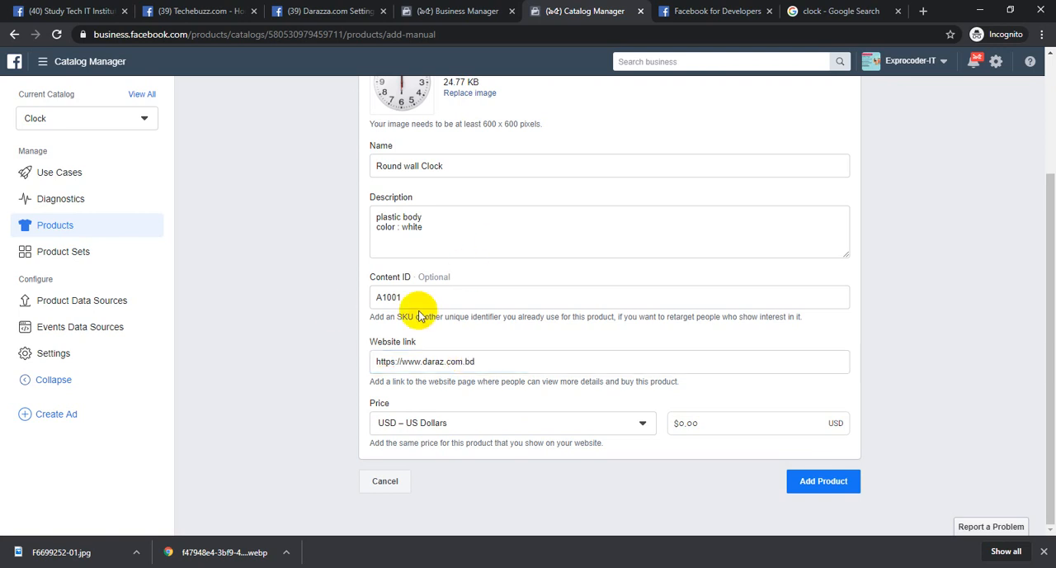
# Set the price to 10 US dollars, look through the available currencies, and add the product to the catalog
pyautogui.click(681, 422)
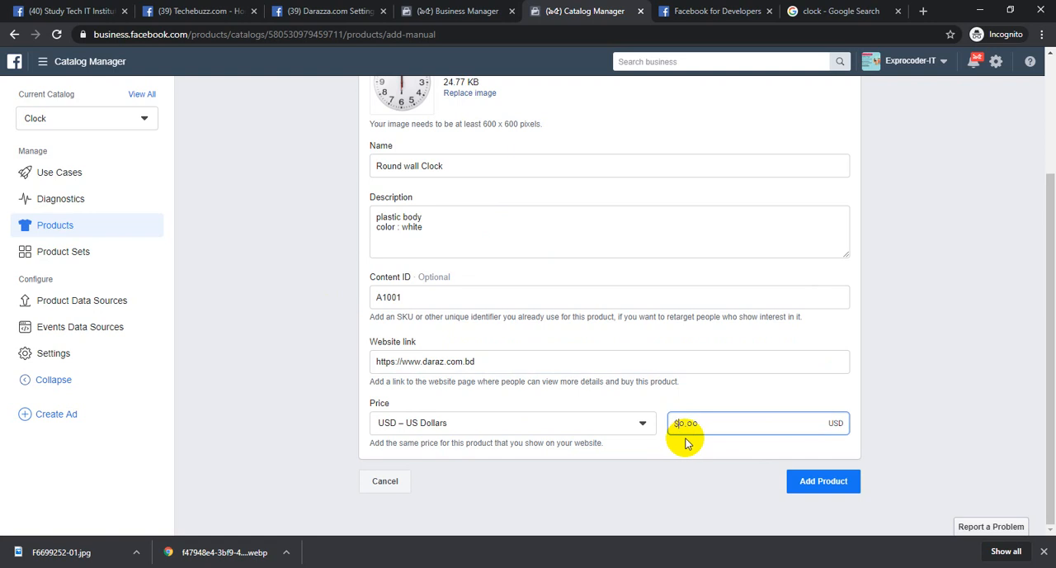
pyautogui.write('10')
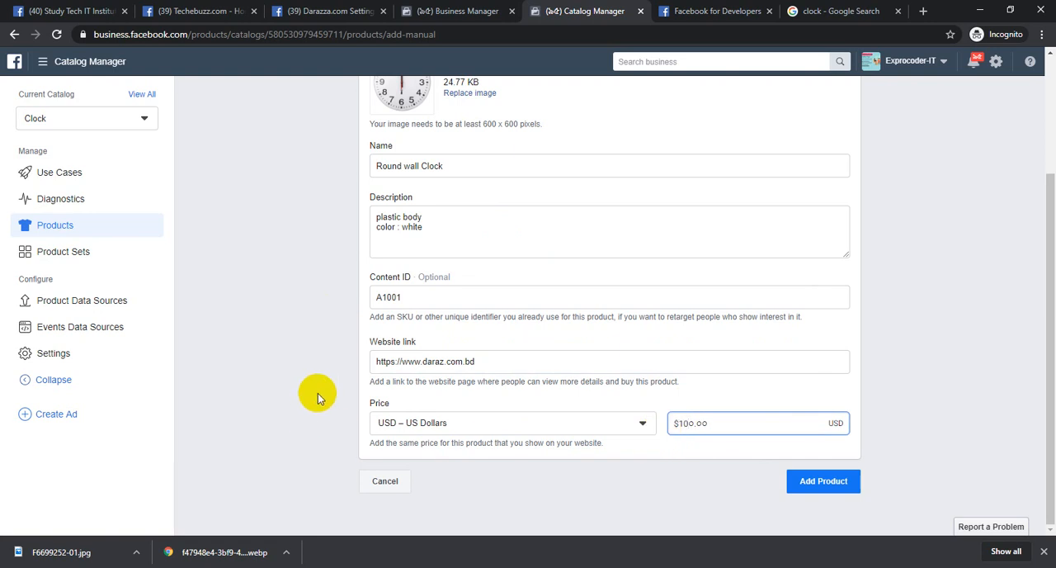
pyautogui.click(430, 423)
pyautogui.scroll(-15, 538, 292)
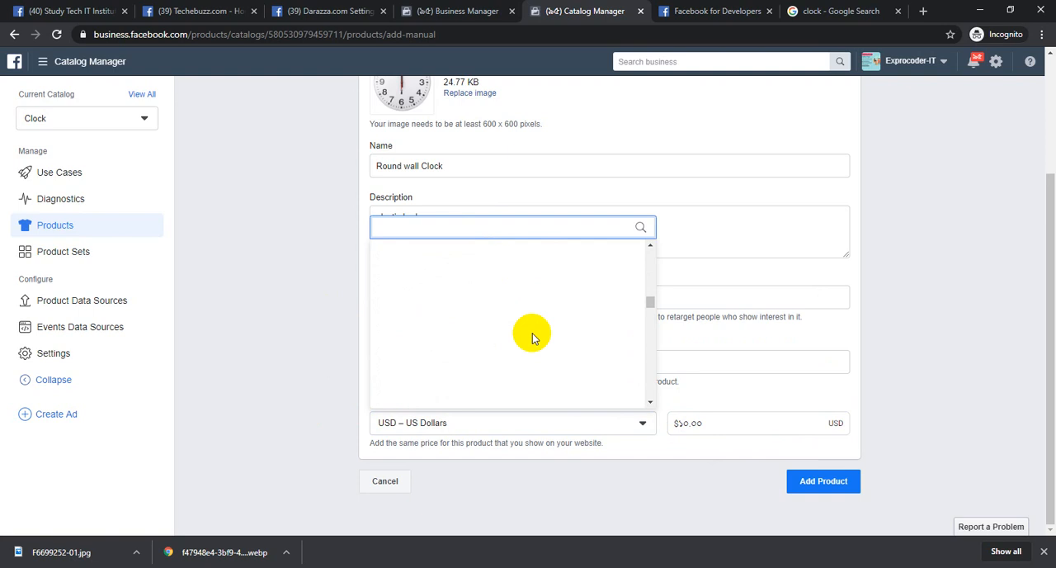
pyautogui.click(234, 394)
pyautogui.click(828, 480)
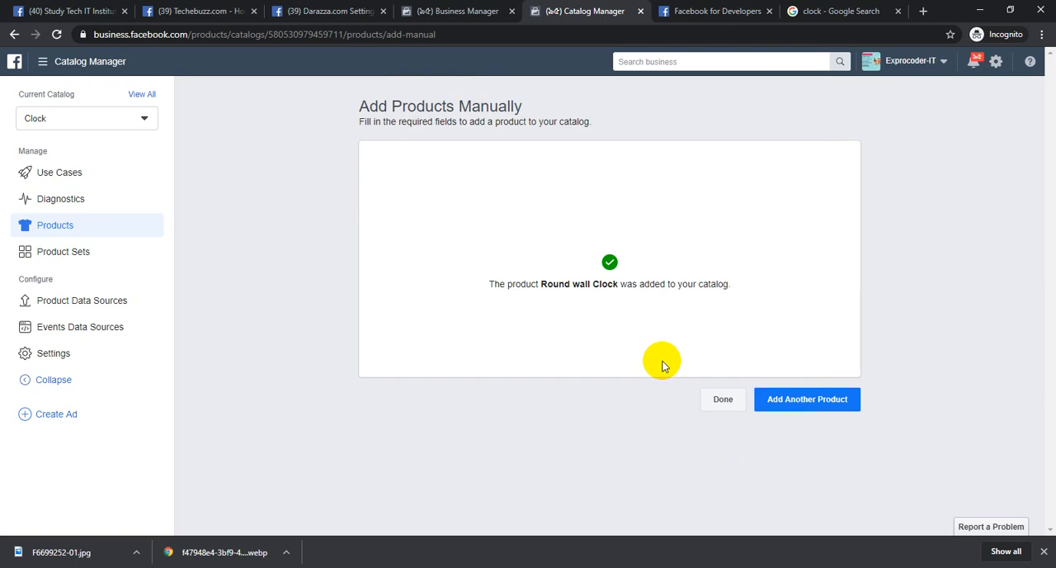
# Go back to the Clock catalog's product list and examine the options for adding products and the Round wall Clock details
pyautogui.click(789, 401)
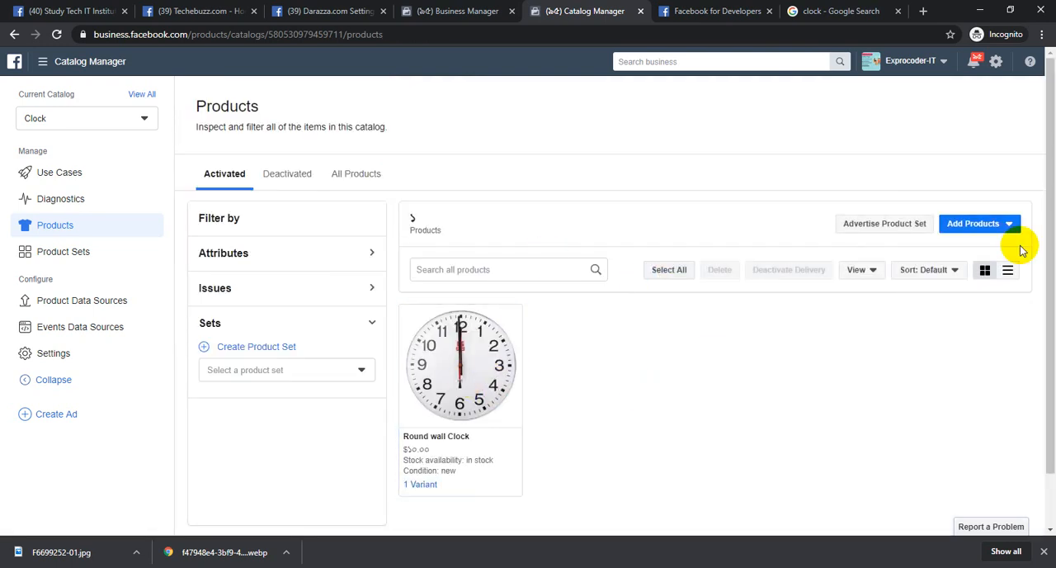
pyautogui.click(981, 228)
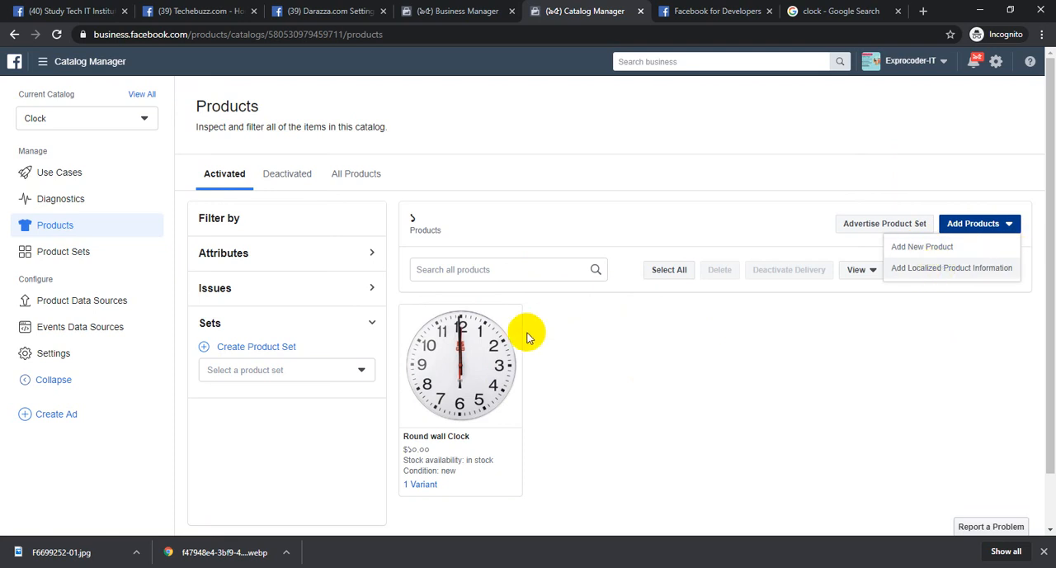
pyautogui.click(463, 383)
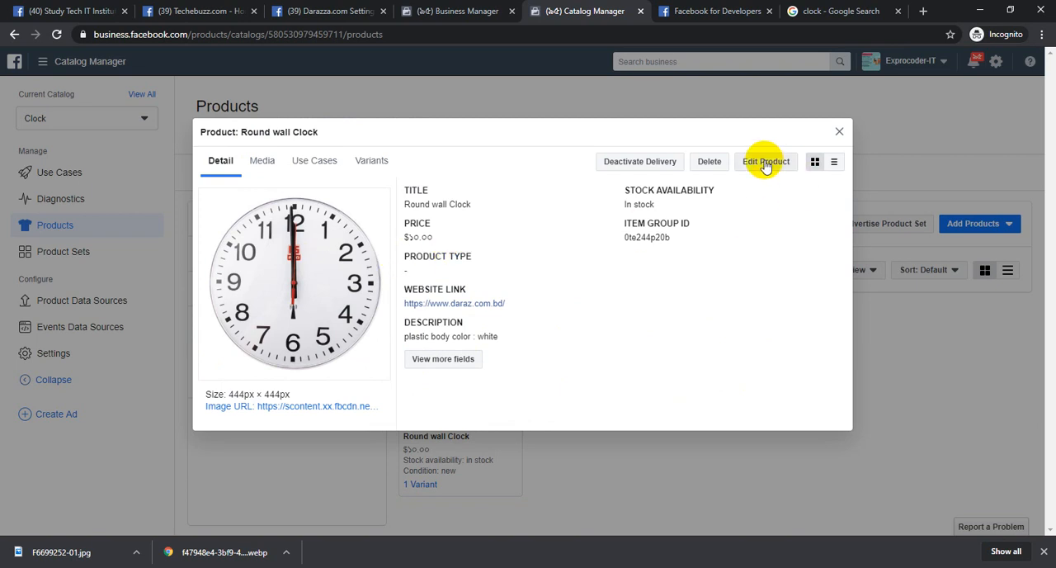
pyautogui.click(840, 133)
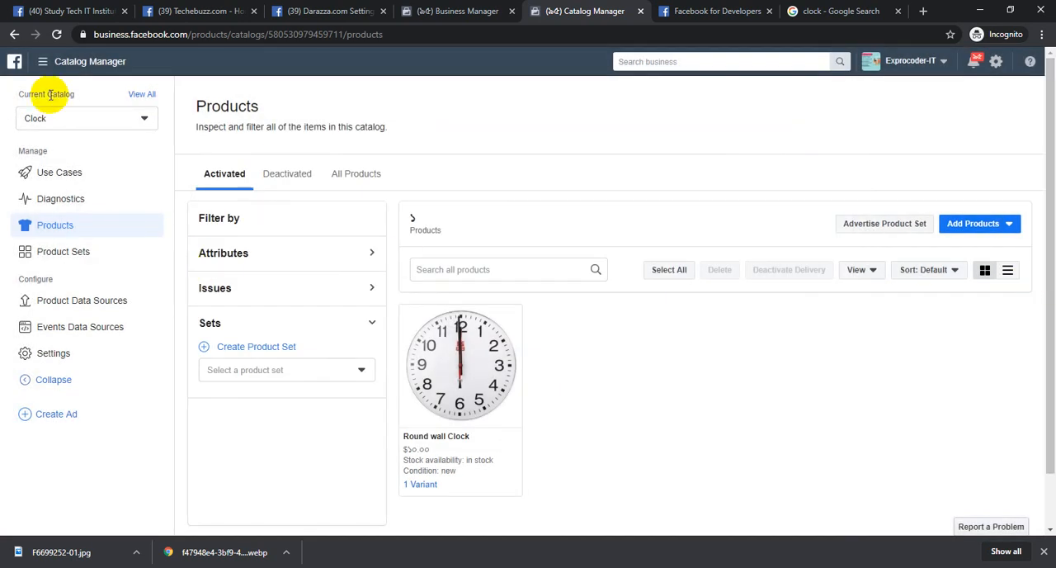
# Switch to the iPhone catalog and view its products
pyautogui.click(82, 122)
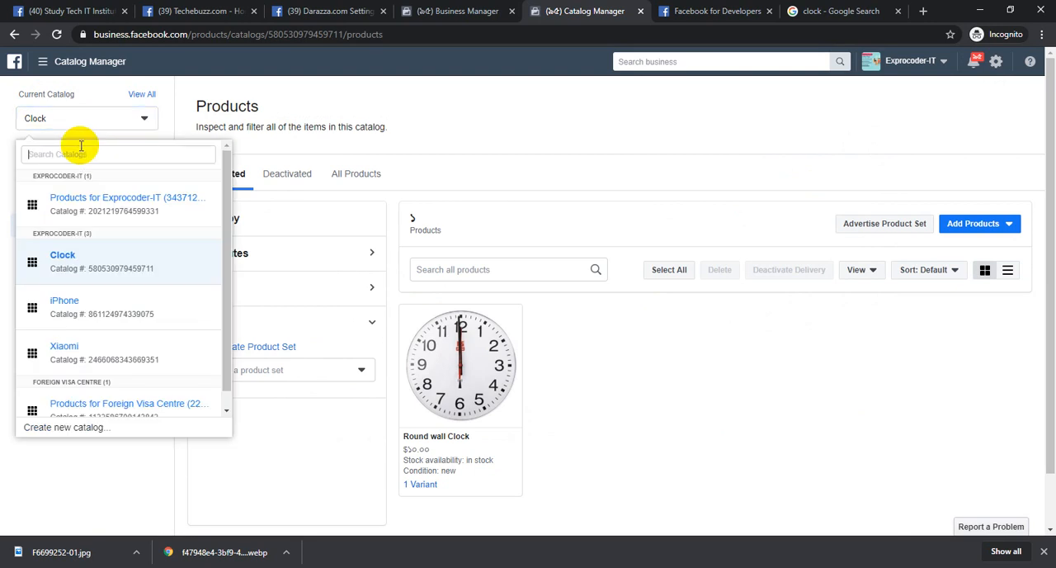
pyautogui.click(95, 307)
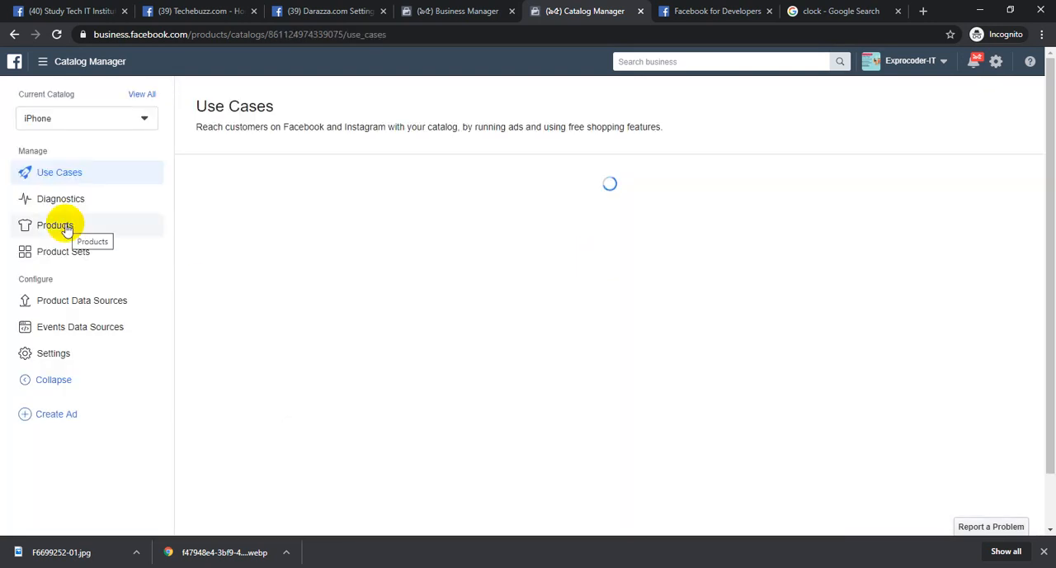
pyautogui.click(64, 228)
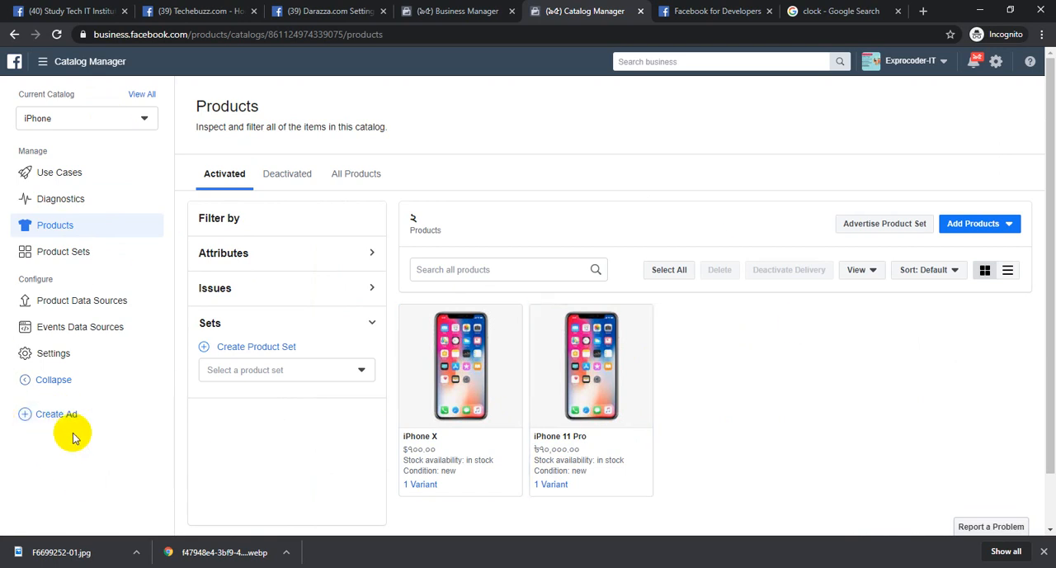
# Open Business Settings from the Business Manager page and close the Catalog Manager and Facebook for Developers pages
pyautogui.click(460, 9)
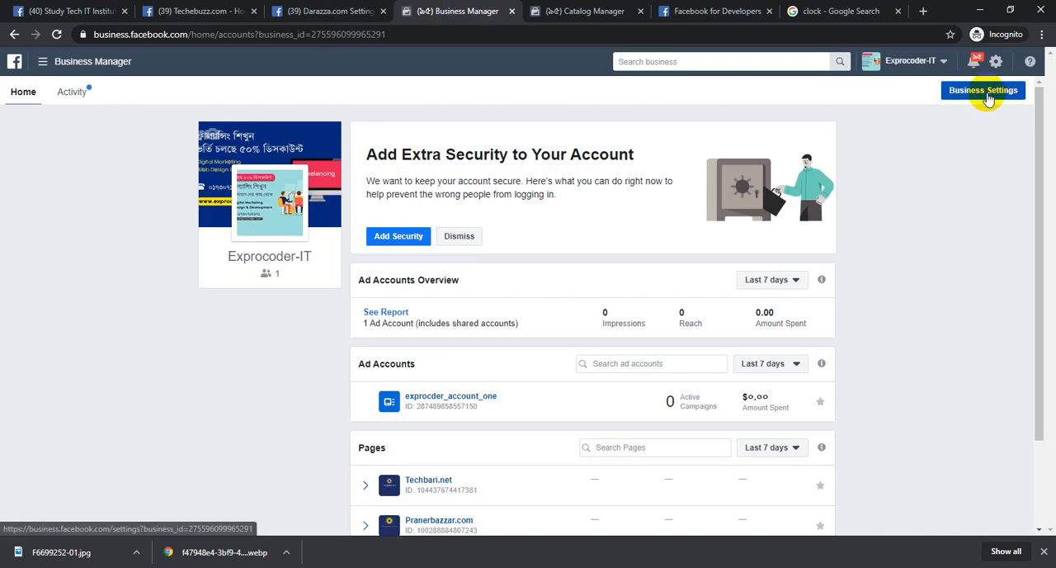
pyautogui.click(988, 90)
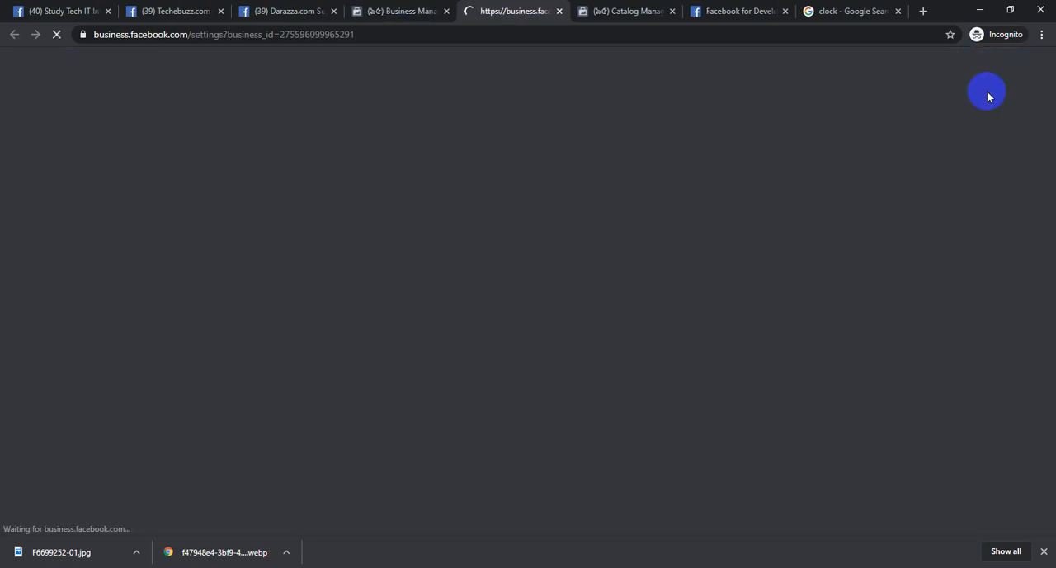
pyautogui.click(668, 10)
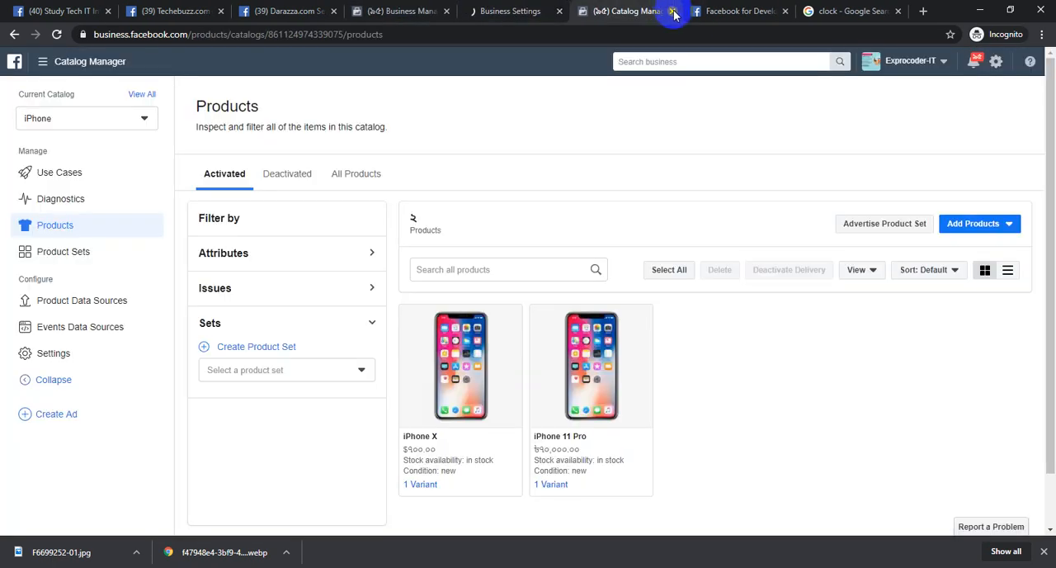
pyautogui.click(673, 11)
pyautogui.click(673, 10)
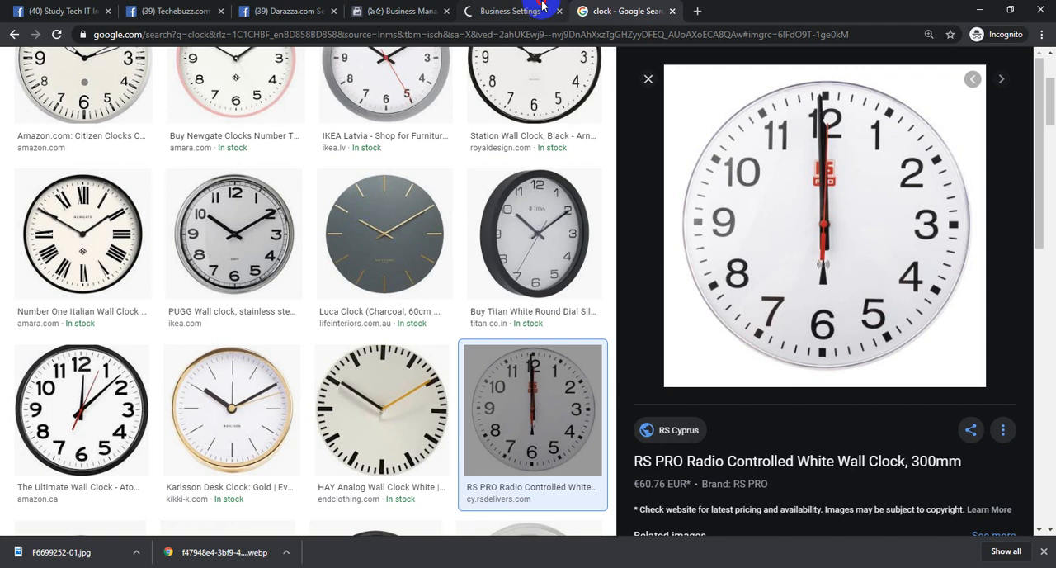
# Show the pixels under Data Sources in Business Settings, collapse the Accounts section and dismiss the downloads bar
pyautogui.click(511, 11)
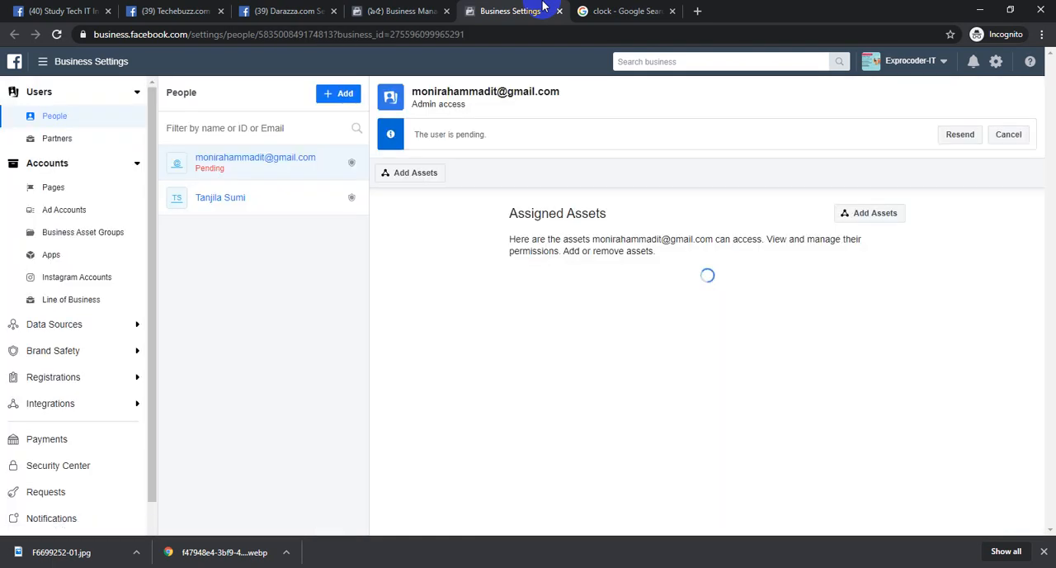
pyautogui.click(89, 324)
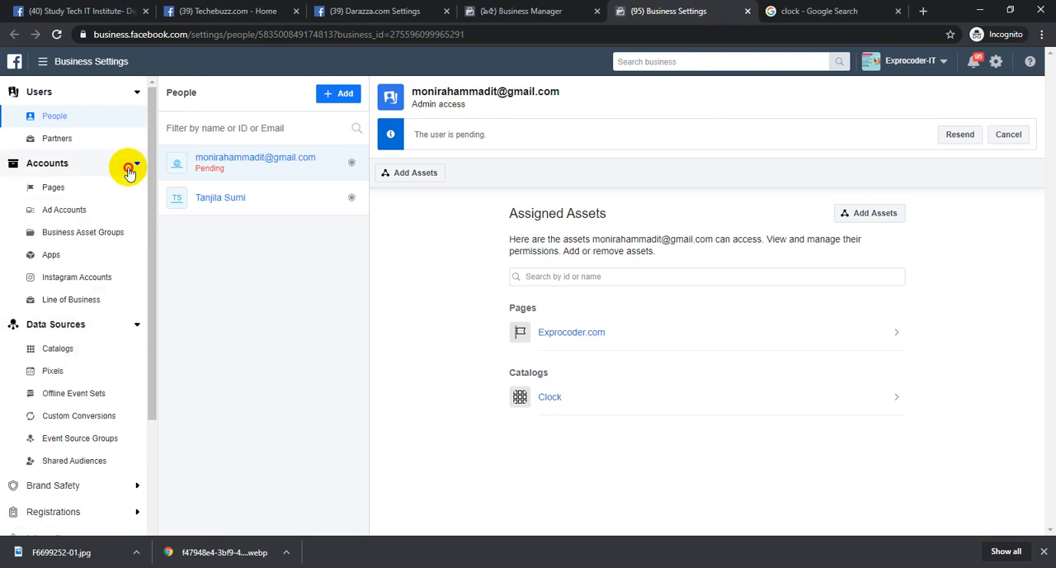
pyautogui.click(128, 168)
pyautogui.click(85, 236)
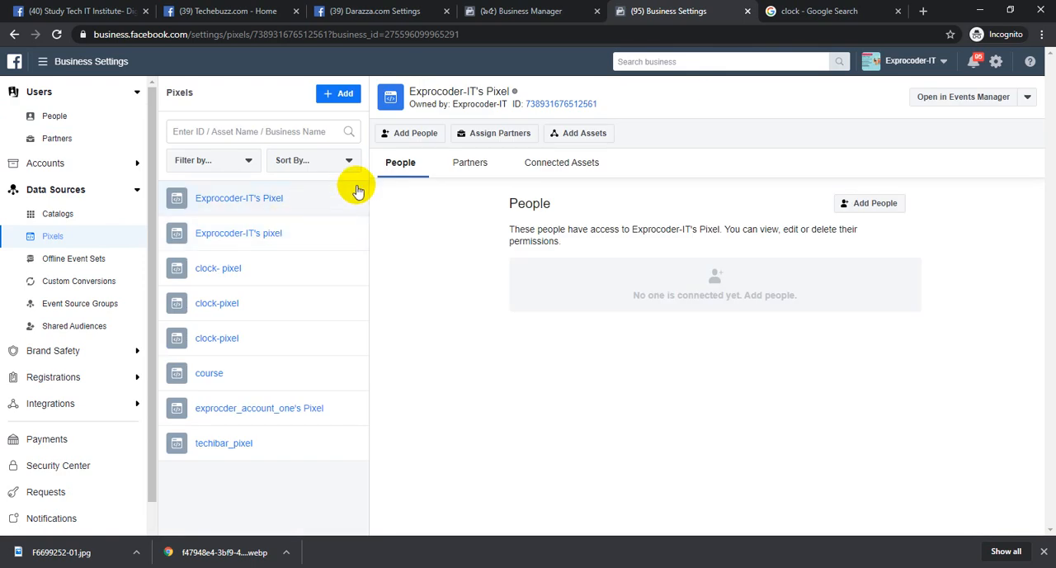
pyautogui.click(1043, 553)
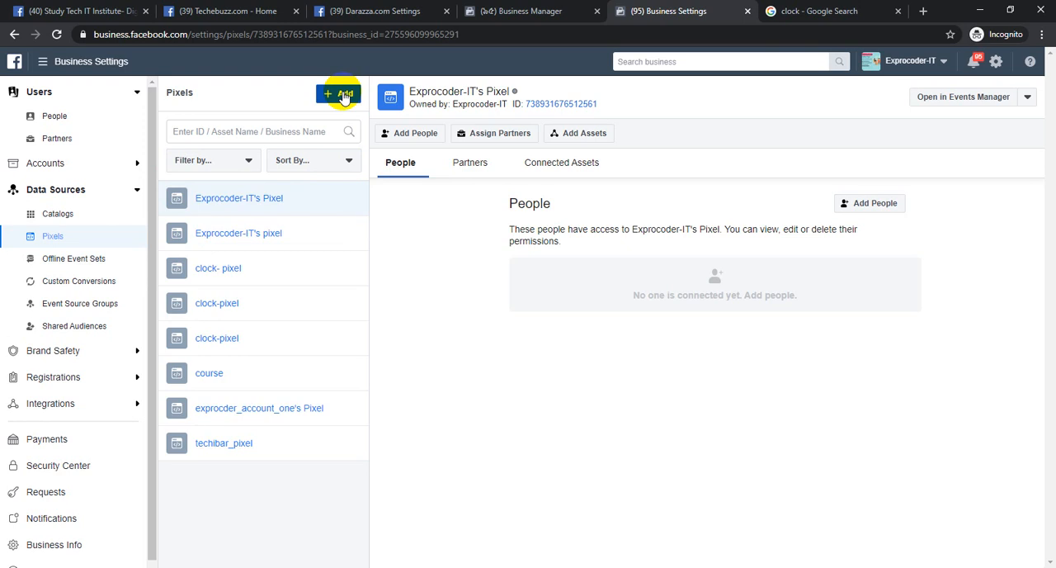
# Start adding a new pixel and name it techber_pixel
pyautogui.click(343, 95)
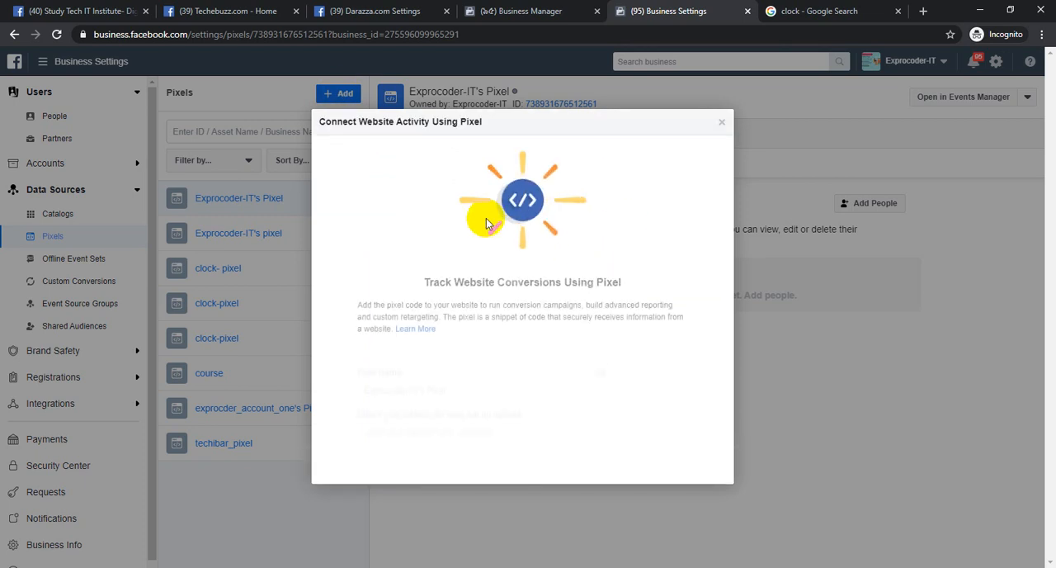
pyautogui.moveTo(470, 358); pyautogui.dragTo(324, 360)
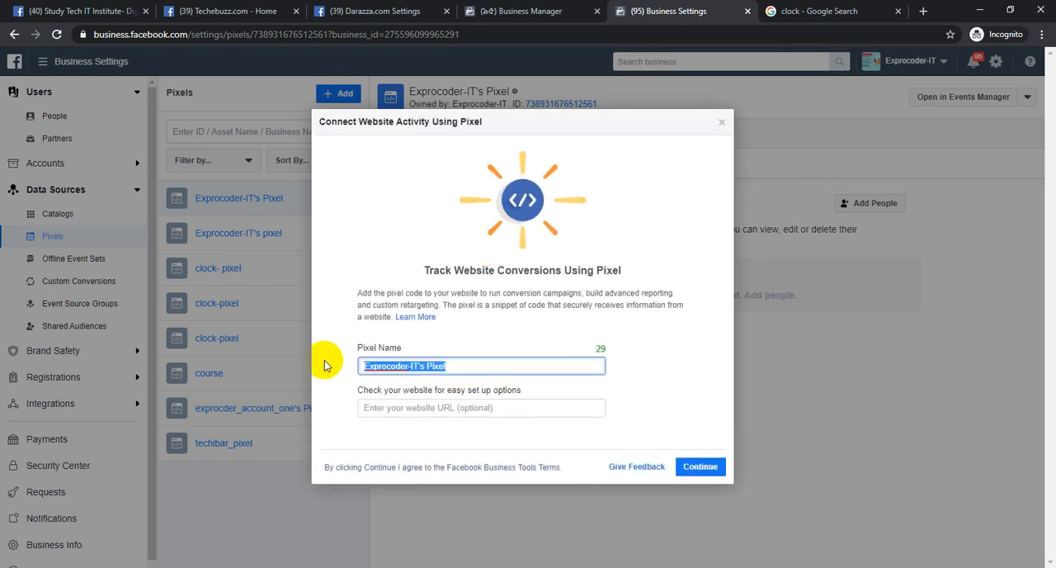
pyautogui.press('BackSpace')
pyautogui.write('t')
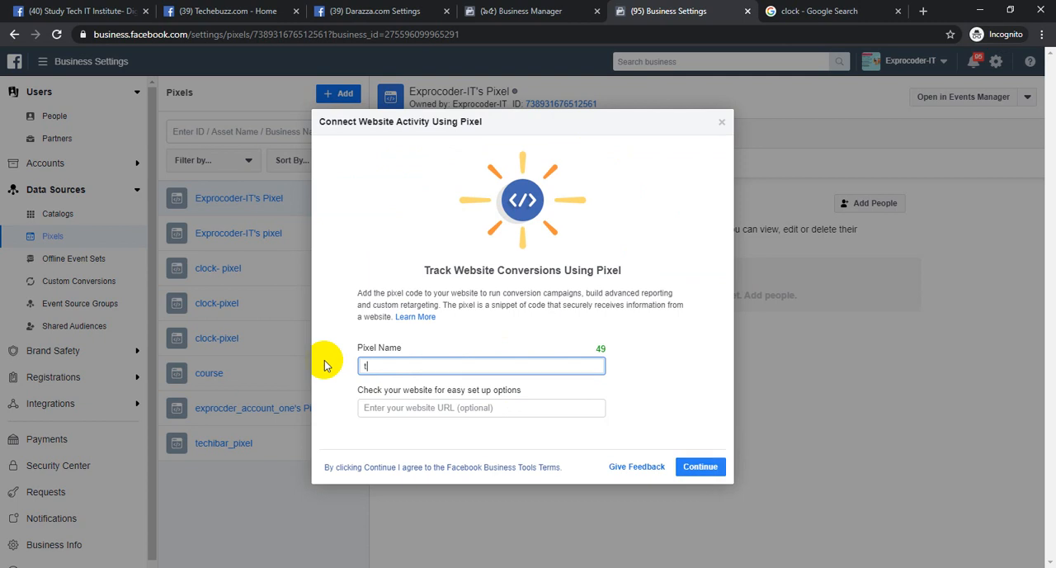
pyautogui.write('echbari')
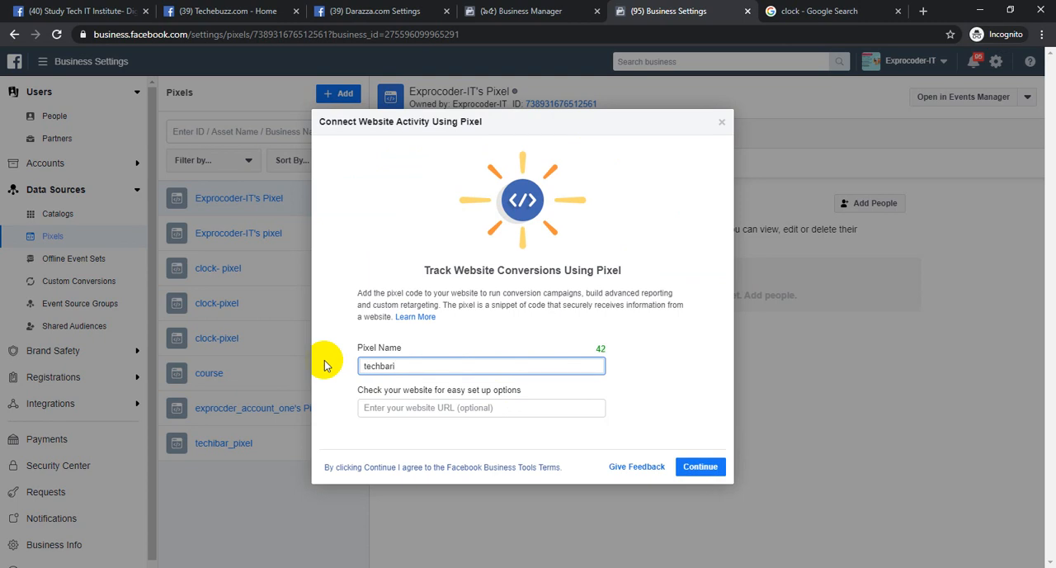
pyautogui.press('BackSpace')
pyautogui.press('BackSpace')
pyautogui.press('BackSpace')
pyautogui.write('er_pixel')
pyautogui.click(451, 408)
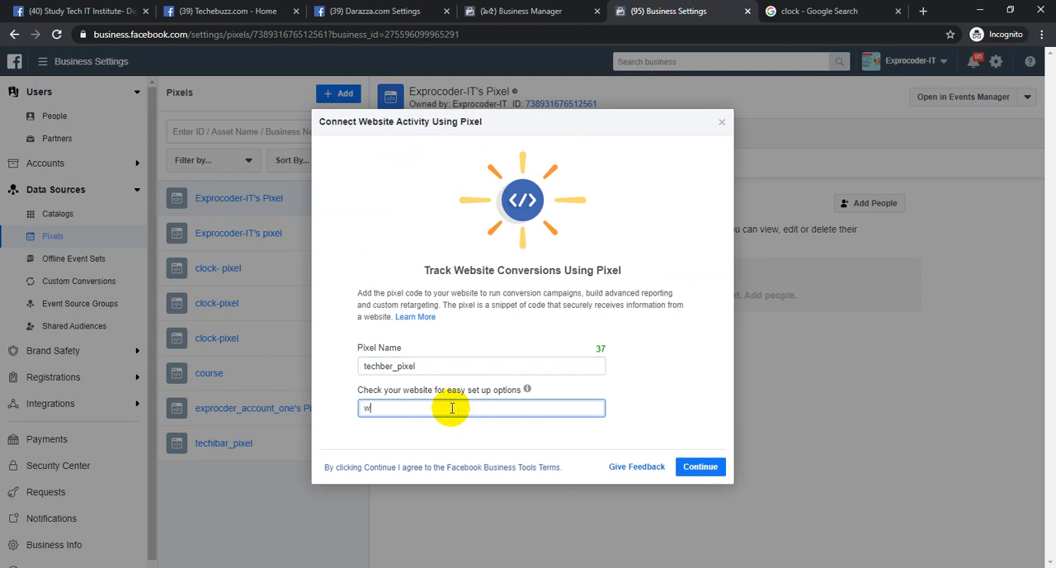
pyautogui.write('https://www.teche')
pyautogui.press('BackSpace')
pyautogui.write('iber.com')
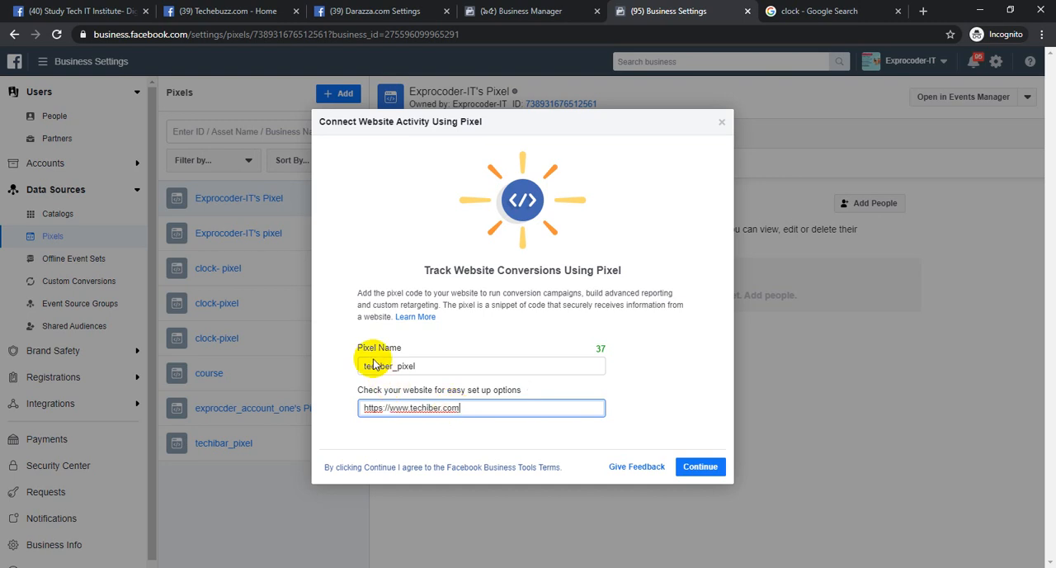
# Correct the pixel name to techiber_pixel
pyautogui.click(377, 368)
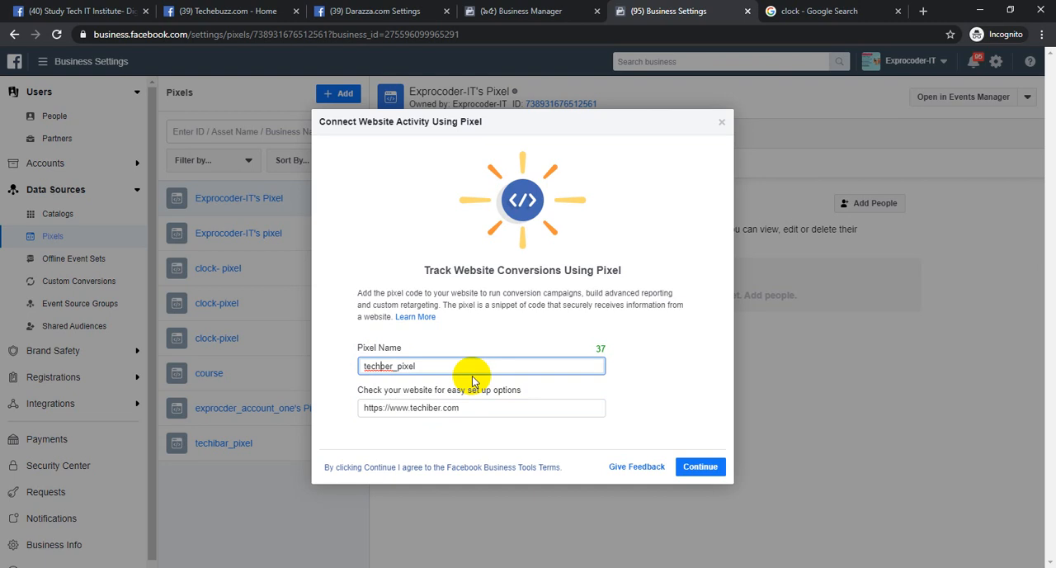
pyautogui.write('i')
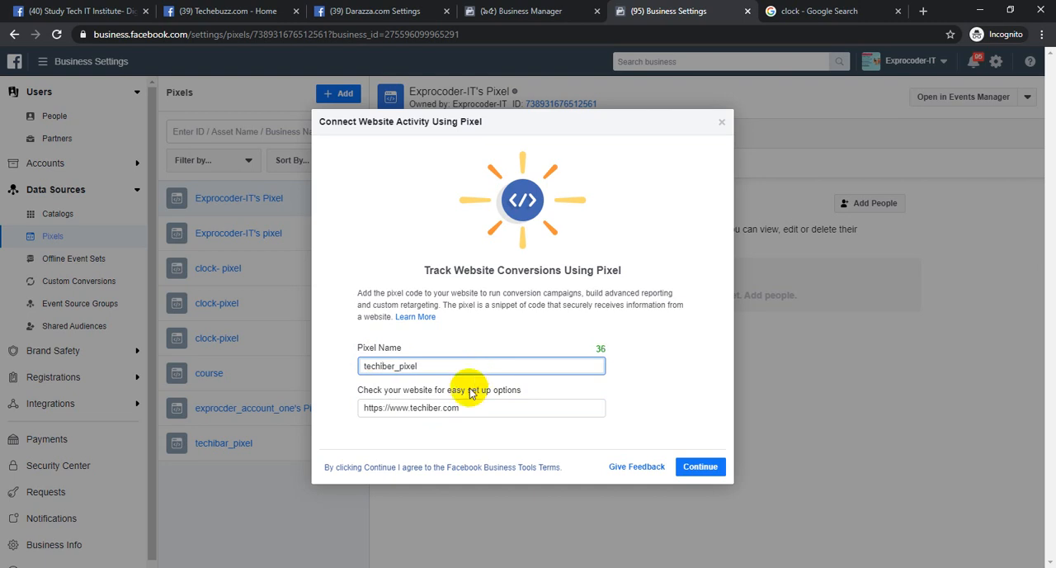
pyautogui.click(444, 436)
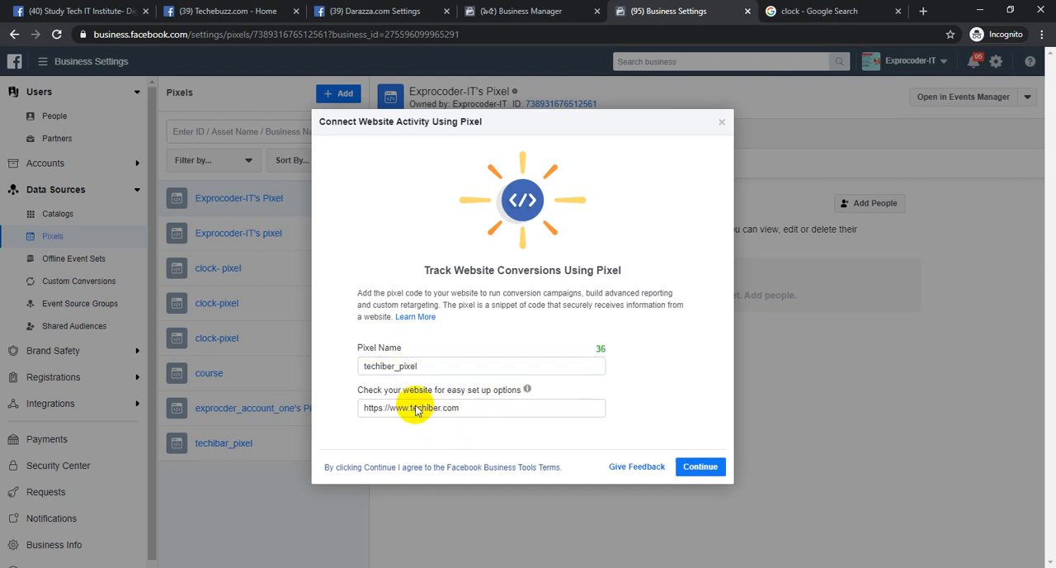
pyautogui.moveTo(473, 408); pyautogui.dragTo(327, 407)
pyautogui.hotkey('ctrl', 'c')
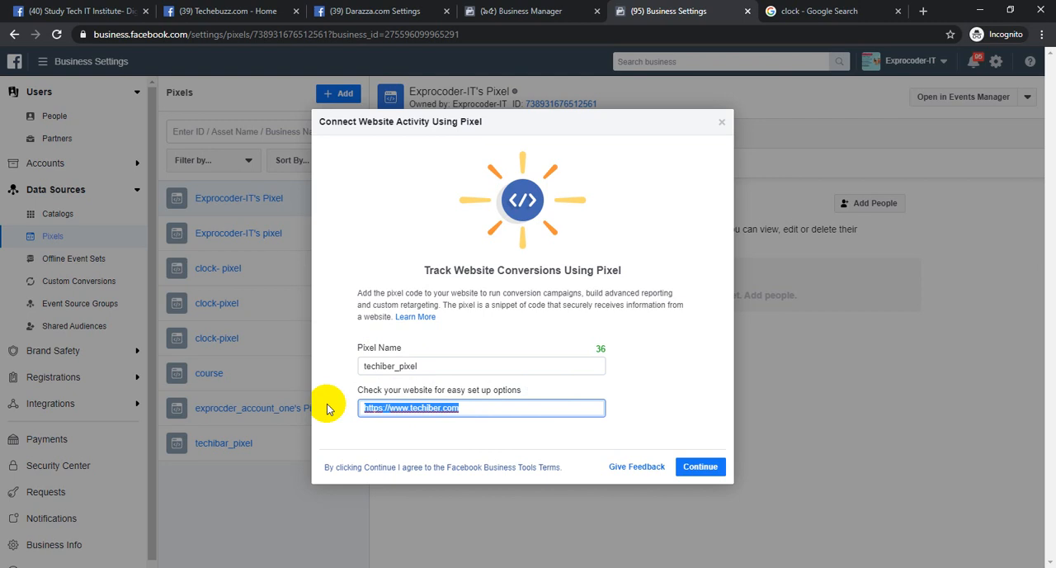
pyautogui.click(924, 11)
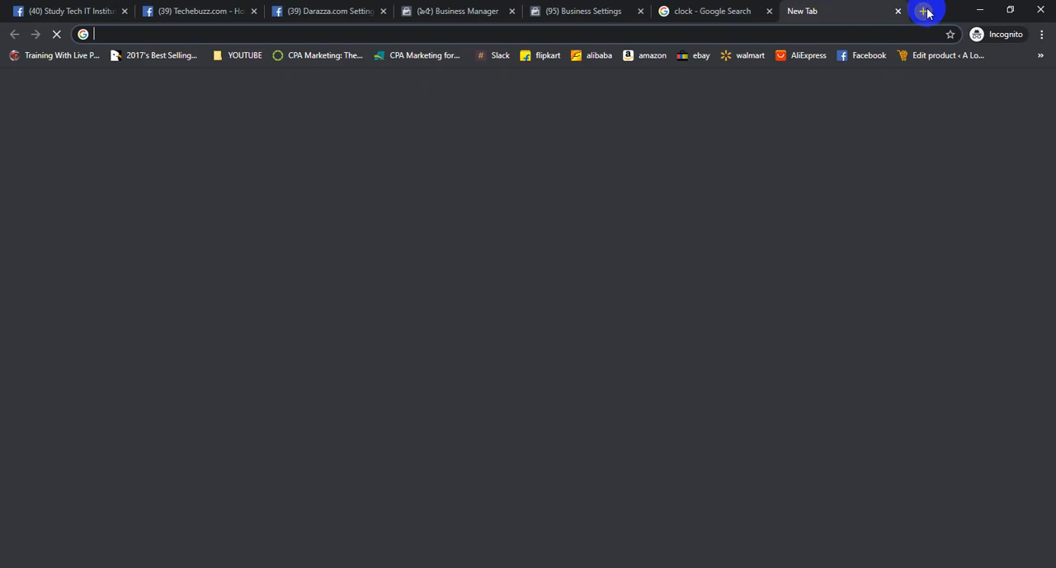
pyautogui.hotkey('ctrl', 'v')
pyautogui.press('Return')
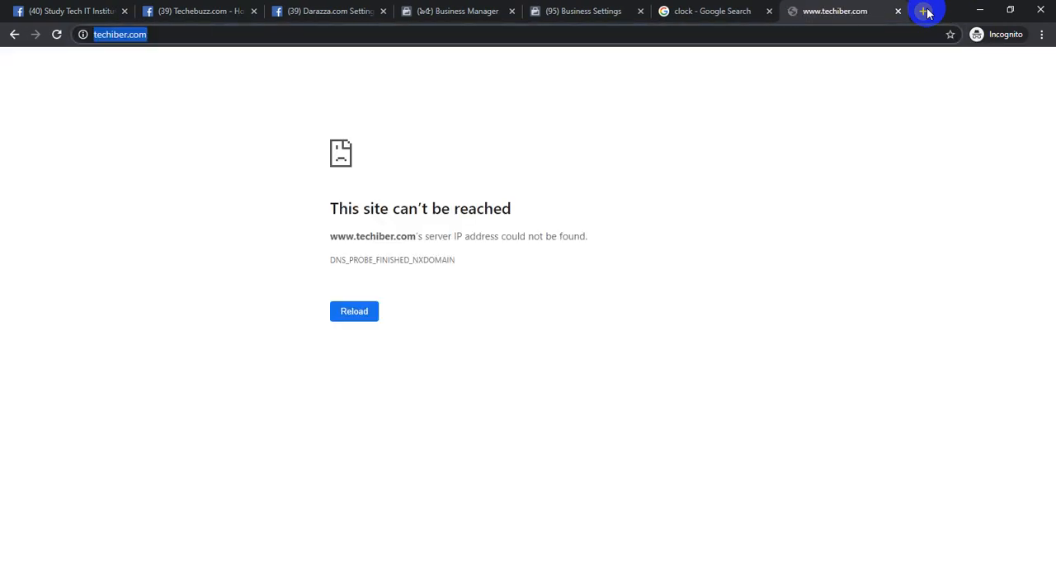
# Open techibar.com in the same browser tab and select its address for copying
pyautogui.press('BackSpace')
pyautogui.write('techibar.com')
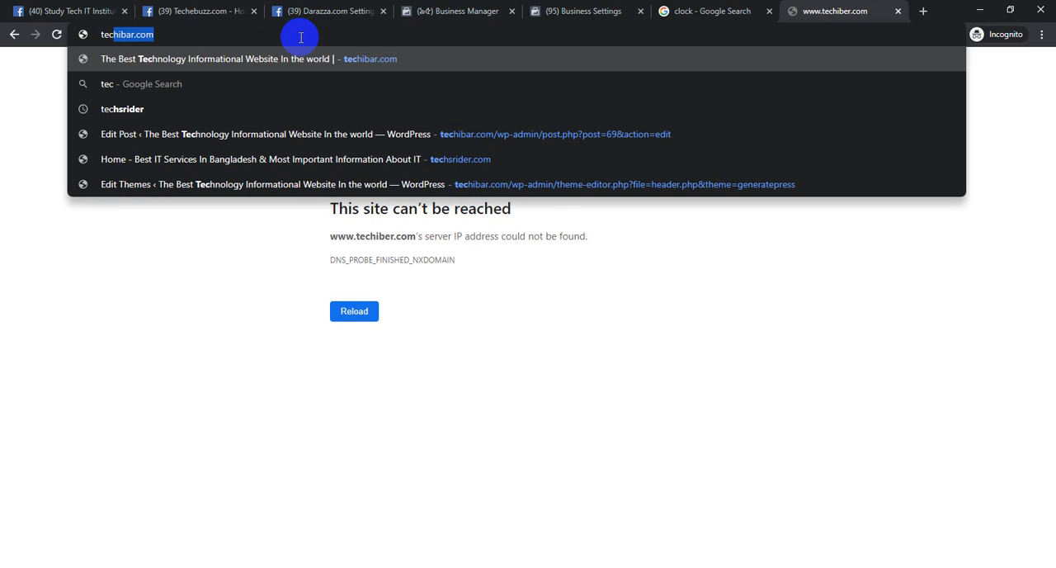
pyautogui.press('Return')
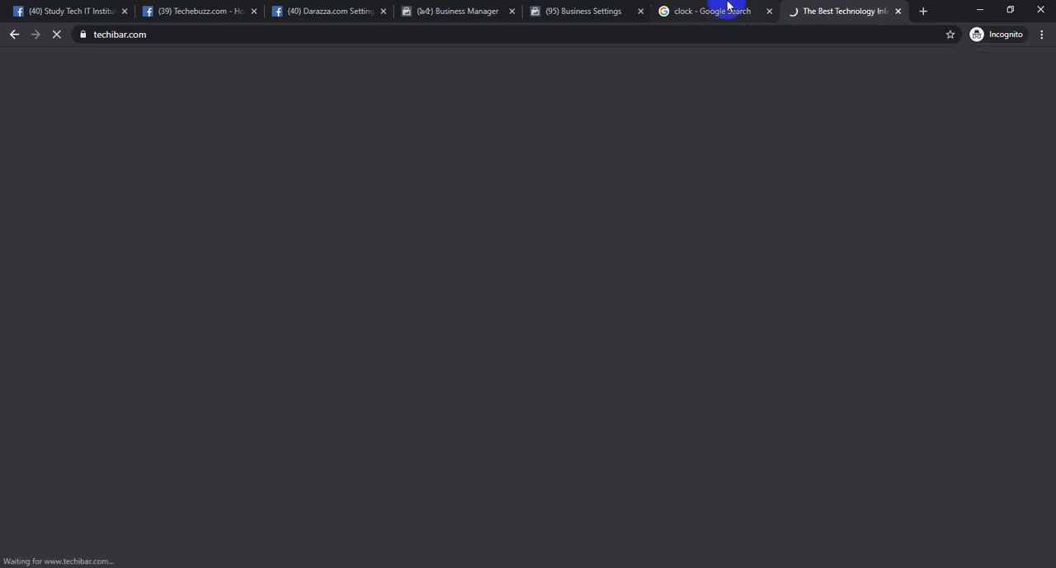
pyautogui.click(211, 37)
pyautogui.hotkey('ctrl', 'c')
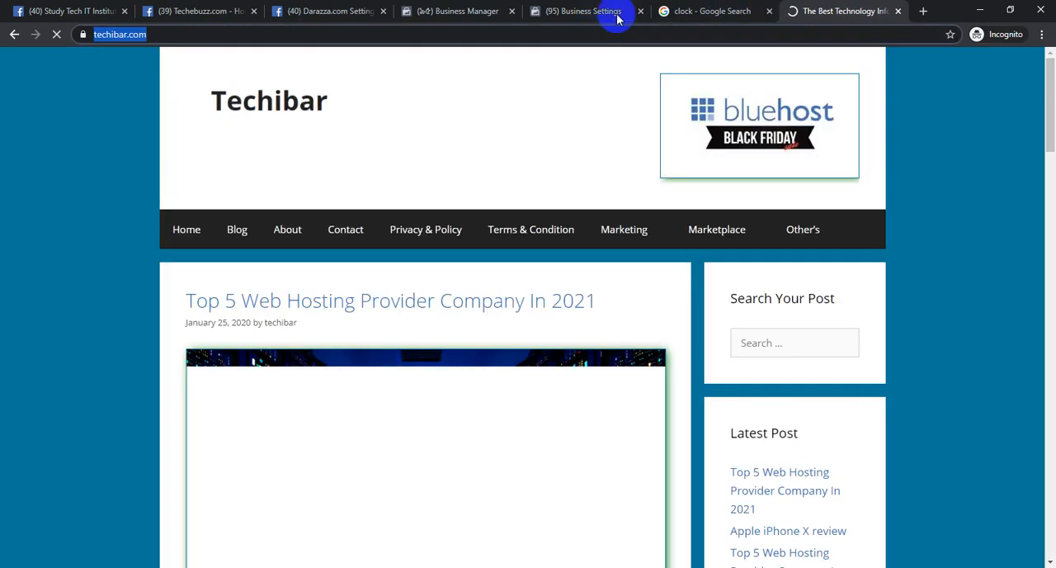
# Replace the website URL in the pixel form with the techibar.com address, create the pixel and choose to set it up now
pyautogui.click(701, 11)
pyautogui.click(435, 10)
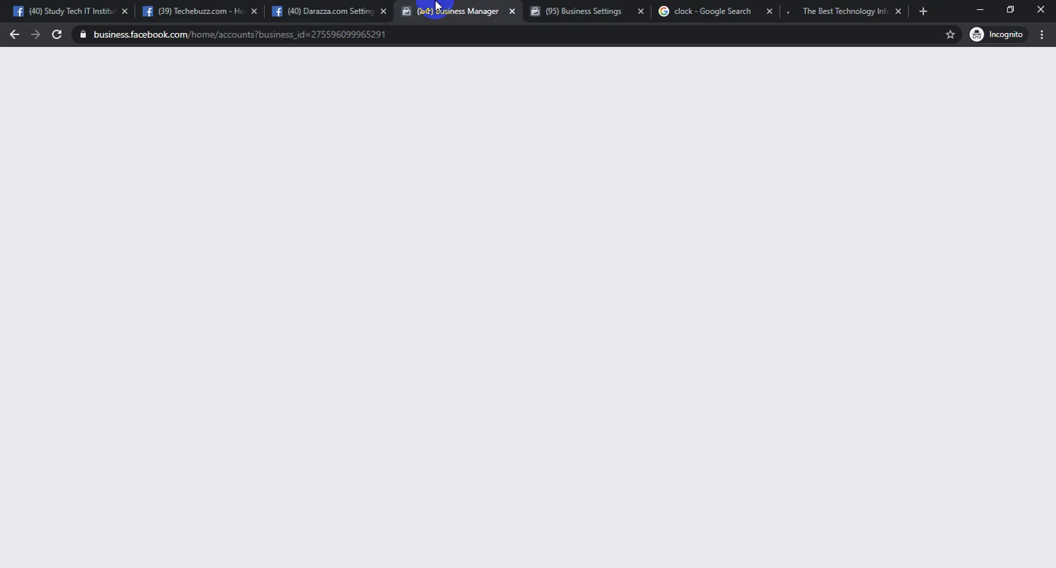
pyautogui.click(578, 11)
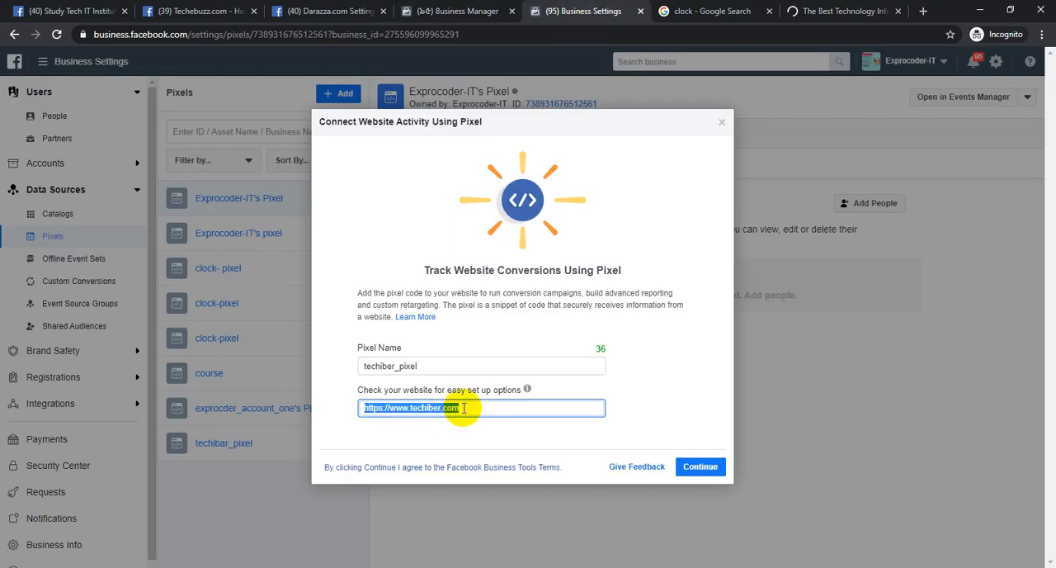
pyautogui.hotkey('ctrl', 'v')
pyautogui.click(700, 466)
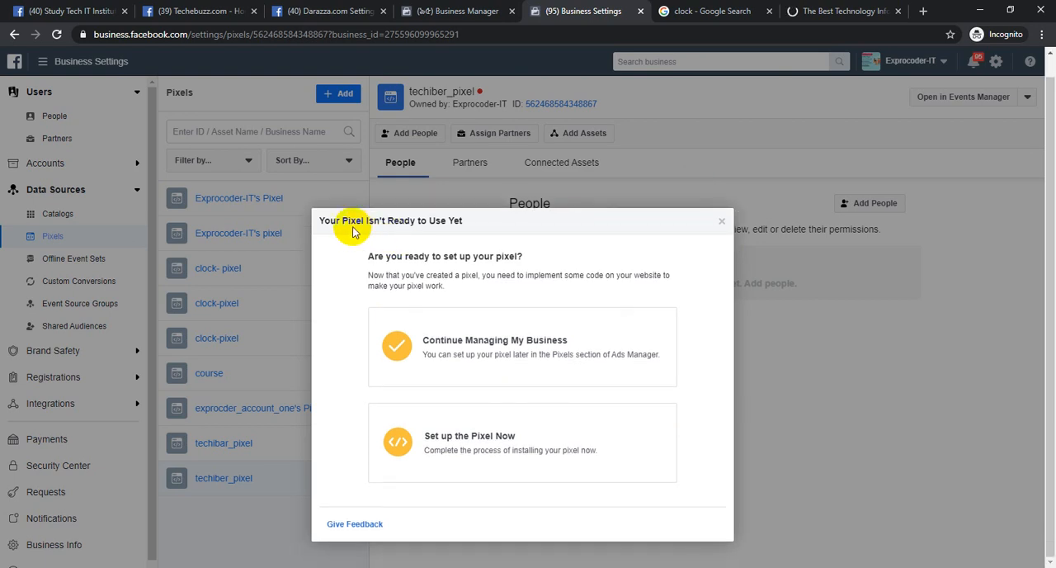
pyautogui.click(489, 451)
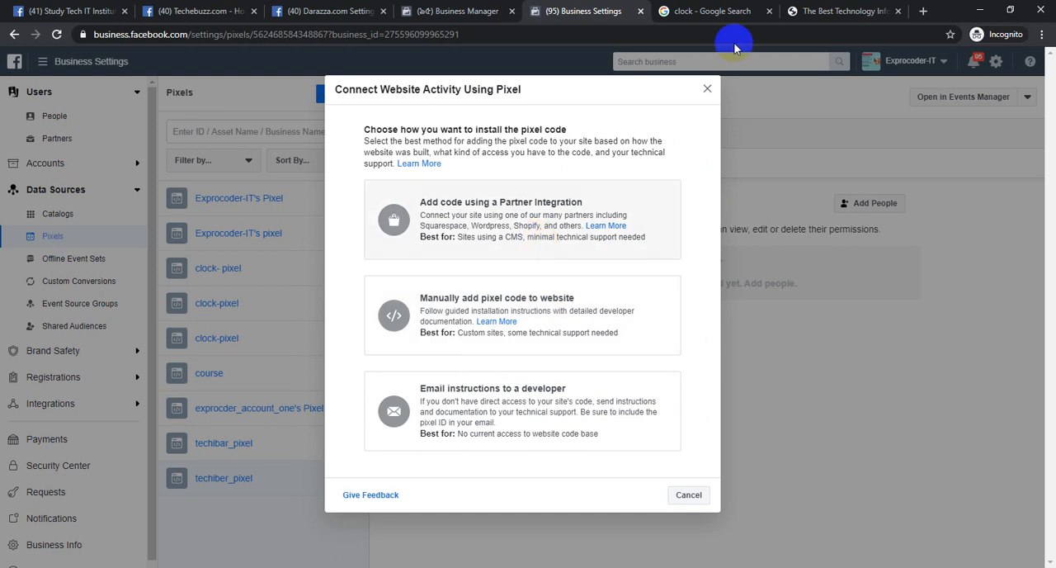
# Dismiss the subscription pop-up on techibar.com and load the site's WordPress admin address, /wp-admin/post.php?post=69&action=edit
pyautogui.click(861, 8)
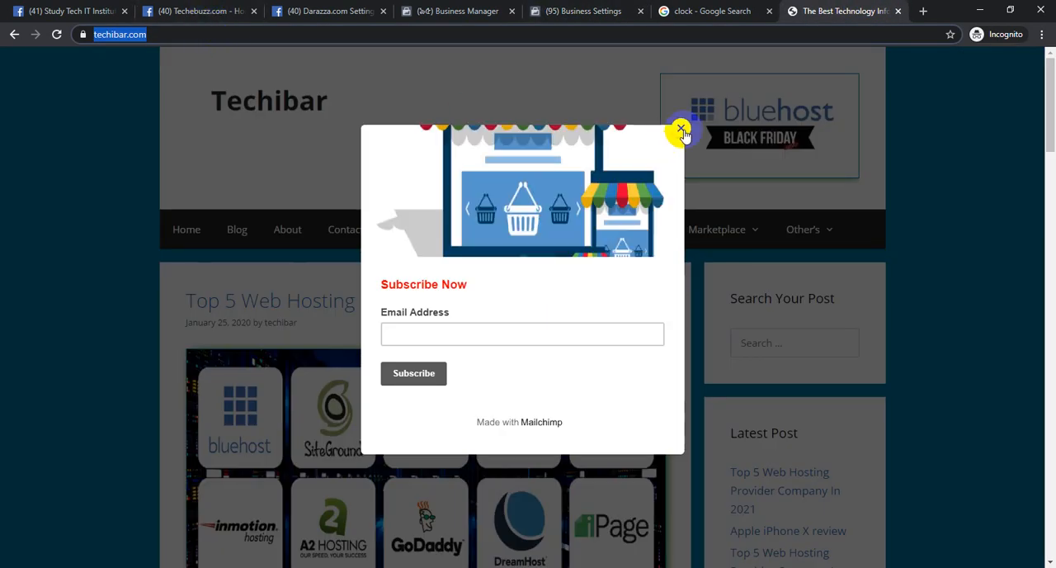
pyautogui.click(682, 129)
pyautogui.click(260, 33)
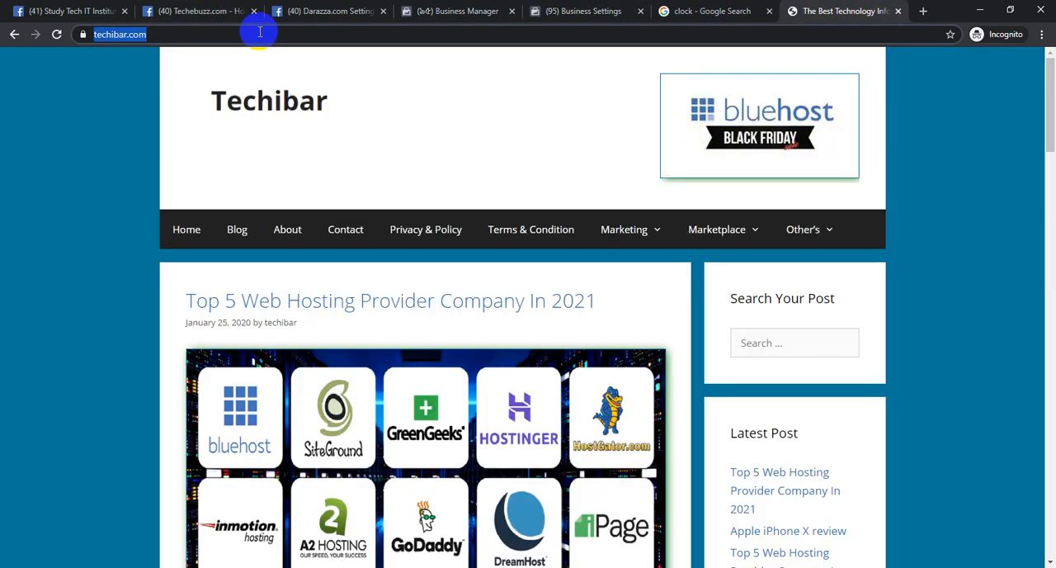
pyautogui.click(260, 33)
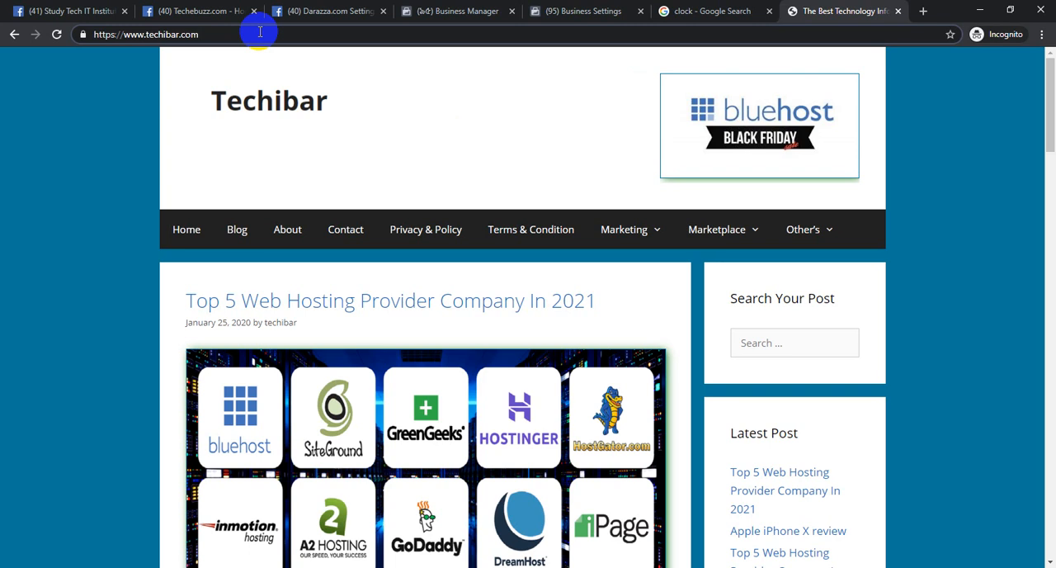
pyautogui.write('/')
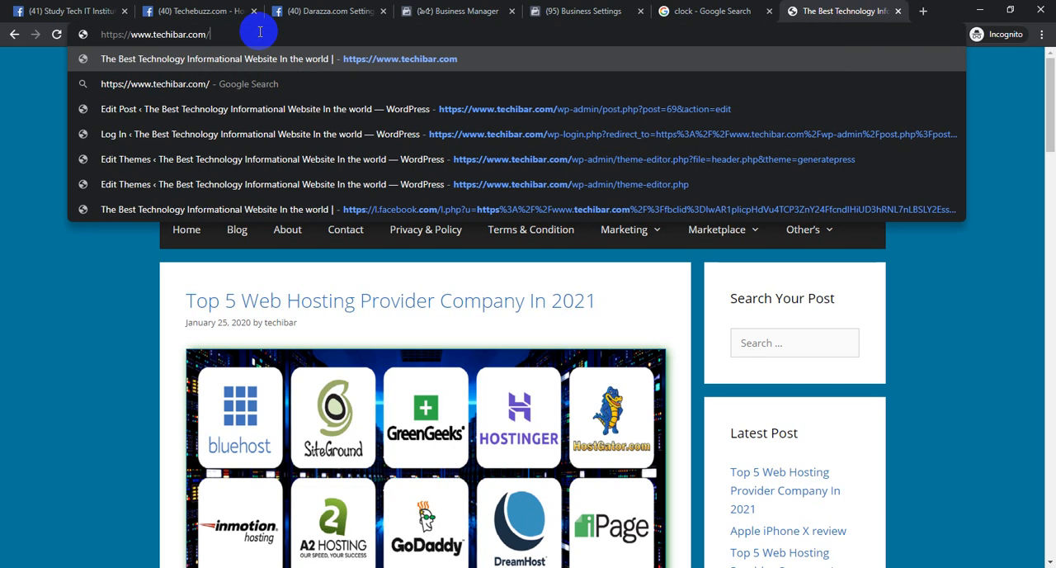
pyautogui.write('wp-')
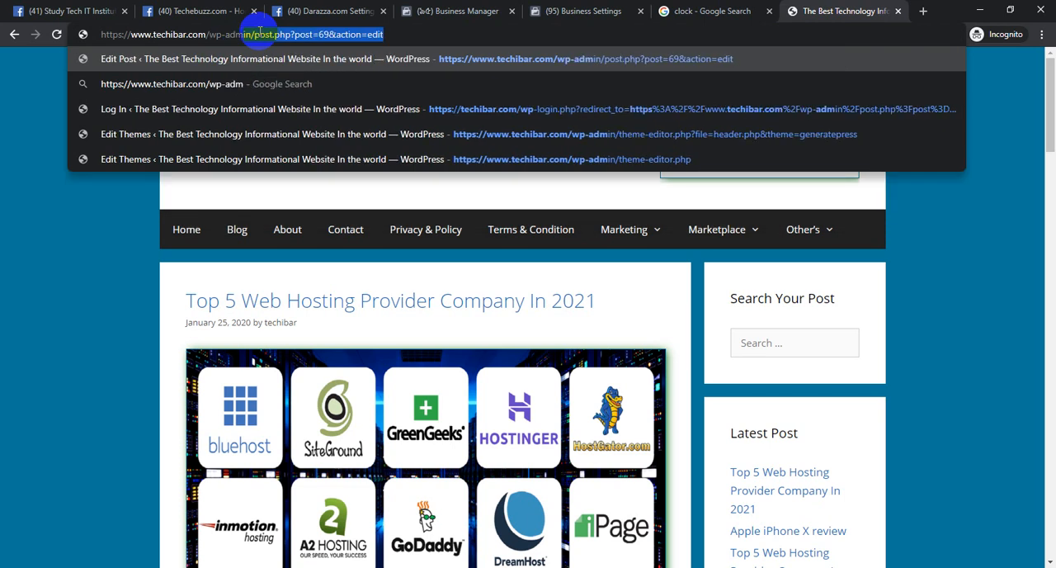
pyautogui.press('Return')
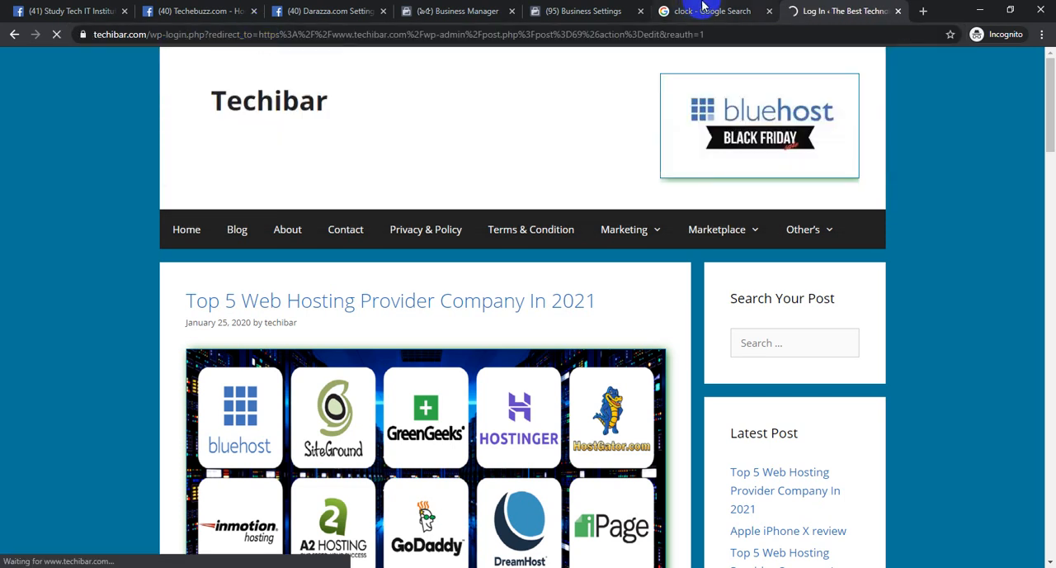
# Choose to add the pixel code manually, copy the base code meant for just above the closing head tag, and return to the WordPress login page
pyautogui.click(693, 10)
pyautogui.click(577, 10)
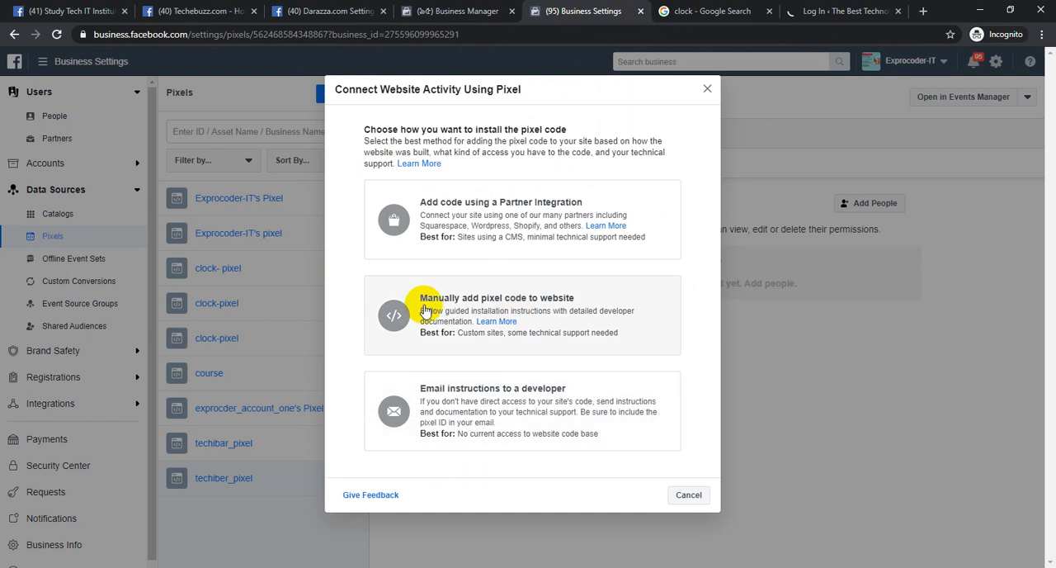
pyautogui.click(620, 327)
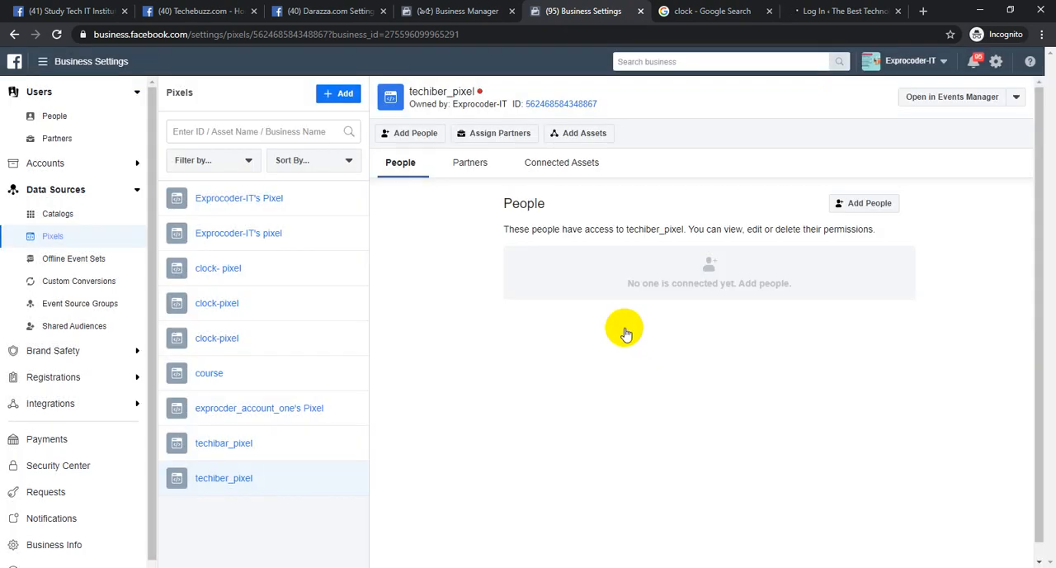
pyautogui.scroll(-2, 505, 367)
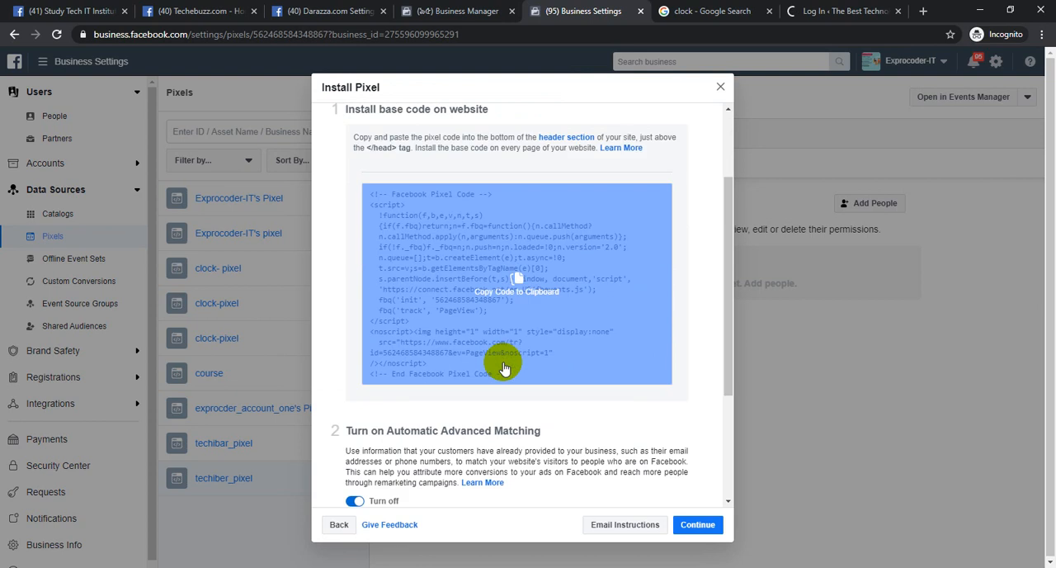
pyautogui.scroll(-1, 505, 368)
pyautogui.click(541, 205)
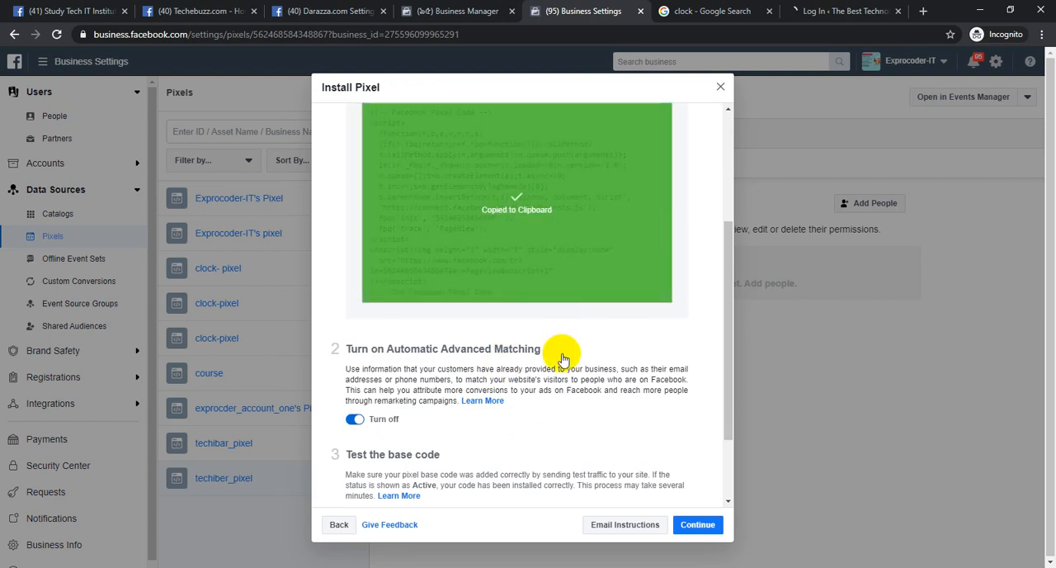
pyautogui.scroll(3, 562, 359)
pyautogui.doubleClick(382, 265)
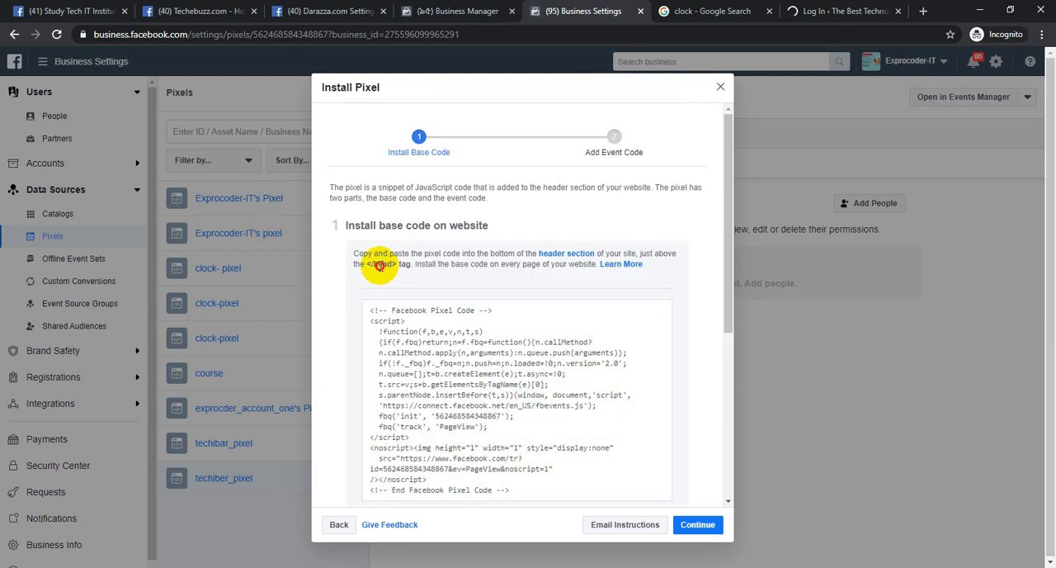
pyautogui.click(883, 10)
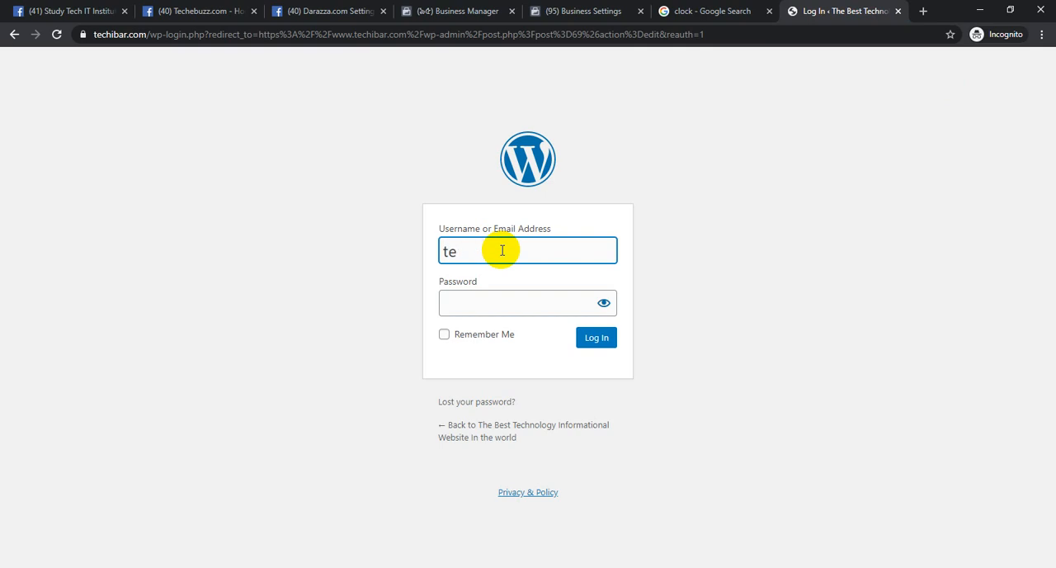
# Log in to the techibar.com WordPress admin with the site's username and account password
pyautogui.write('techibar')
pyautogui.press('Tab')
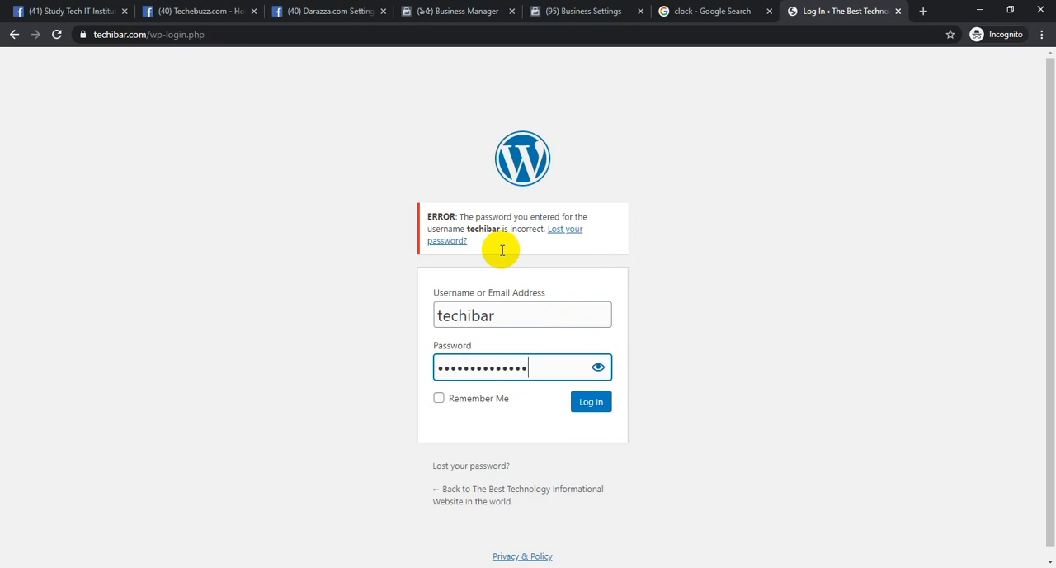
pyautogui.press('Return')
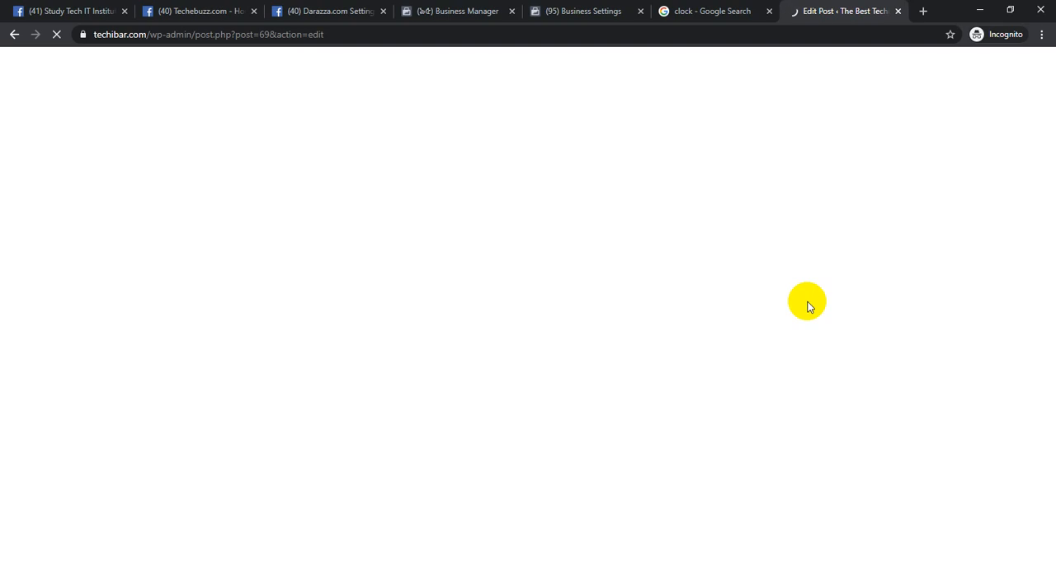
# Copy the pixel base code again from the Install Pixel dialog in Business Settings and return to the WordPress post editor
pyautogui.click(589, 9)
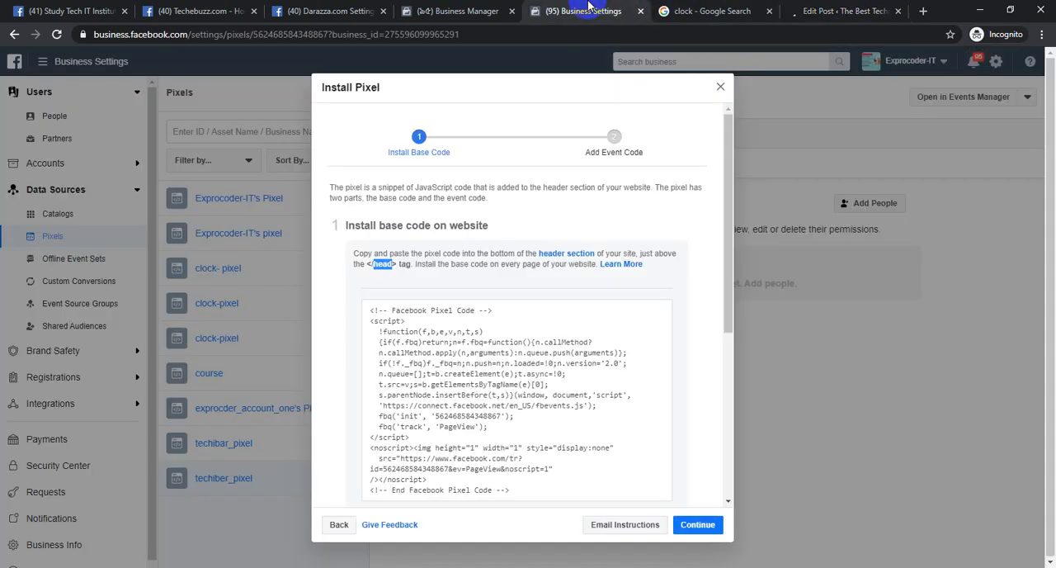
pyautogui.click(511, 399)
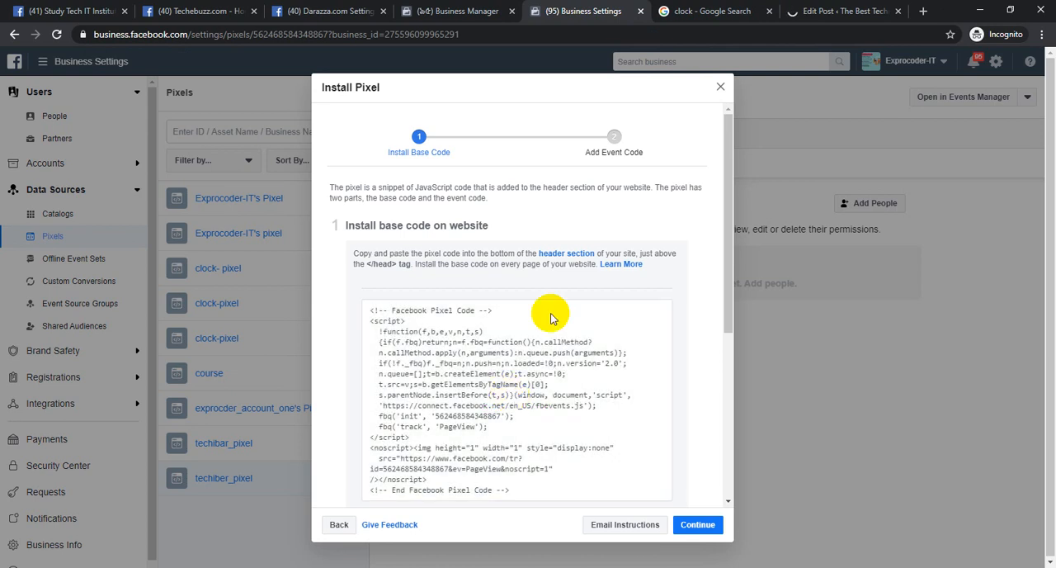
pyautogui.click(836, 9)
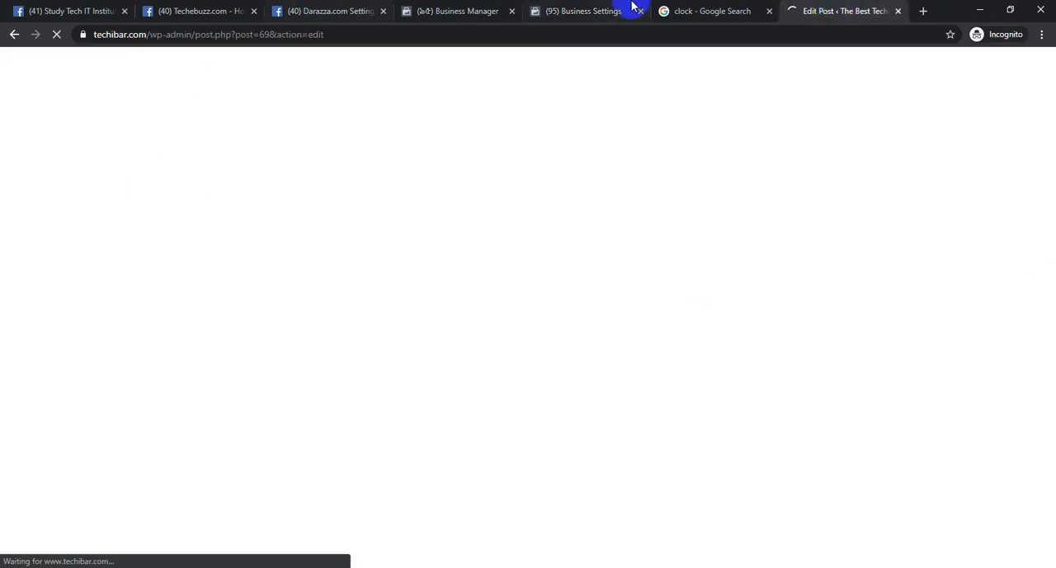
pyautogui.click(583, 8)
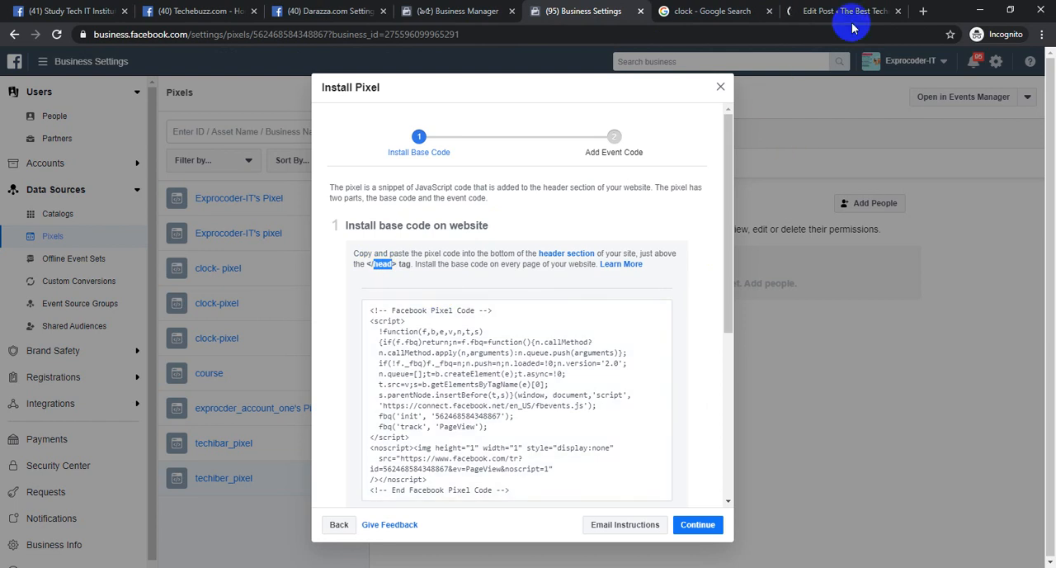
pyautogui.click(524, 405)
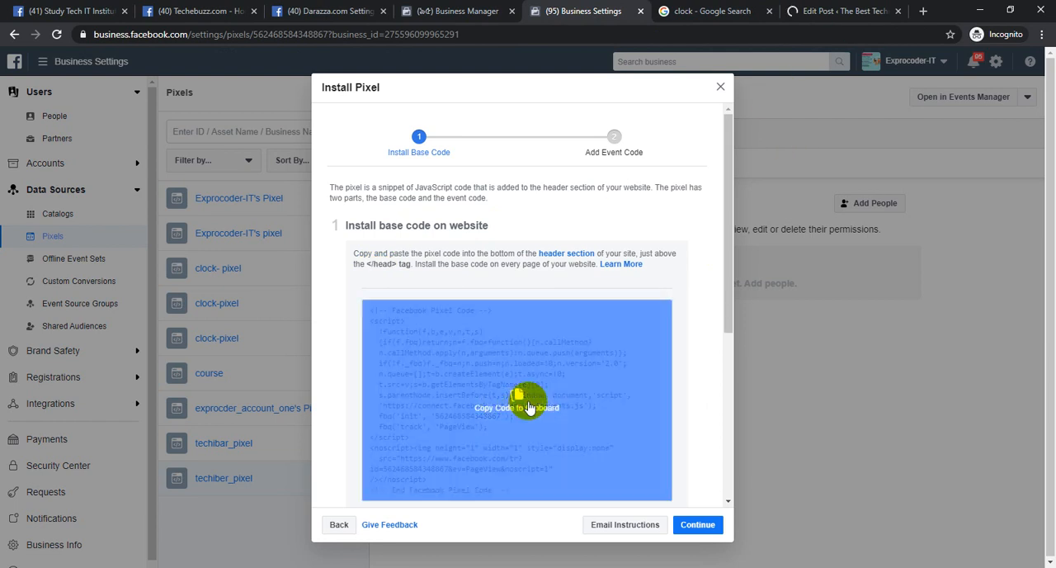
pyautogui.click(872, 7)
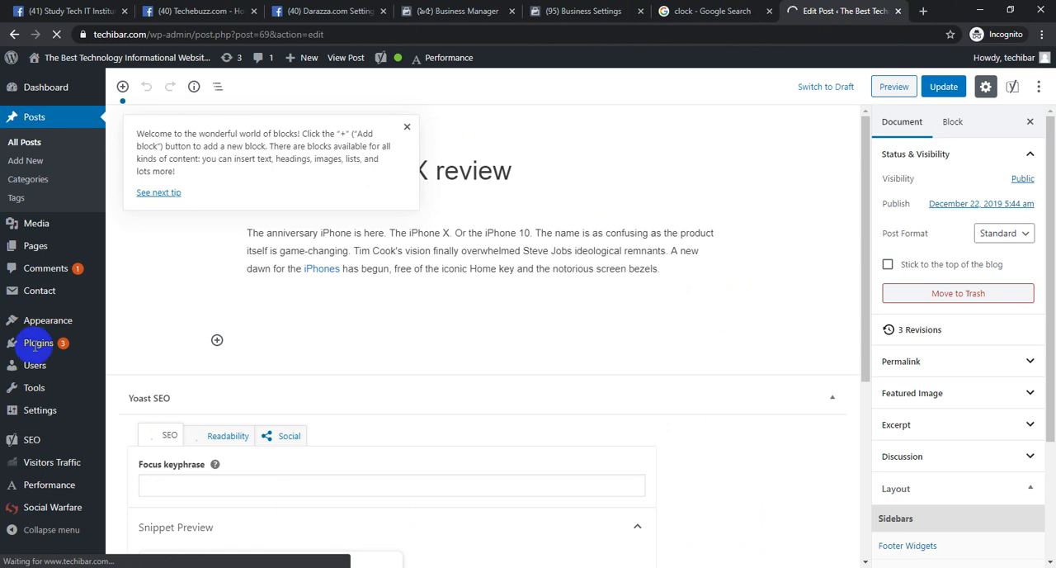
# Open the GeneratePress theme's Theme Header file (header.php) for editing in the Theme Editor
pyautogui.moveTo(64, 321)
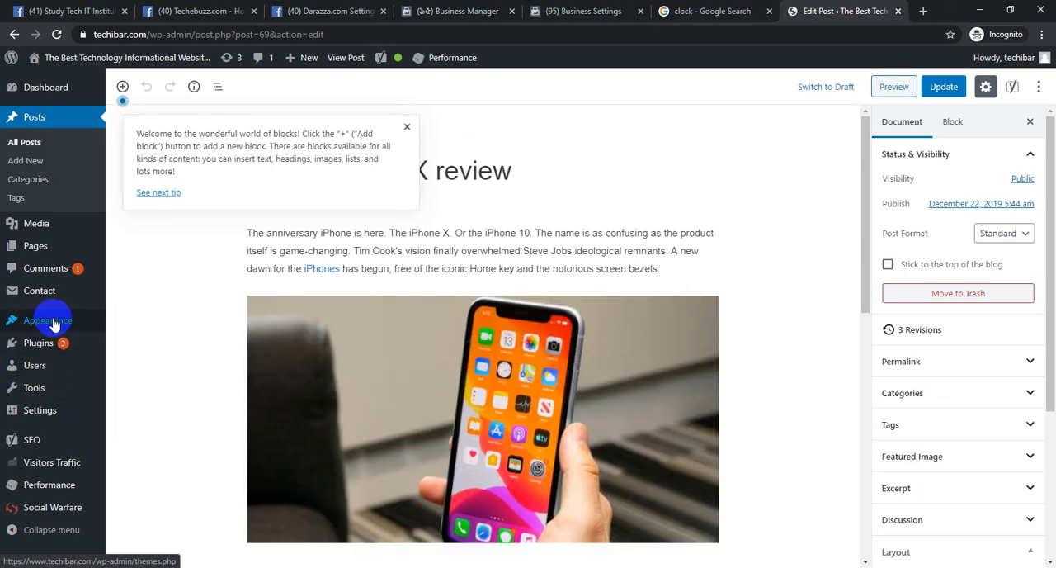
pyautogui.click(143, 418)
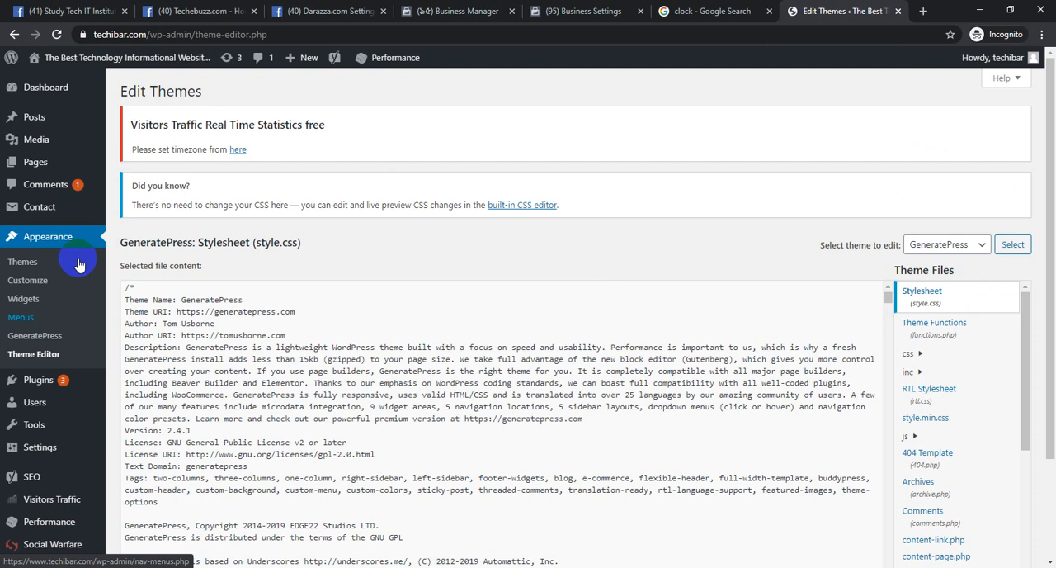
pyautogui.scroll(-2, 952, 212)
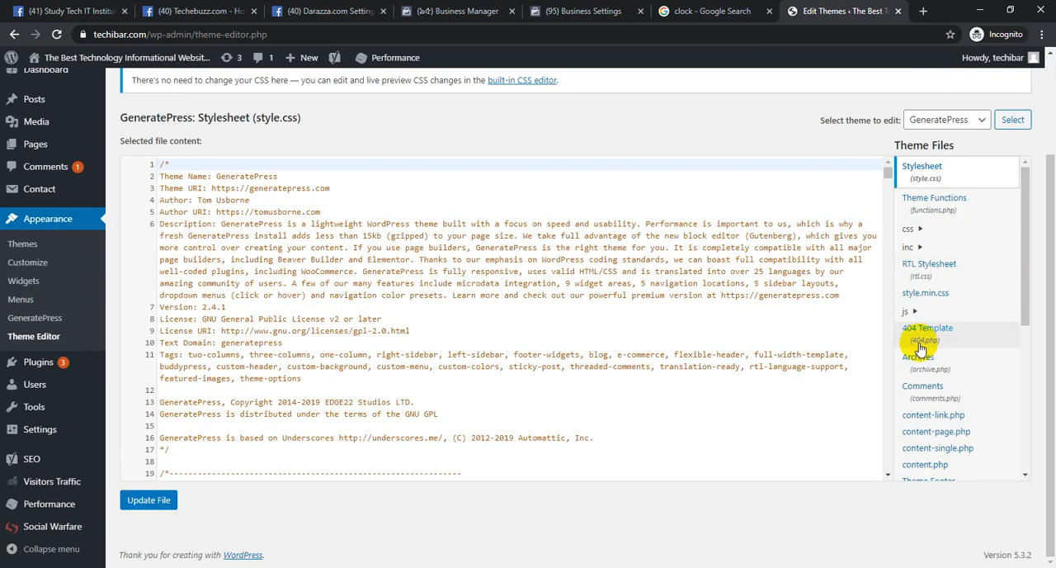
pyautogui.scroll(-2, 957, 334)
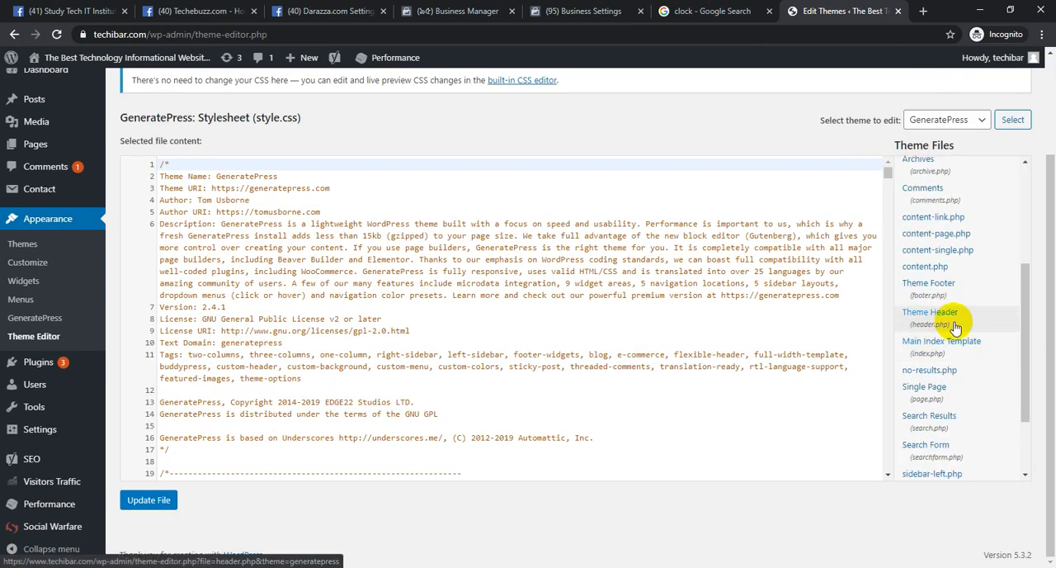
pyautogui.click(952, 327)
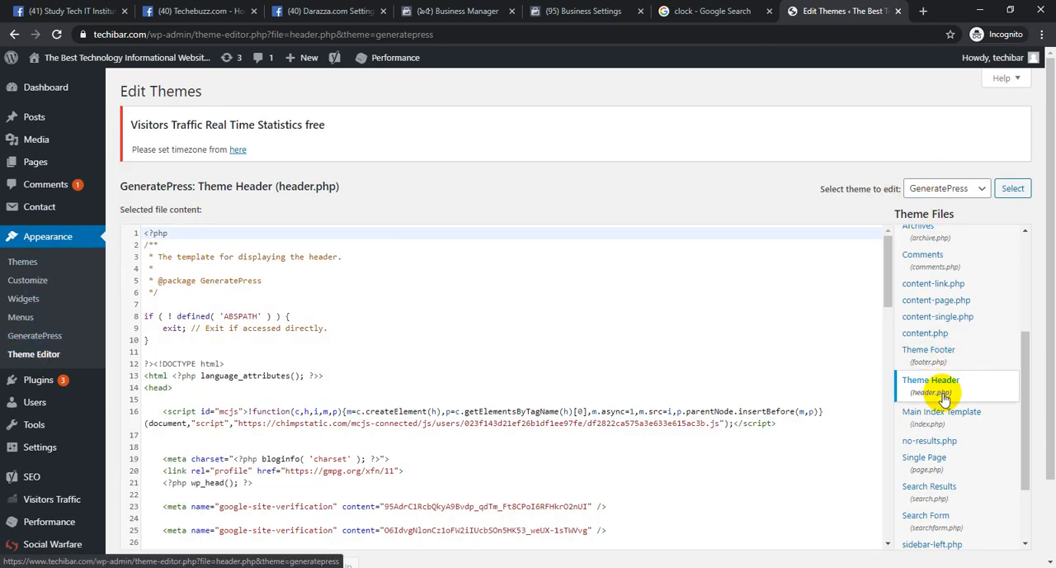
# Recheck the pixel installation instructions, then search header.php for "head" to locate the head section
pyautogui.click(483, 280)
pyautogui.click(581, 11)
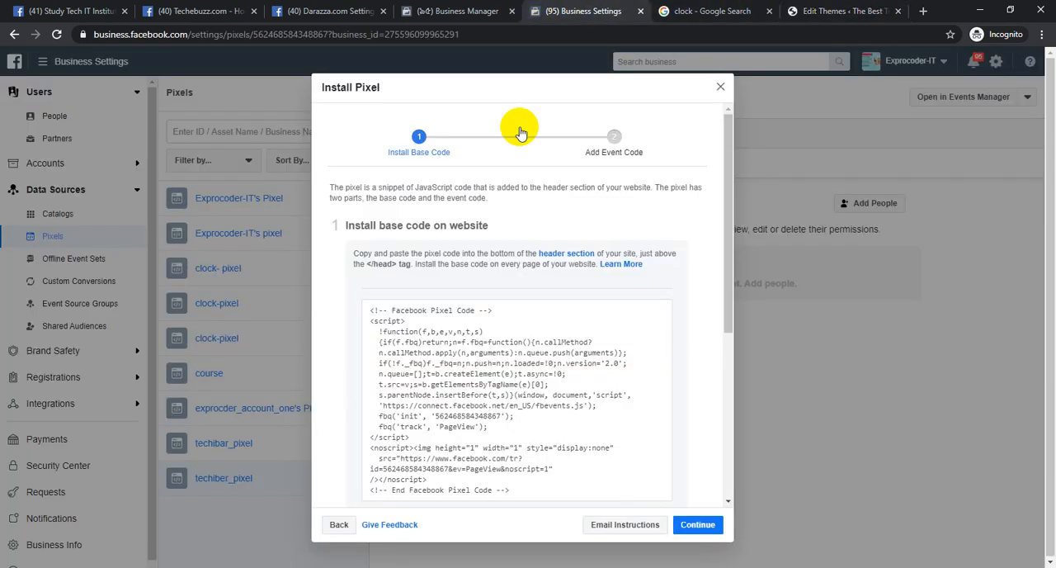
pyautogui.click(867, 6)
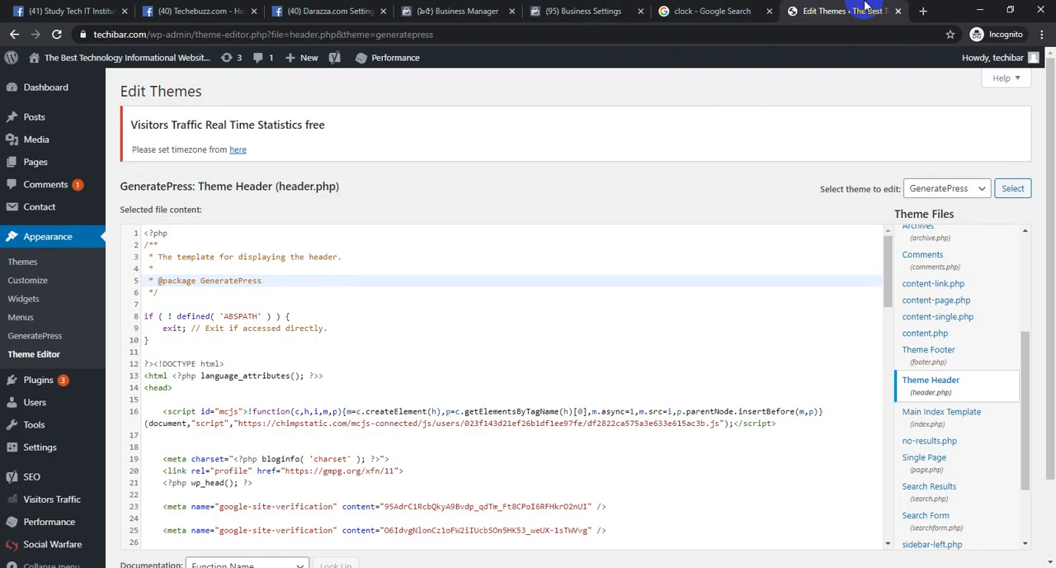
pyautogui.hotkey('ctrl', 'f')
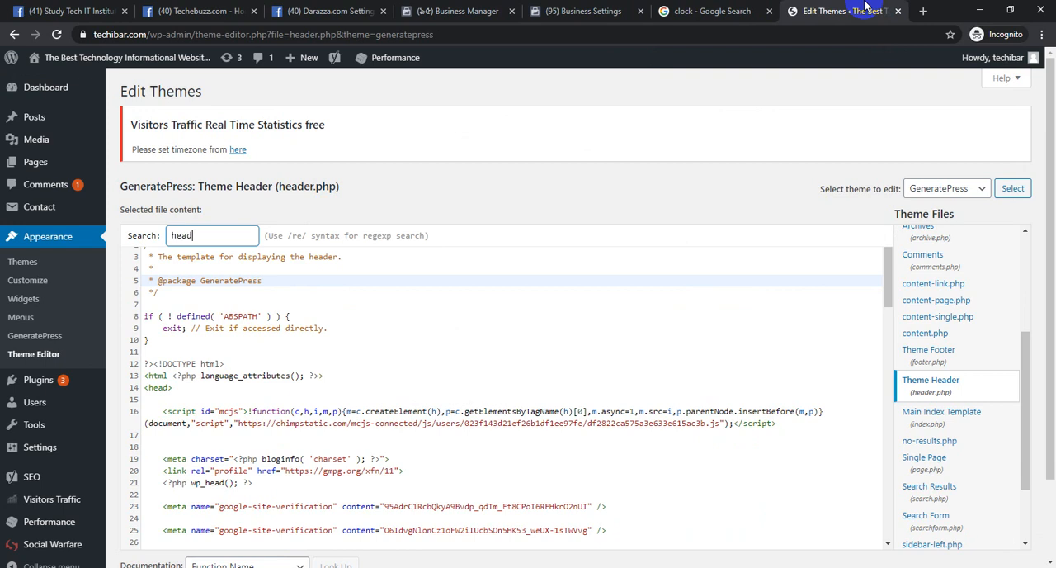
pyautogui.press('Return')
pyautogui.scroll(-5, 252, 299)
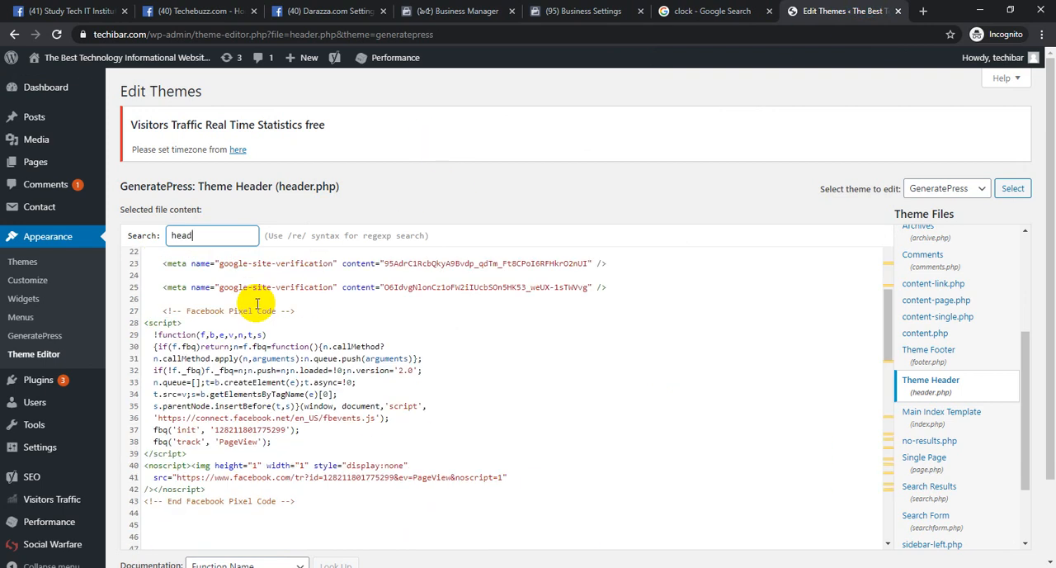
pyautogui.scroll(2, 233, 314)
pyautogui.scroll(1, 233, 315)
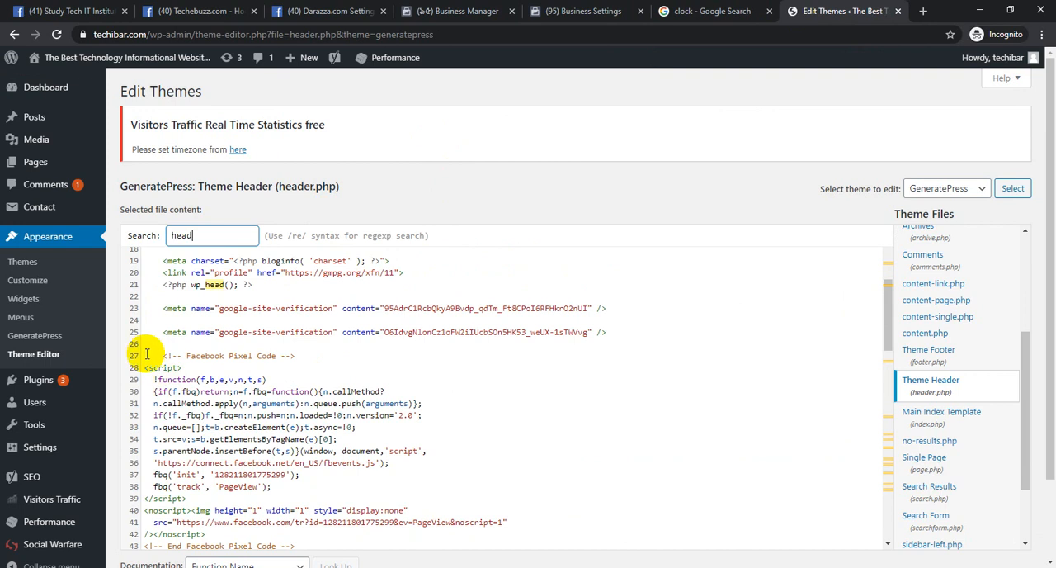
# Delete the existing Facebook Pixel code block from the head section of header.php, including its start and end comments
pyautogui.moveTo(146, 356); pyautogui.dragTo(326, 551)
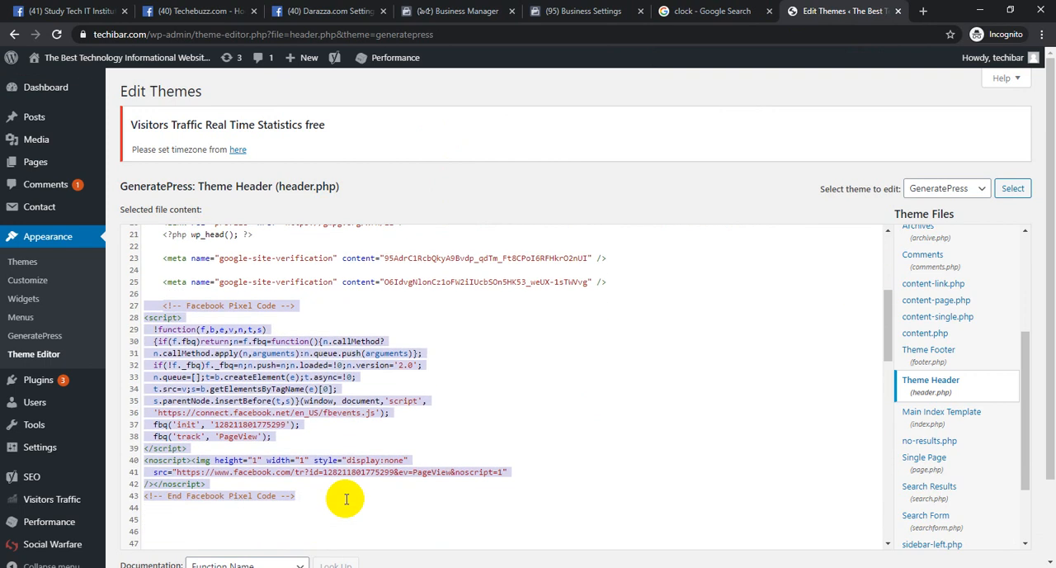
pyautogui.press('BackSpace')
pyautogui.press('Up')
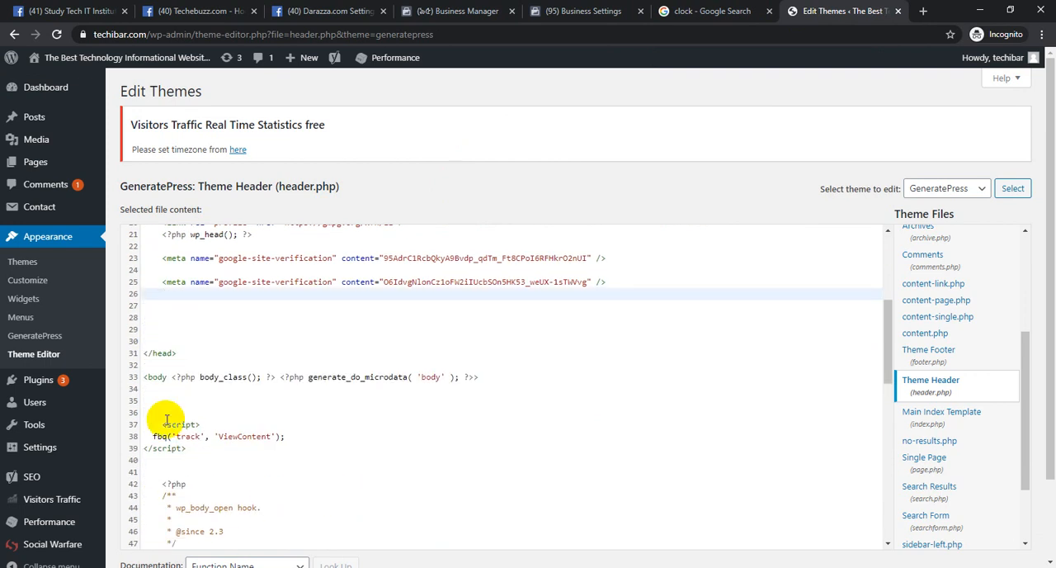
# Paste the copied Facebook pixel base code just above the closing </head> tag and save the changes to header.php
pyautogui.click(157, 353)
pyautogui.click(189, 316)
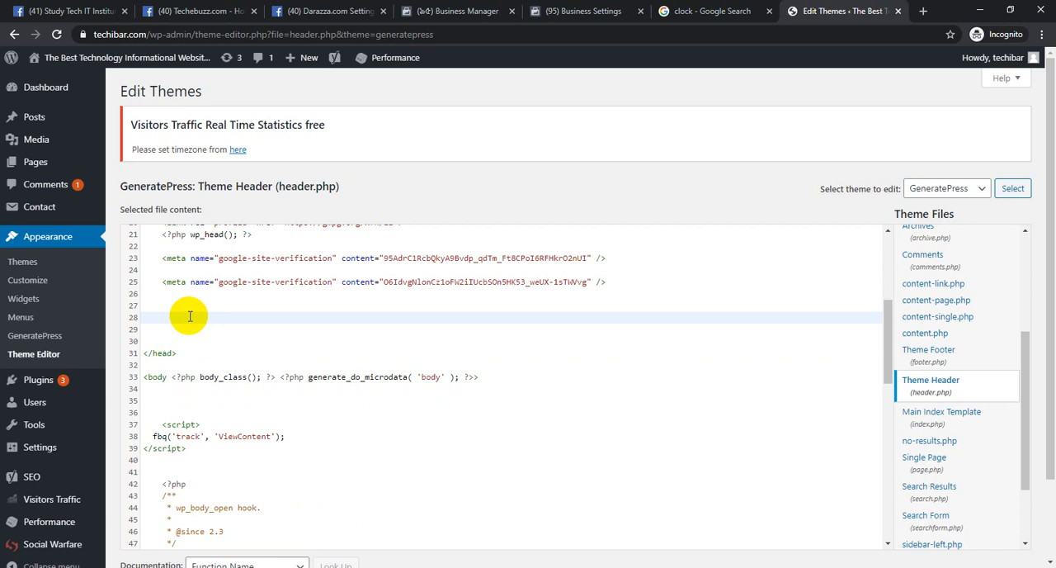
pyautogui.hotkey('ctrl', 'v')
pyautogui.scroll(3, 247, 281)
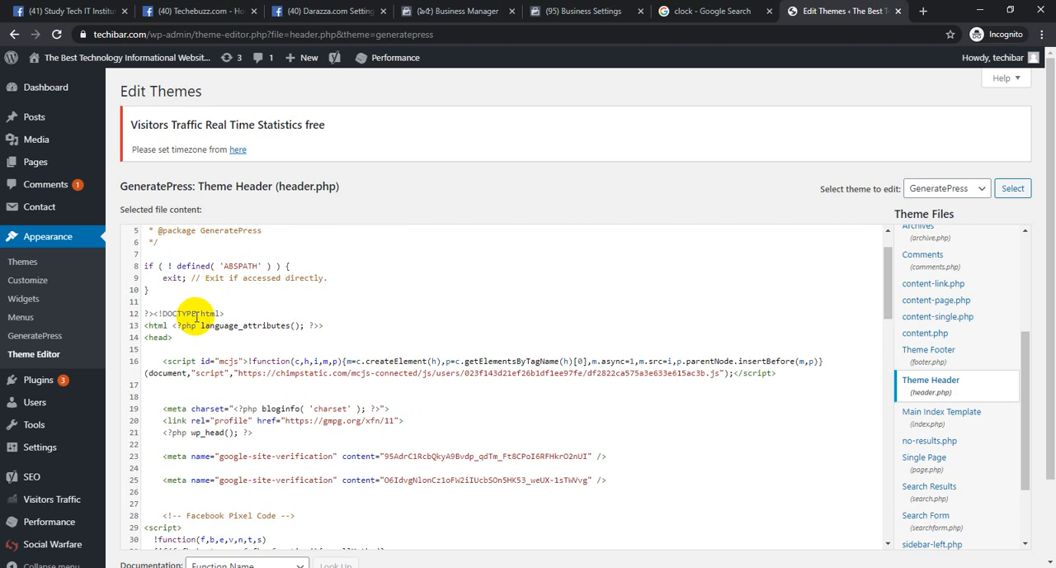
pyautogui.scroll(-10, 247, 405)
pyautogui.click(161, 337)
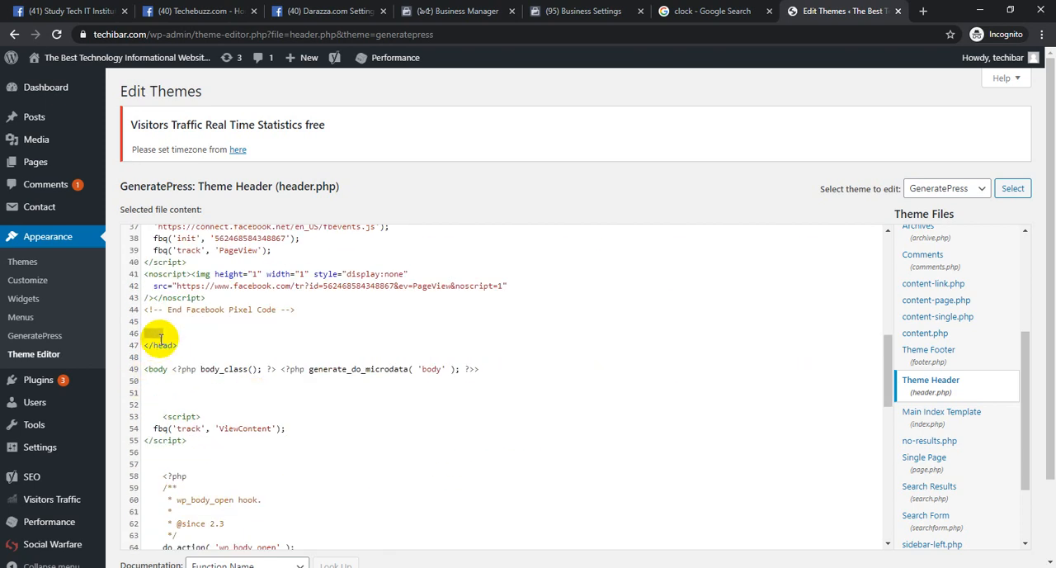
pyautogui.doubleClick(167, 346)
pyautogui.moveTo(1050, 299); pyautogui.dragTo(1049, 396)
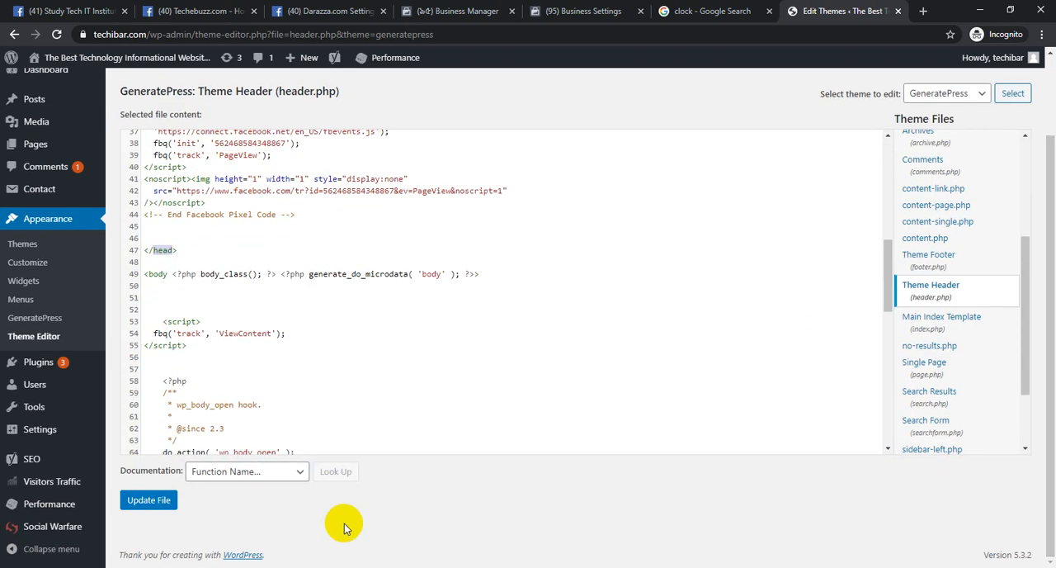
pyautogui.click(147, 500)
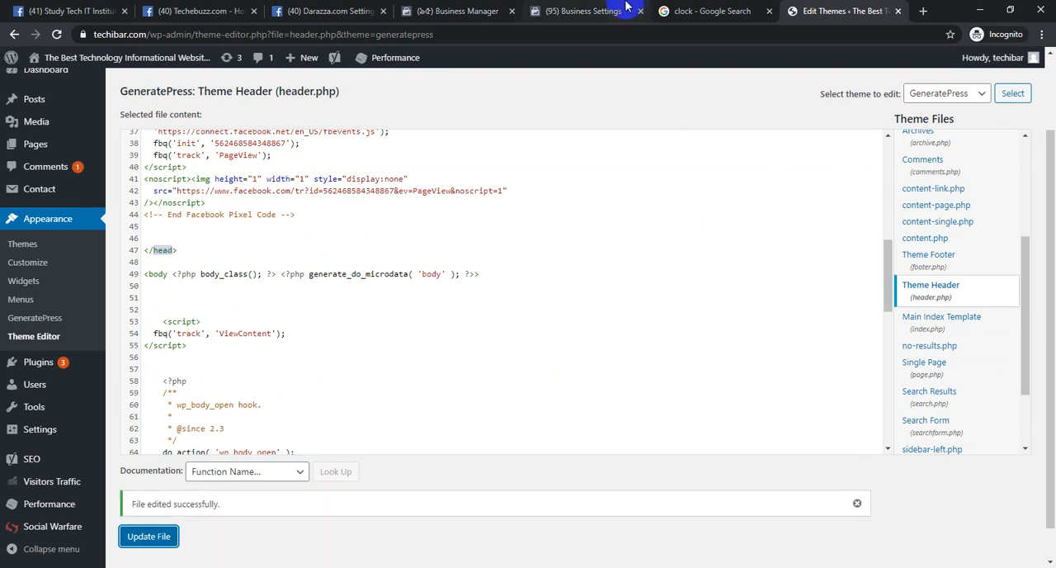
pyautogui.click(583, 11)
pyautogui.click(601, 384)
pyautogui.scroll(-3, 597, 302)
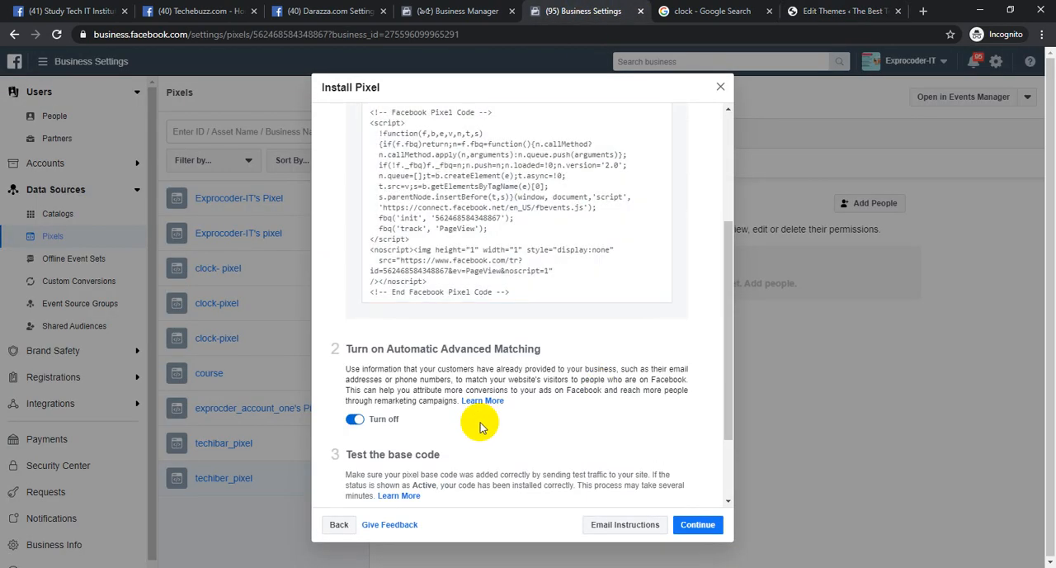
pyautogui.scroll(-1, 484, 424)
pyautogui.click(532, 461)
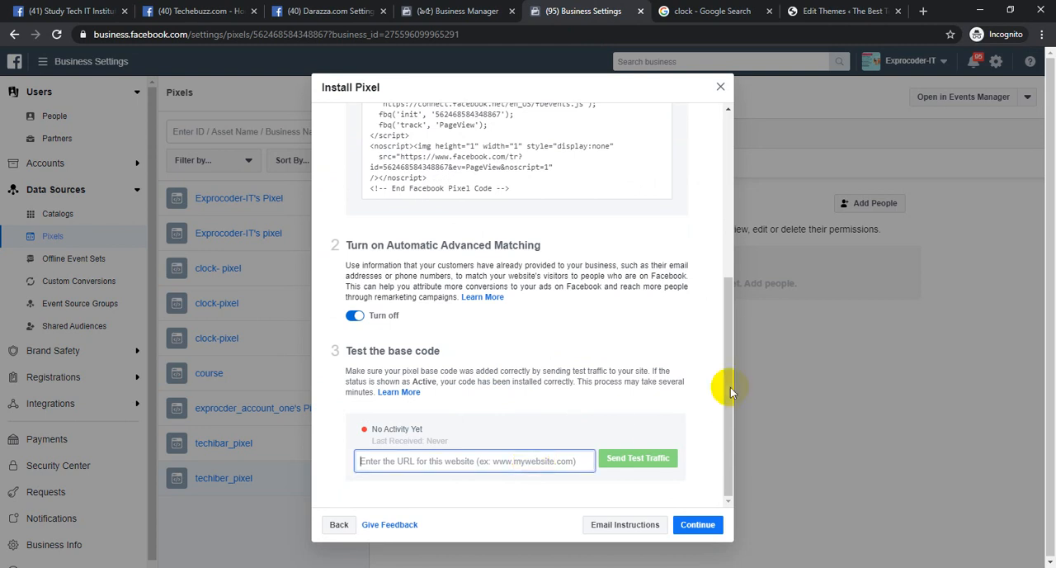
pyautogui.click(835, 10)
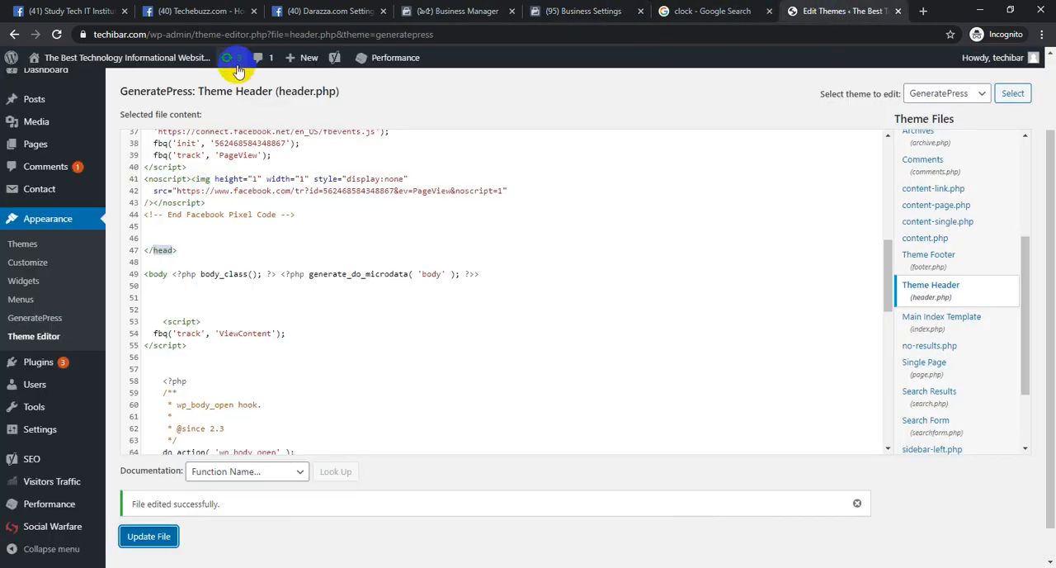
pyautogui.moveTo(148, 35); pyautogui.dragTo(89, 35)
pyautogui.hotkey('ctrl', 'c')
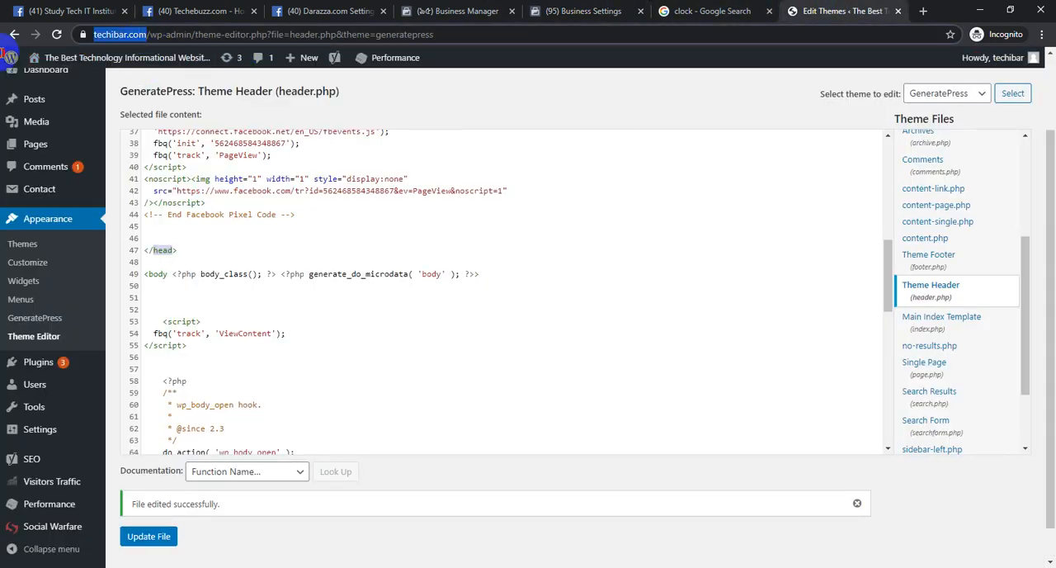
pyautogui.moveTo(4, 62)
pyautogui.click(584, 11)
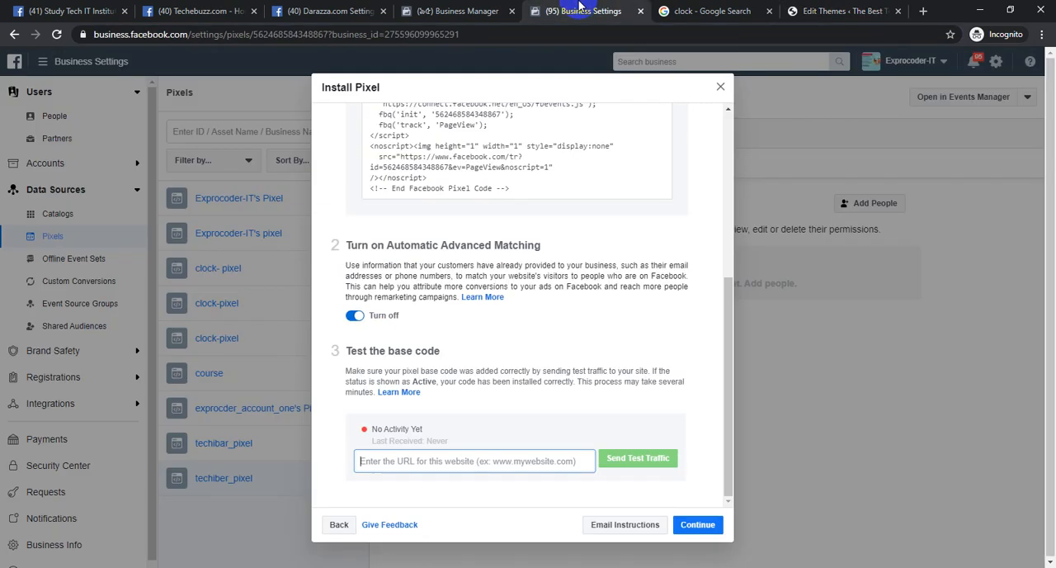
pyautogui.hotkey('ctrl', 'v')
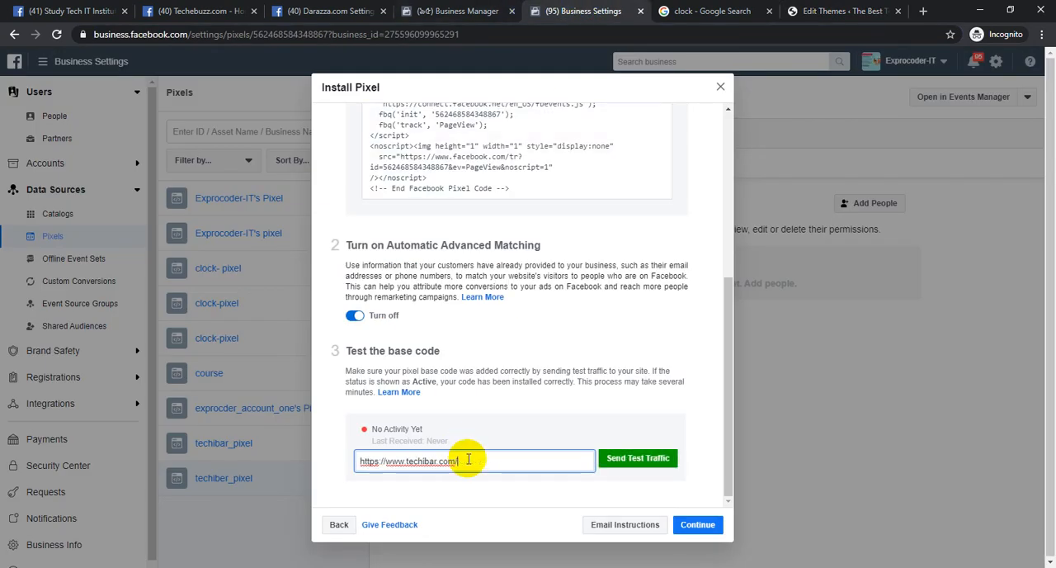
pyautogui.click(642, 460)
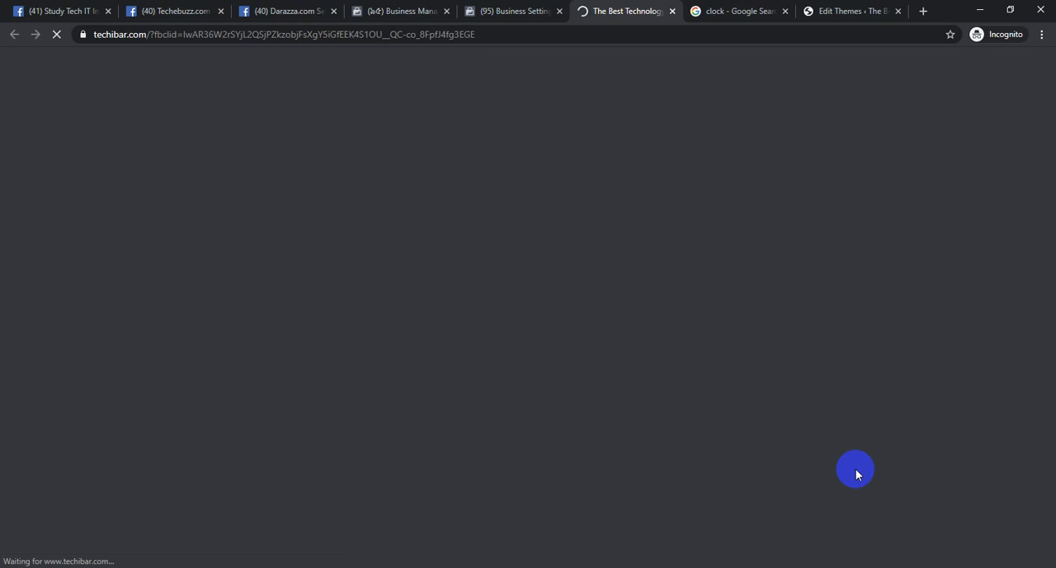
# Browse the techibar.com home page, open the "Apple iPhone X review" post and look through it
pyautogui.scroll(-10, 417, 342)
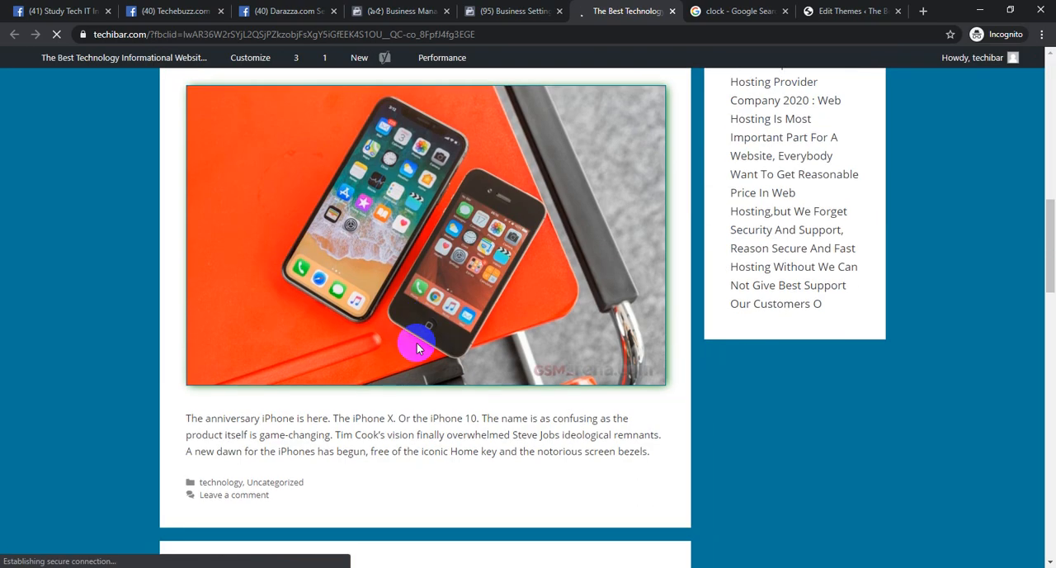
pyautogui.scroll(3, 319, 448)
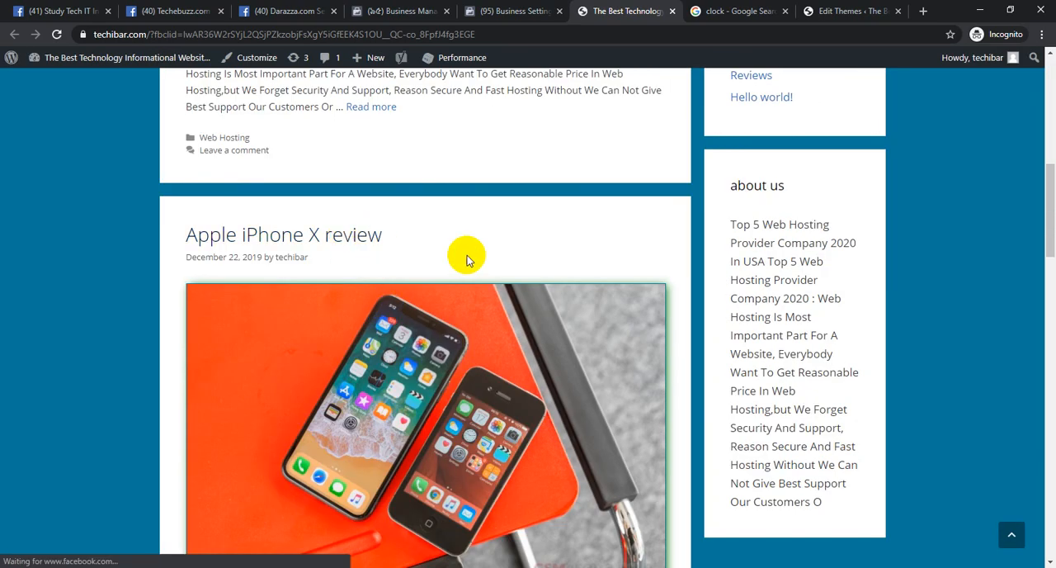
pyautogui.click(466, 258)
pyautogui.scroll(-6, 497, 318)
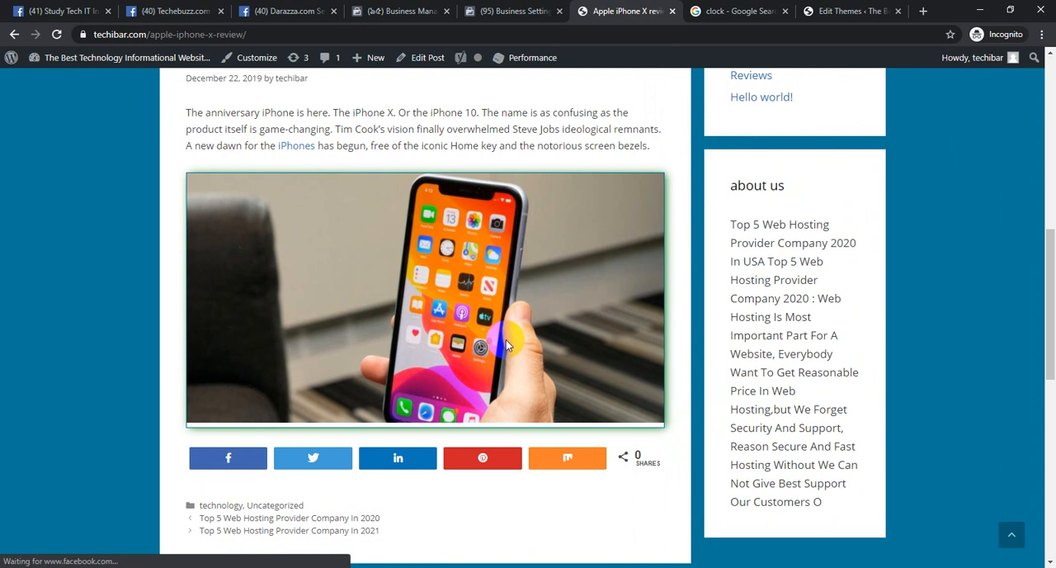
# Return to the Install Pixel dialog in Business Settings, continue to event setup and choose to add event code manually
pyautogui.click(403, 10)
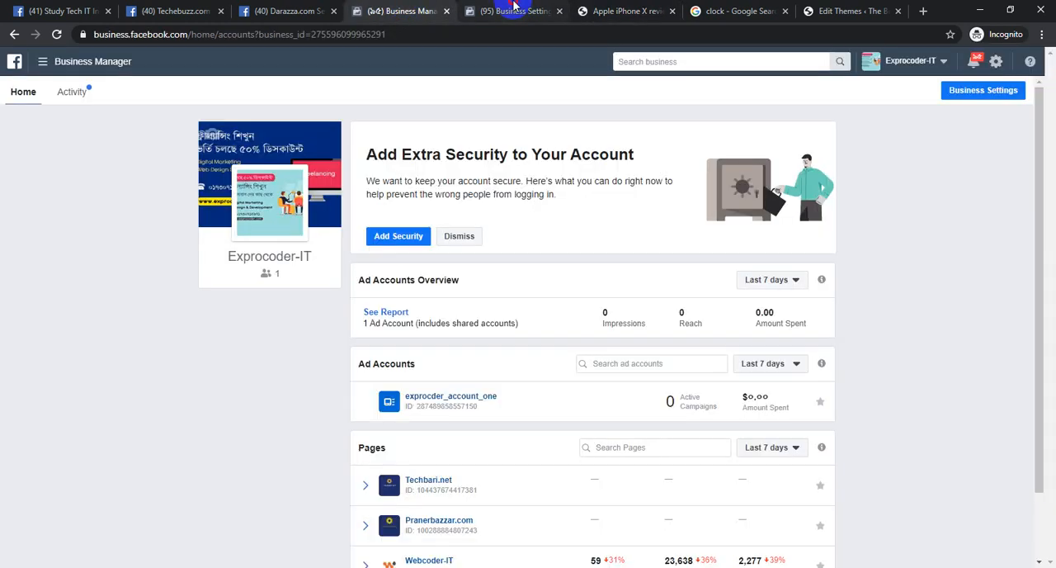
pyautogui.click(514, 8)
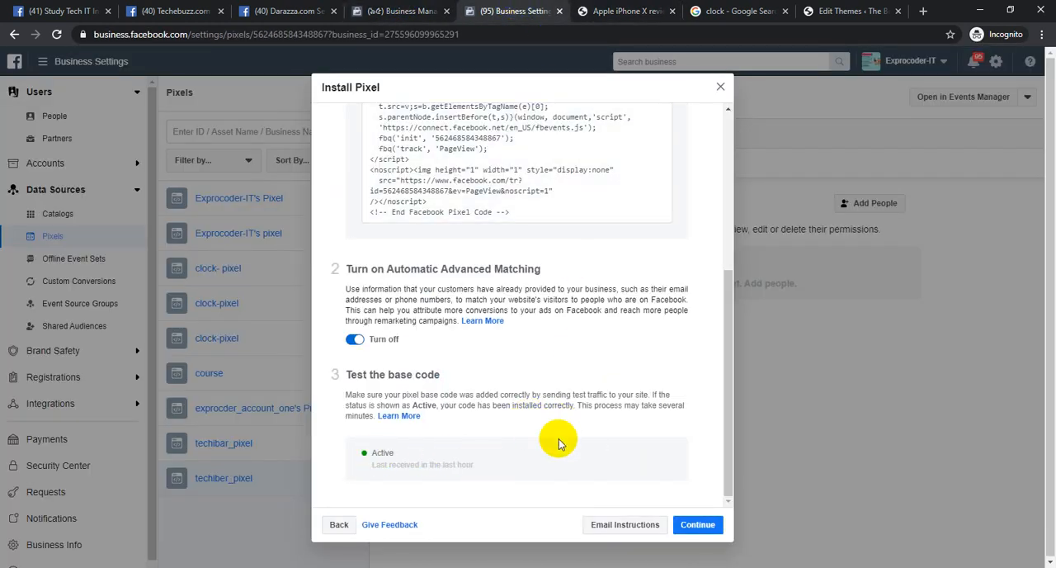
pyautogui.click(698, 525)
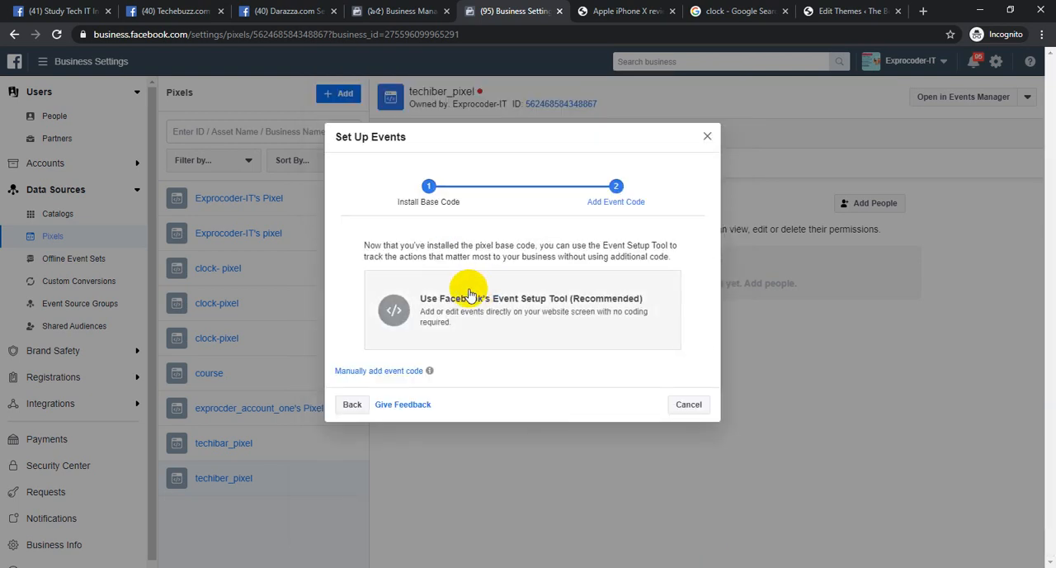
pyautogui.click(380, 371)
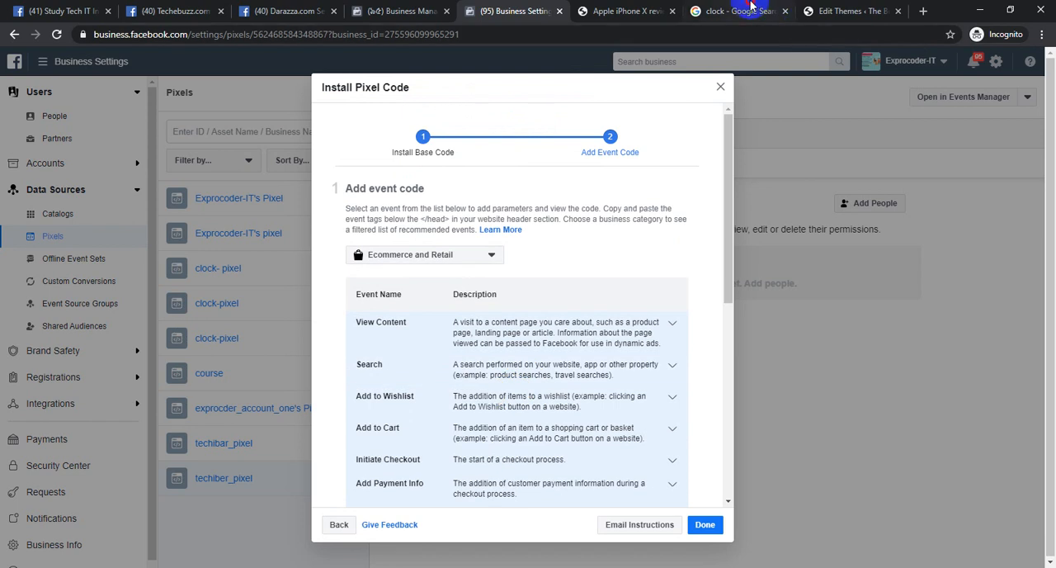
# Return to the techibar.com site, open its home page and look through the listed posts
pyautogui.click(749, 8)
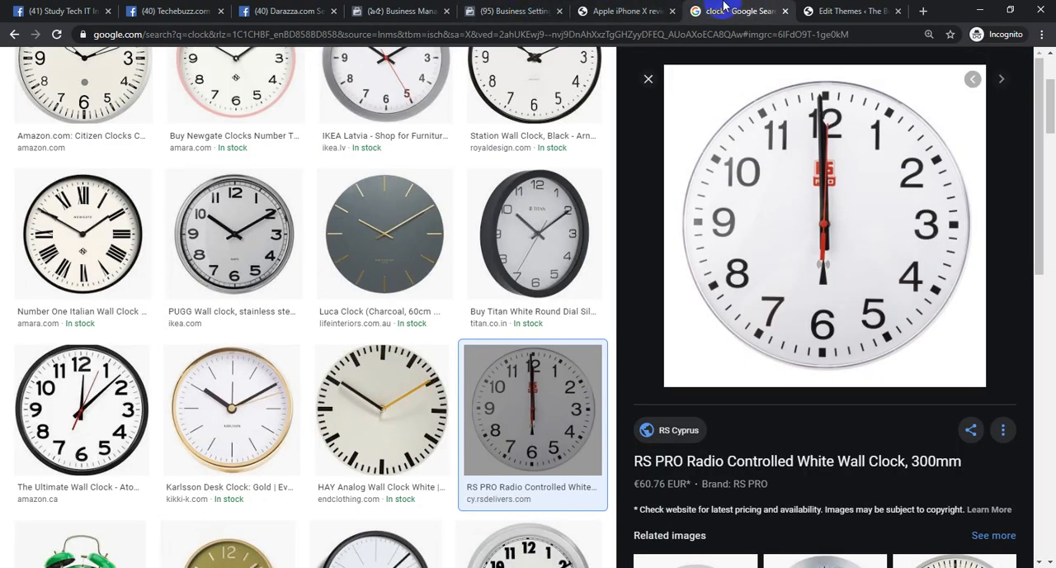
pyautogui.click(845, 7)
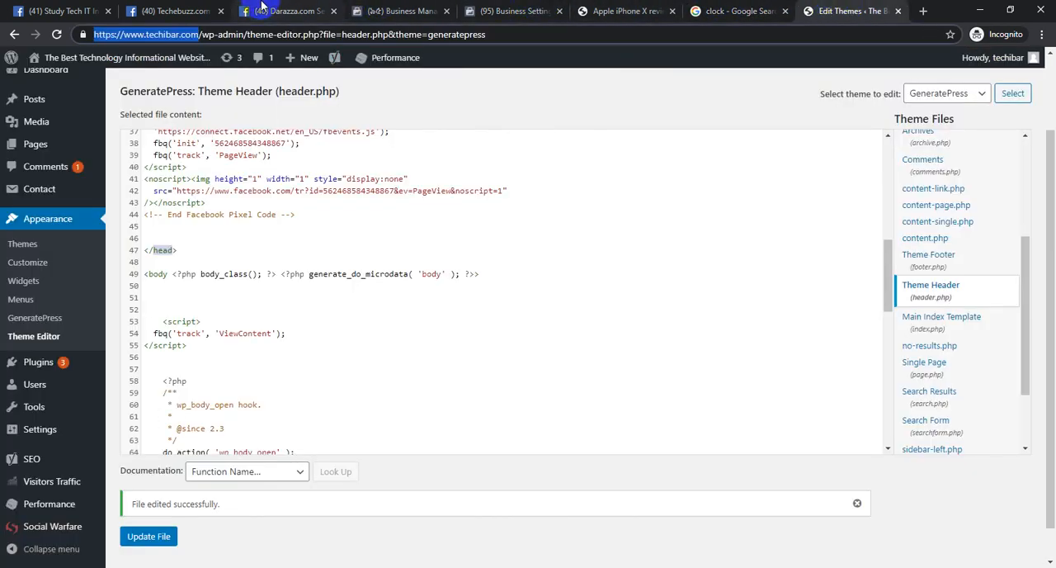
pyautogui.click(584, 8)
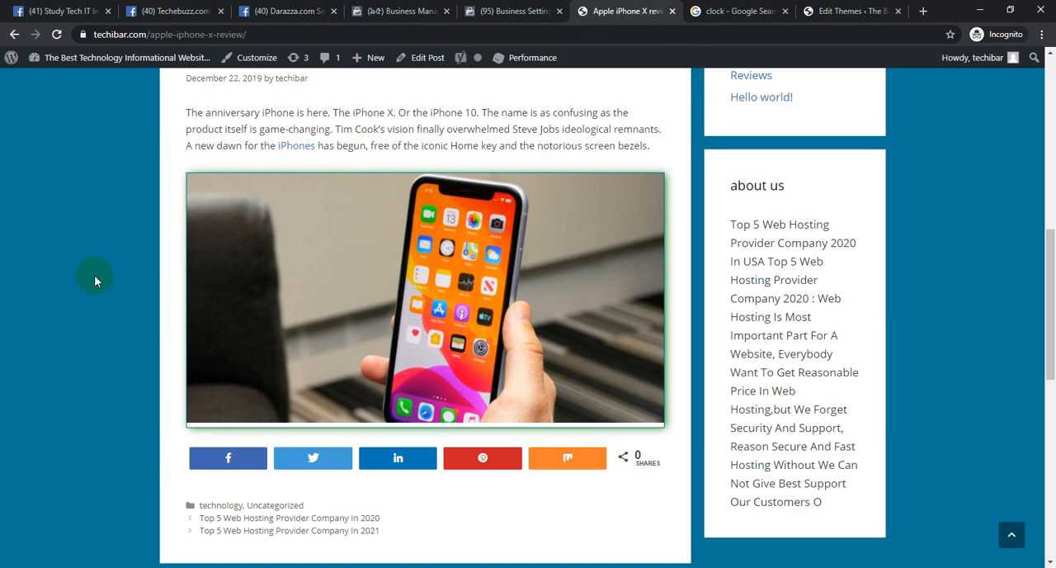
pyautogui.click(283, 394)
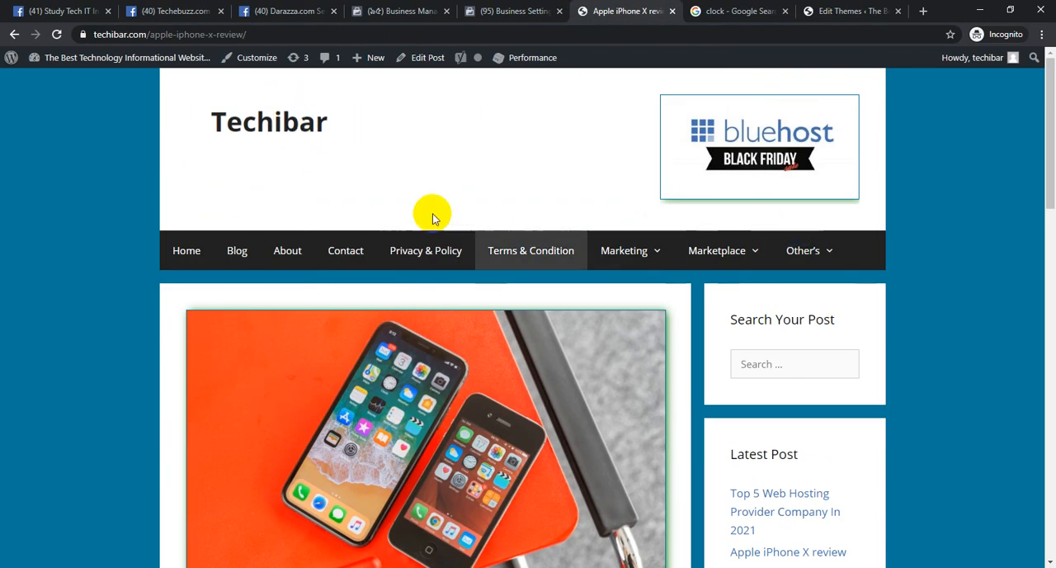
pyautogui.click(283, 122)
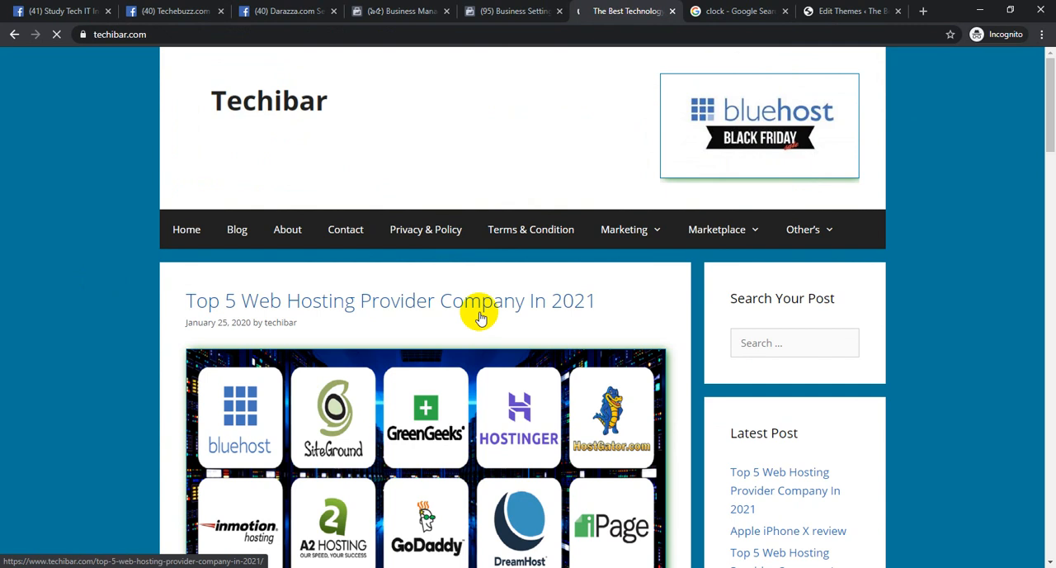
pyautogui.scroll(-5, 437, 438)
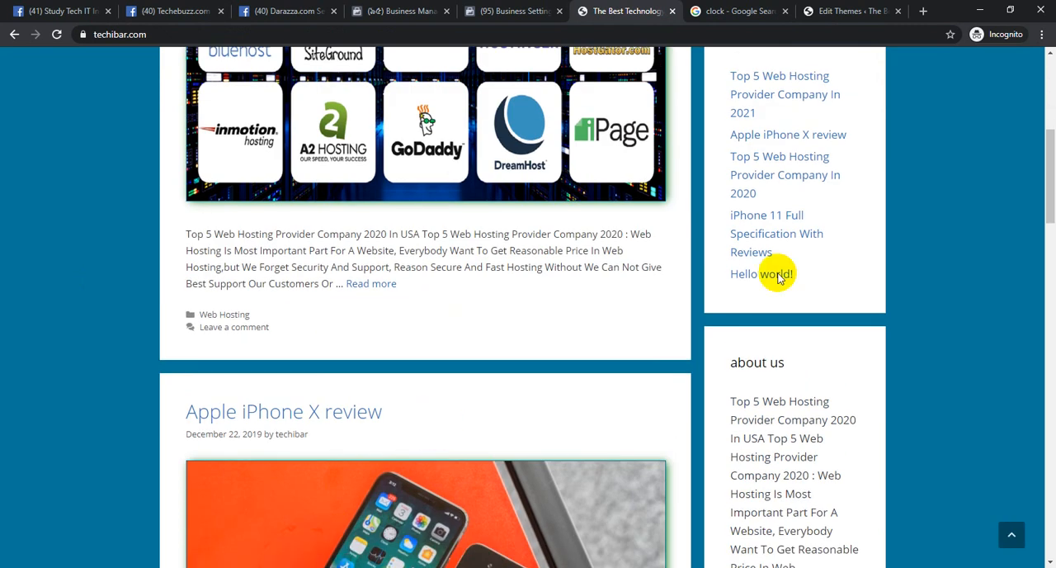
pyautogui.scroll(-5, 377, 410)
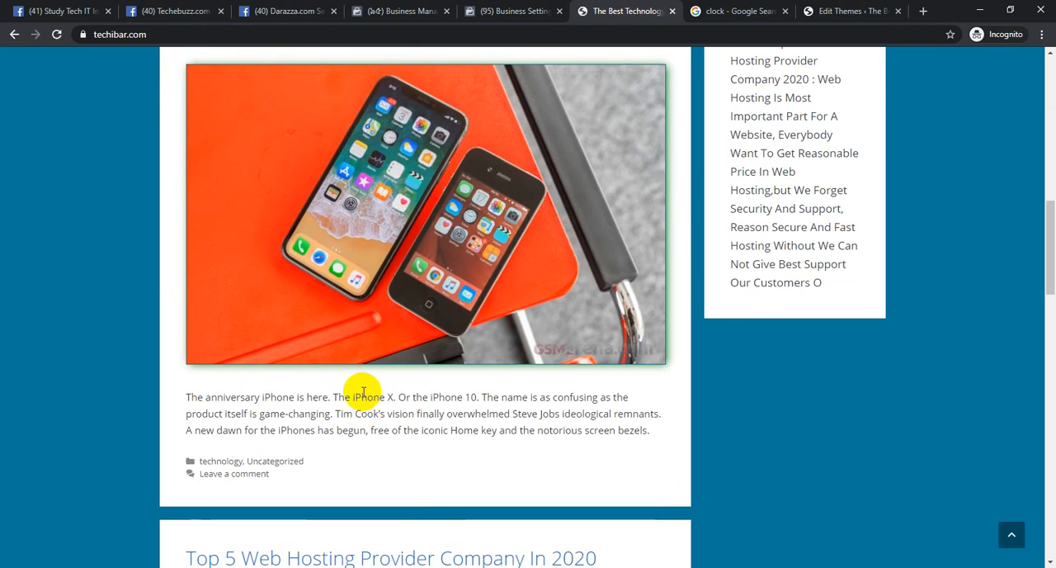
pyautogui.scroll(-12, 363, 396)
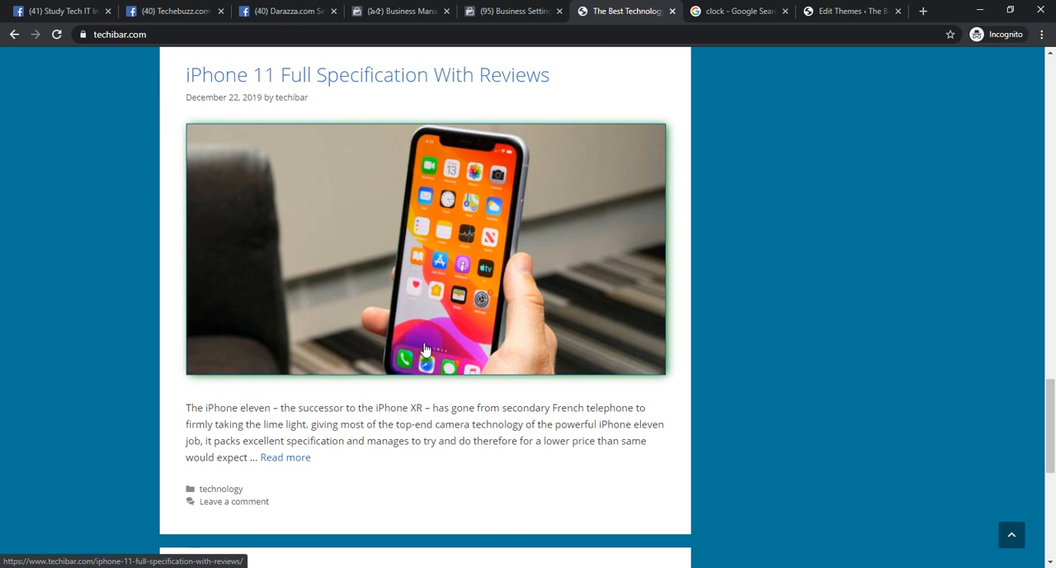
pyautogui.scroll(-5, 425, 349)
pyautogui.scroll(-5, 358, 401)
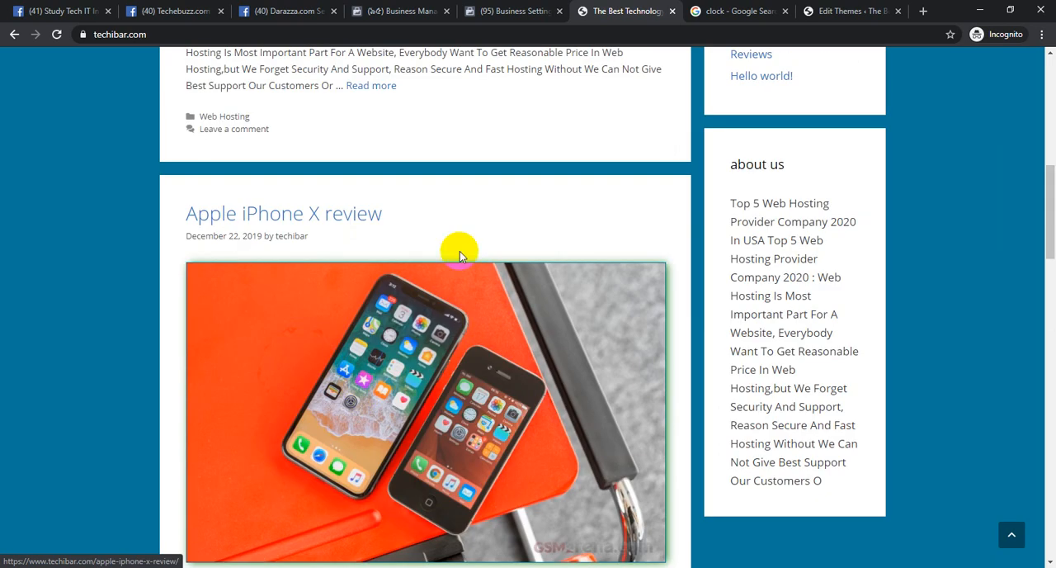
# Open the "Apple iPhone X review" post from the home page and look through its content
pyautogui.click(334, 217)
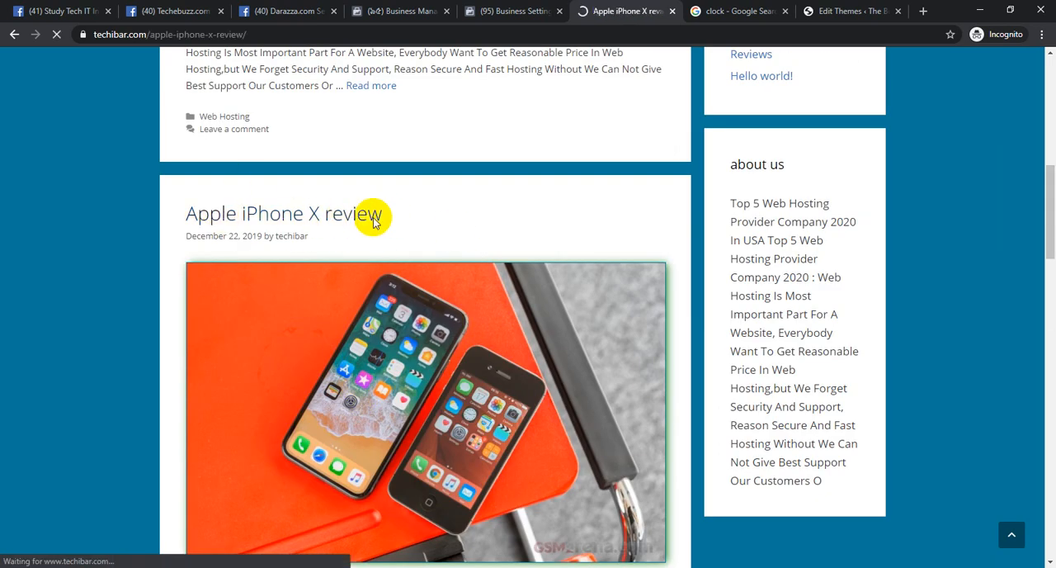
pyautogui.scroll(-10, 431, 373)
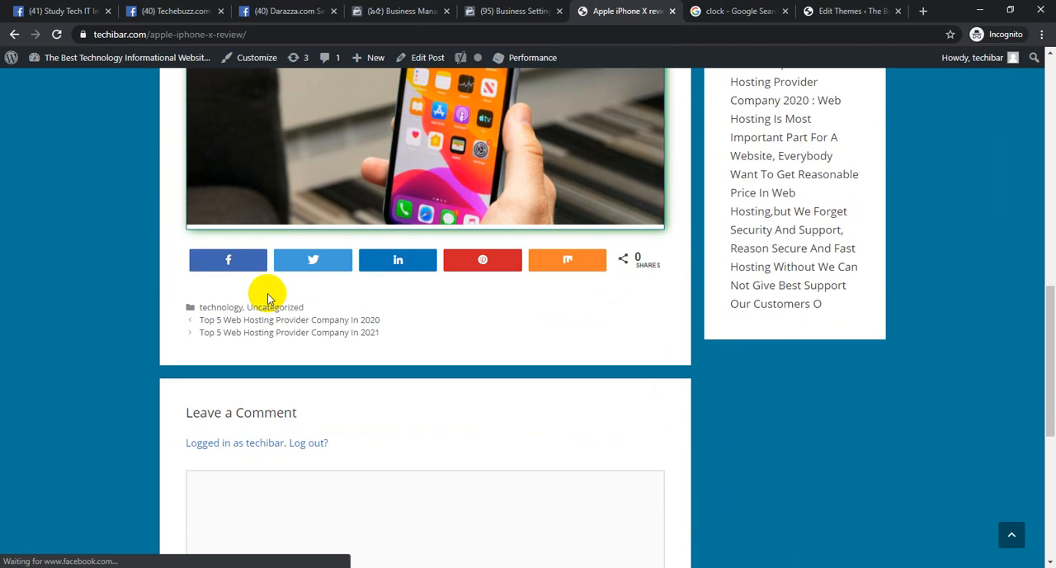
pyautogui.scroll(3, 323, 278)
pyautogui.scroll(3, 293, 251)
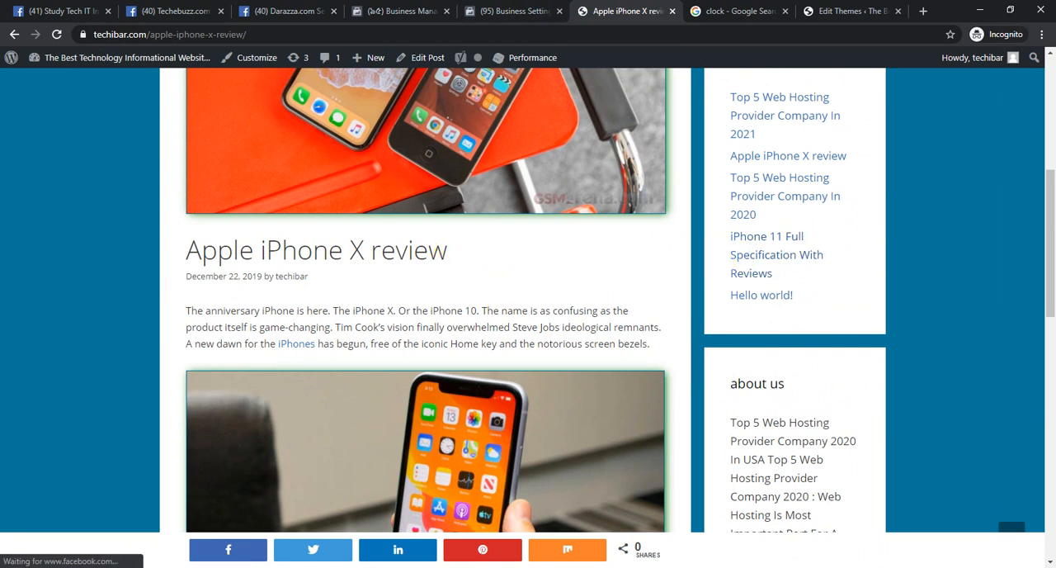
# Back in the Install Pixel Code dialog, review the event list and set the business category to Technology
pyautogui.click(490, 7)
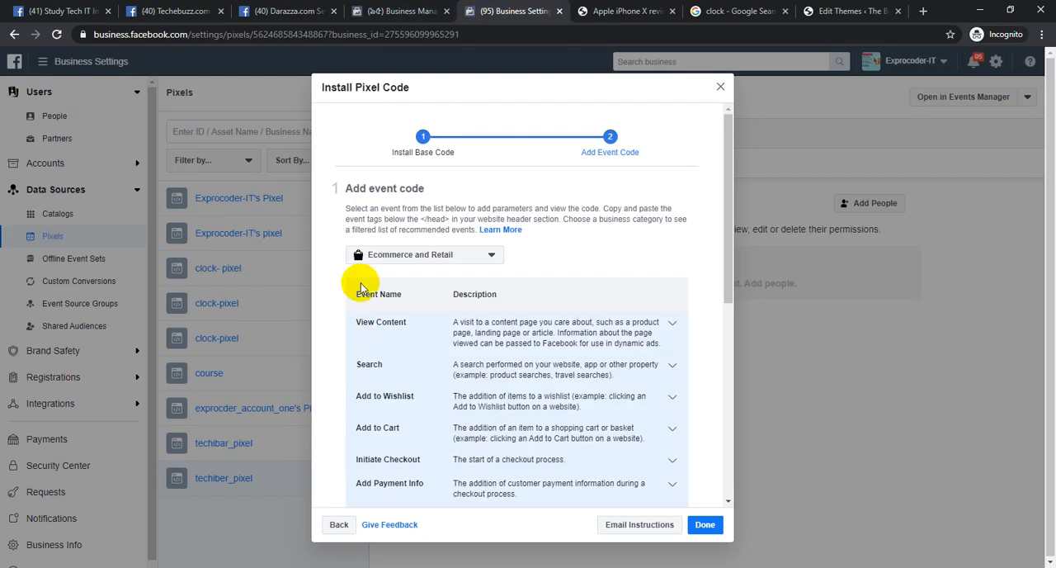
pyautogui.scroll(-4, 419, 297)
pyautogui.scroll(-3, 391, 285)
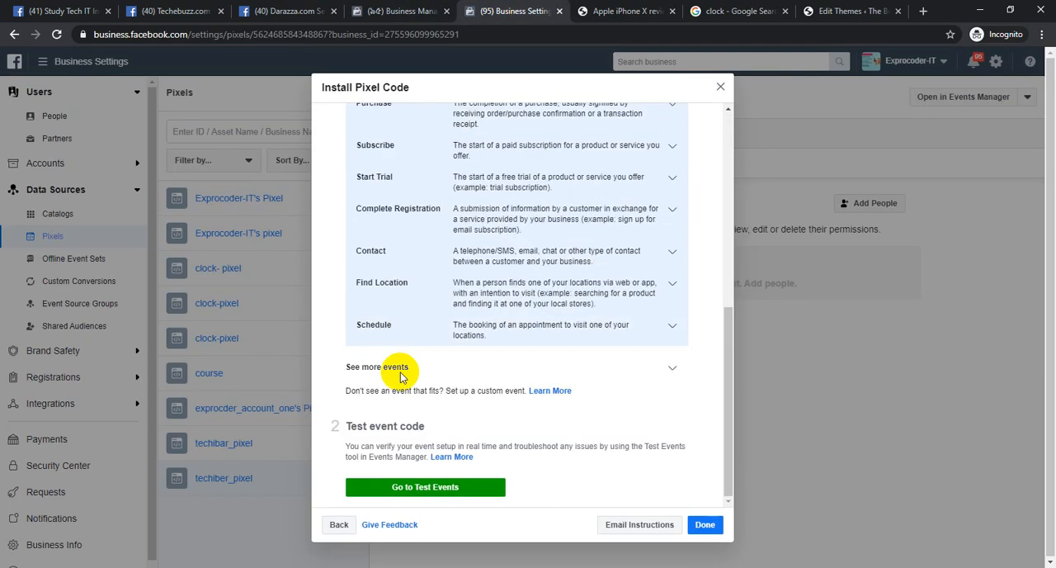
pyautogui.scroll(7, 413, 403)
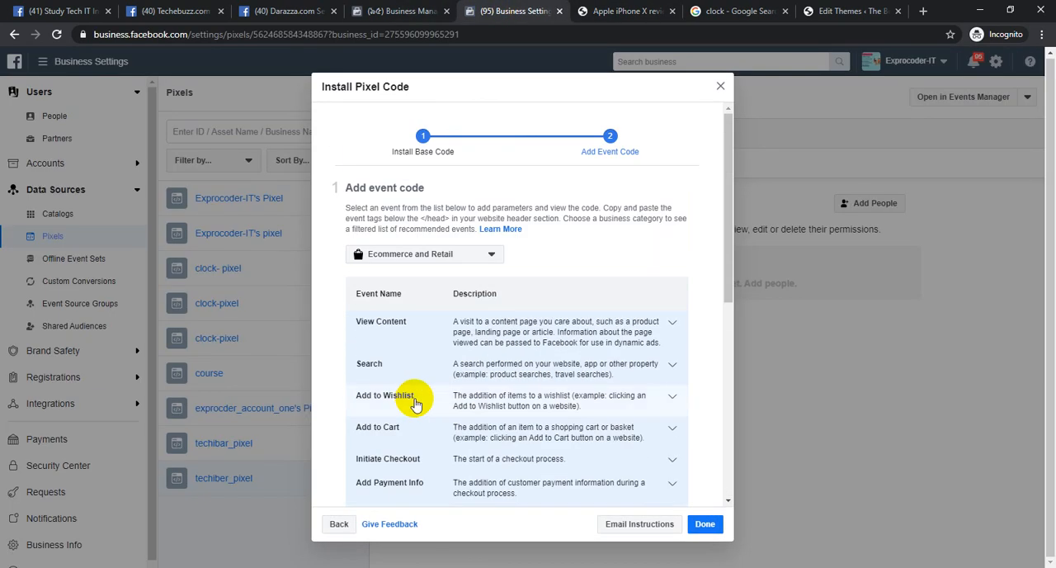
pyautogui.click(443, 253)
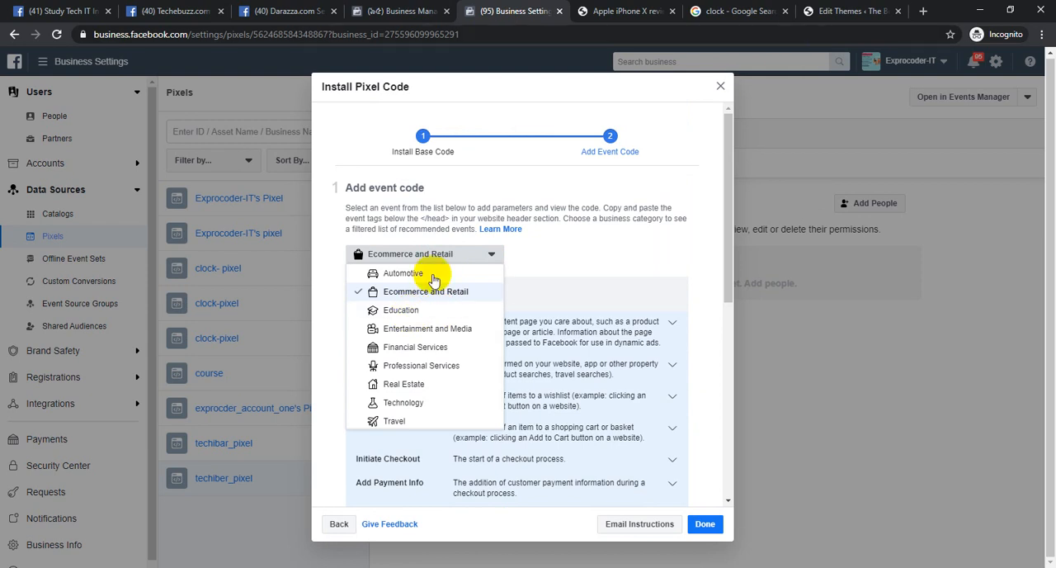
pyautogui.press('Return')
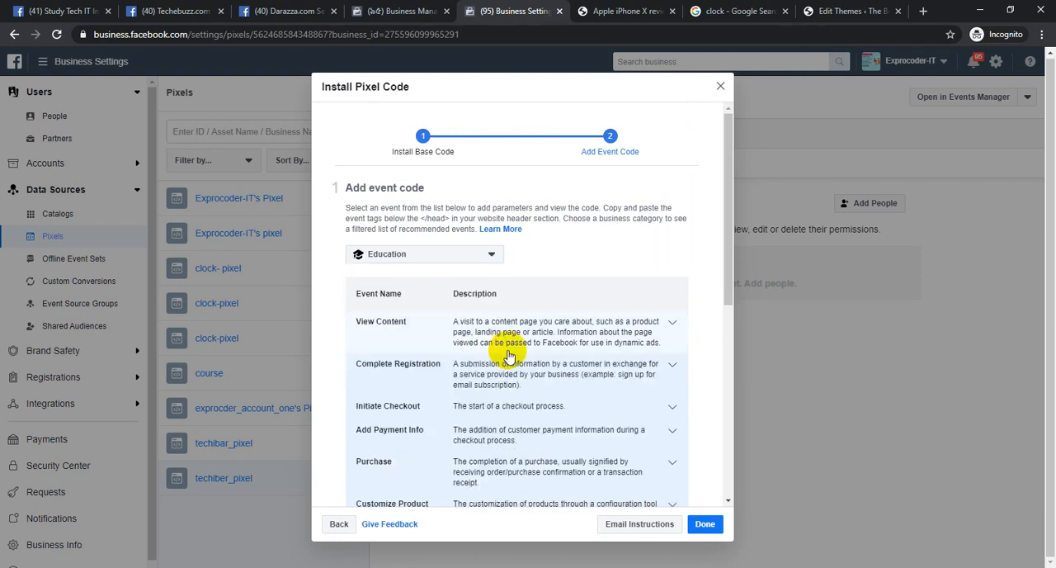
pyautogui.click(446, 254)
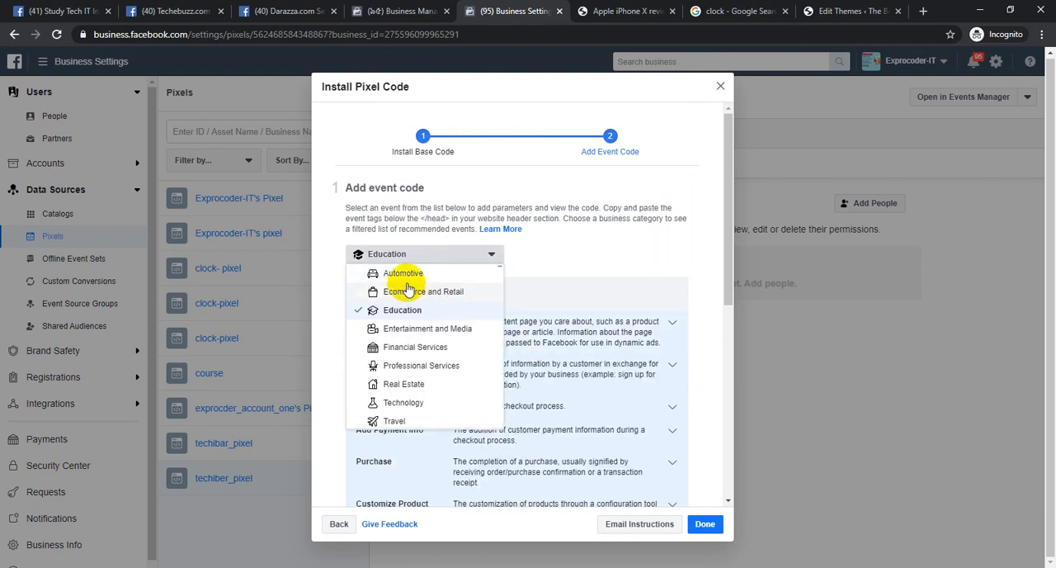
pyautogui.click(429, 403)
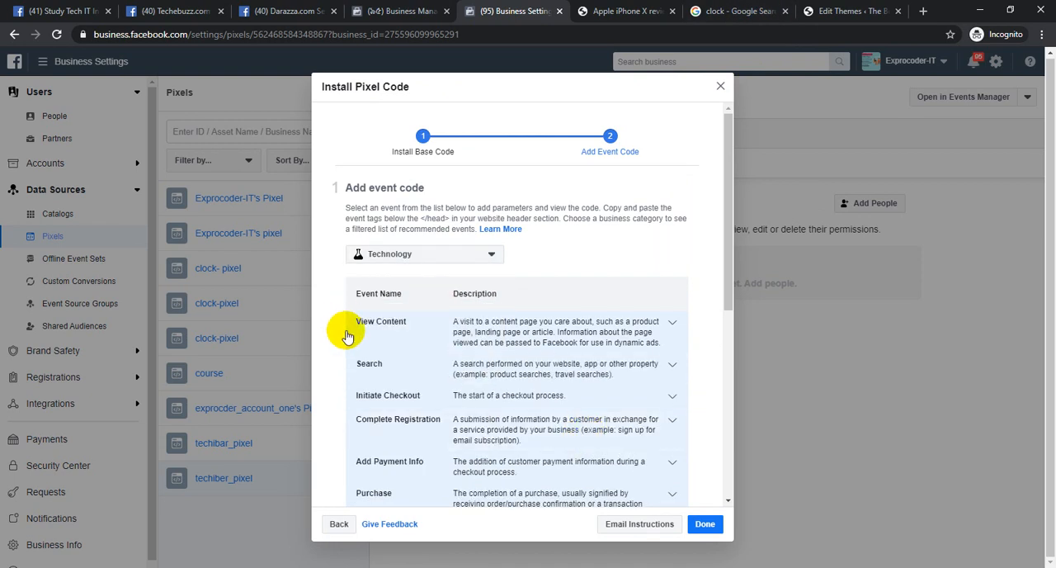
# Expand the View Content event and copy its page-load tracking code to the clipboard
pyautogui.click(521, 341)
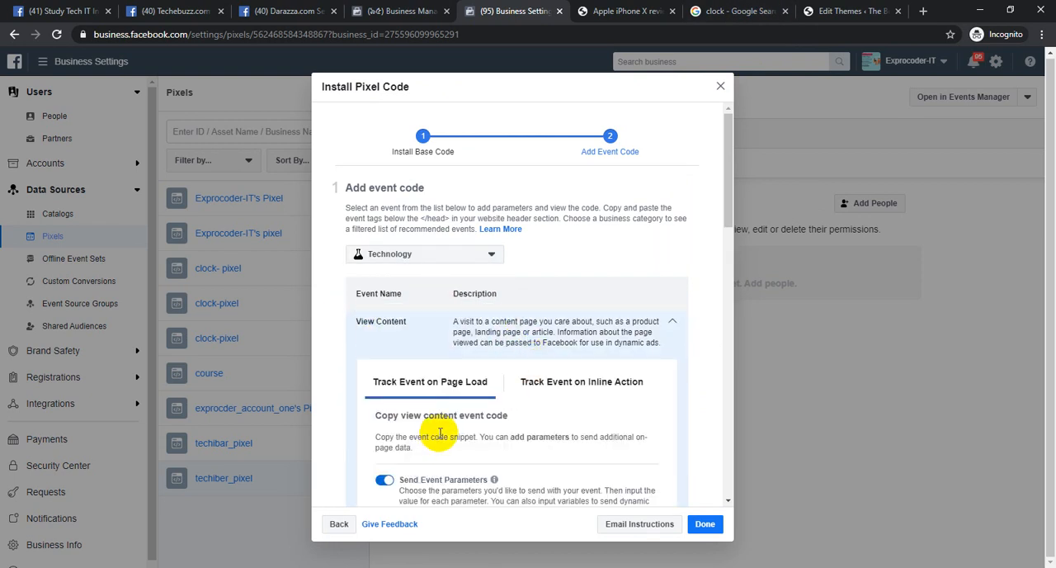
pyautogui.scroll(-5, 463, 363)
pyautogui.scroll(-2, 477, 332)
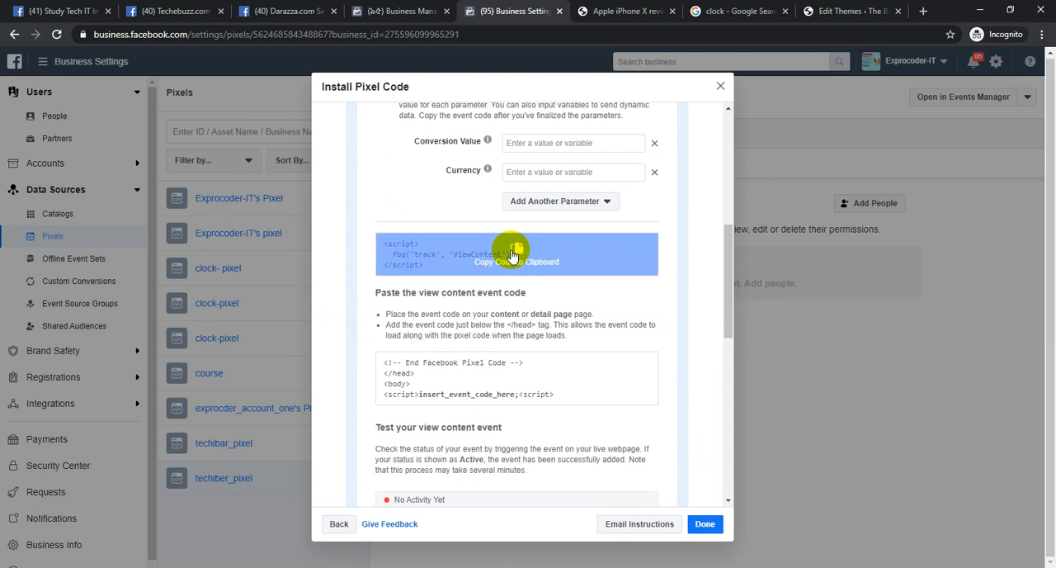
pyautogui.click(577, 260)
# Close the browser tab with the Google image search for "clock"
pyautogui.click(810, 10)
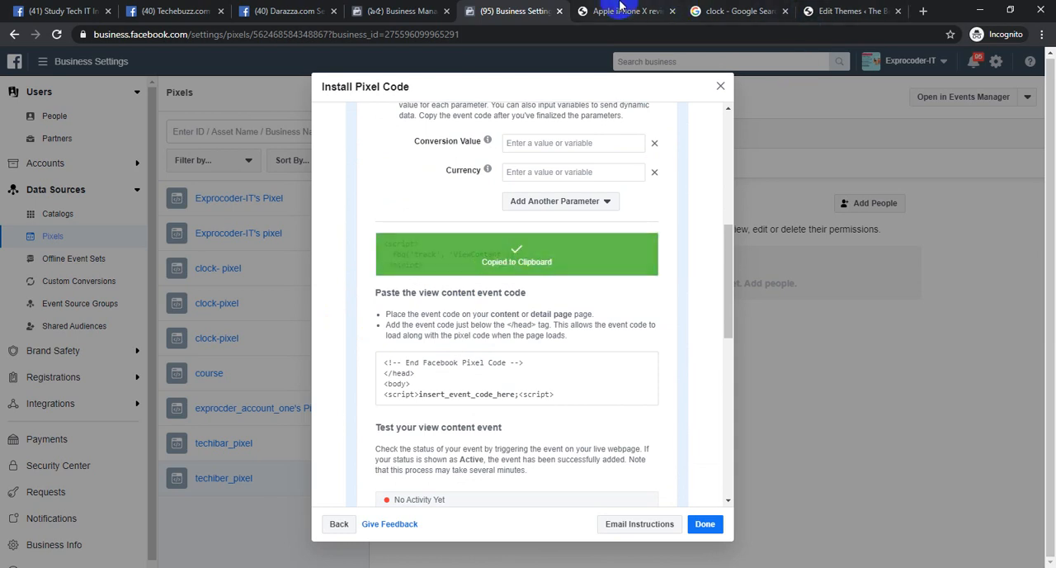
pyautogui.click(621, 10)
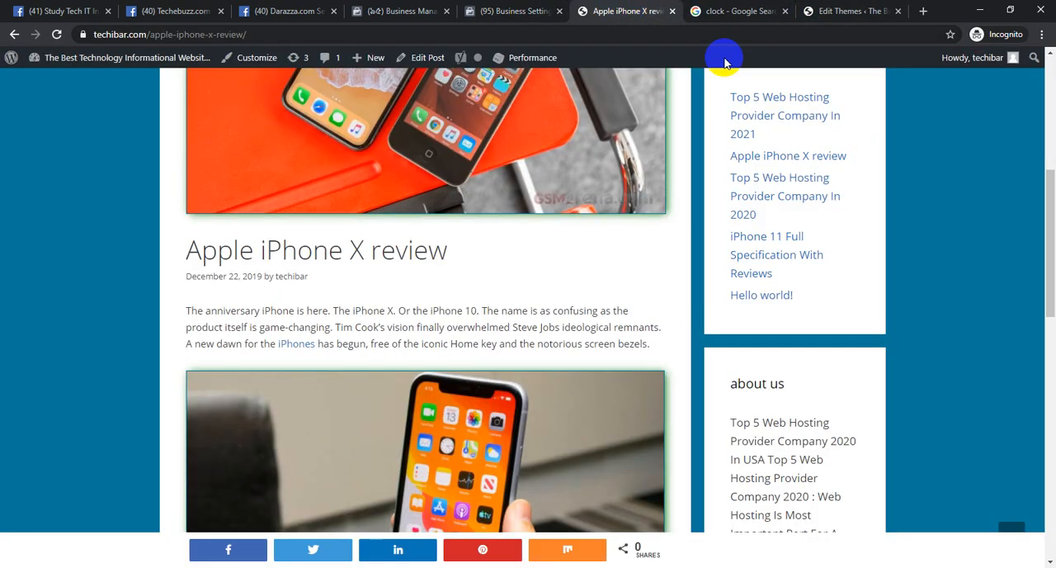
pyautogui.click(772, 7)
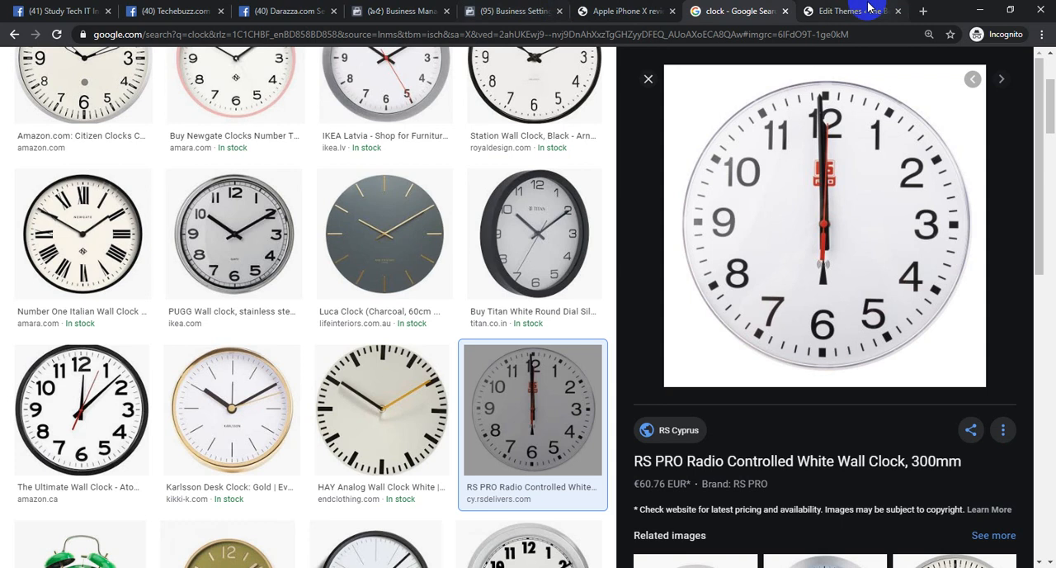
pyautogui.click(785, 11)
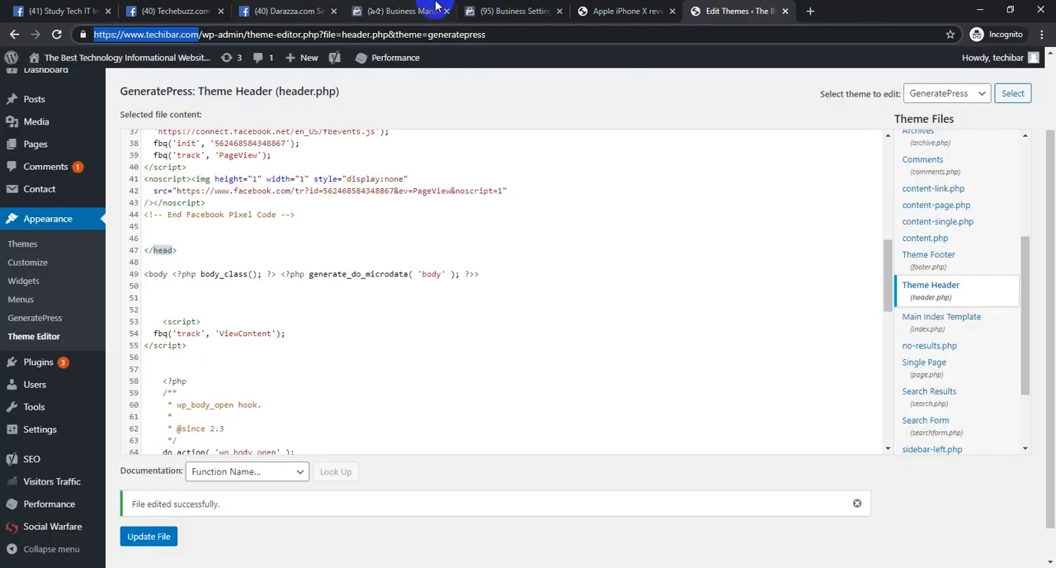
# Return to the View Content instructions, check where the code goes relative to the <body> tag, and copy the event code again
pyautogui.click(566, 8)
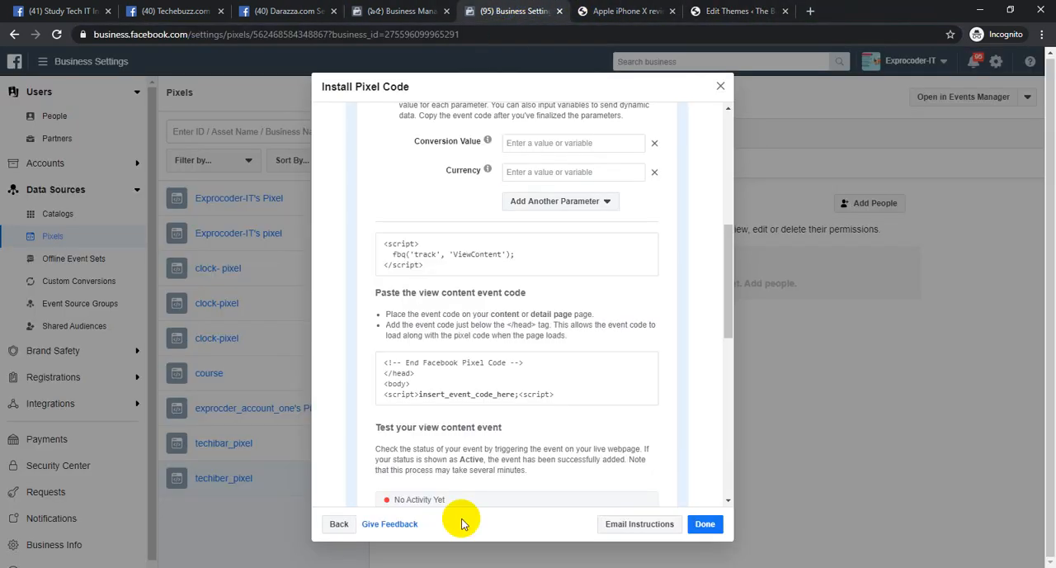
pyautogui.click(422, 257)
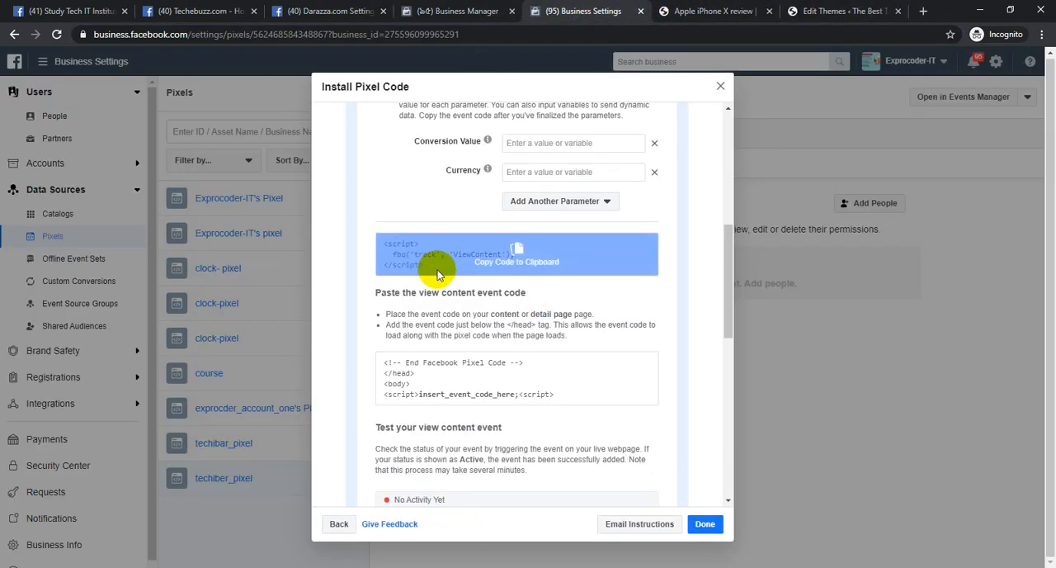
pyautogui.moveTo(388, 384); pyautogui.dragTo(410, 383)
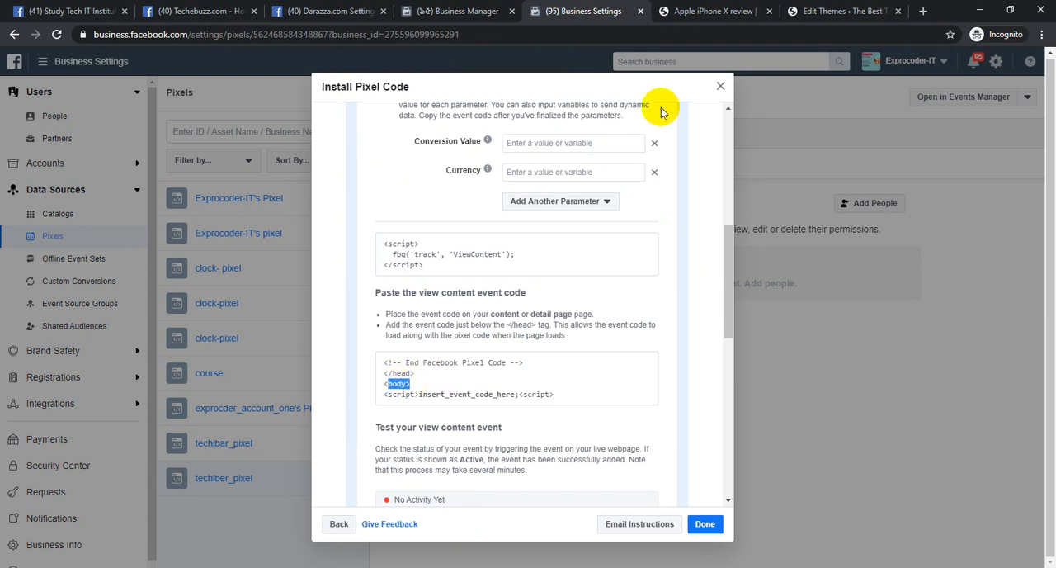
pyautogui.click(520, 258)
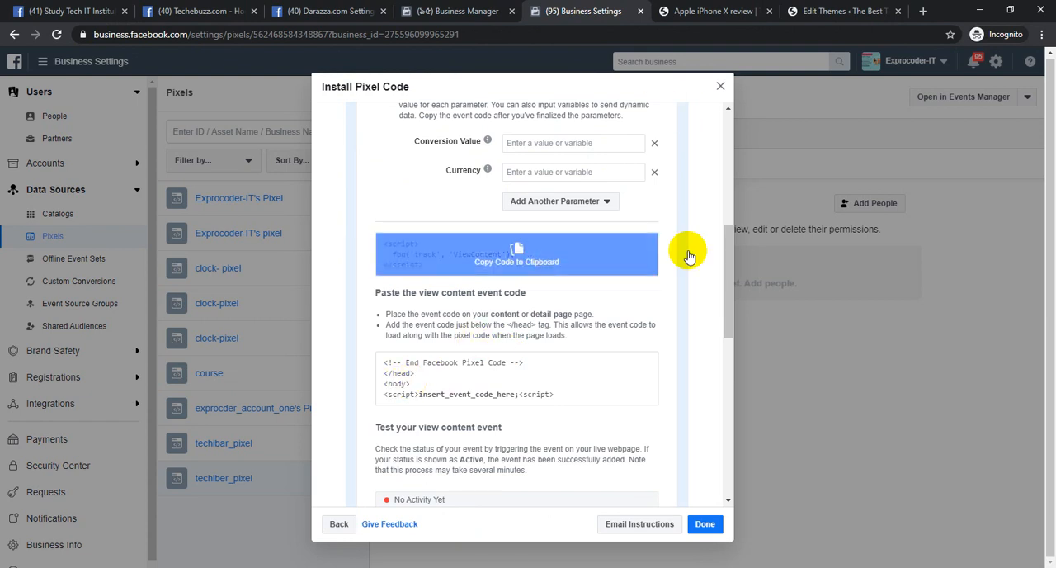
# Switch to the WordPress theme editor tab and search header.php for "body"
pyautogui.click(834, 11)
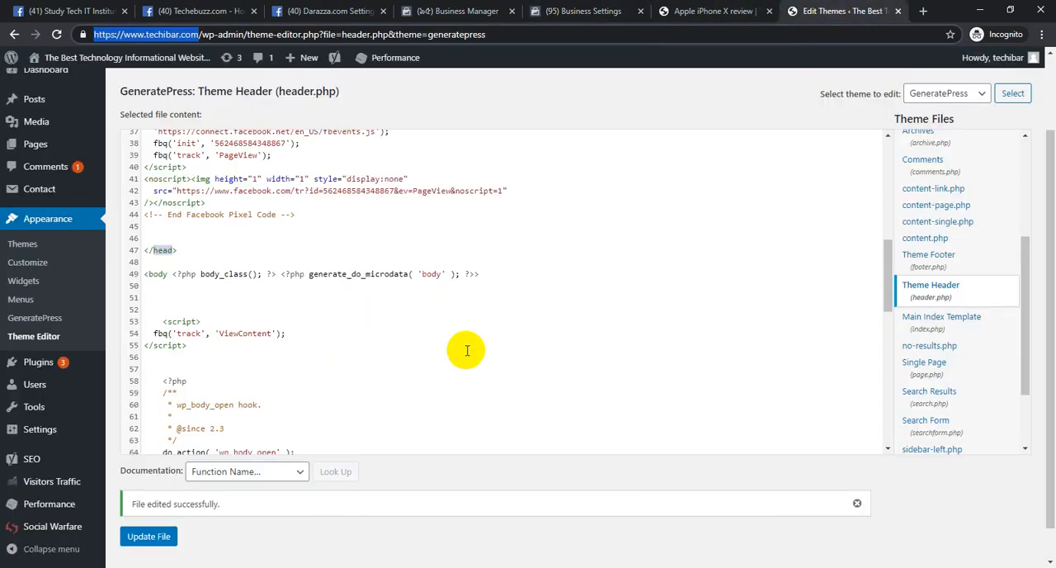
pyautogui.click(490, 320)
pyautogui.hotkey('ctrl', 'f')
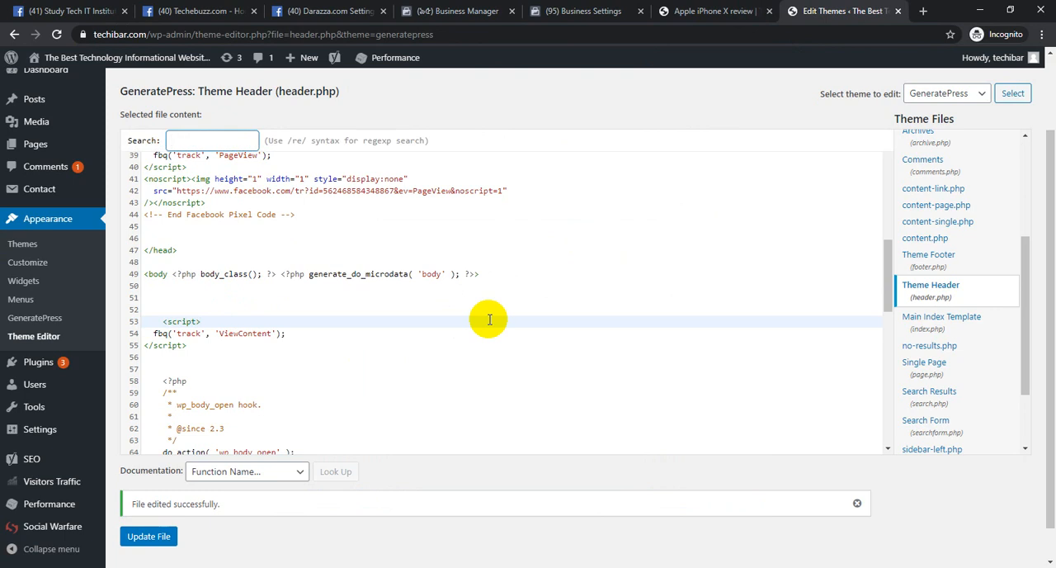
pyautogui.press('Return')
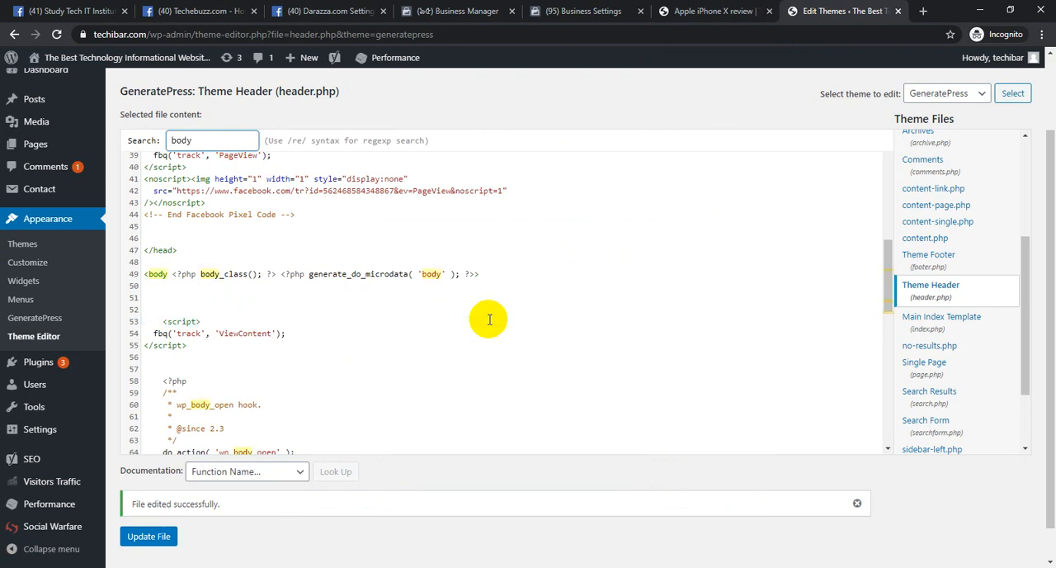
# Cut the ViewContent event script below the <body> tag in header.php and paste the script back at the same spot
pyautogui.click(224, 298)
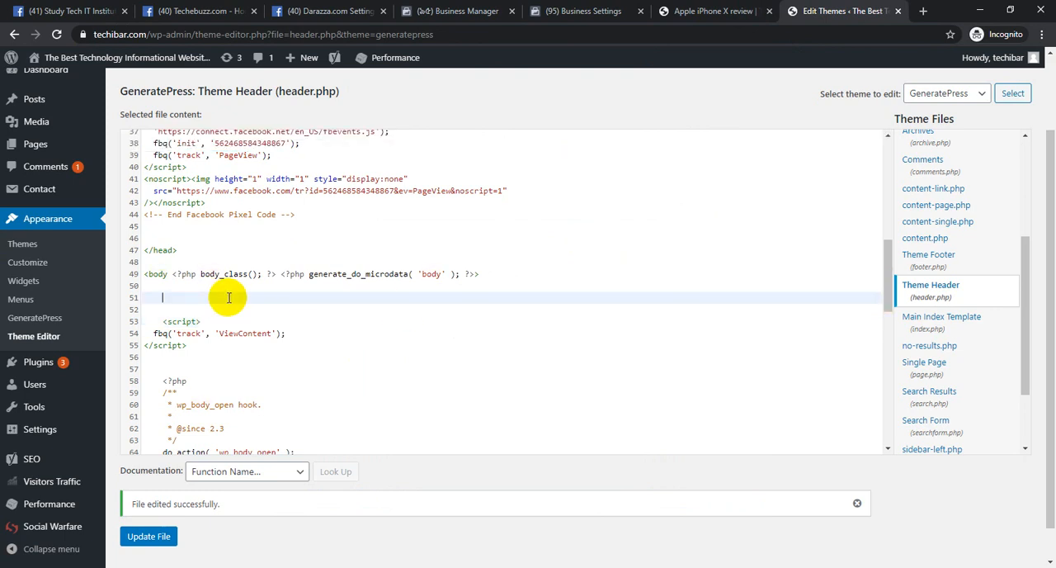
pyautogui.moveTo(157, 319); pyautogui.dragTo(245, 355)
pyautogui.hotkey('ctrl', 'x')
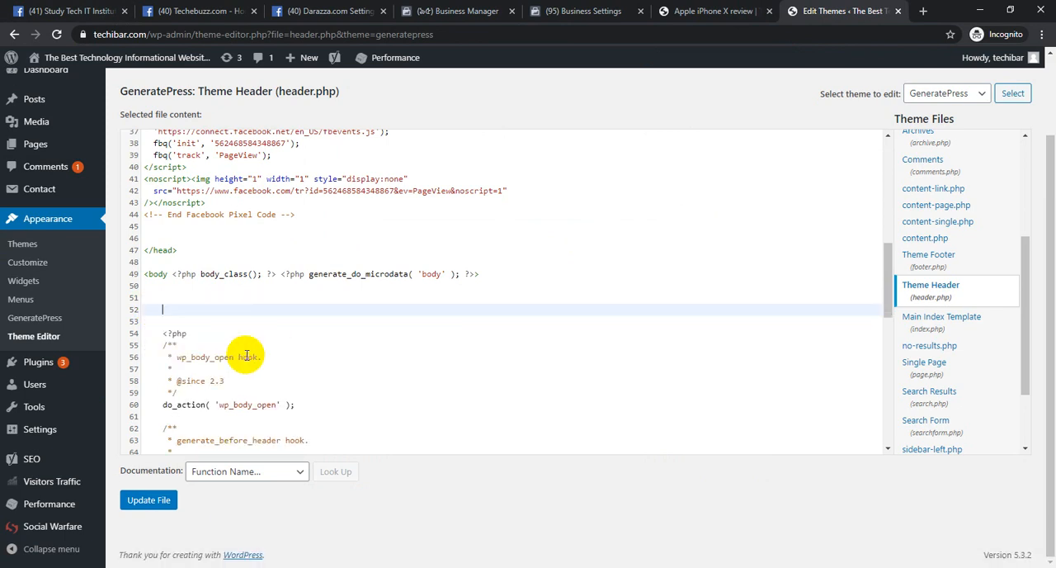
pyautogui.hotkey('ctrl', 'v')
# Return to the Install Pixel Code dialog in Business Settings, expand the Search event and copy its page-load code to the clipboard
pyautogui.click(710, 11)
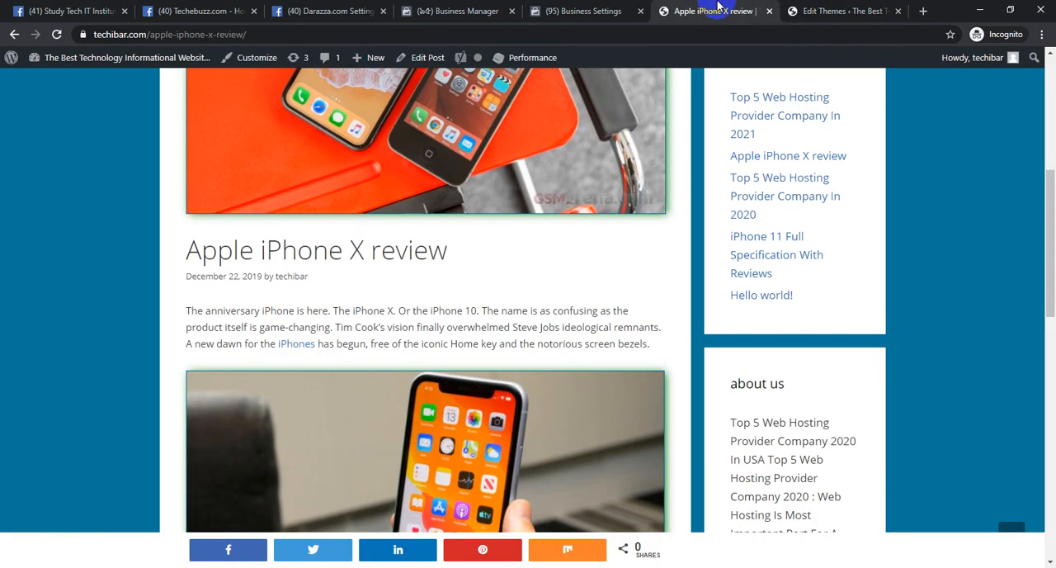
pyautogui.click(583, 11)
pyautogui.scroll(-3, 441, 355)
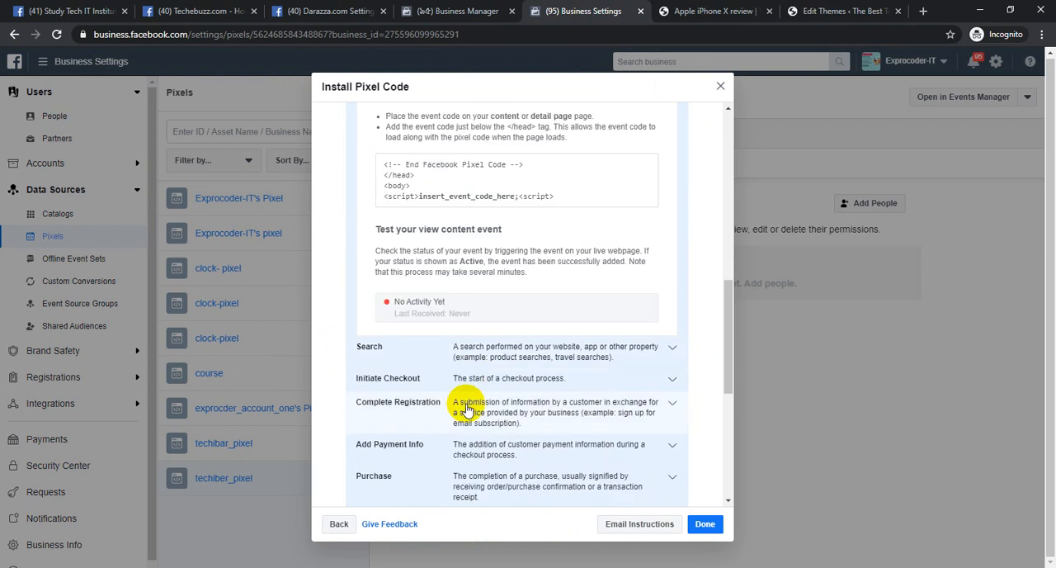
pyautogui.click(487, 350)
pyautogui.scroll(-2, 394, 343)
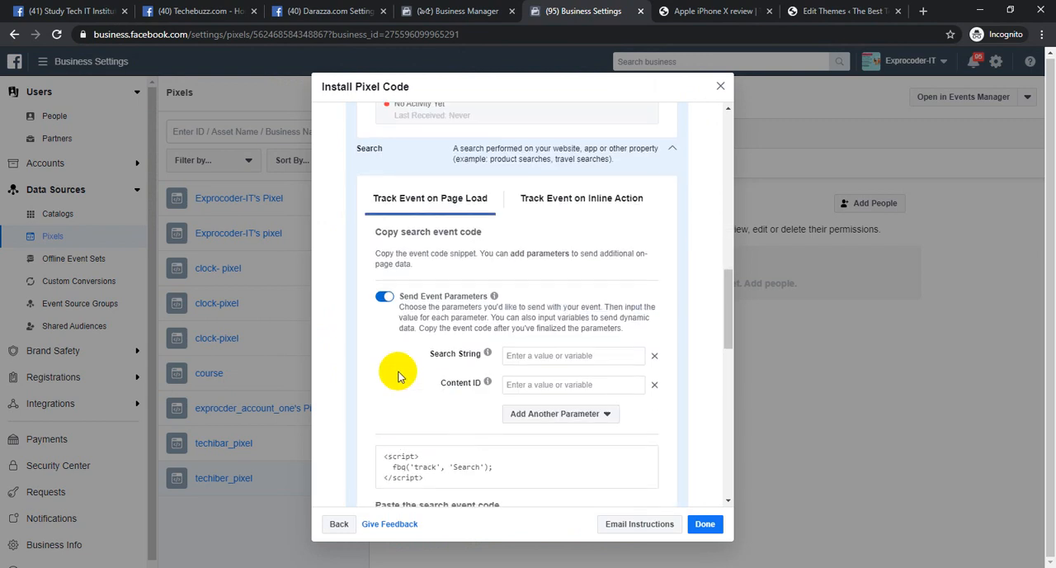
pyautogui.scroll(-3, 401, 429)
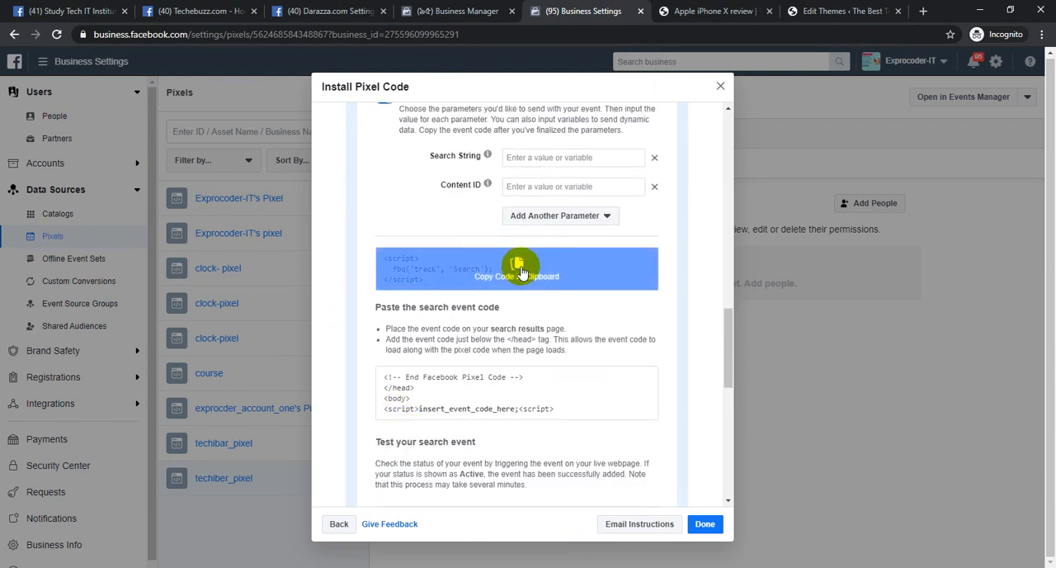
pyautogui.click(527, 273)
# Paste the Search event code into header.php below the ViewContent script, separated by a blank line
pyautogui.click(807, 9)
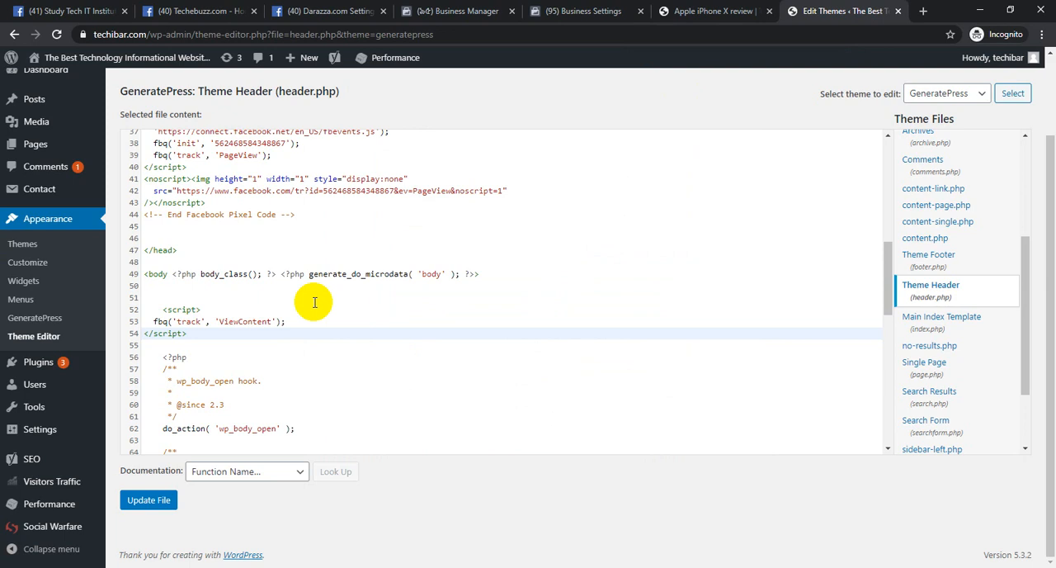
pyautogui.press('Return')
pyautogui.press('Return')
pyautogui.hotkey('ctrl', 'v')
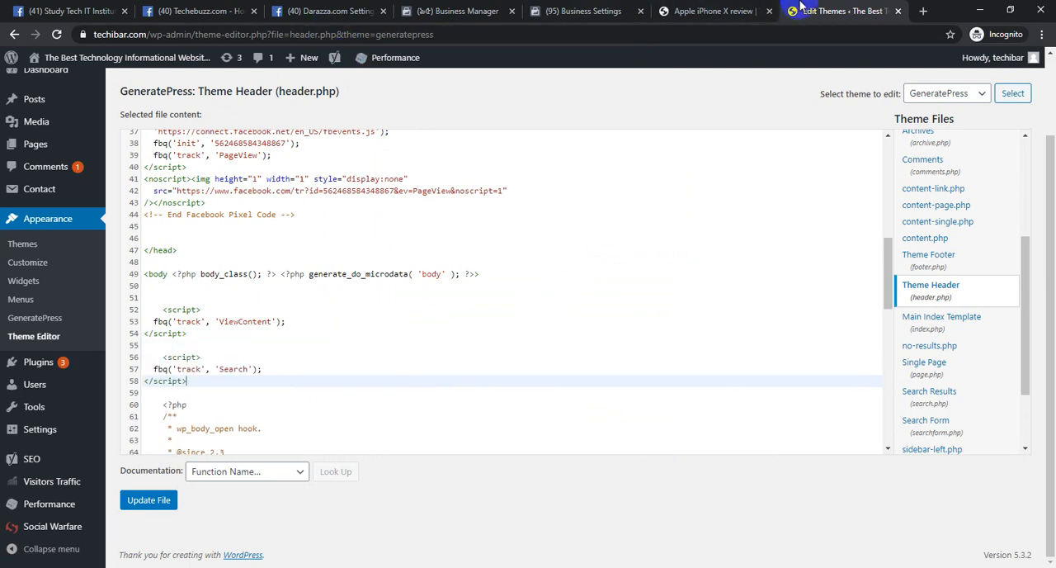
# Look at the search box on the Apple iPhone X review page, then return to the theme editor
pyautogui.click(730, 7)
pyautogui.scroll(10, 746, 289)
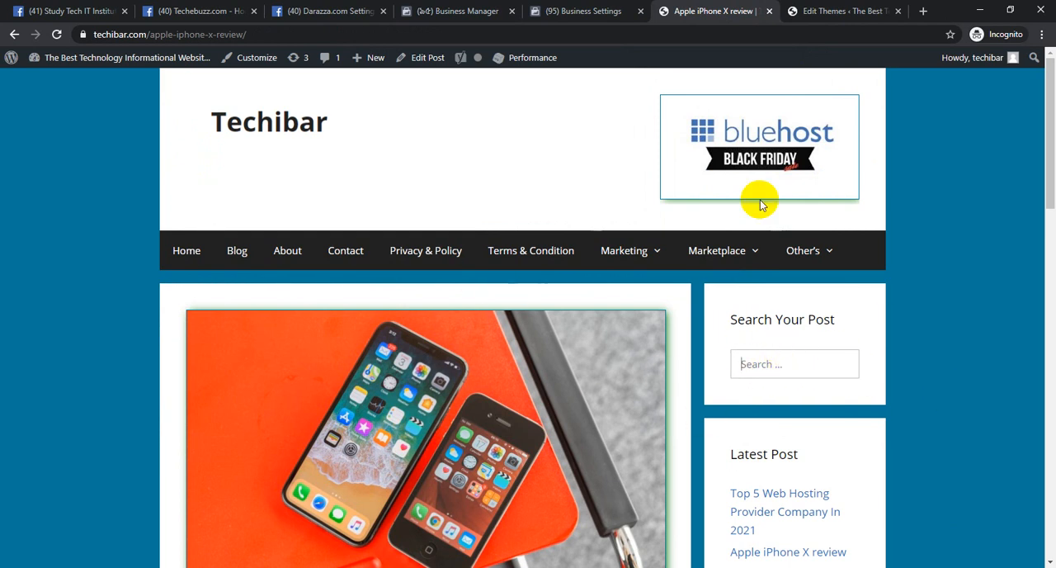
pyautogui.click(818, 10)
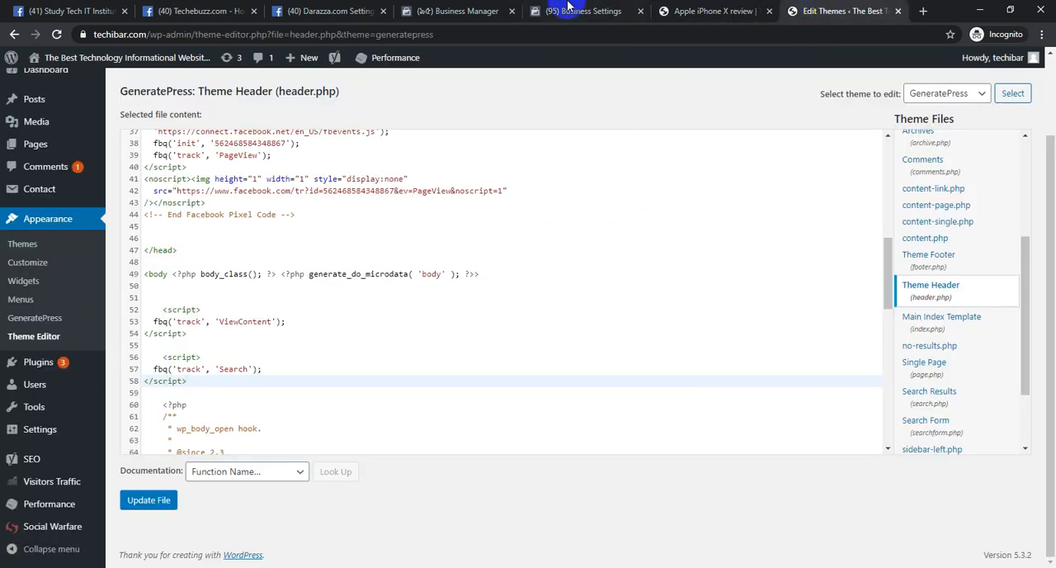
# Back in the Install Pixel Code dialog, expand the Initiate Checkout event and copy its page-load code
pyautogui.click(491, 8)
pyautogui.click(578, 10)
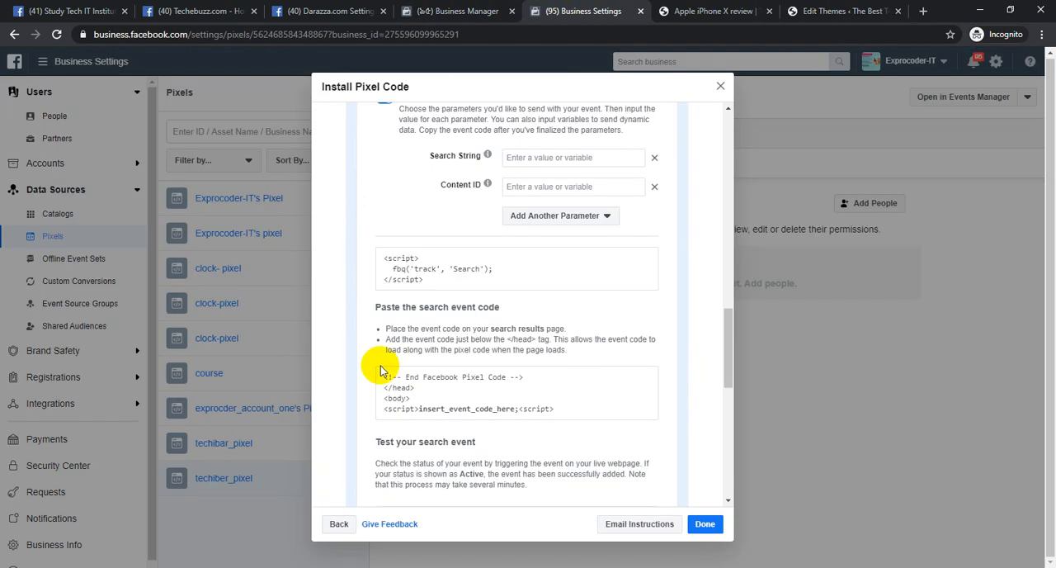
pyautogui.scroll(-3, 380, 368)
pyautogui.click(495, 361)
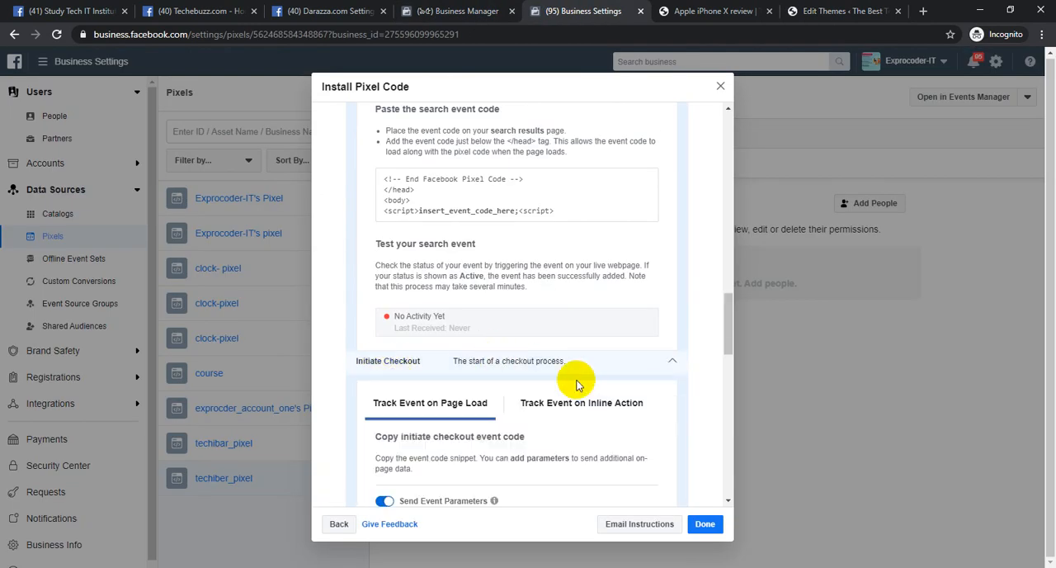
pyautogui.scroll(-2, 532, 447)
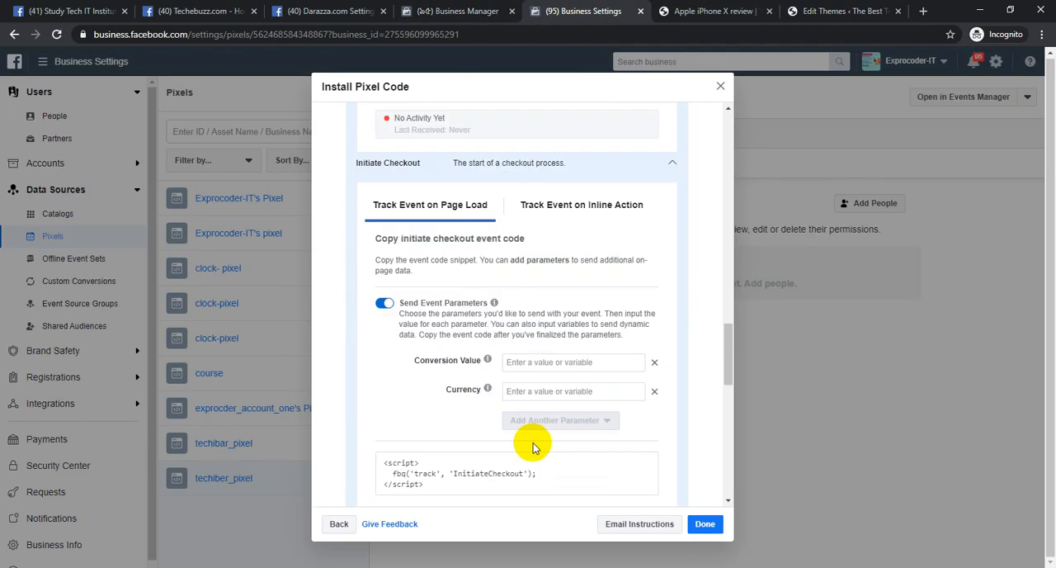
pyautogui.click(491, 477)
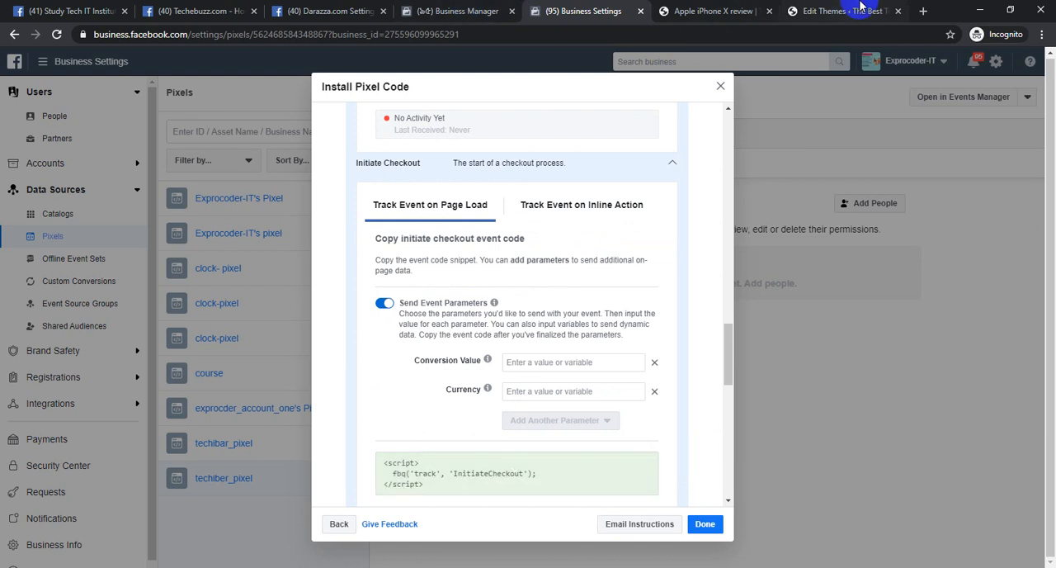
# Paste the InitiateCheckout event code into header.php below the Search script, separated by a blank line
pyautogui.click(854, 10)
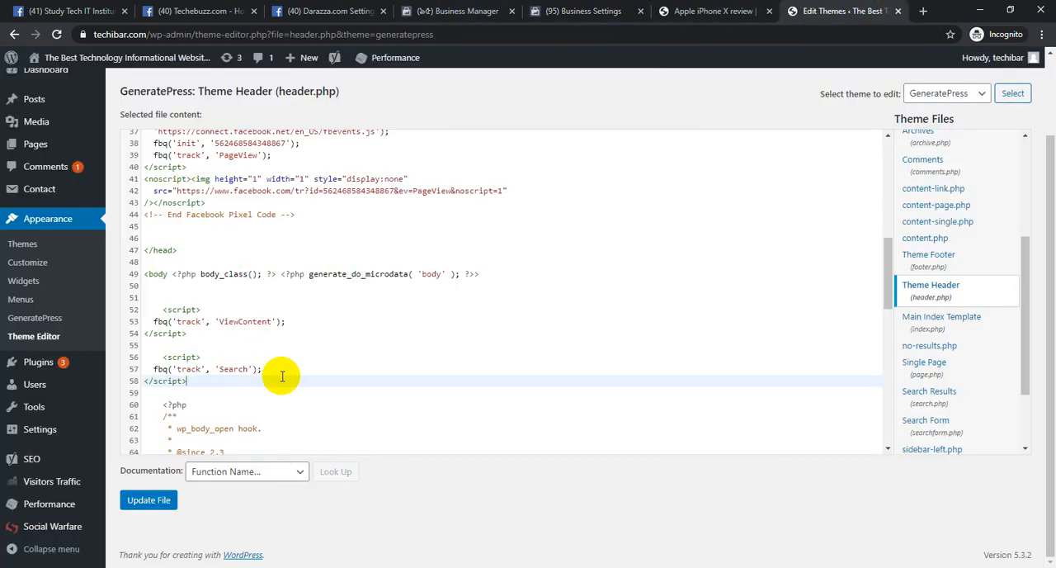
pyautogui.press('Return')
pyautogui.press('Return')
pyautogui.hotkey('ctrl', 'v')
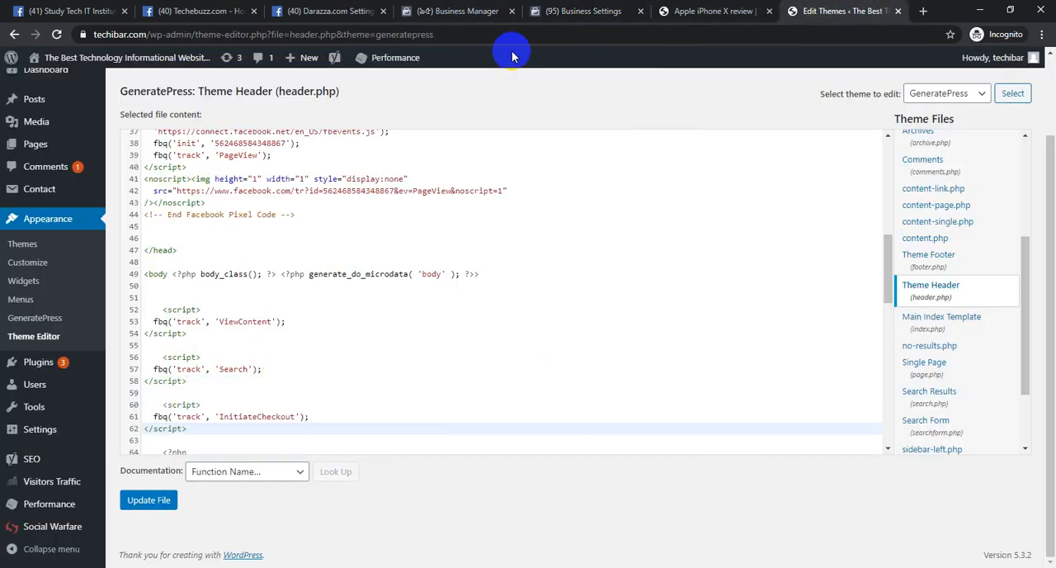
# Copy the Complete Registration event code from the Install Pixel Code dialog and paste it below the InitiateCheckout script in header.php
pyautogui.click(670, 17)
pyautogui.click(586, 11)
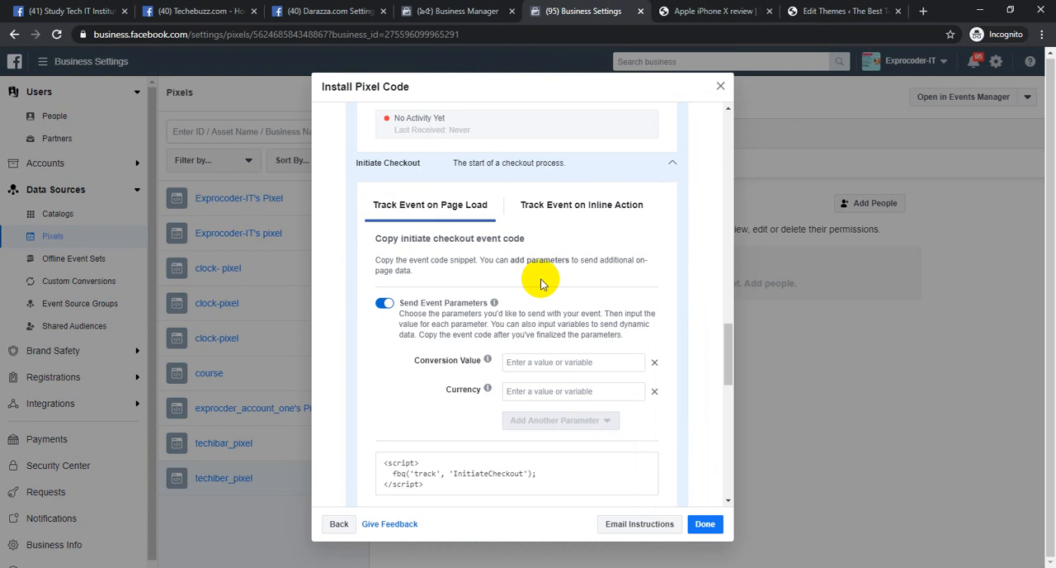
pyautogui.scroll(-4, 529, 347)
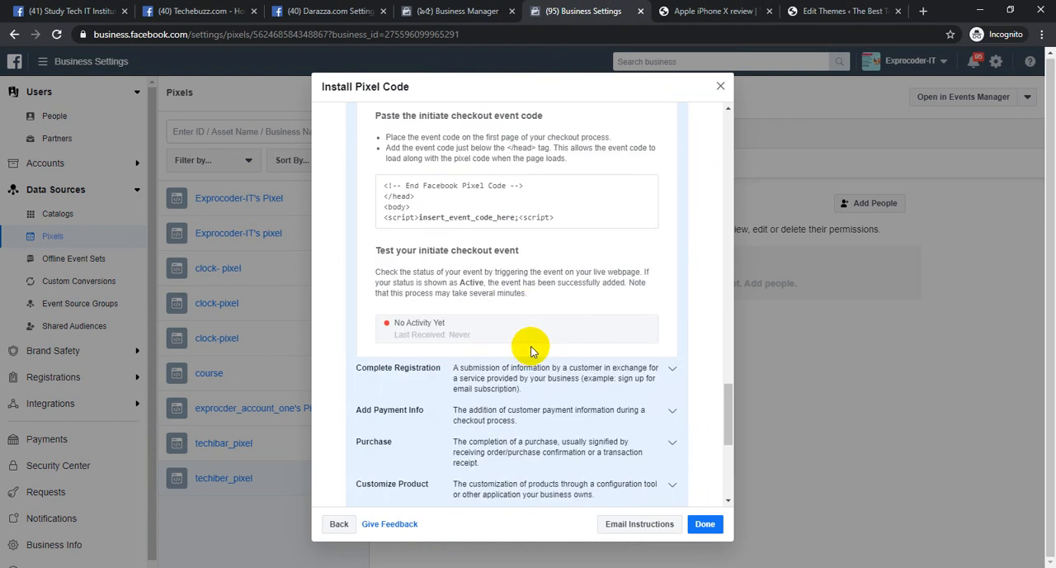
pyautogui.click(491, 378)
pyautogui.scroll(-5, 541, 343)
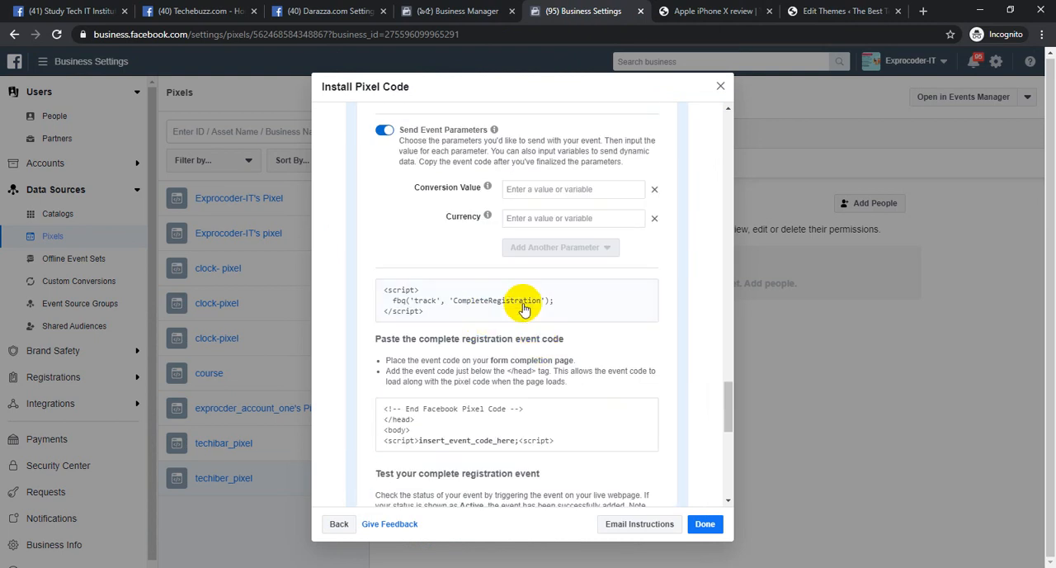
pyautogui.click(462, 299)
pyautogui.click(846, 11)
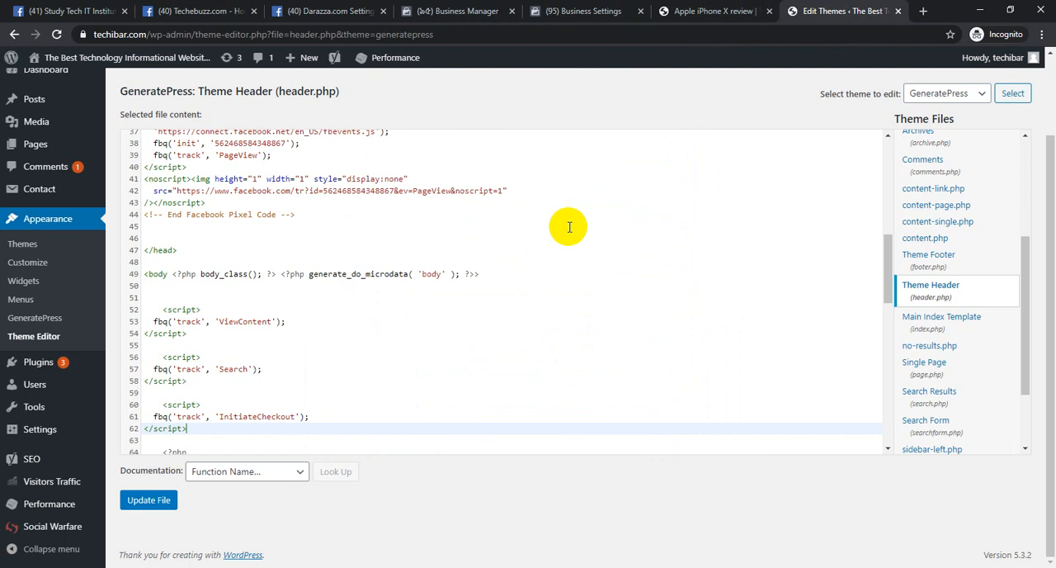
pyautogui.hotkey('ctrl', 'v')
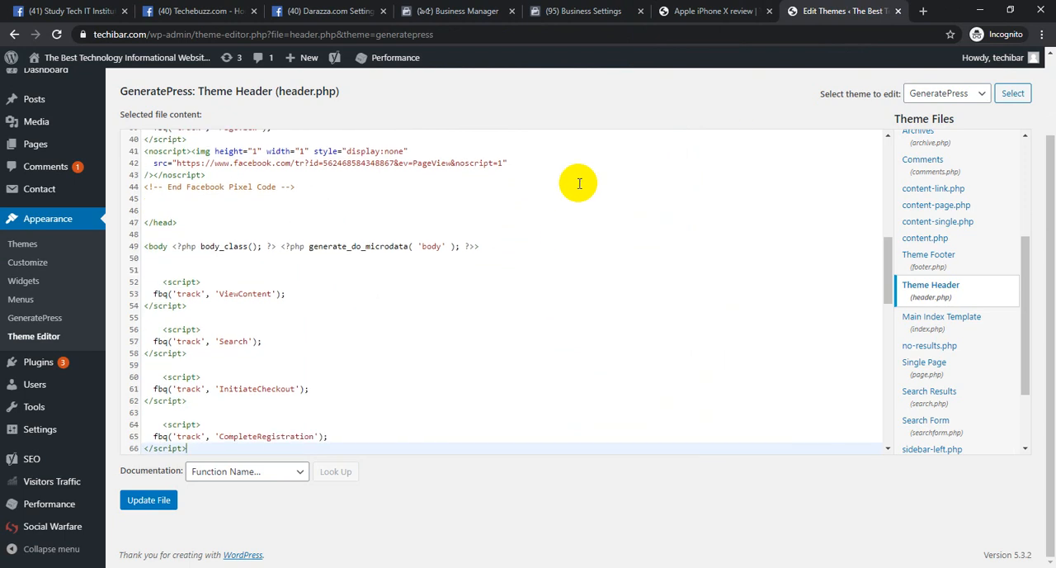
# Return to the pixel event list, expand the Add Payment Info event and copy its code to the clipboard
pyautogui.click(710, 10)
pyautogui.click(584, 11)
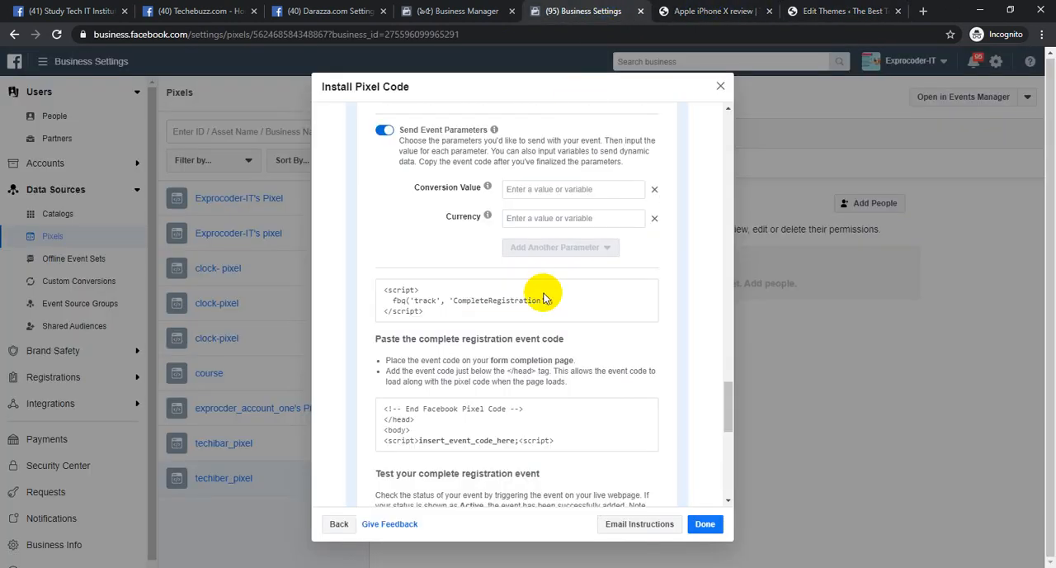
pyautogui.scroll(-2, 544, 330)
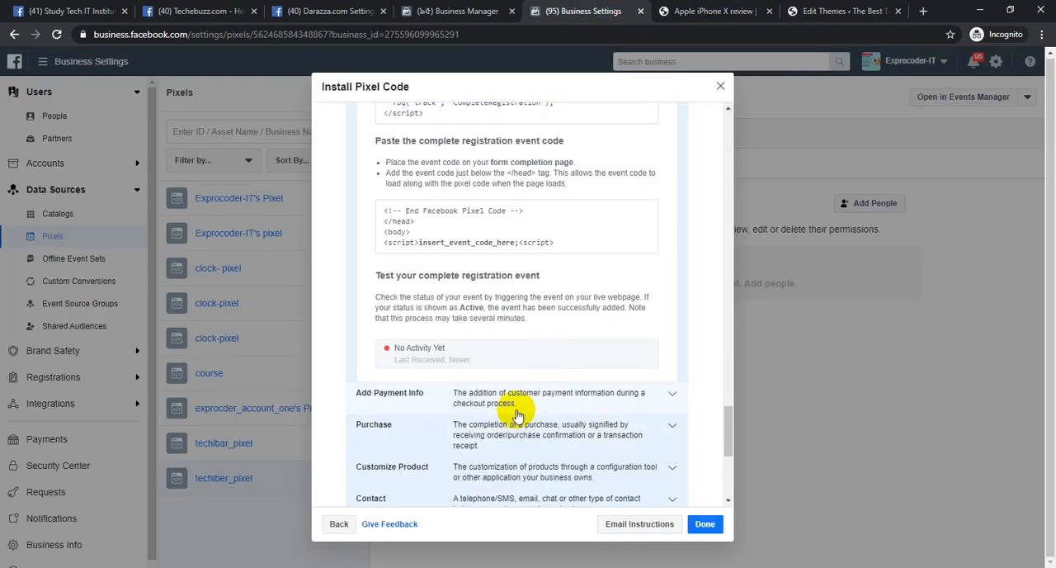
pyautogui.click(549, 398)
pyautogui.scroll(-5, 545, 322)
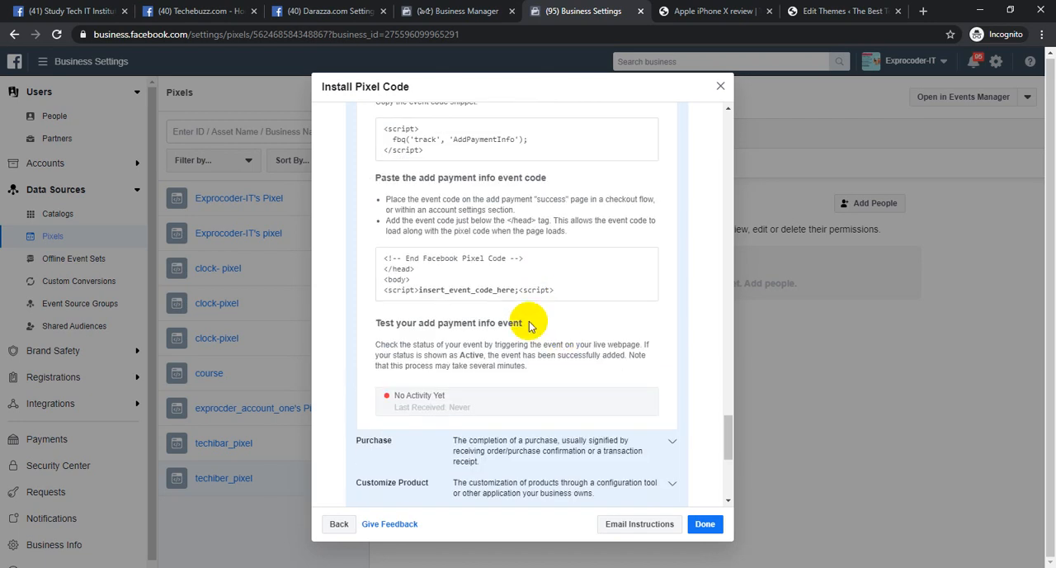
pyautogui.moveTo(502, 135)
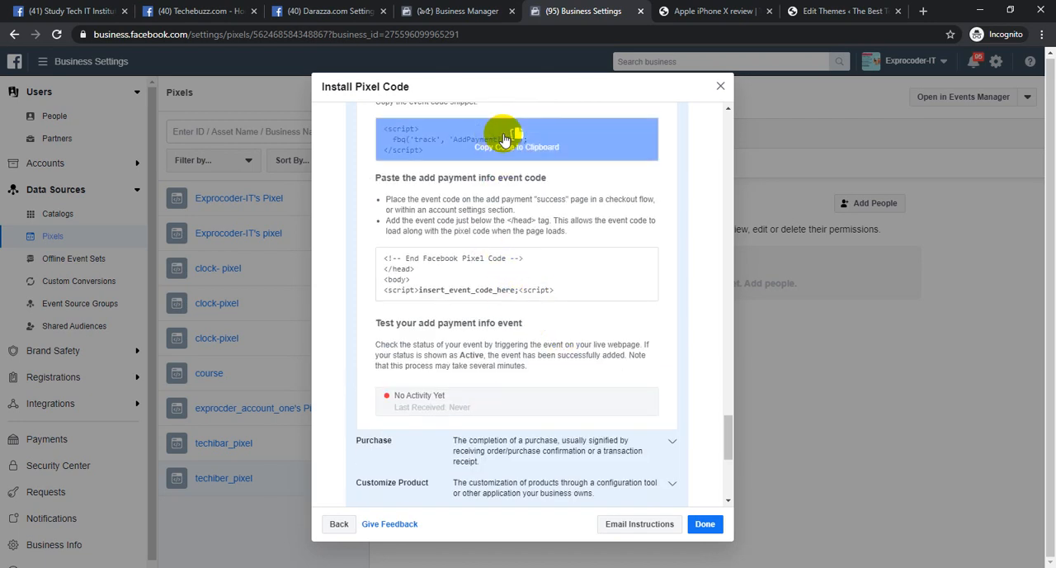
pyautogui.click(544, 147)
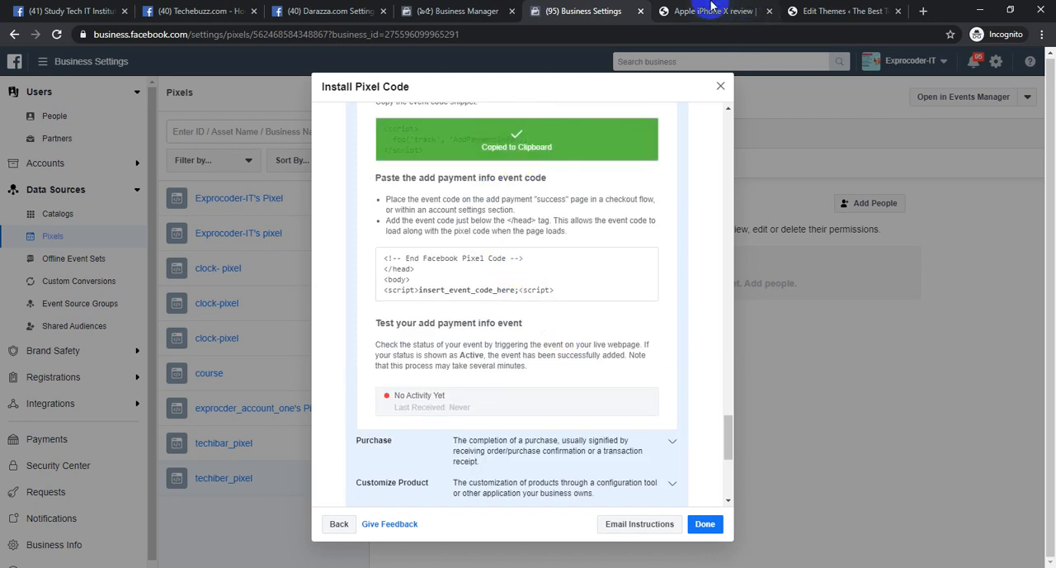
# Paste the AddPaymentInfo event code into header.php below the CompleteRegistration script, separated by a blank line
pyautogui.click(828, 10)
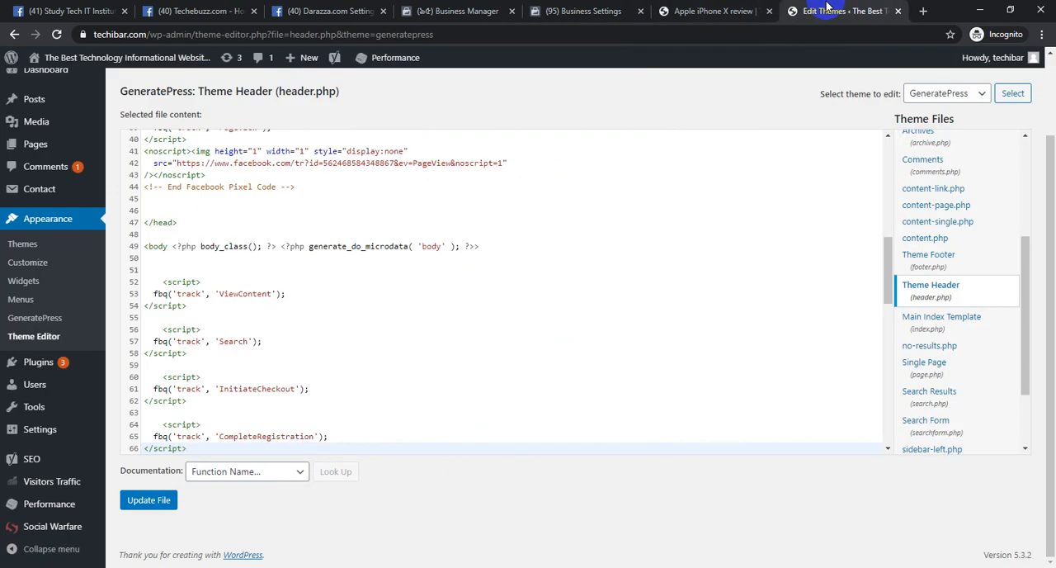
pyautogui.press('Return')
pyautogui.press('Return')
pyautogui.hotkey('ctrl', 'v')
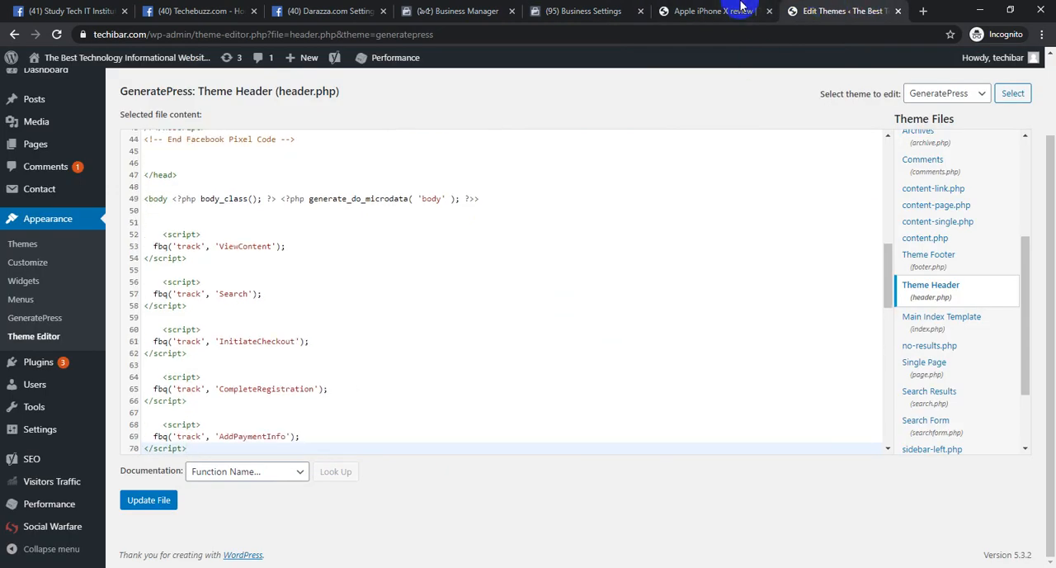
# Go back to the Install Pixel Code dialog, expand the Purchase event and copy its page-load code
pyautogui.click(711, 10)
pyautogui.click(599, 10)
pyautogui.scroll(-1, 488, 399)
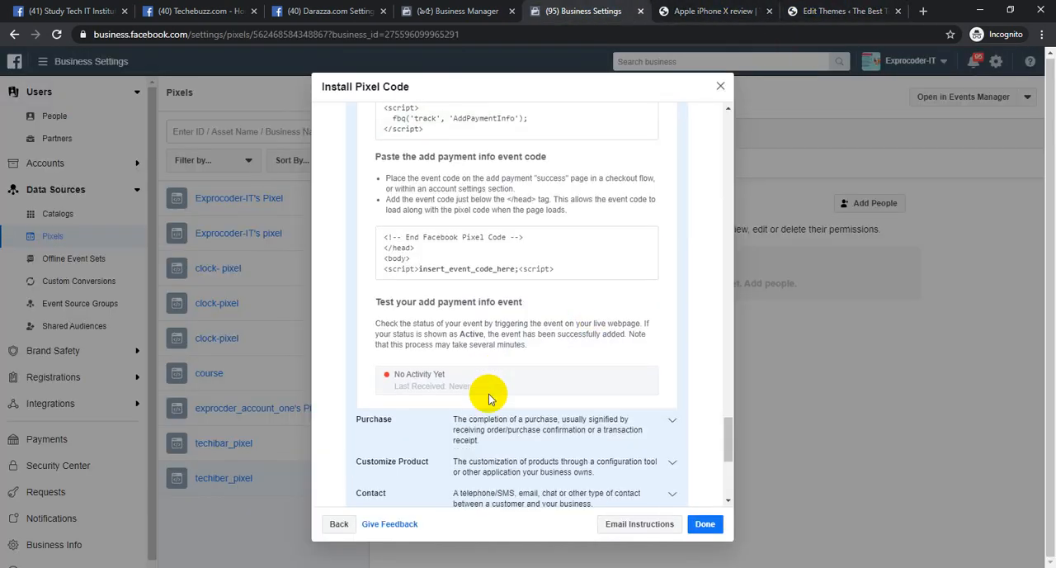
pyautogui.scroll(-2, 489, 398)
pyautogui.click(487, 247)
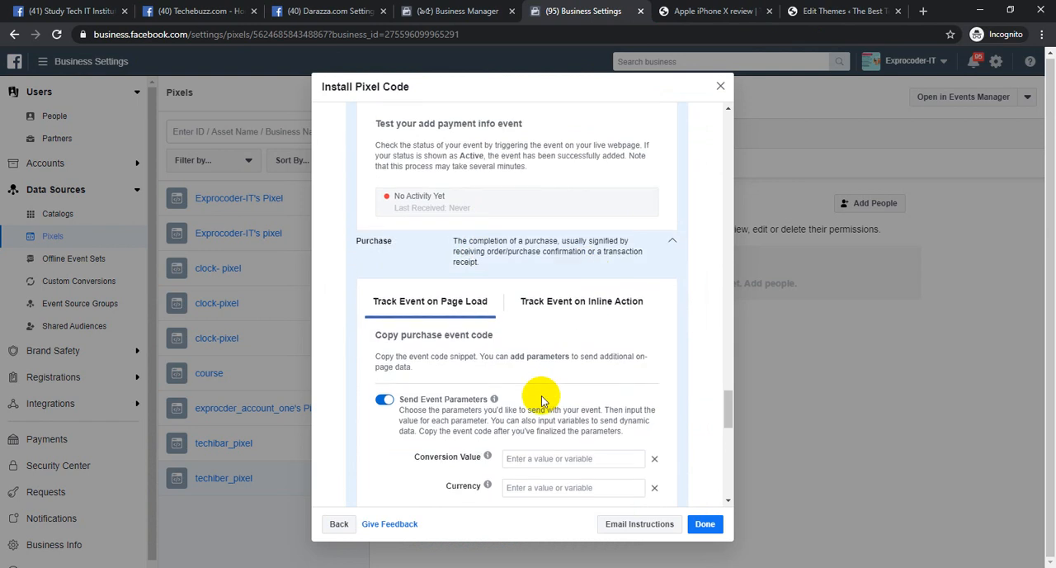
pyautogui.scroll(-5, 543, 401)
pyautogui.moveTo(523, 177)
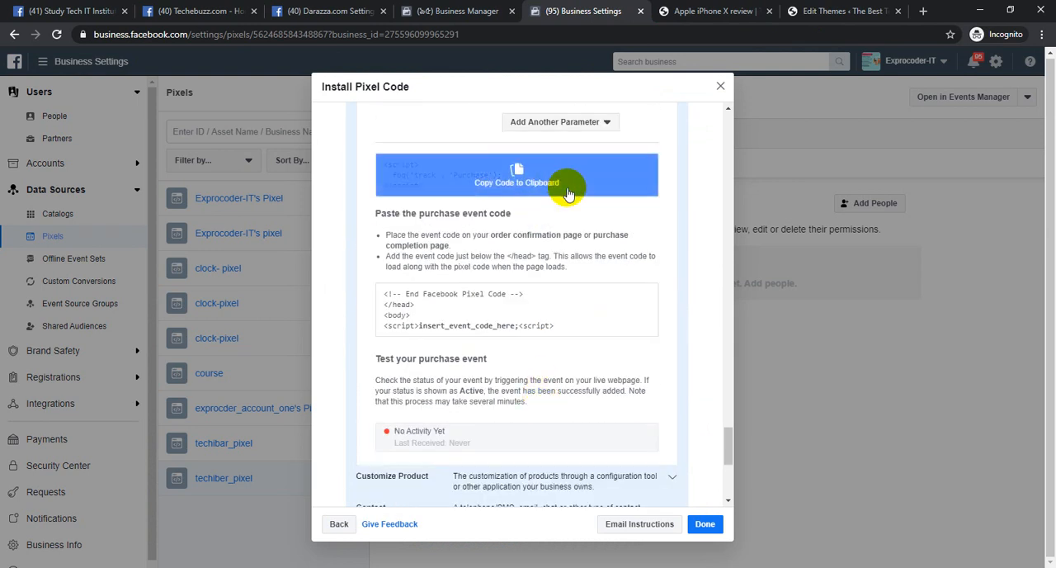
pyautogui.click(568, 192)
# Paste the Purchase event code into header.php below the AddPaymentInfo script, separated by a blank line, and update the file
pyautogui.click(855, 8)
pyautogui.press('Return')
pyautogui.press('Return')
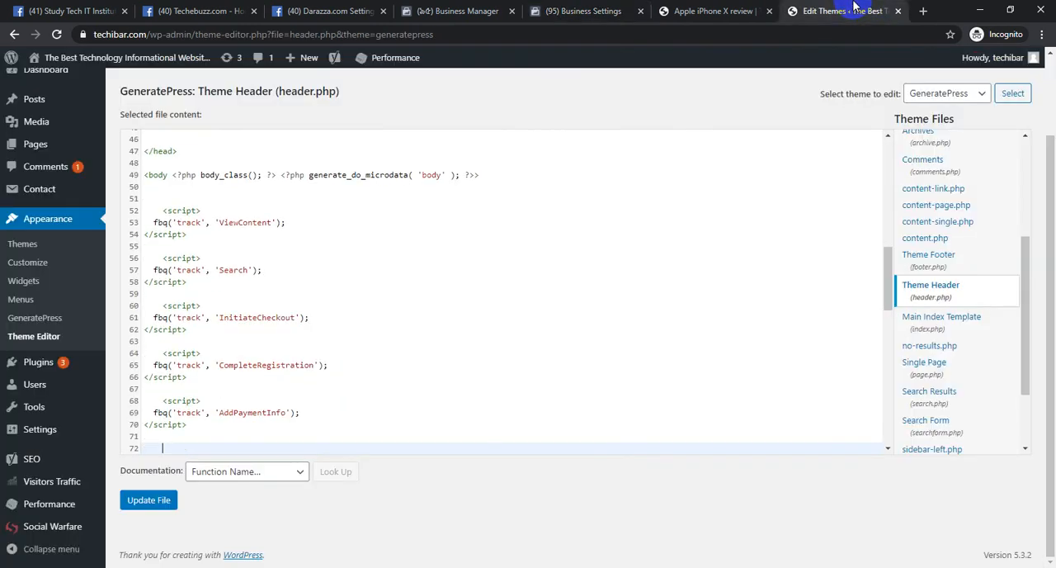
pyautogui.hotkey('ctrl', 'v')
pyautogui.click(147, 507)
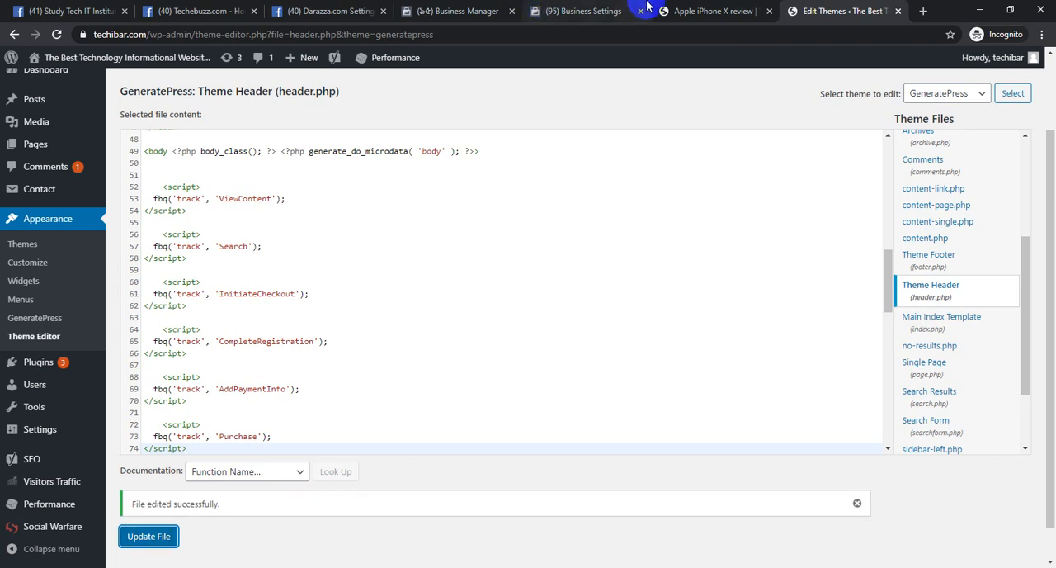
# Return to the Install Pixel Code dialog and open the Test Events tool for verifying the event code
pyautogui.click(715, 9)
pyautogui.click(557, 7)
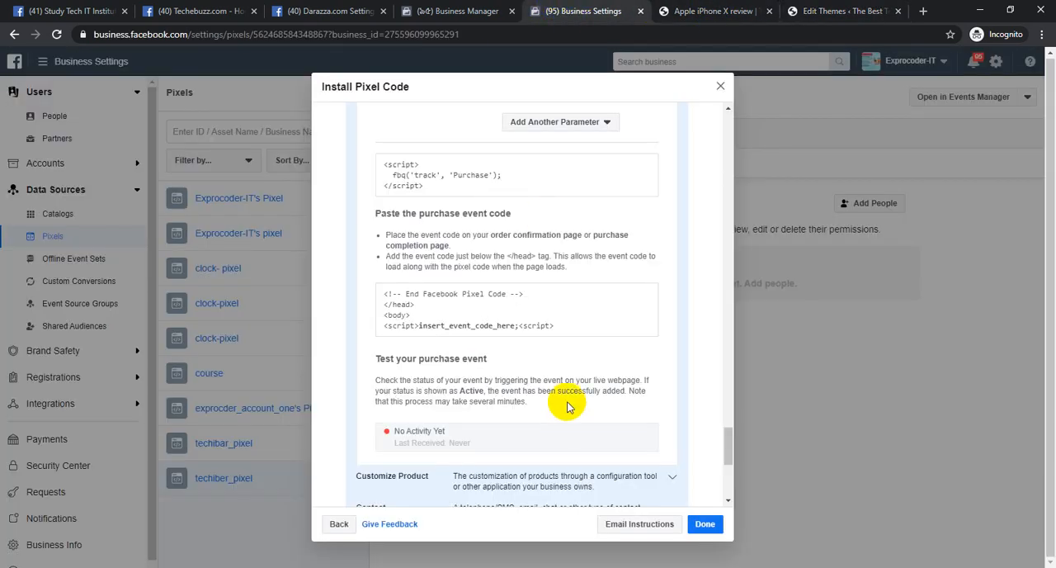
pyautogui.scroll(-4, 606, 401)
pyautogui.click(448, 487)
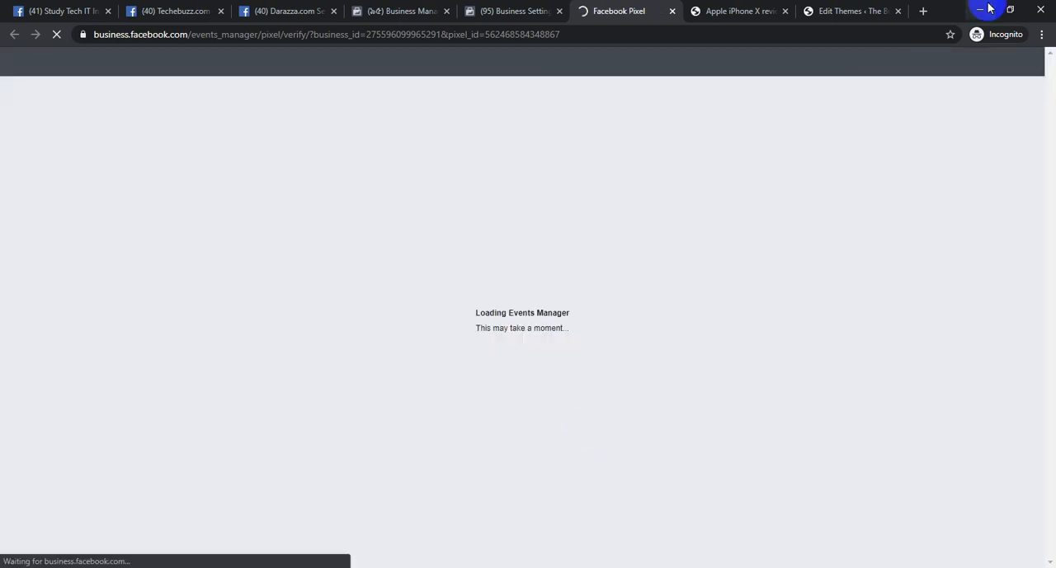
# Trigger pixel events on techibar.com by opening the Top 5 Web Hosting Provider Company In 2021 post and the Apple iPhone X review
pyautogui.click(743, 11)
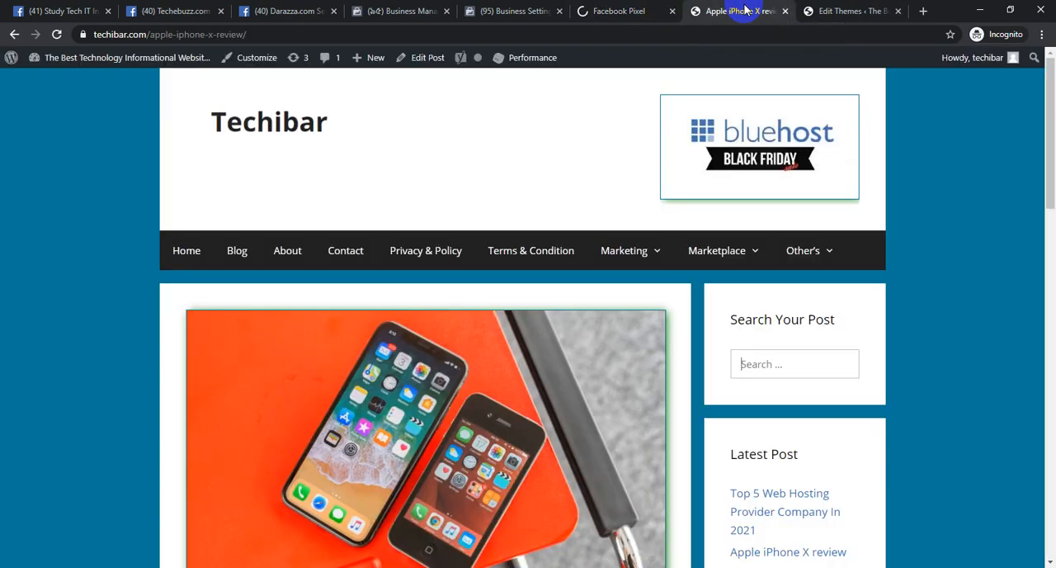
pyautogui.click(307, 125)
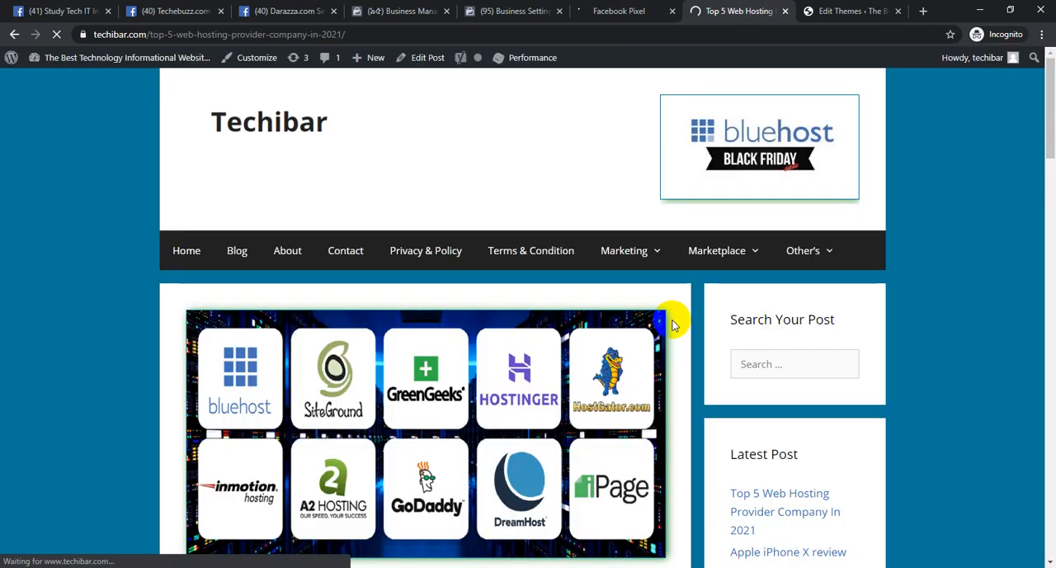
pyautogui.click(618, 10)
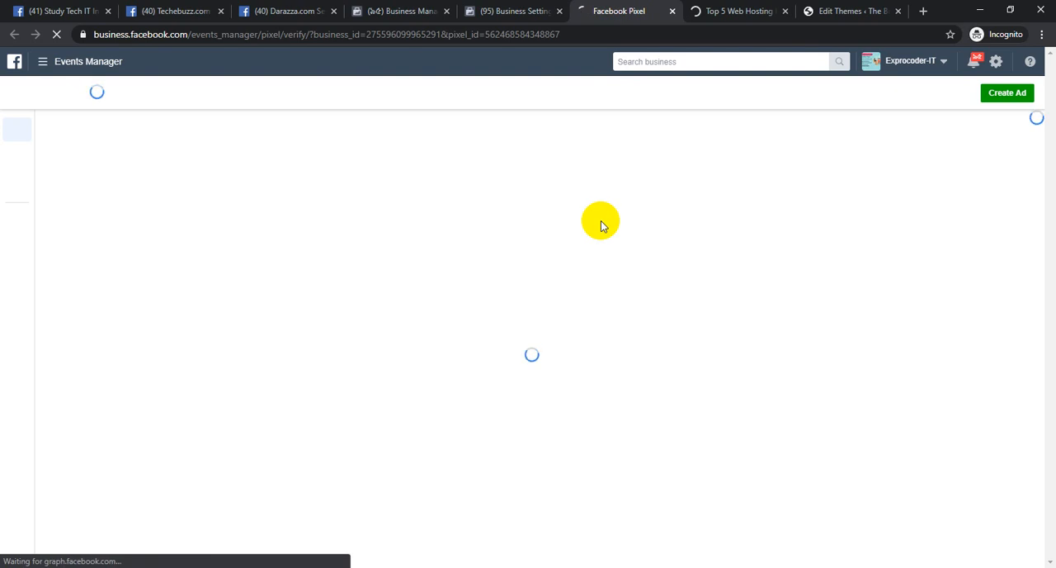
pyautogui.click(779, 10)
pyautogui.scroll(-8, 422, 366)
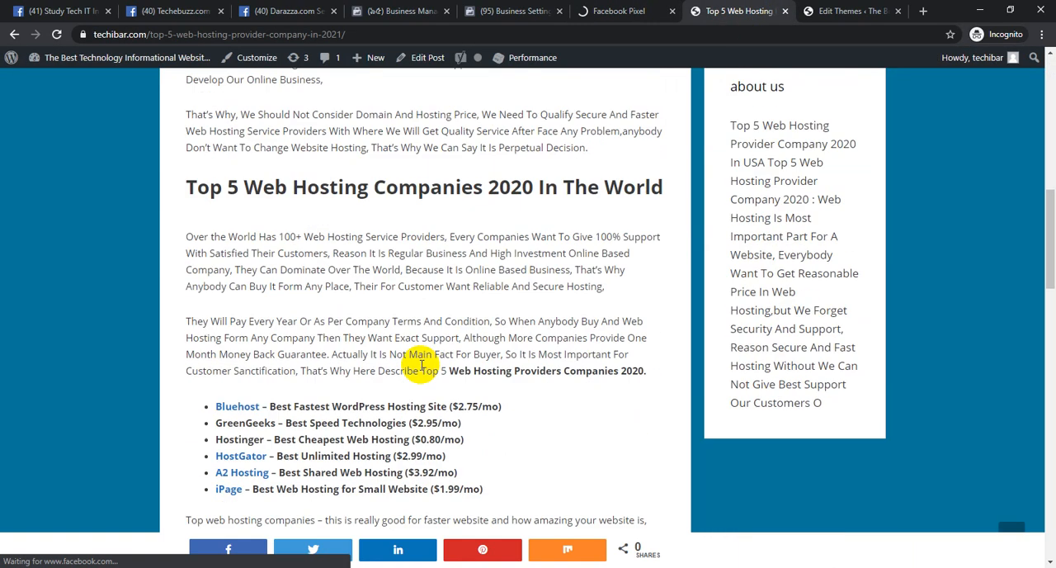
pyautogui.scroll(-20, 421, 365)
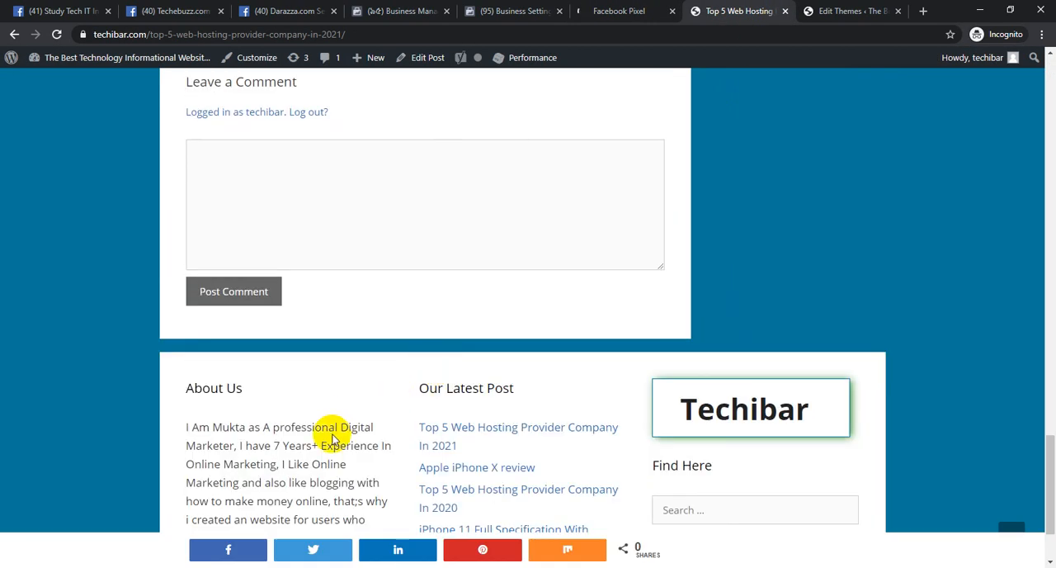
pyautogui.click(450, 479)
pyautogui.click(460, 470)
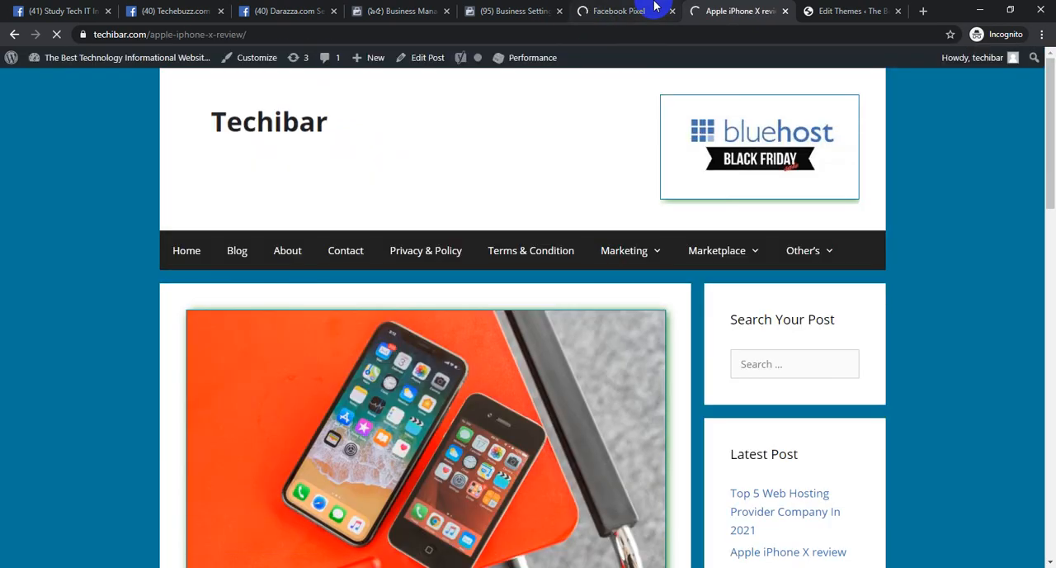
pyautogui.click(655, 8)
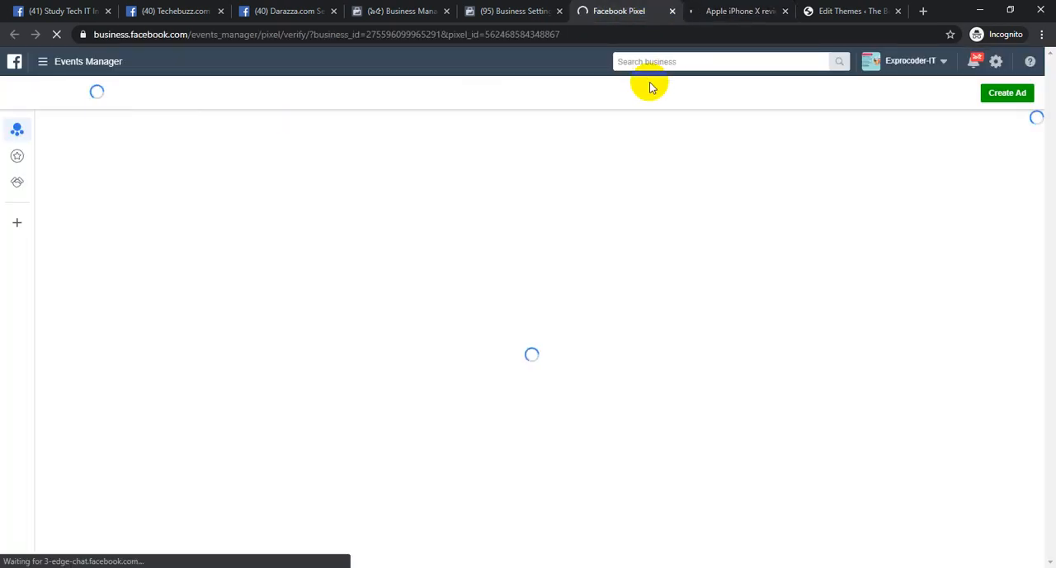
pyautogui.click(474, 9)
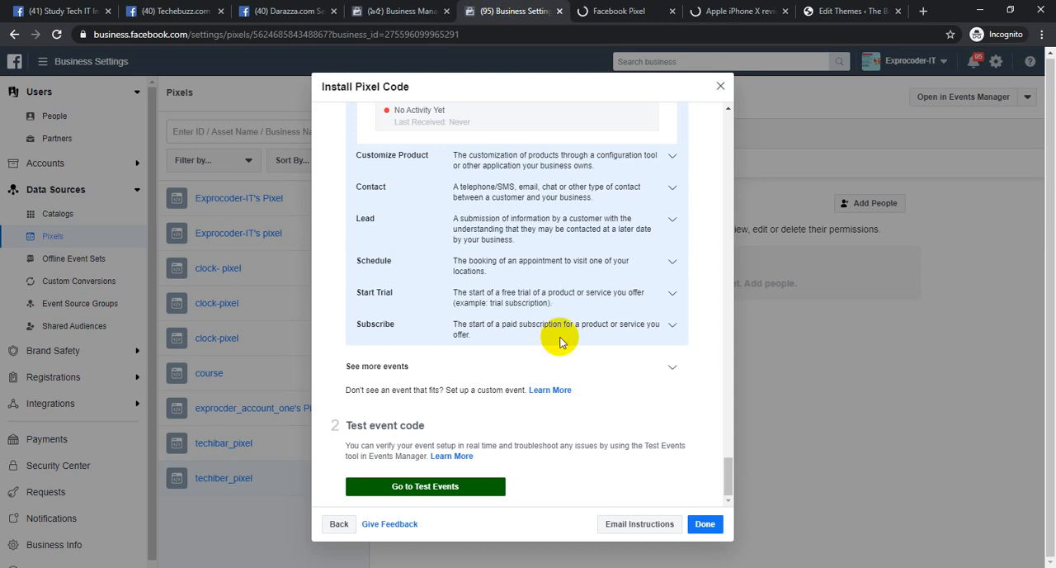
pyautogui.click(718, 9)
pyautogui.click(632, 11)
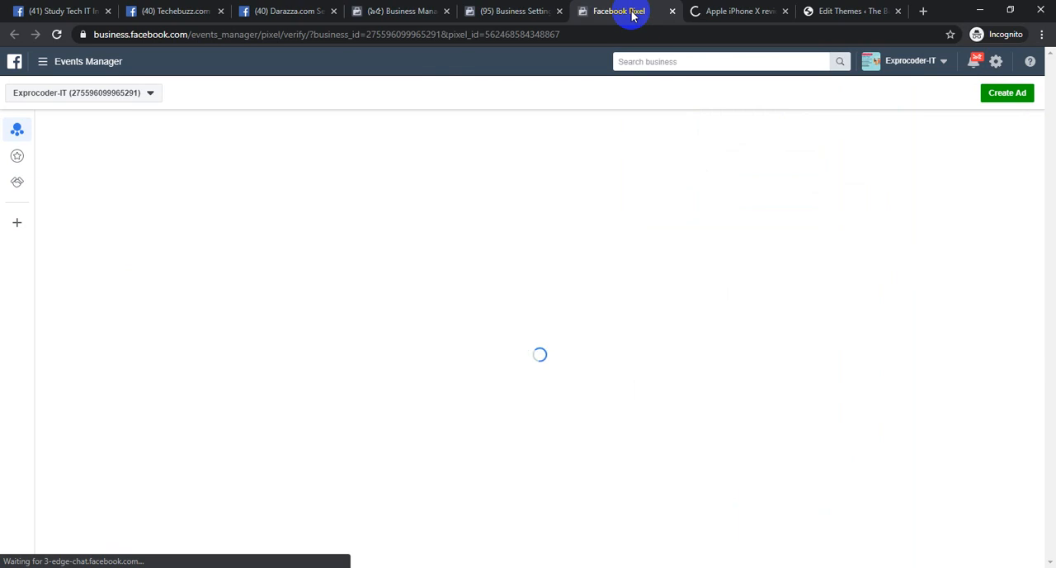
# Open the iPhone 11 Full Specification With Reviews post from the Our Latest Post list in the techibar.com footer
pyautogui.click(737, 10)
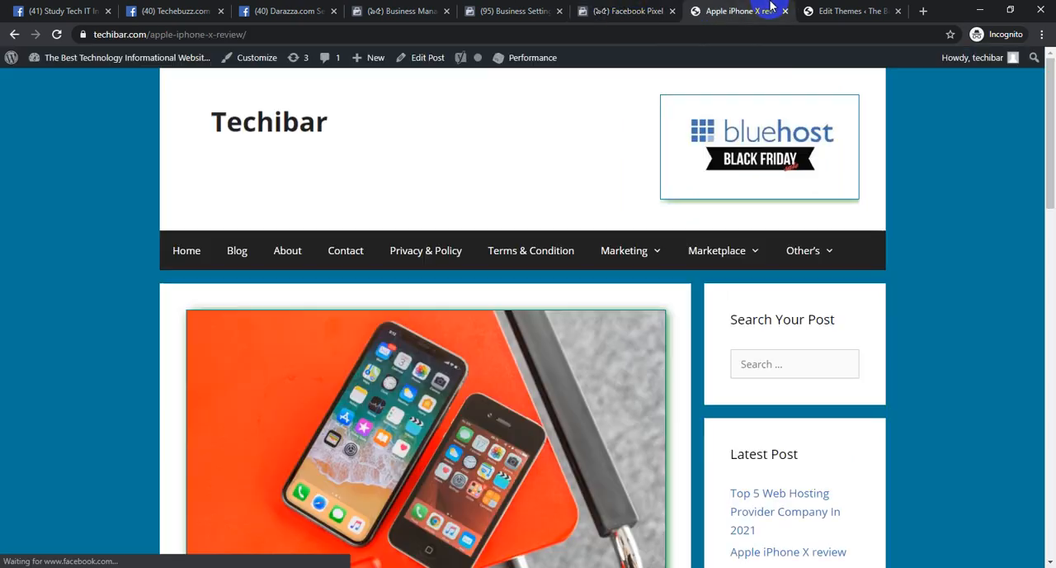
pyautogui.scroll(-5, 570, 248)
pyautogui.scroll(-15, 561, 293)
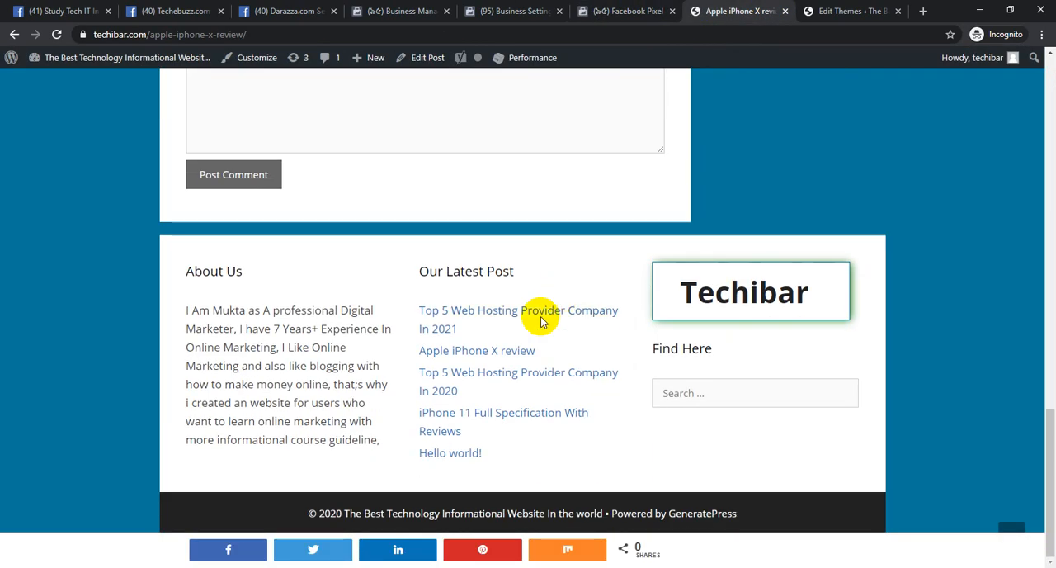
pyautogui.click(450, 412)
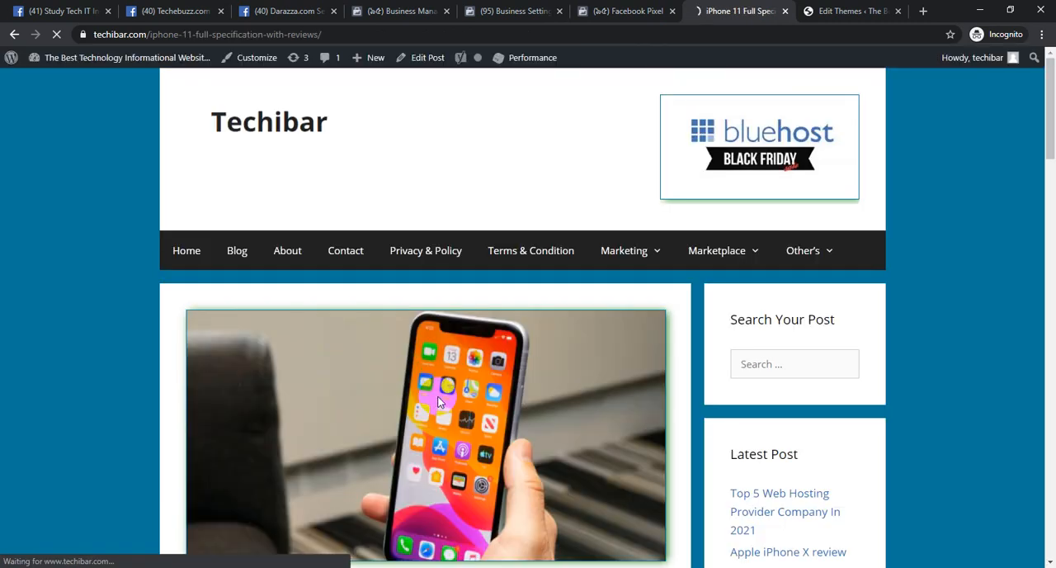
pyautogui.scroll(-15, 436, 402)
pyautogui.scroll(-10, 438, 400)
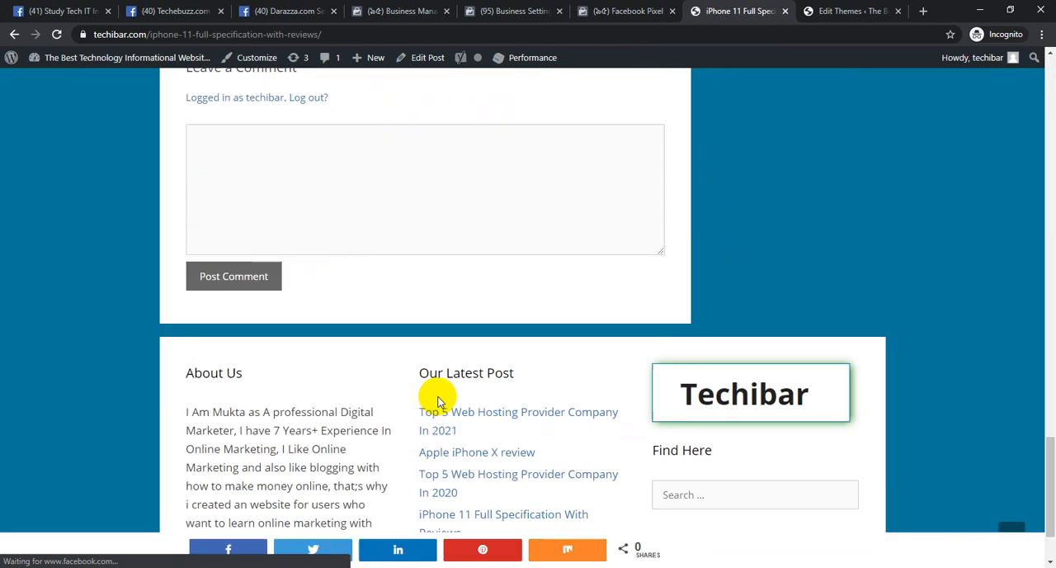
pyautogui.scroll(5, 437, 400)
pyautogui.scroll(-5, 440, 390)
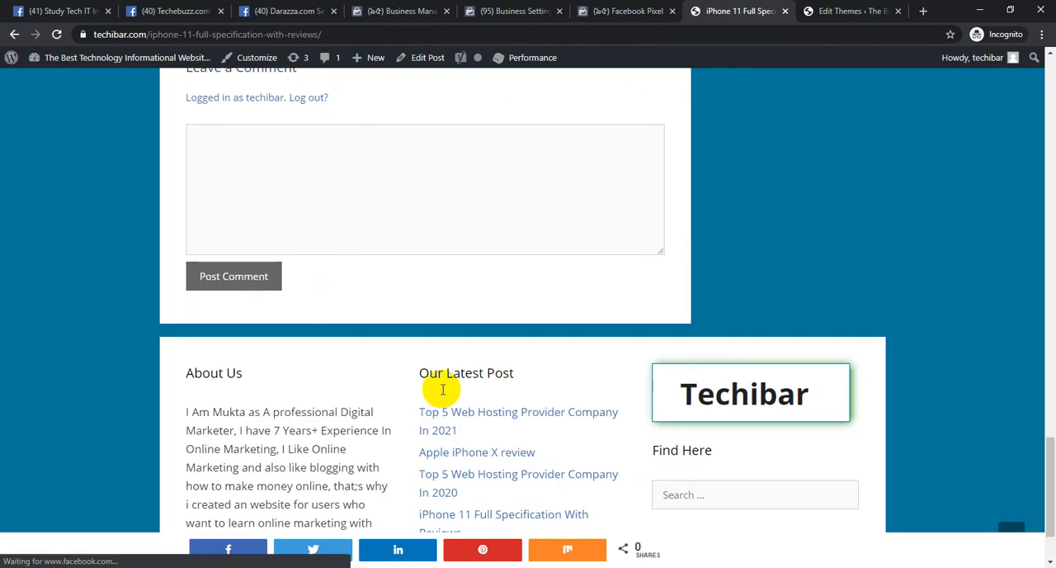
# Examine the newest View Content event in Test Events, including its page URL and advanced matching parameters
pyautogui.click(629, 11)
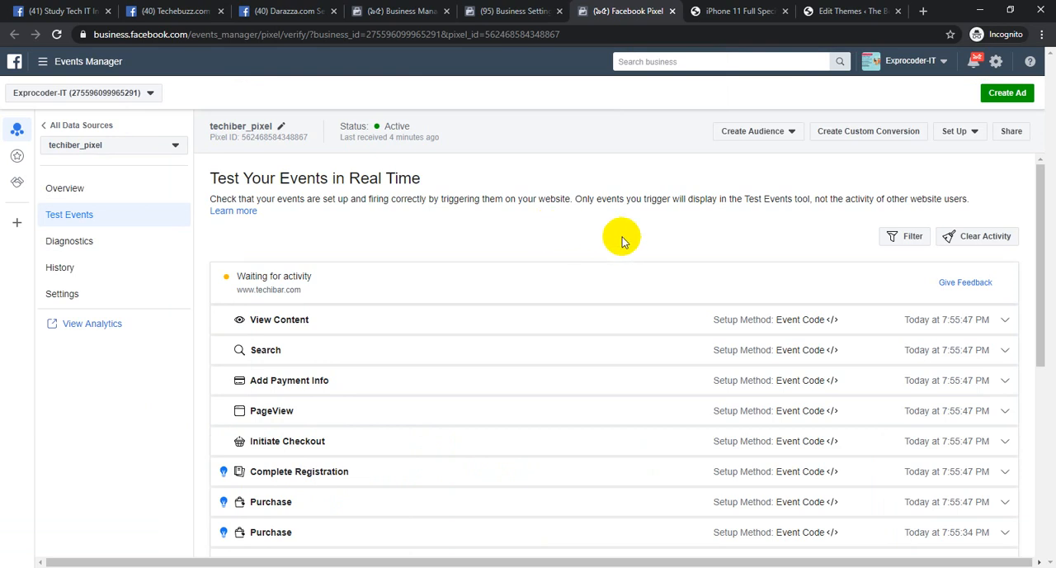
pyautogui.click(300, 322)
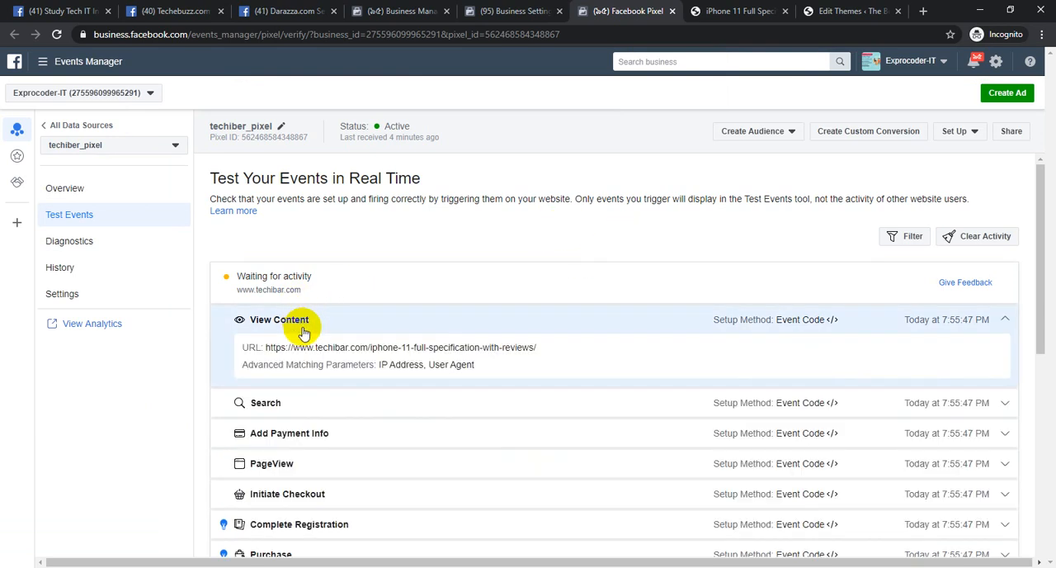
pyautogui.click(291, 319)
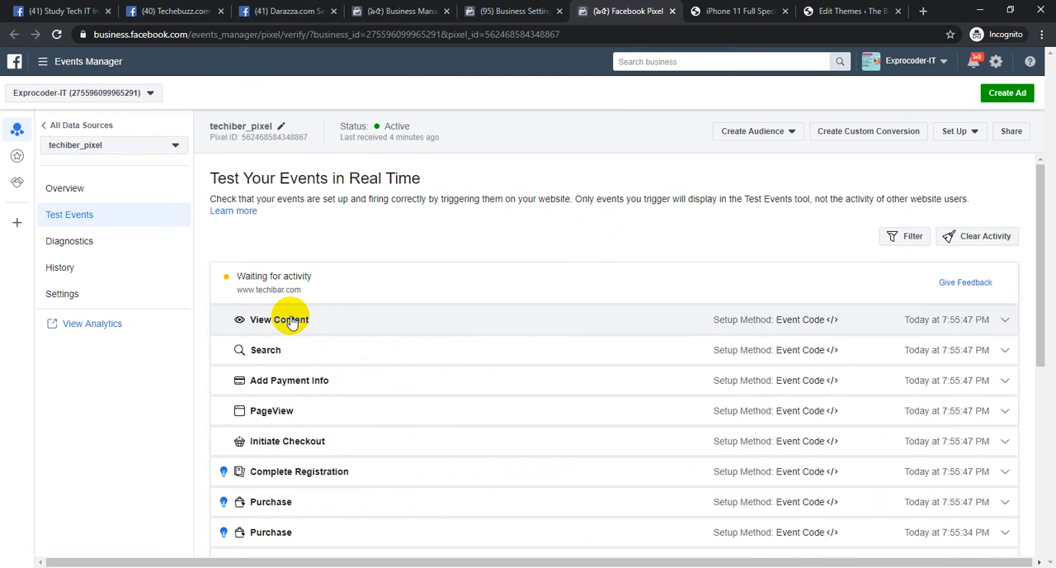
pyautogui.click(287, 315)
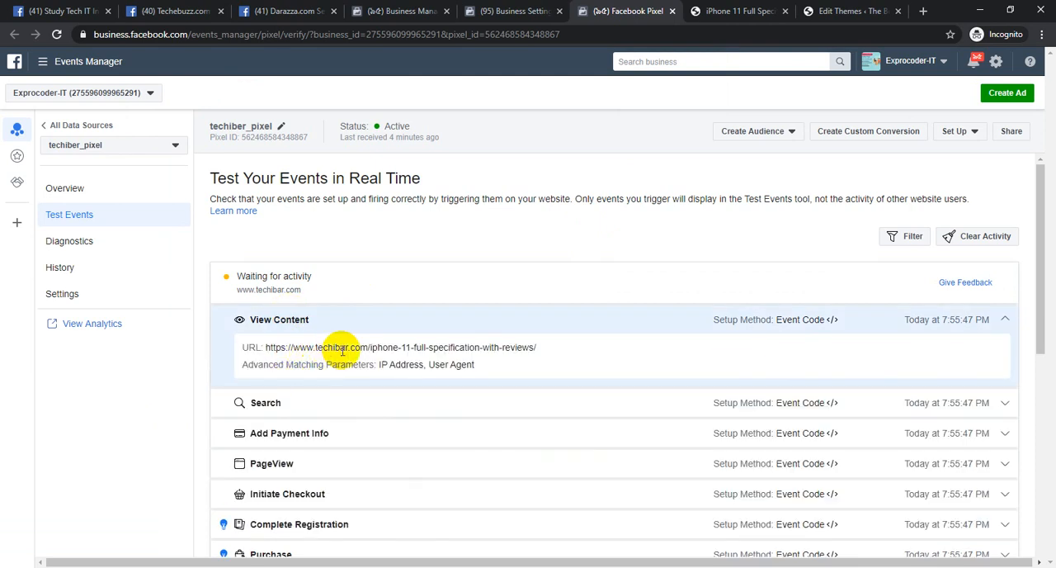
pyautogui.moveTo(382, 348); pyautogui.dragTo(441, 347)
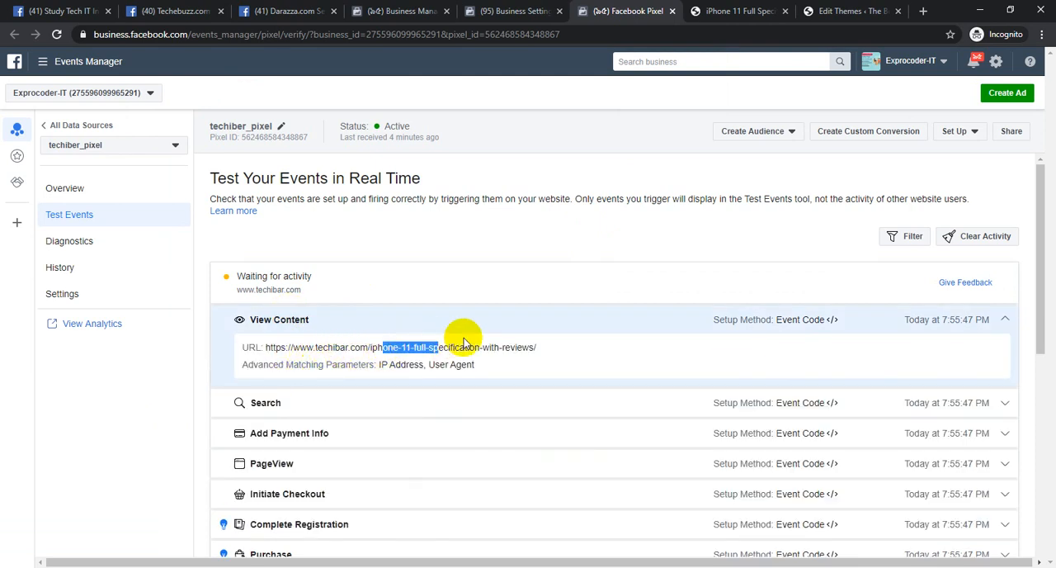
# Compare the View Content event's URL with the title of the iPhone 11 post on techibar.com, and return to Test Events
pyautogui.click(719, 11)
pyautogui.scroll(20, 490, 195)
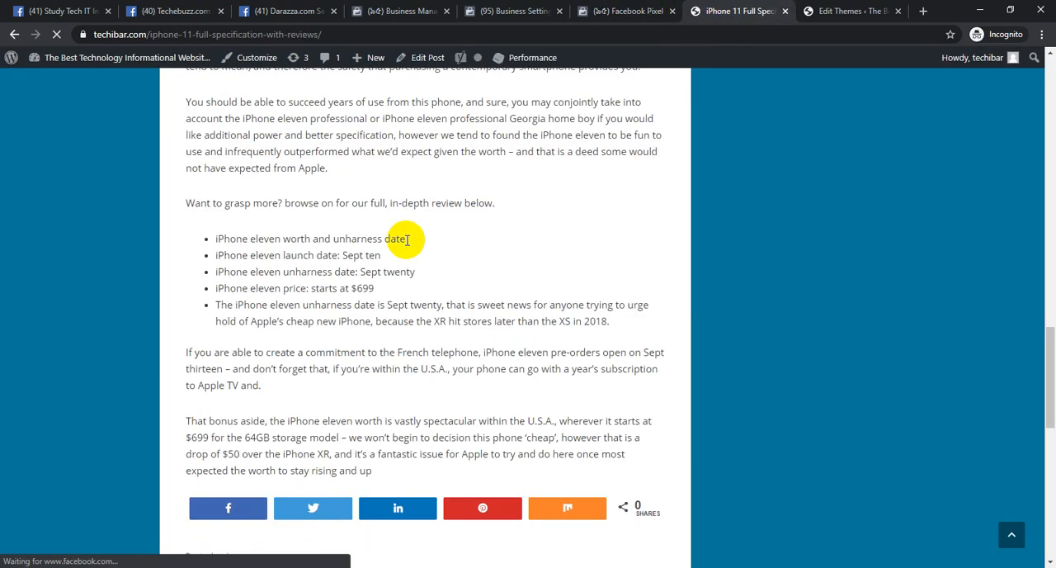
pyautogui.moveTo(576, 202); pyautogui.dragTo(318, 210)
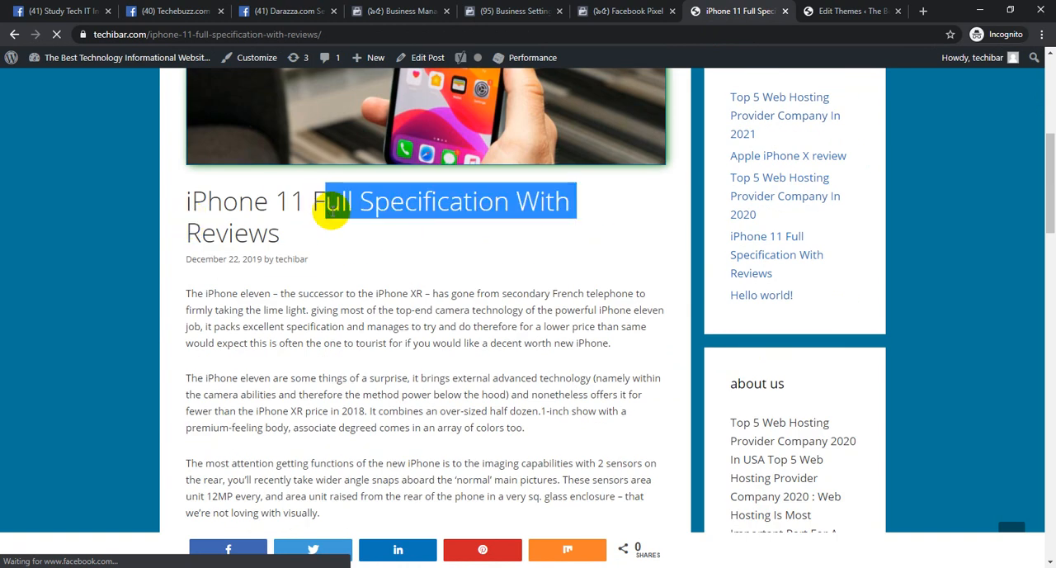
pyautogui.click(629, 11)
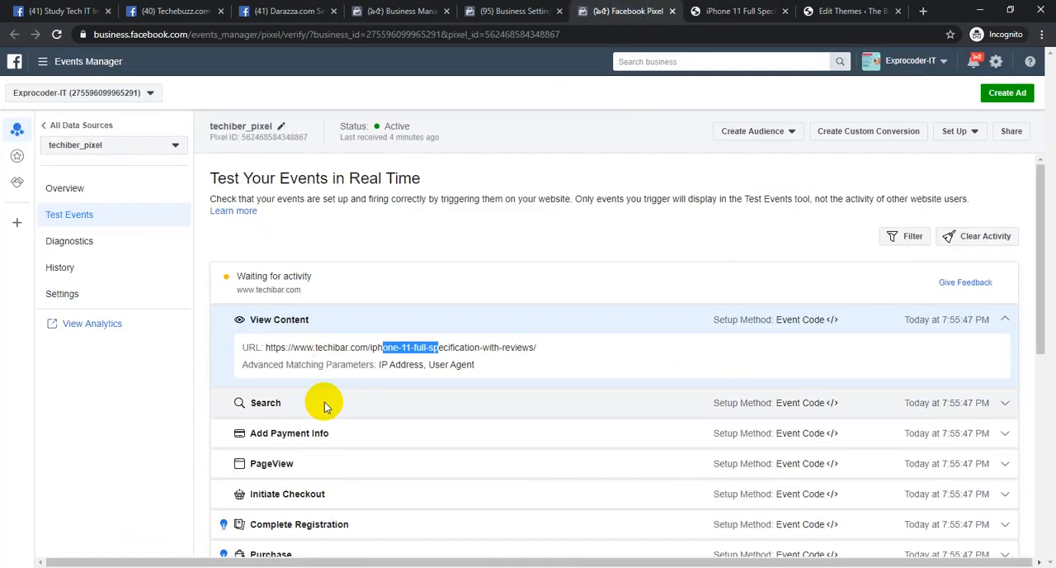
# Look through the received events in Test Events and collapse the View Content details
pyautogui.scroll(-3, 323, 401)
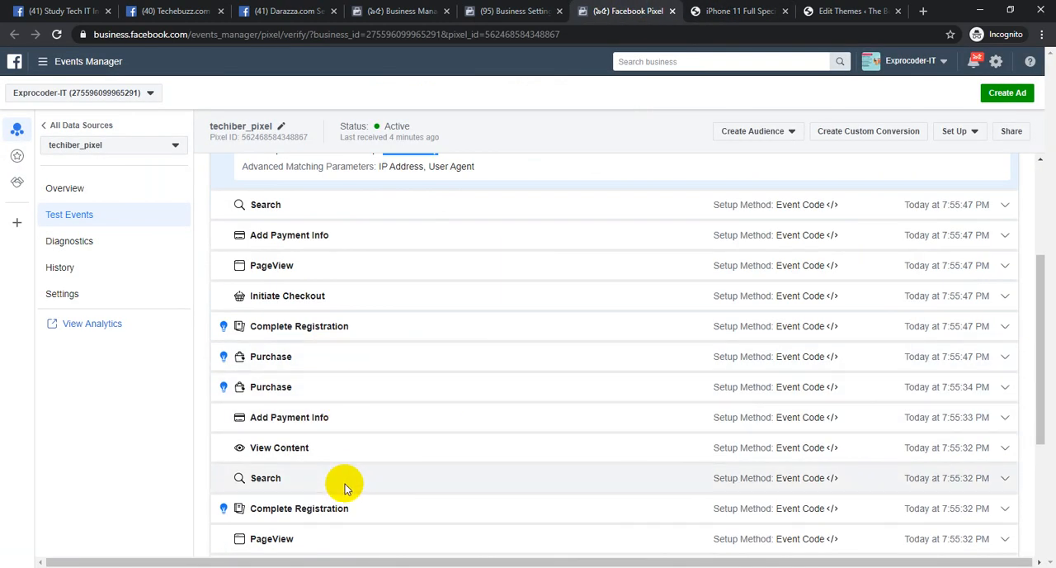
pyautogui.scroll(-3, 415, 450)
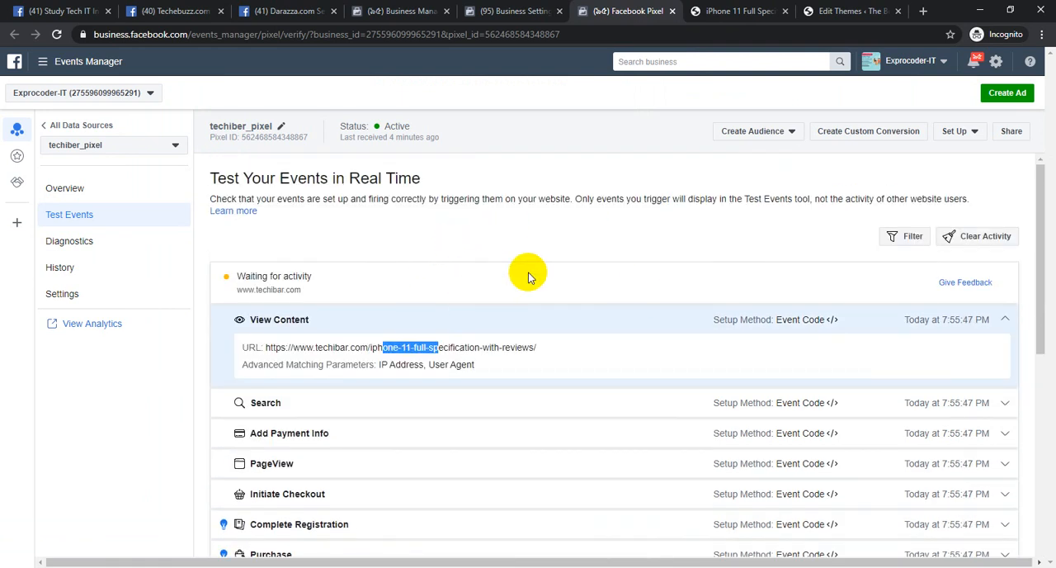
pyautogui.click(347, 319)
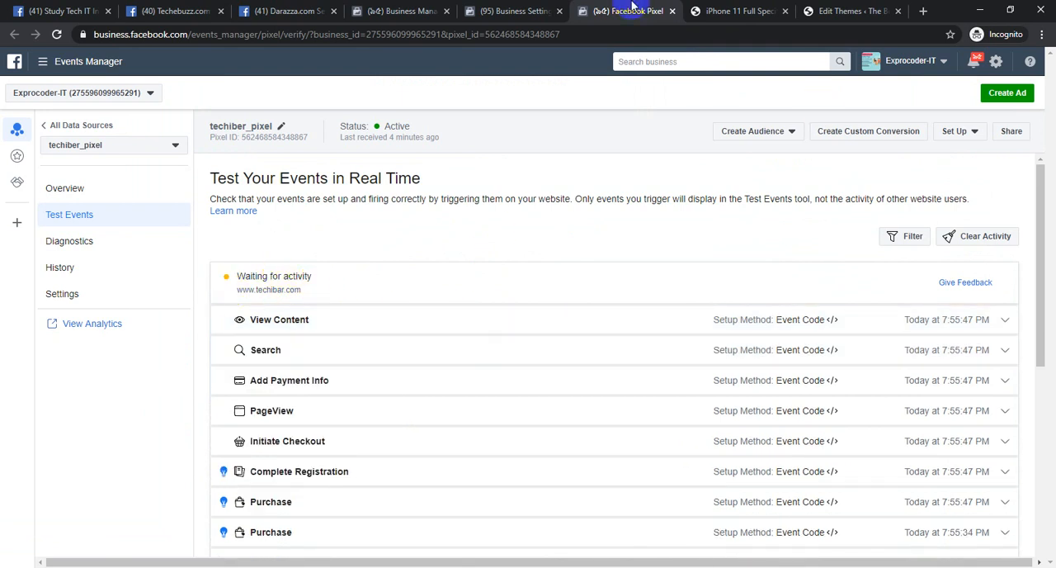
# Return to the iPhone 11 post on techibar.com and open the site's home page from there
pyautogui.click(739, 11)
pyautogui.scroll(6, 561, 300)
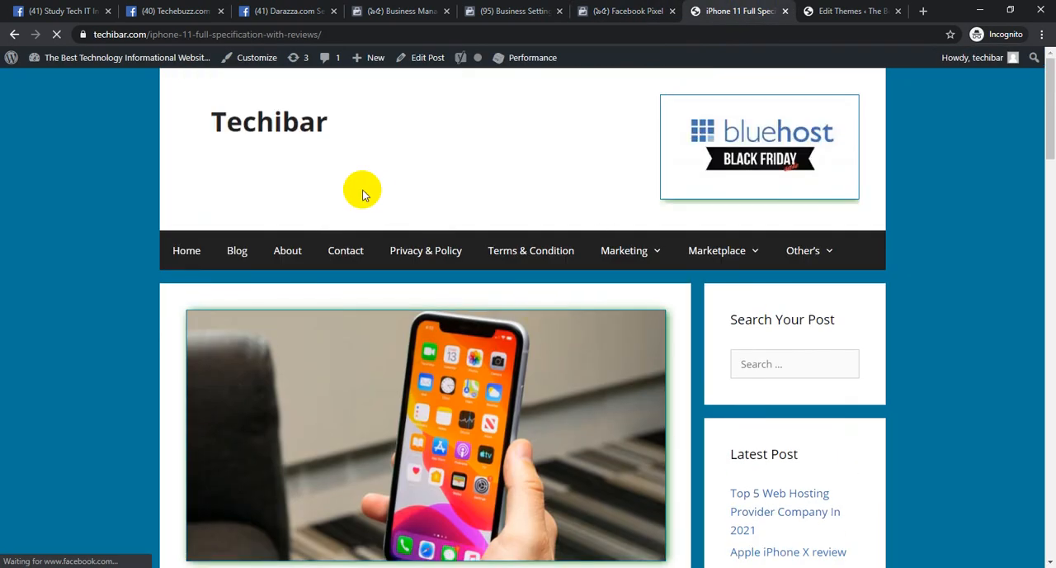
pyautogui.click(300, 124)
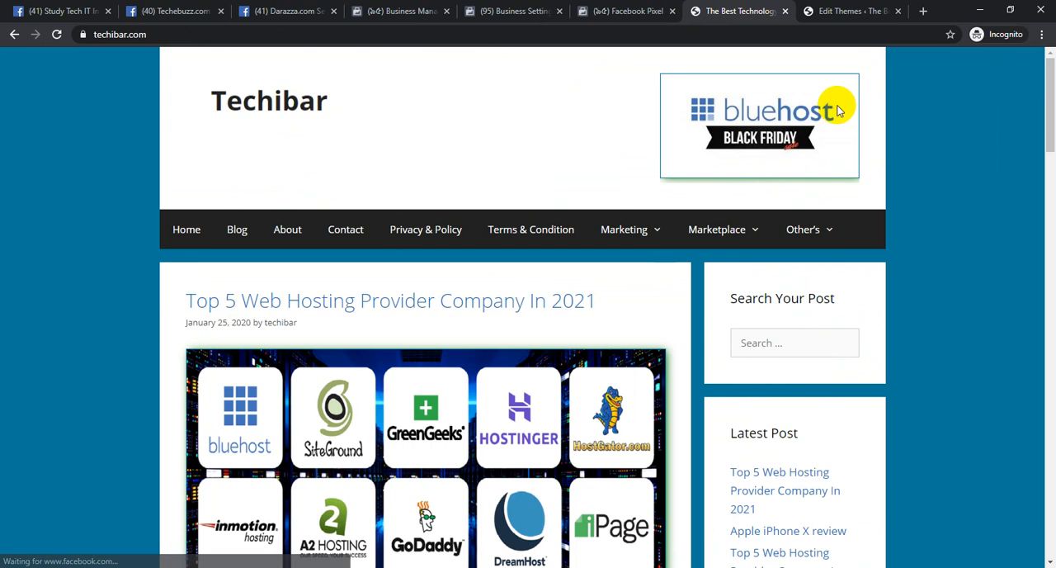
# Finish the Install Pixel Code dialog in Business Settings, and open Offline Event Sets under Data Sources after reloading the page
pyautogui.click(532, 11)
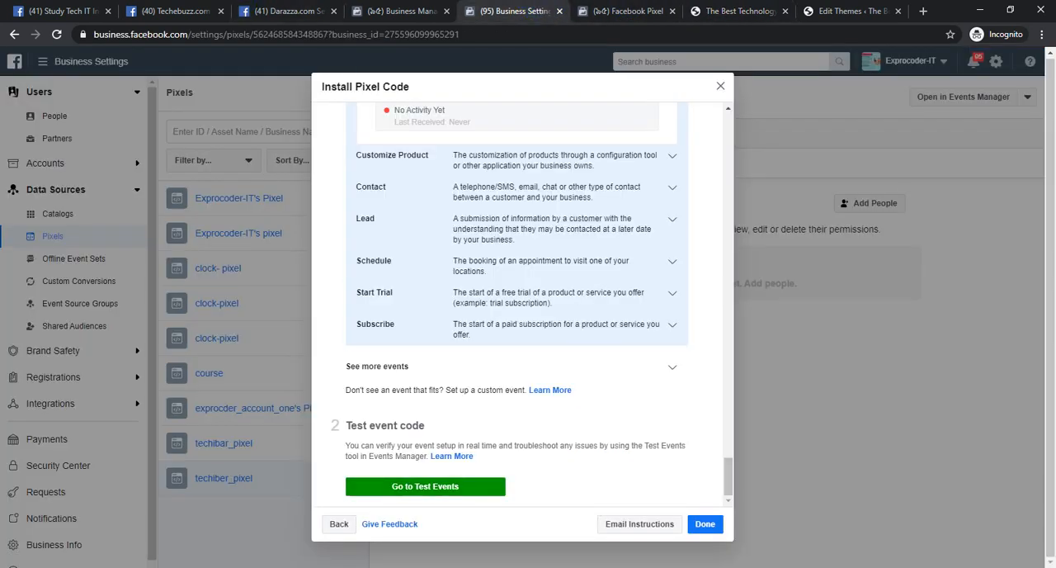
pyautogui.click(704, 523)
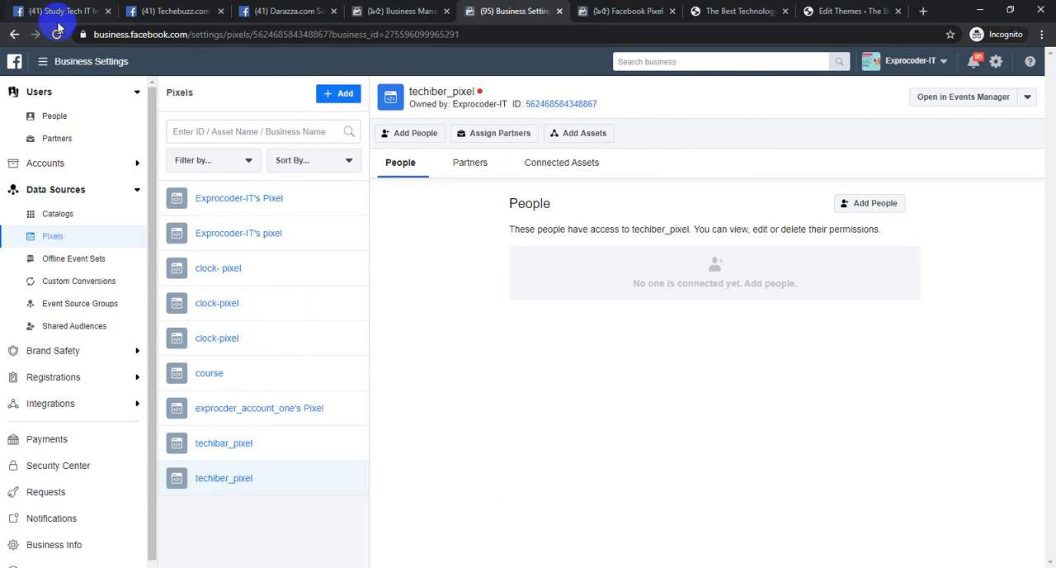
pyautogui.click(56, 33)
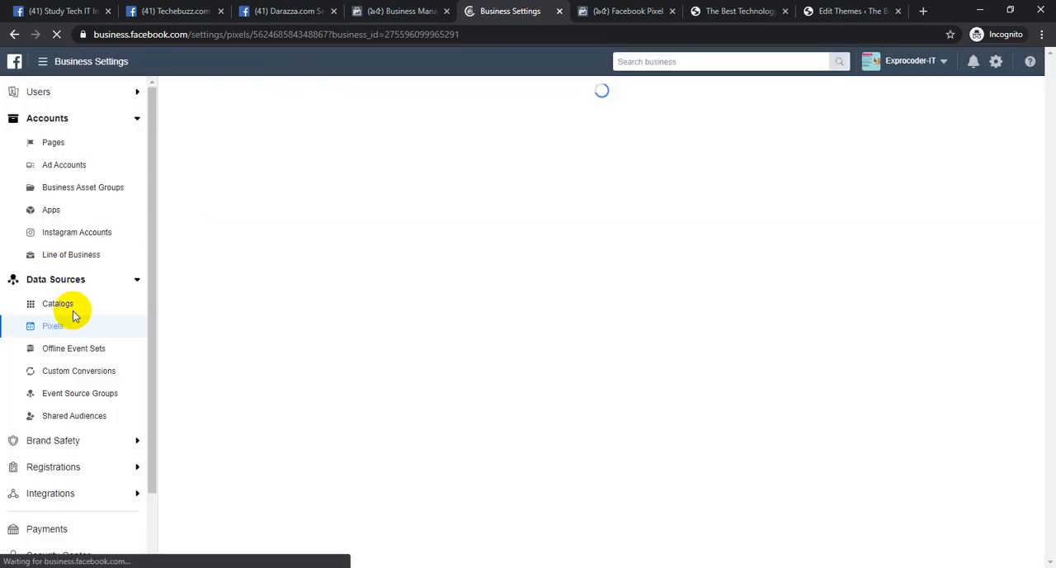
pyautogui.click(64, 350)
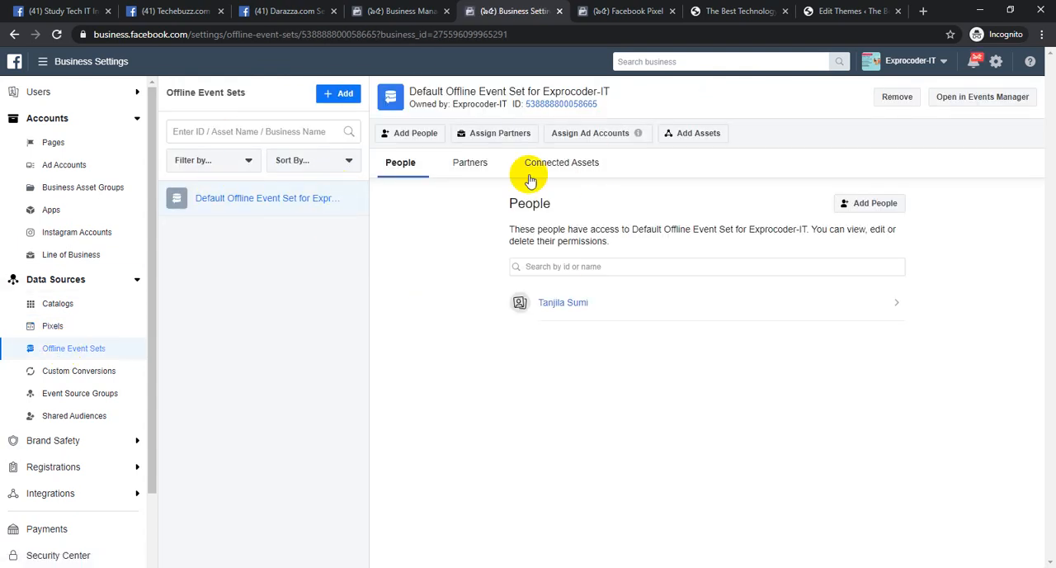
# Open Custom Conversions under Data Sources and start a new custom conversion for techiber_pixel with All URL Traffic as the website event
pyautogui.click(65, 379)
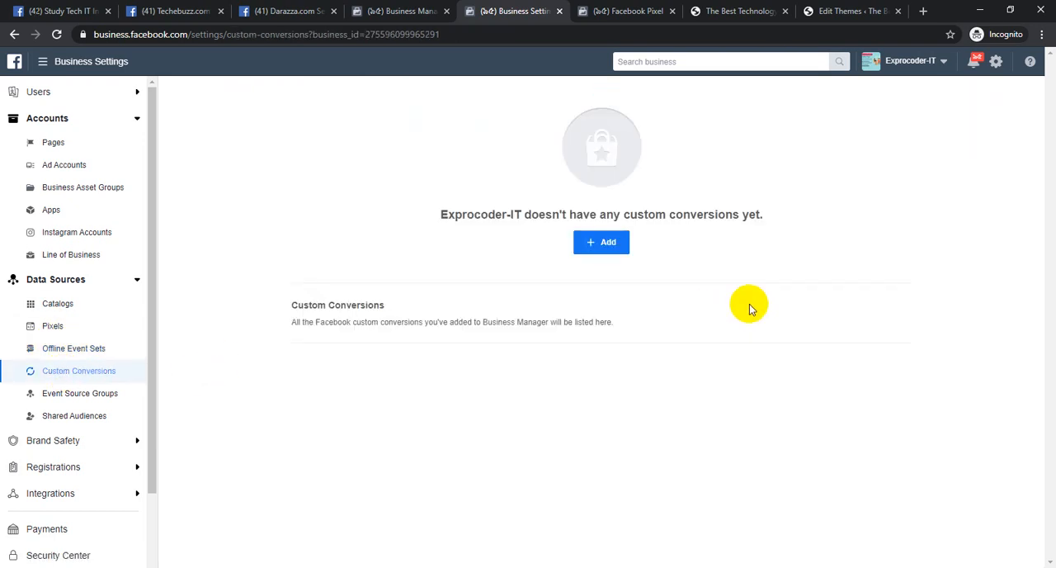
pyautogui.click(603, 242)
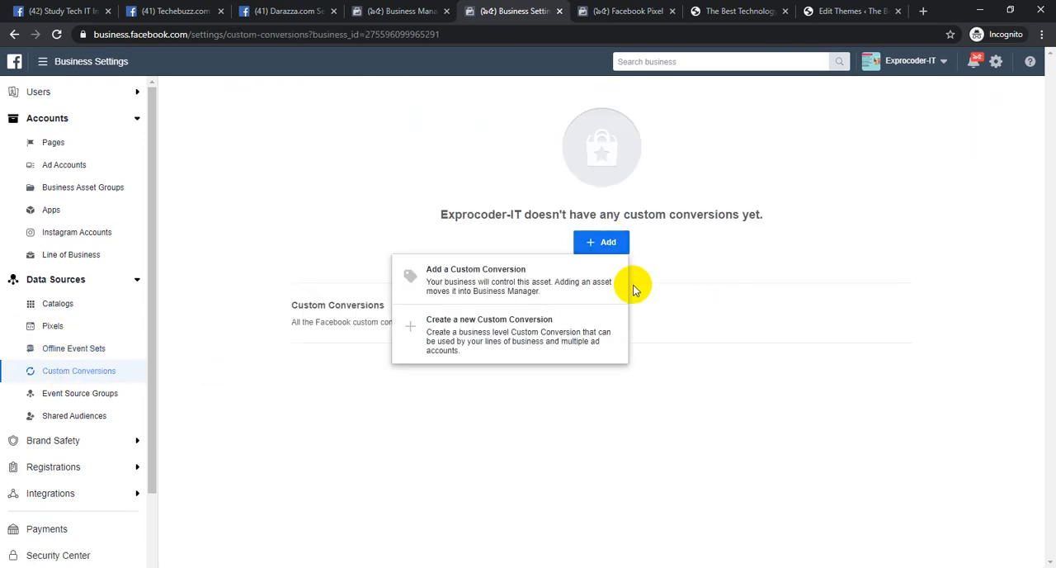
pyautogui.click(490, 342)
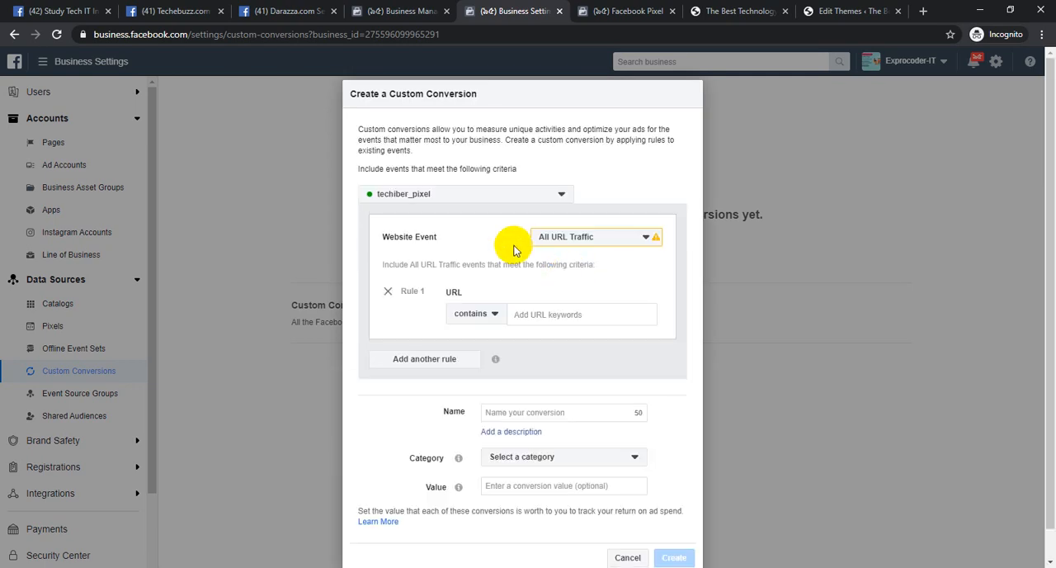
pyautogui.click(582, 238)
pyautogui.click(571, 295)
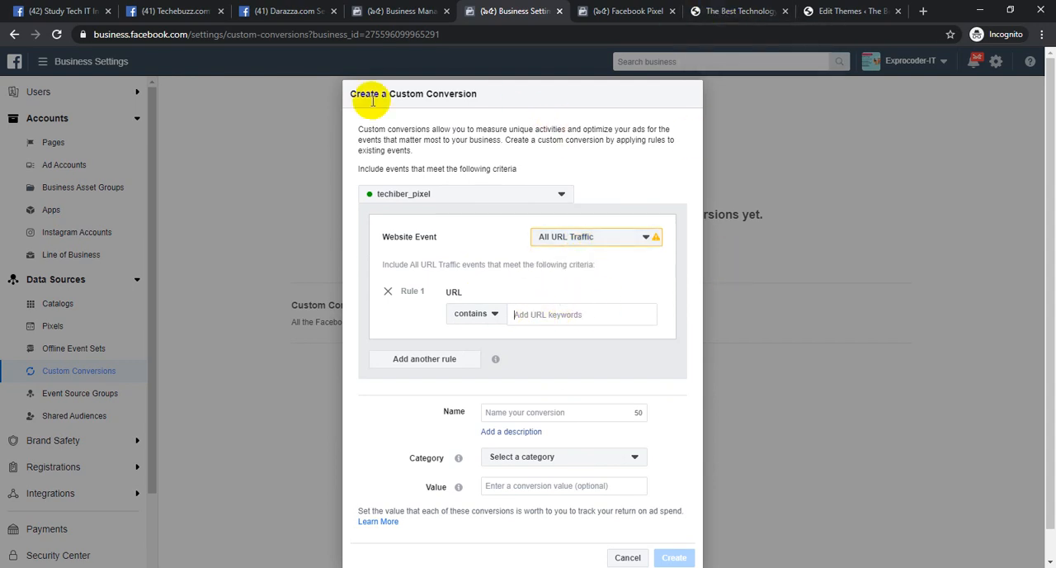
pyautogui.moveTo(348, 96); pyautogui.dragTo(512, 97)
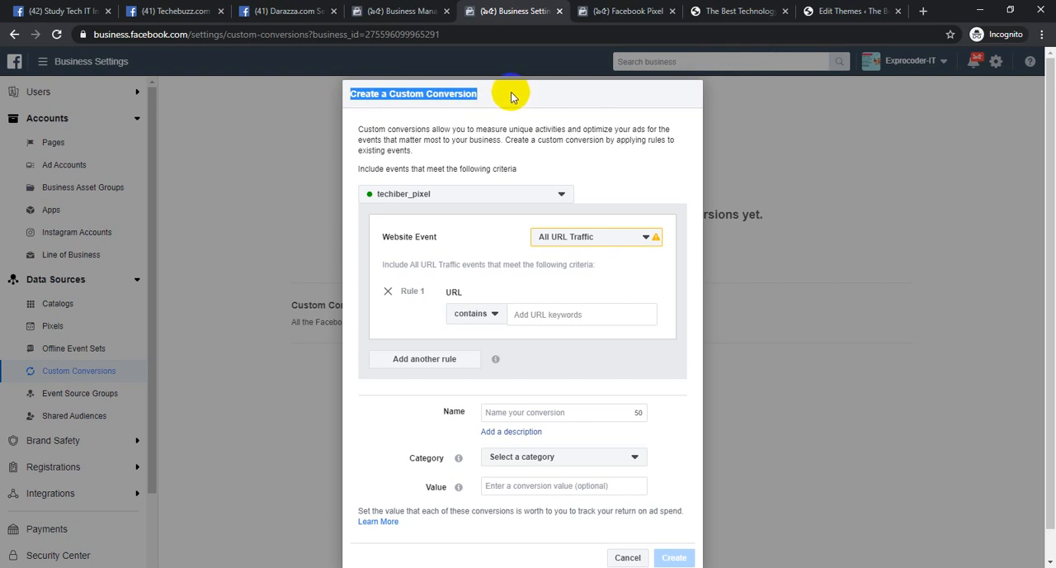
# Look at the theme header code and the techibar.com home page, and return to the Create a Custom Conversion dialog
pyautogui.click(817, 10)
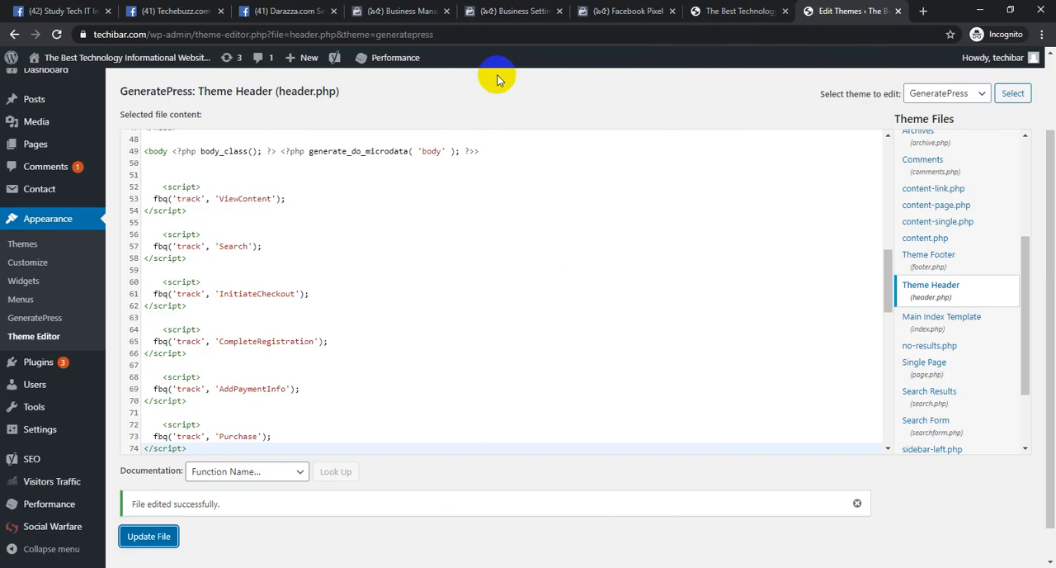
pyautogui.click(740, 8)
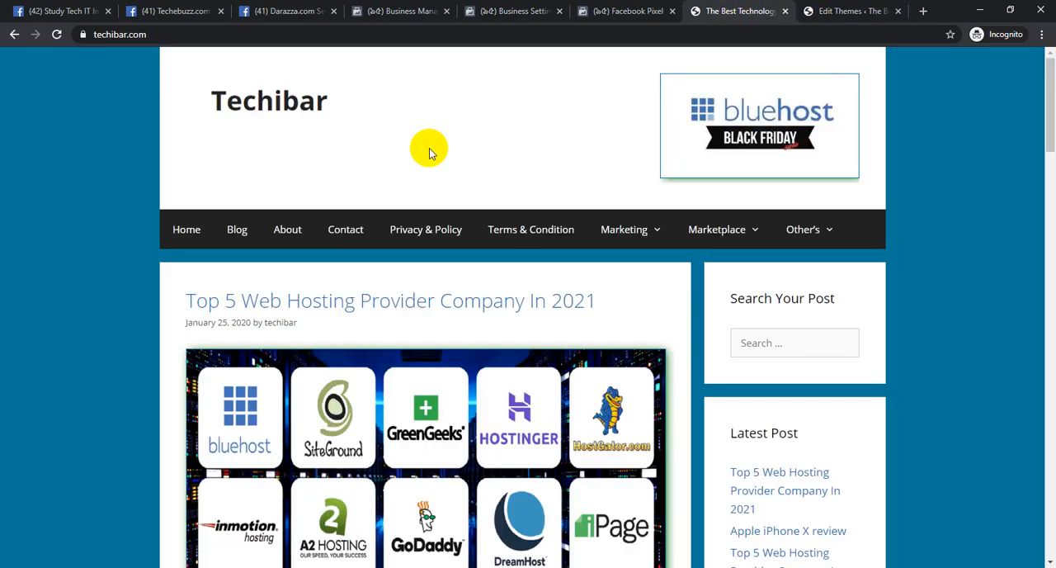
pyautogui.click(290, 107)
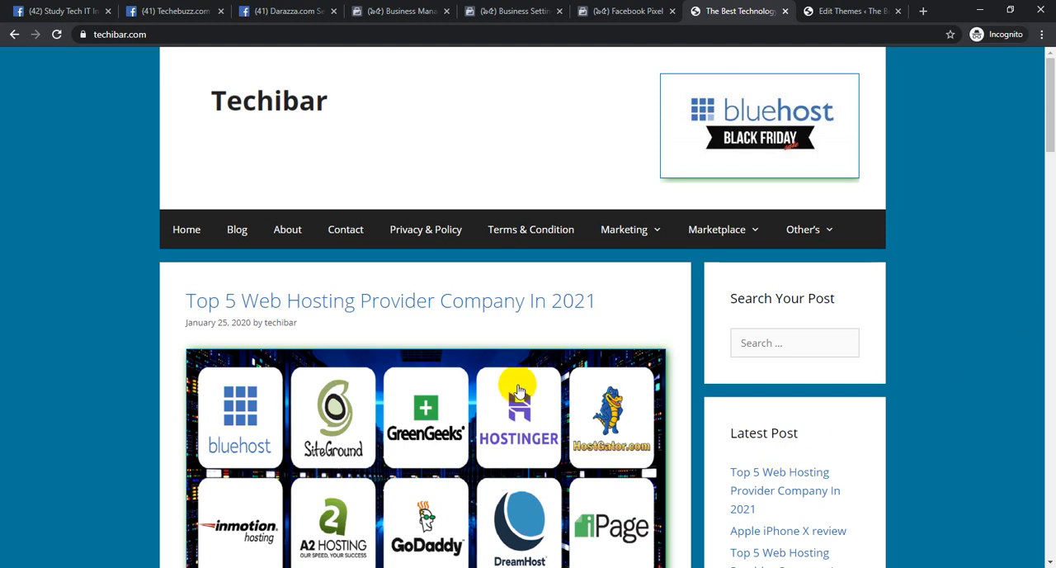
pyautogui.click(621, 10)
pyautogui.click(477, 10)
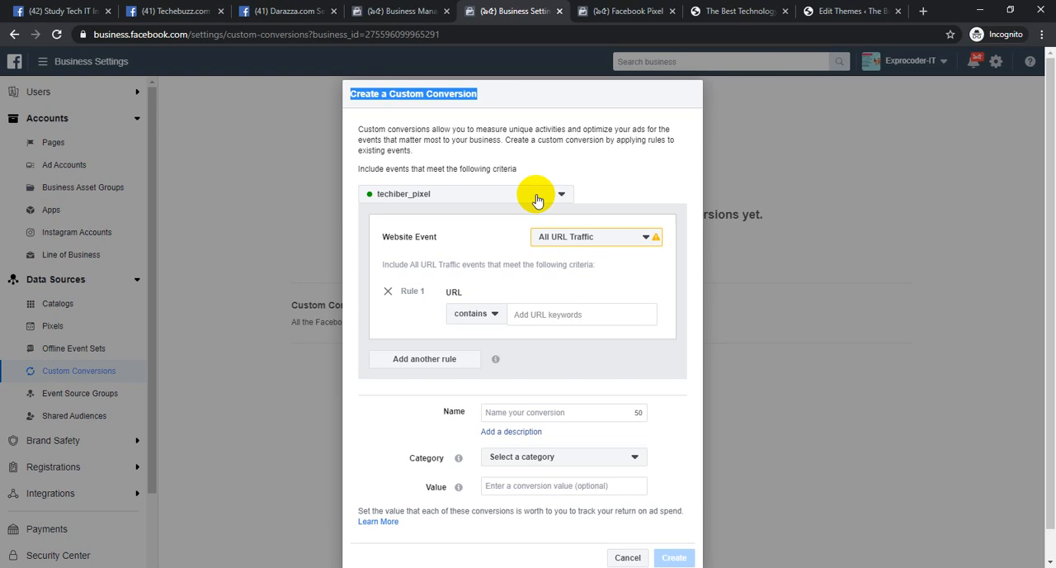
# Add "thank you" as the URL keyword of Rule 1, with the condition contains
pyautogui.click(584, 314)
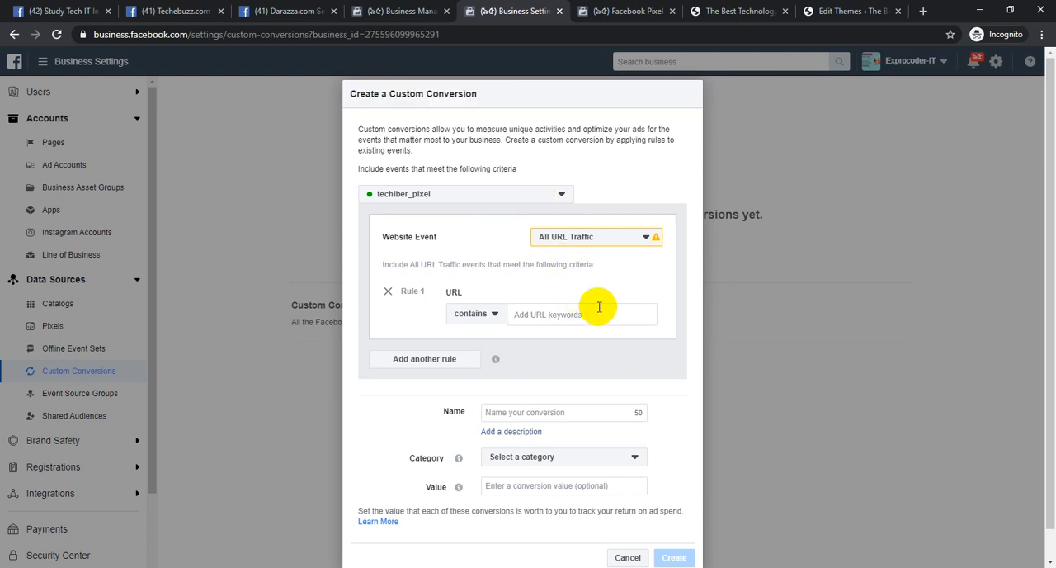
pyautogui.write('thank you')
pyautogui.press('Return')
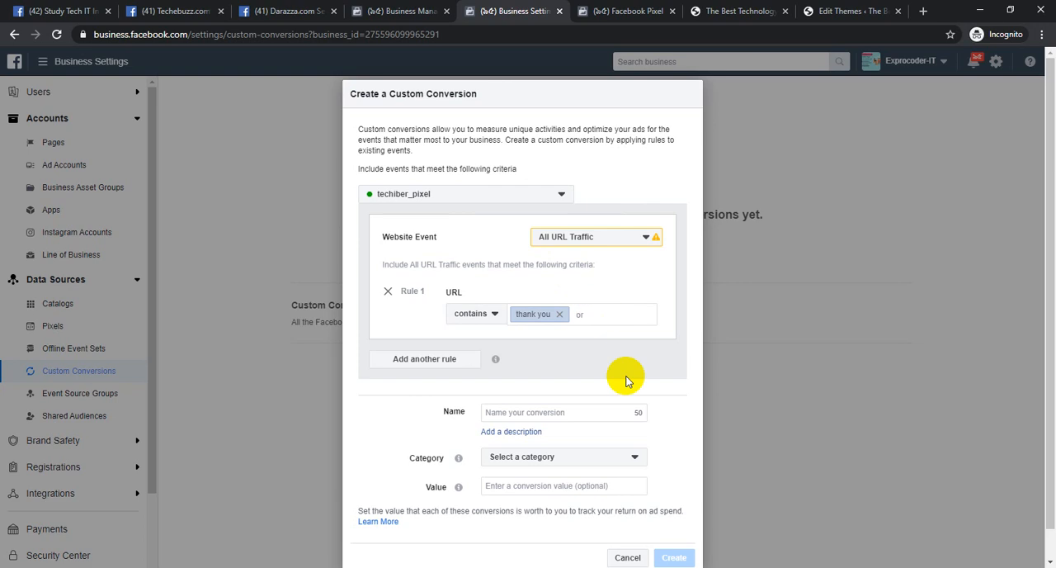
# Name the custom conversion "conversion" and set its category to Purchase
pyautogui.click(559, 412)
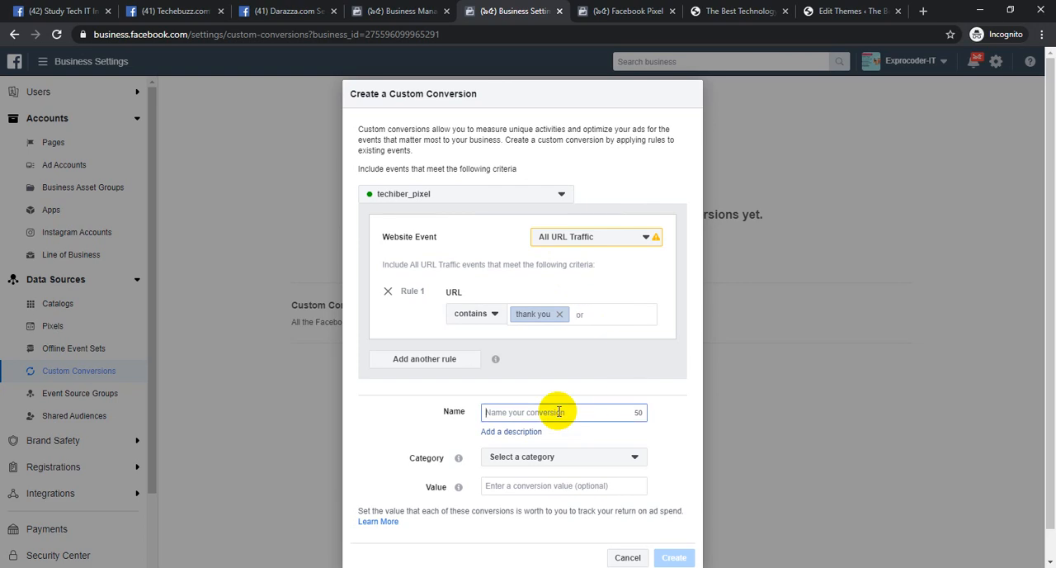
pyautogui.write('conversion')
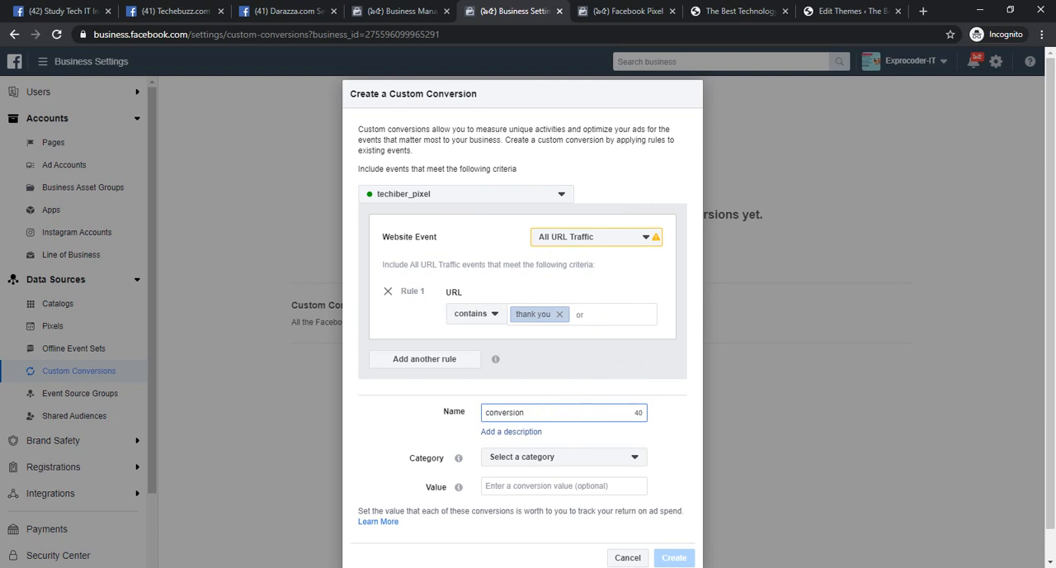
pyautogui.click(503, 465)
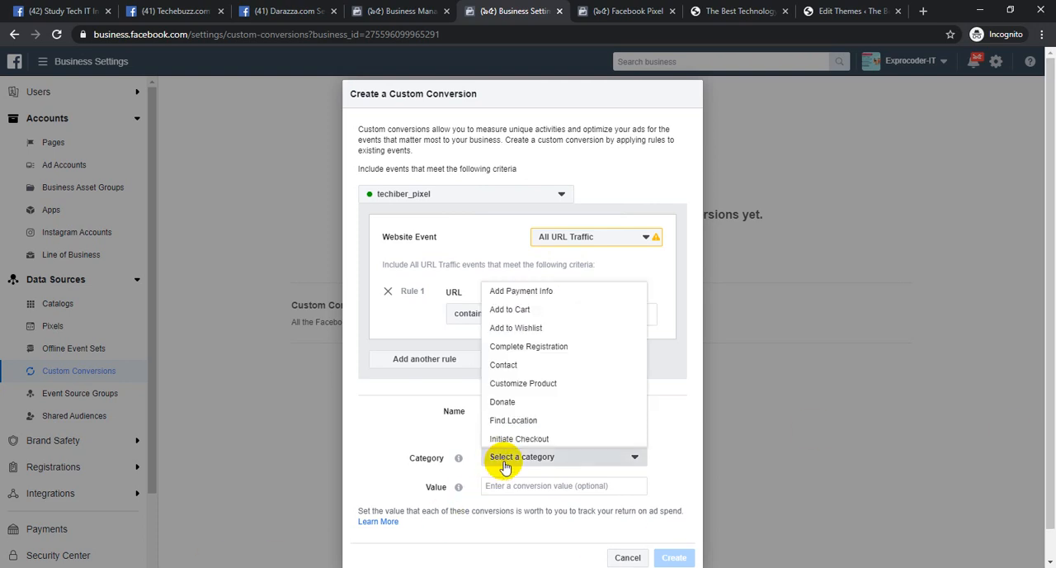
pyautogui.scroll(-3, 537, 427)
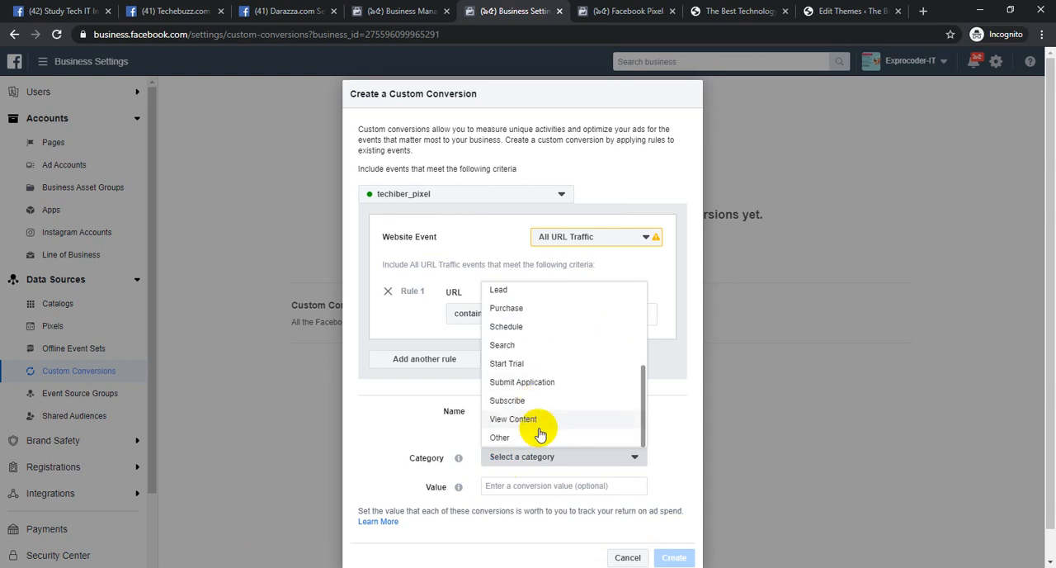
pyautogui.click(537, 308)
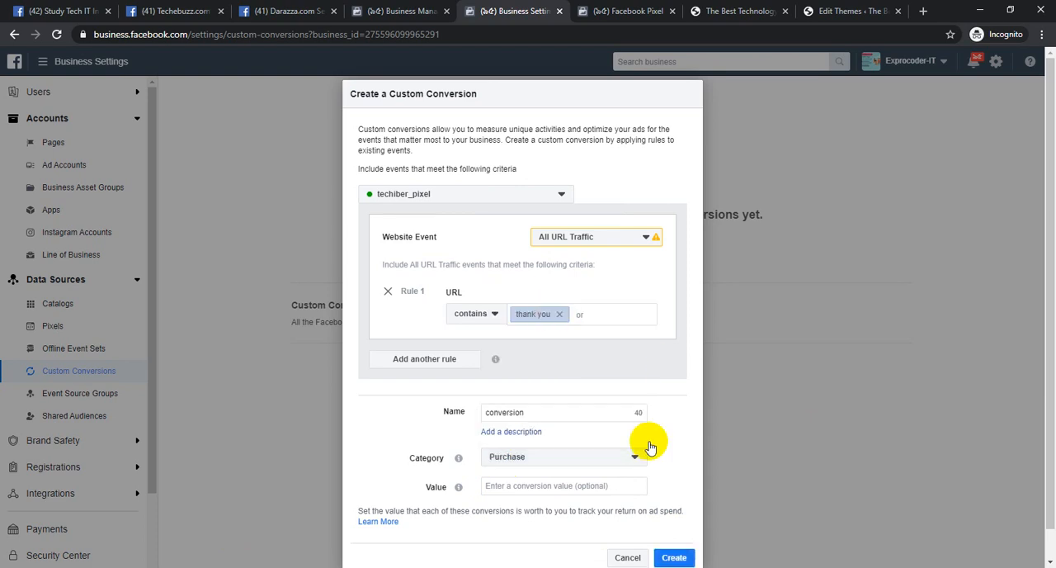
# Create the custom conversion without a conversion value, and reload the Custom Conversions page
pyautogui.scroll(-1, 538, 490)
pyautogui.click(488, 454)
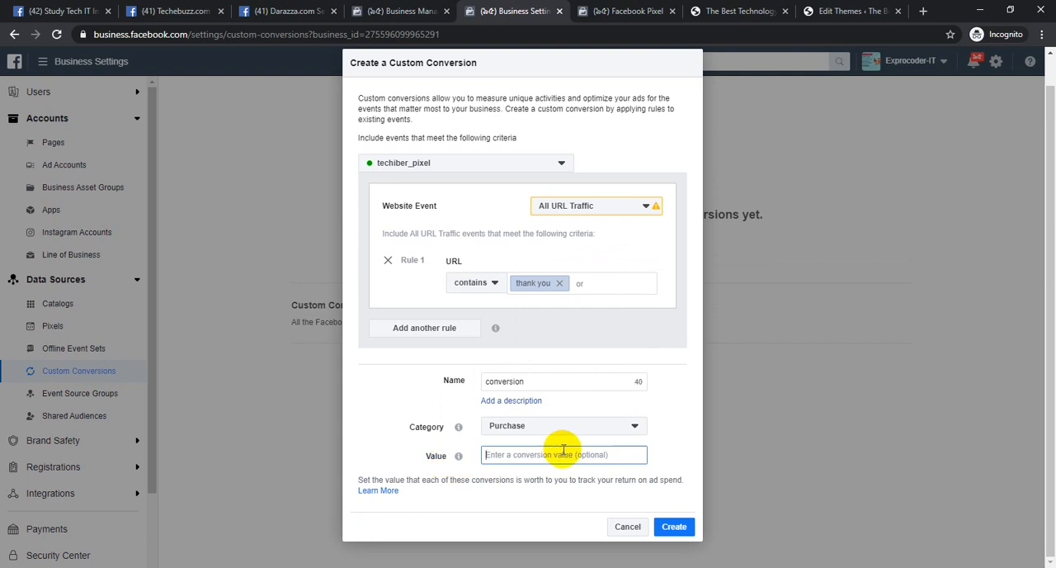
pyautogui.click(690, 526)
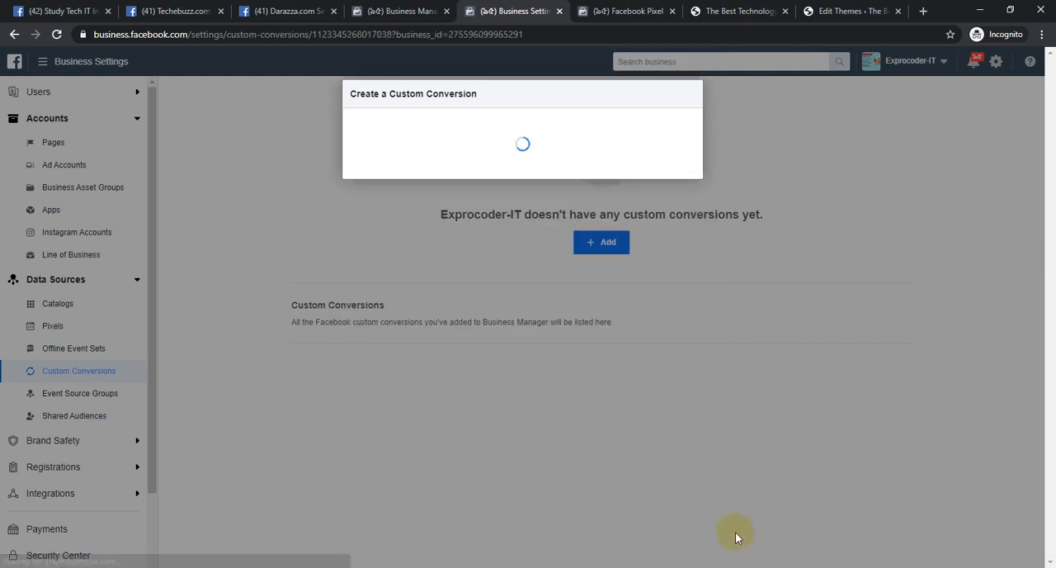
pyautogui.click(685, 312)
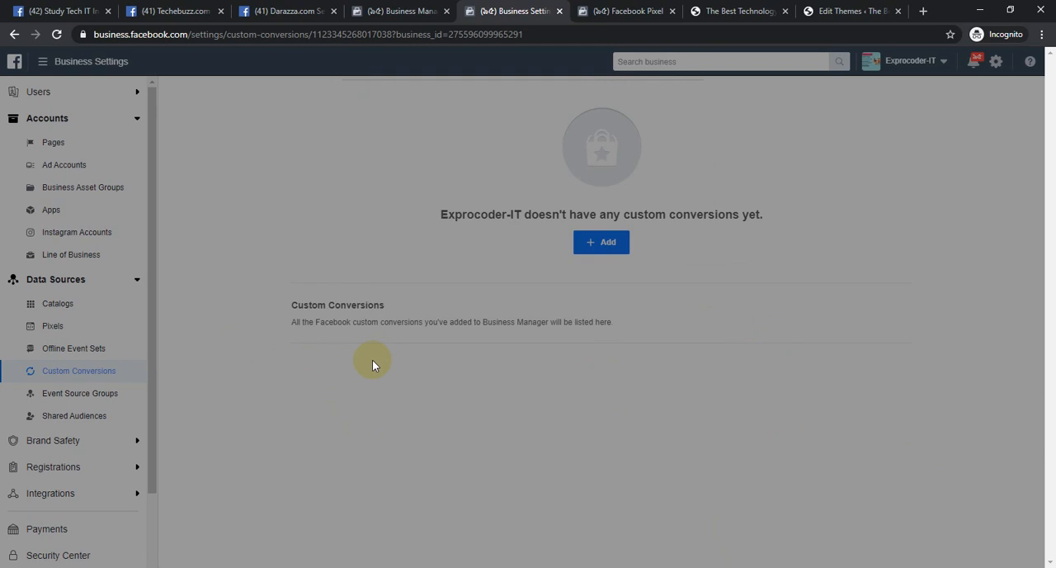
pyautogui.click(57, 35)
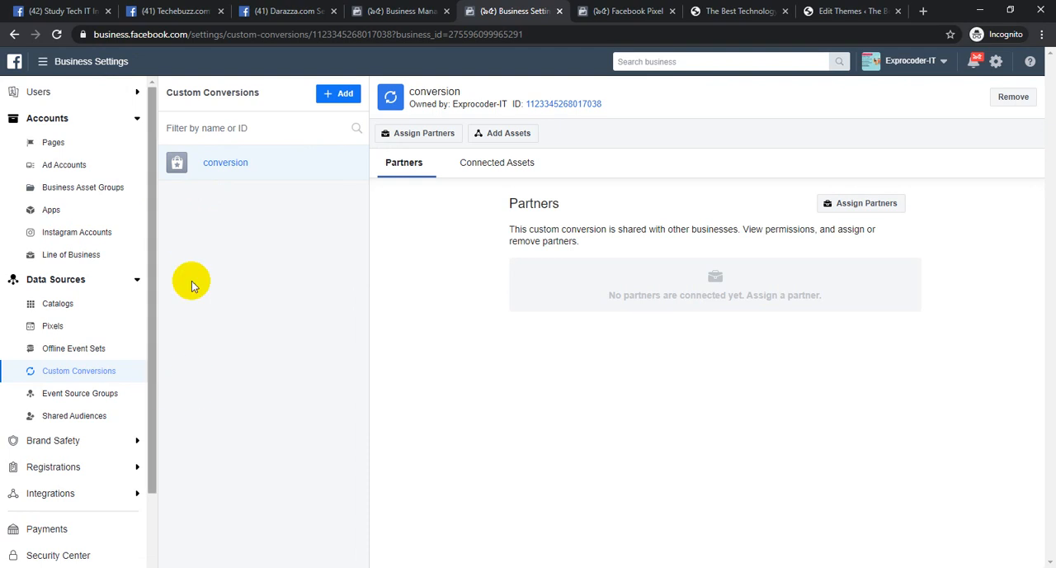
# Start a new event source group under Event Source Groups and name it "techibar event group"
pyautogui.click(98, 396)
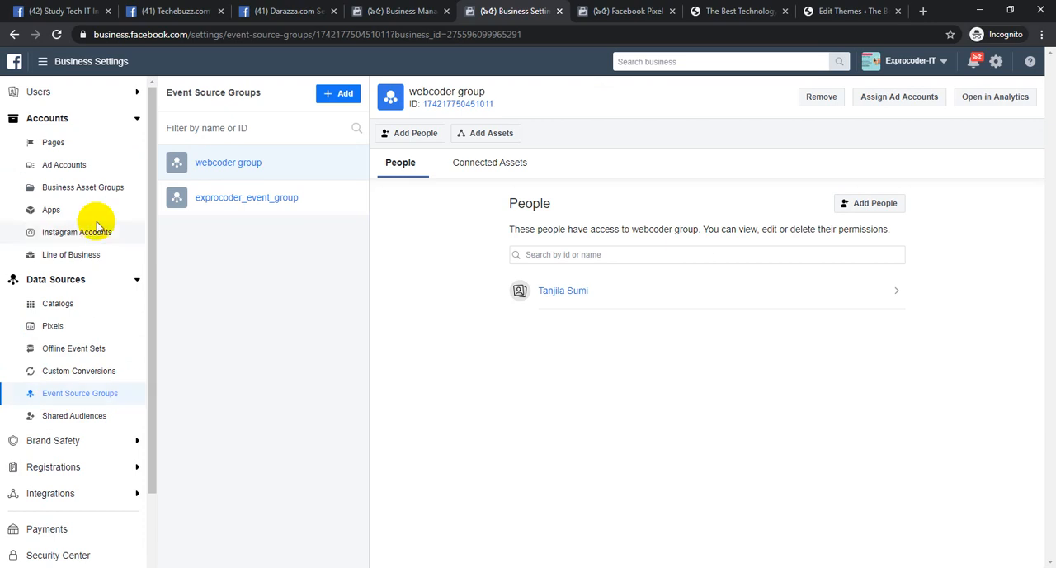
pyautogui.click(343, 97)
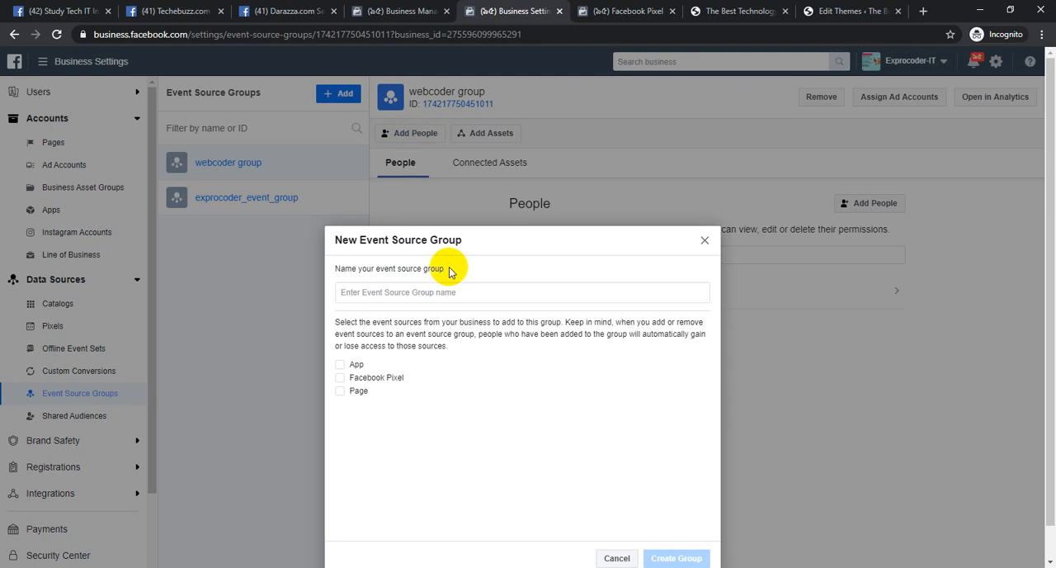
pyautogui.click(452, 291)
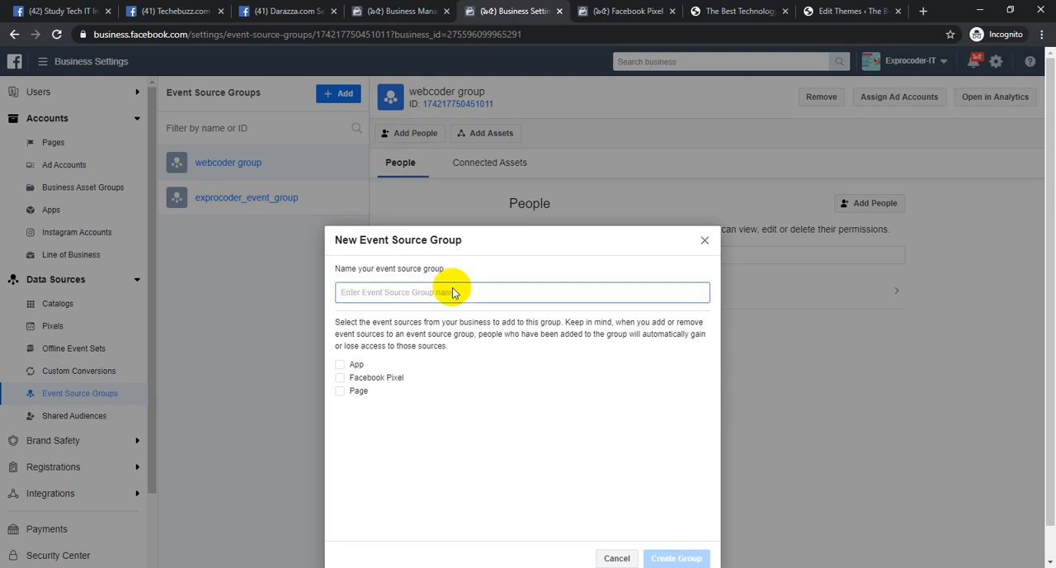
pyautogui.write('techibar event group')
# Enable App and Facebook Pixel as event sources for the group, choosing techiber_pixel as the pixel
pyautogui.click(337, 366)
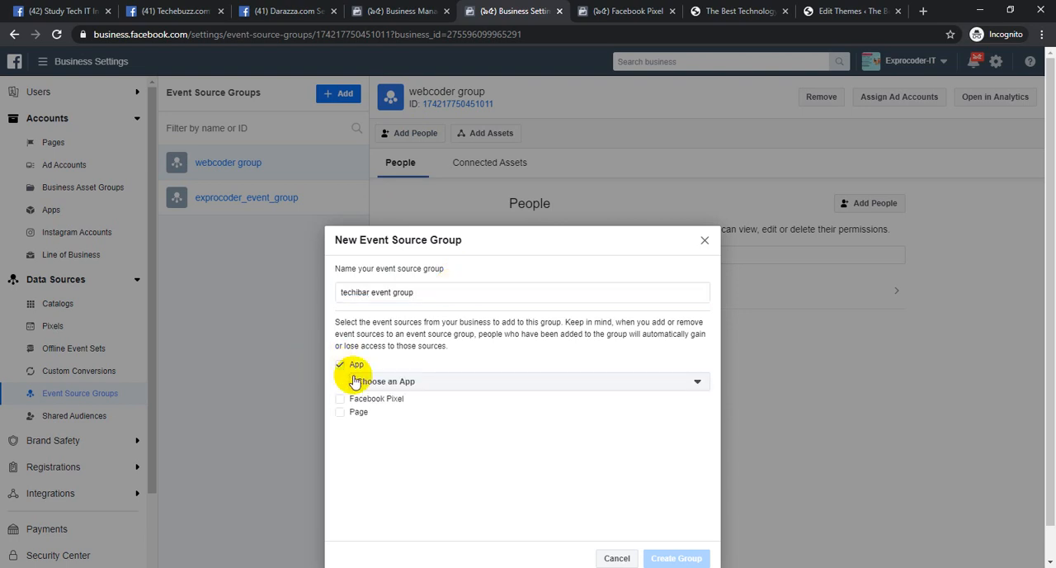
pyautogui.click(376, 383)
pyautogui.click(392, 445)
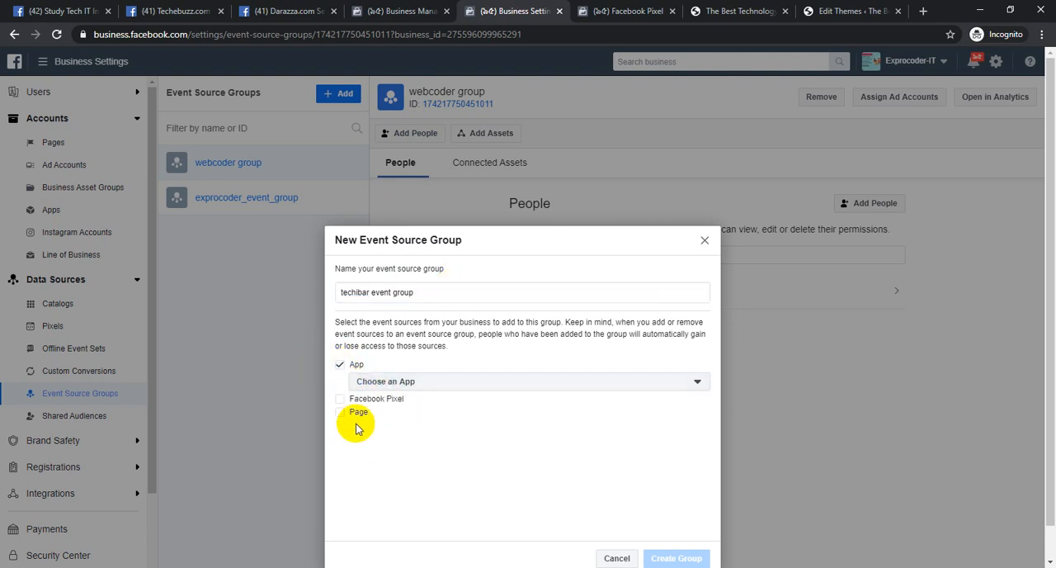
pyautogui.click(340, 398)
pyautogui.click(386, 418)
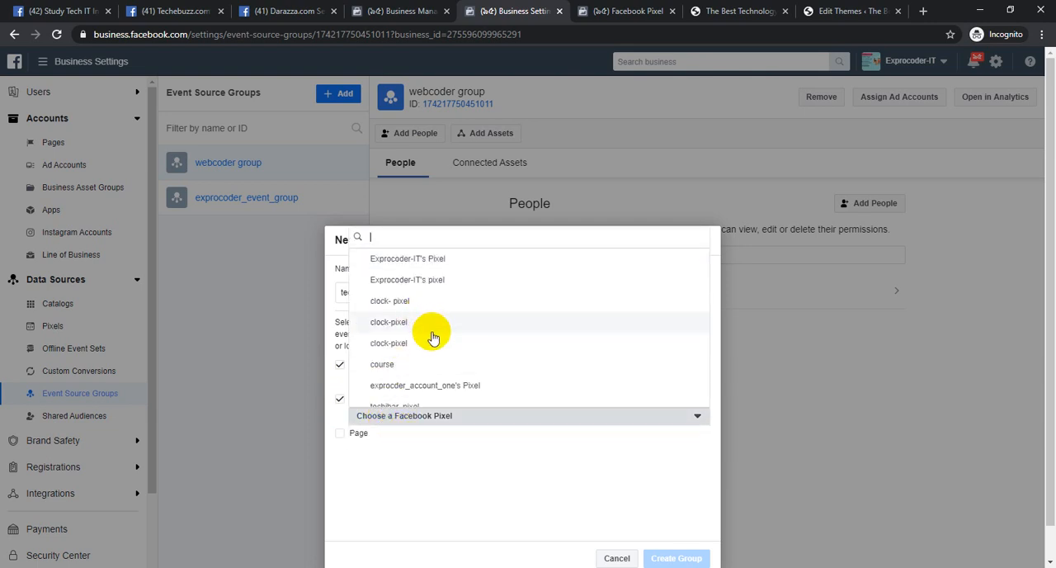
pyautogui.scroll(-1, 425, 347)
pyautogui.click(419, 397)
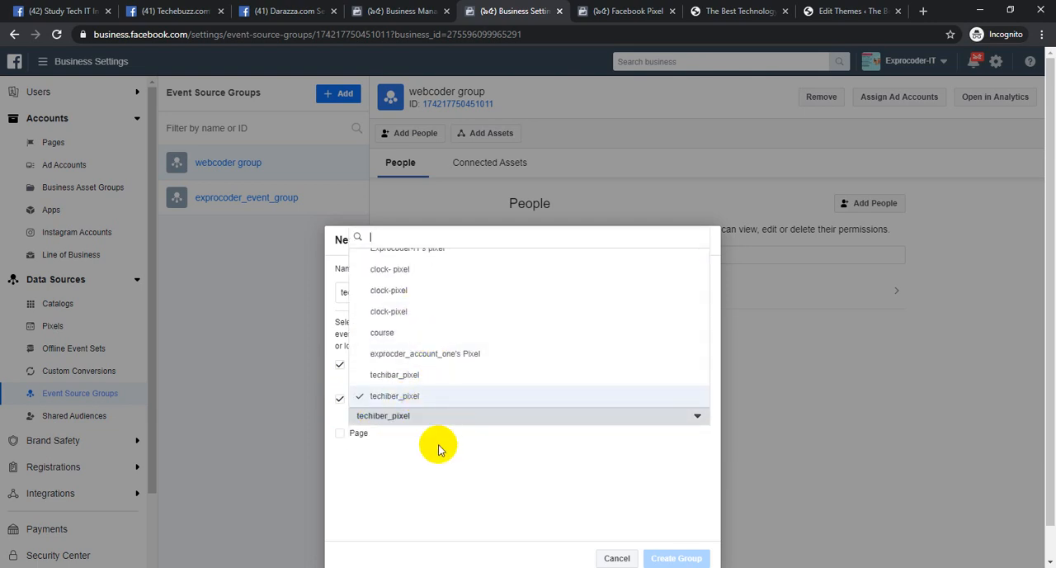
# Enable Page as an event source for the group and choose the Techbari.net page
pyautogui.click(358, 434)
pyautogui.click(426, 483)
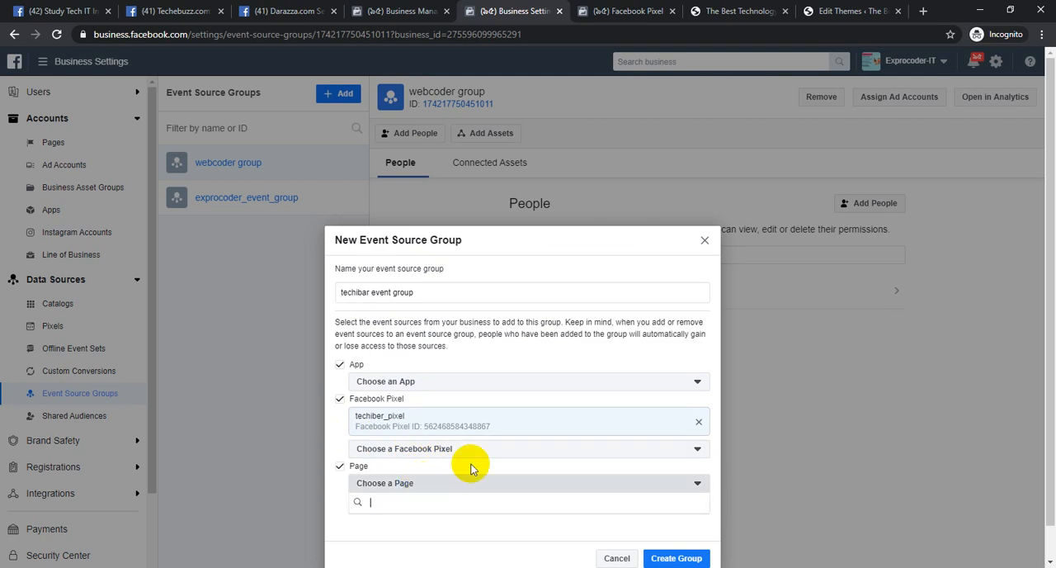
pyautogui.click(405, 398)
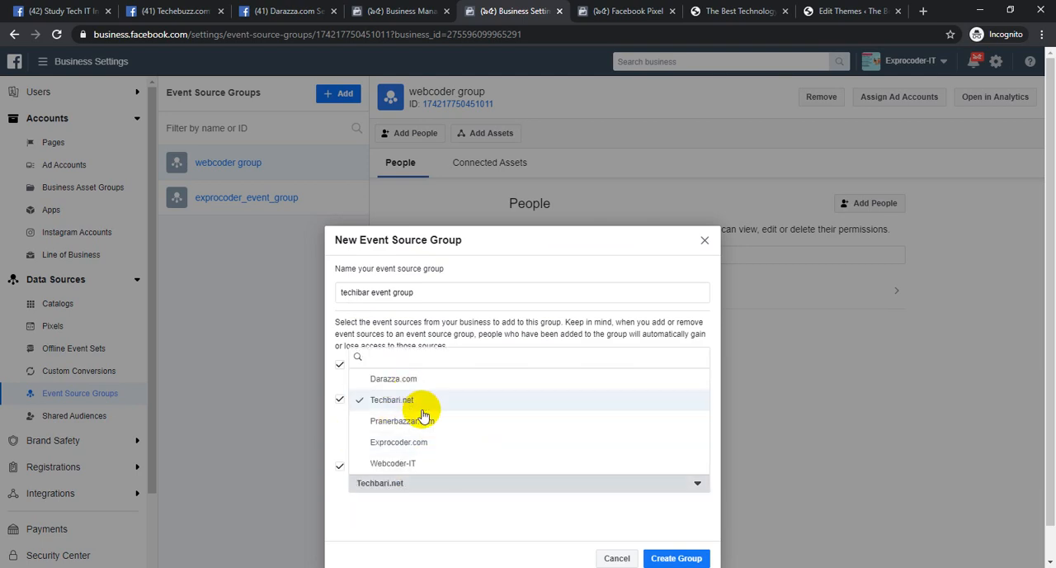
pyautogui.click(471, 491)
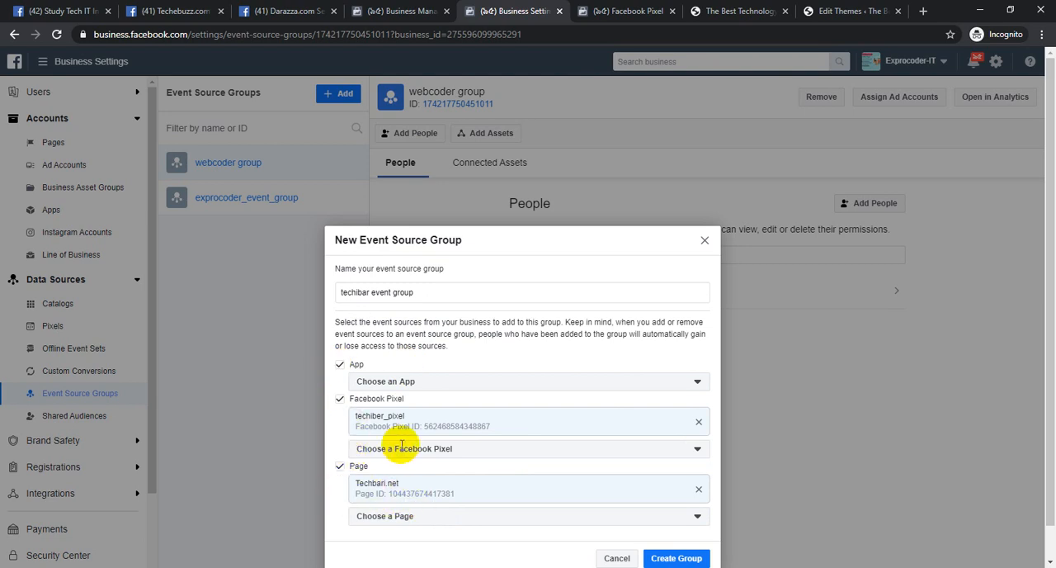
# Create the event source group and open it in Analytics
pyautogui.scroll(-1, 644, 462)
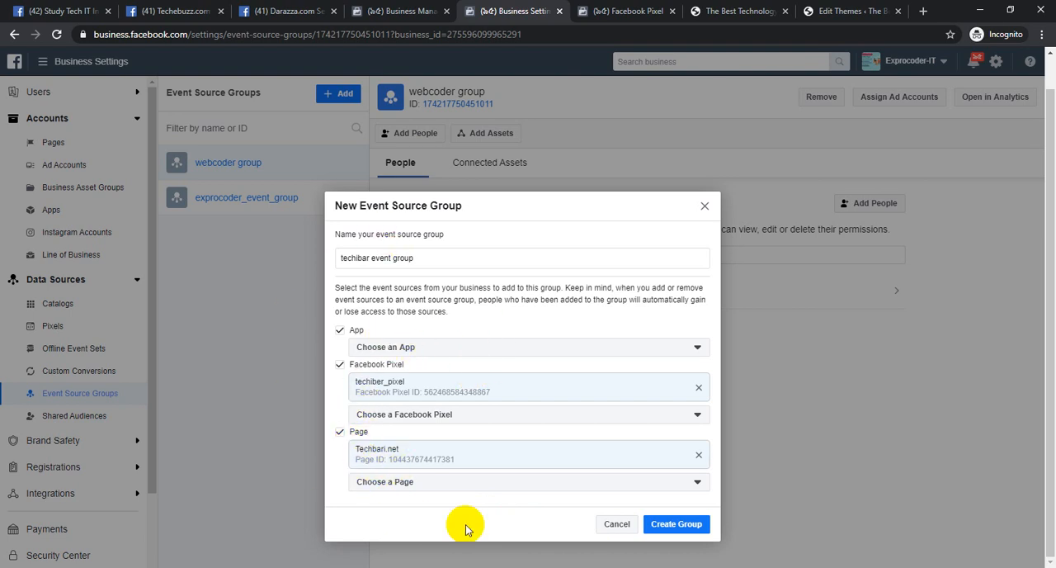
pyautogui.click(670, 524)
pyautogui.click(697, 406)
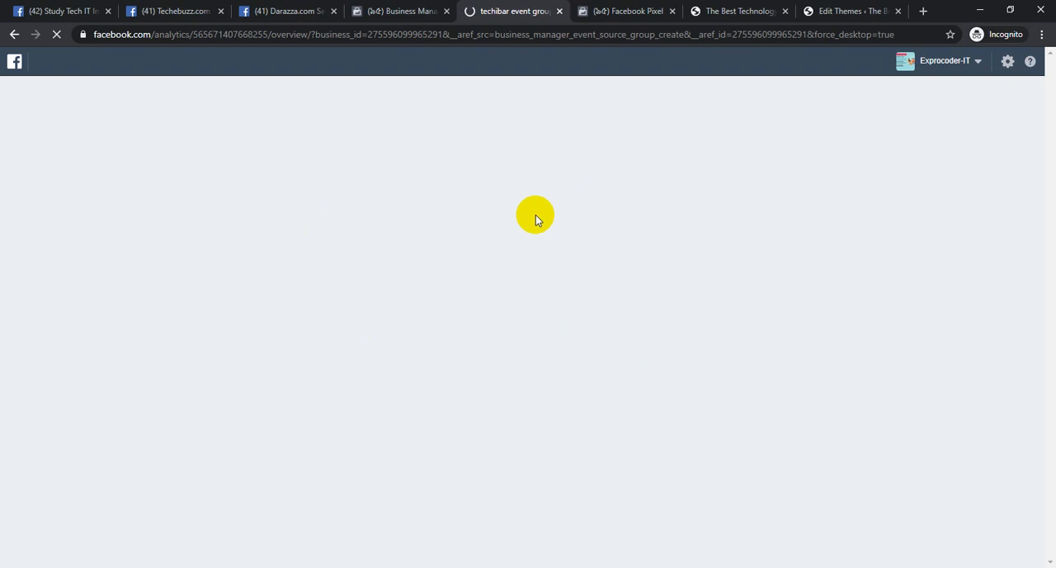
# Open Business Settings in a separate browser tab from the Business Manager home page, and switch to the Test Events page of techiber_pixel
pyautogui.click(402, 9)
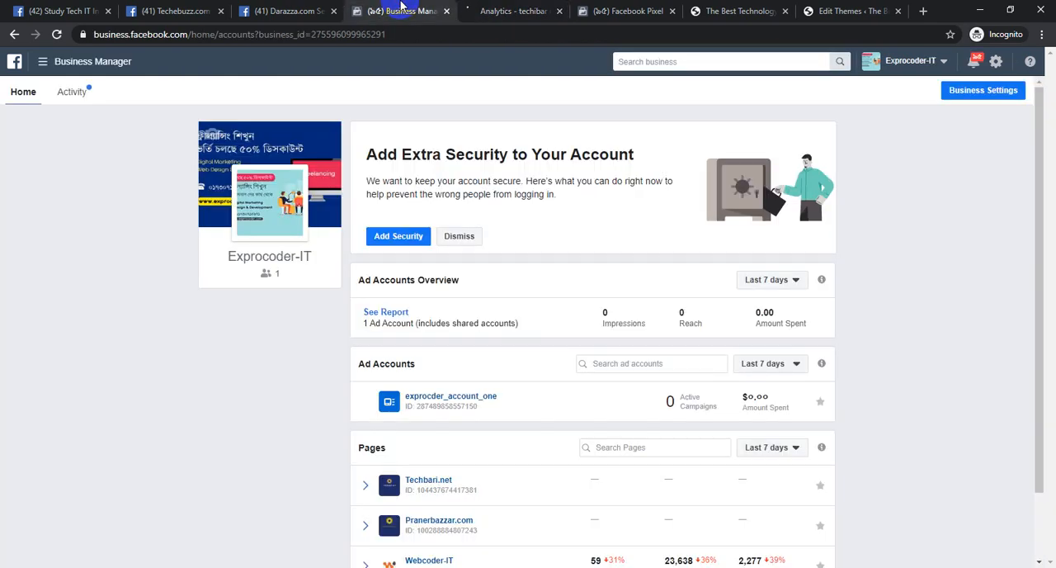
pyautogui.click(521, 9)
pyautogui.click(426, 8)
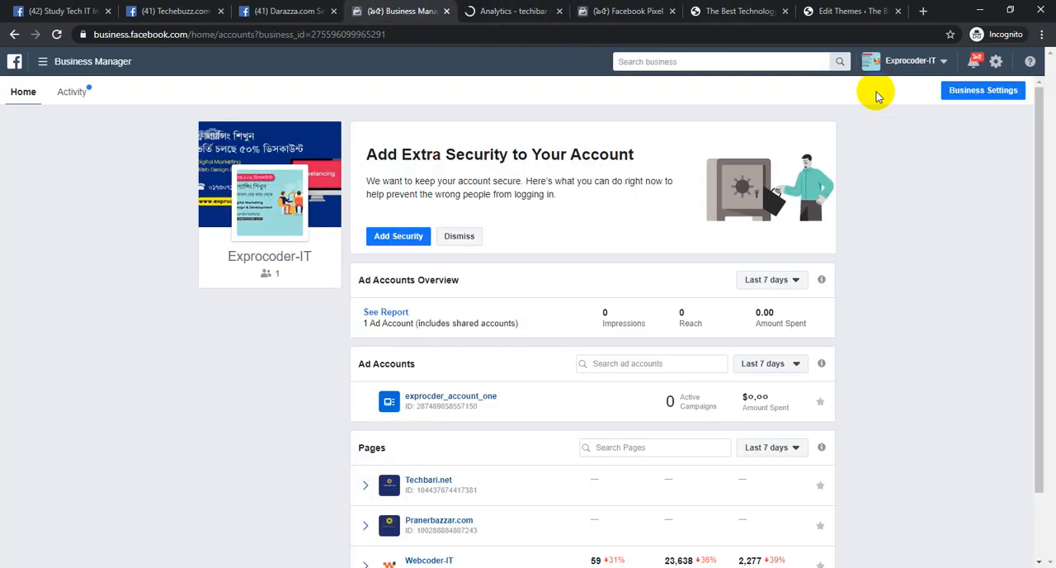
pyautogui.click(975, 98)
pyautogui.click(690, 11)
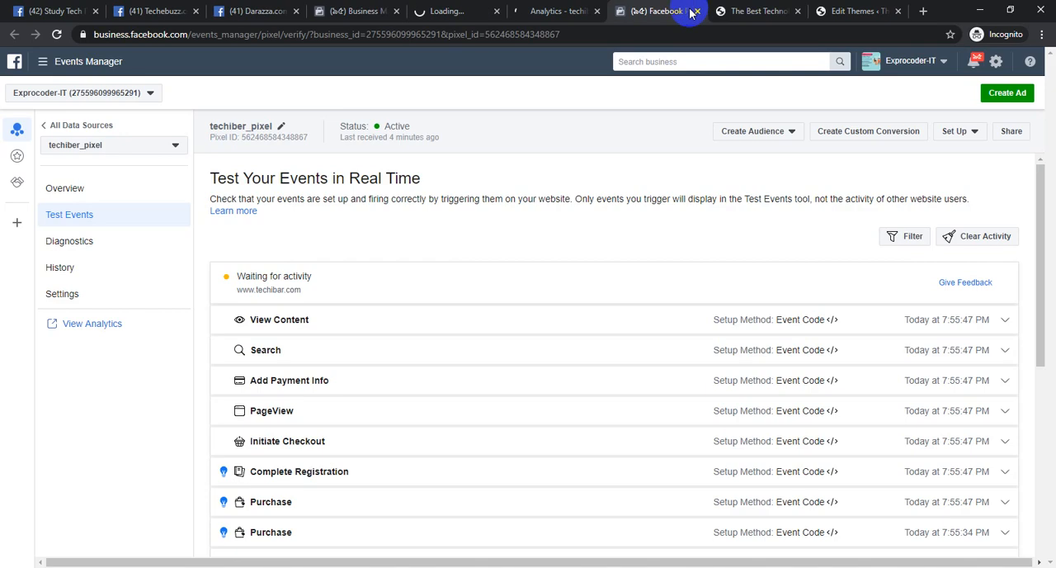
# Close the Test Events and Techibar website tabs and bring up the Analytics overview of the techibar event group
pyautogui.click(698, 11)
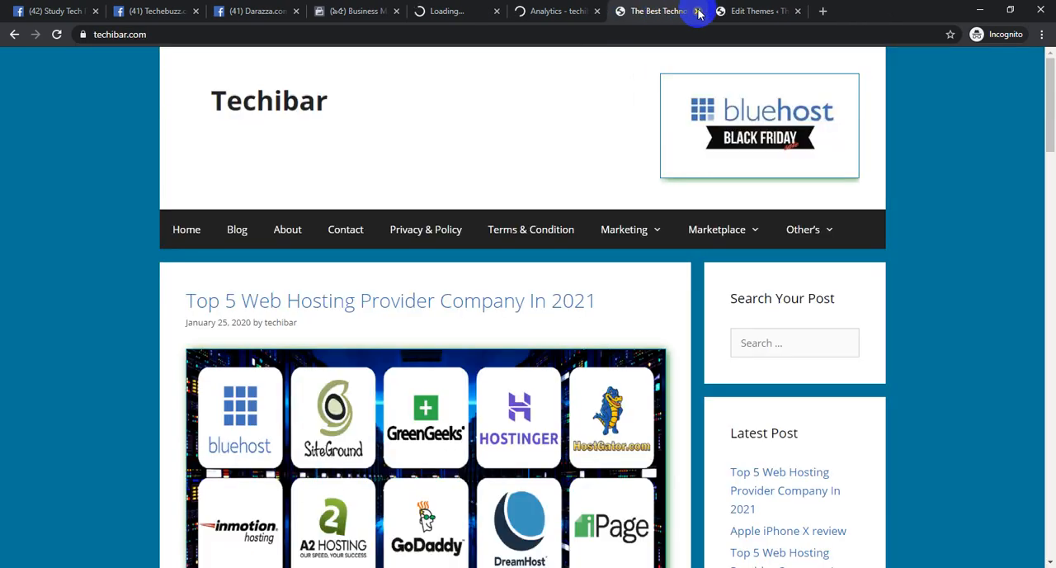
pyautogui.click(698, 11)
pyautogui.click(569, 11)
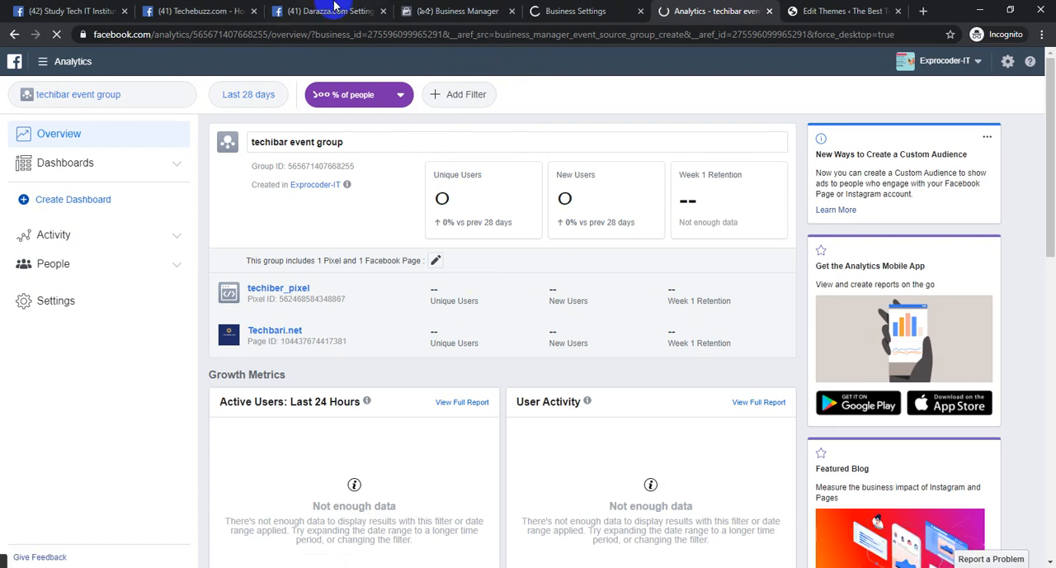
# Switch from the event group's Analytics overview back to the Business Settings page
pyautogui.click(481, 8)
pyautogui.click(582, 8)
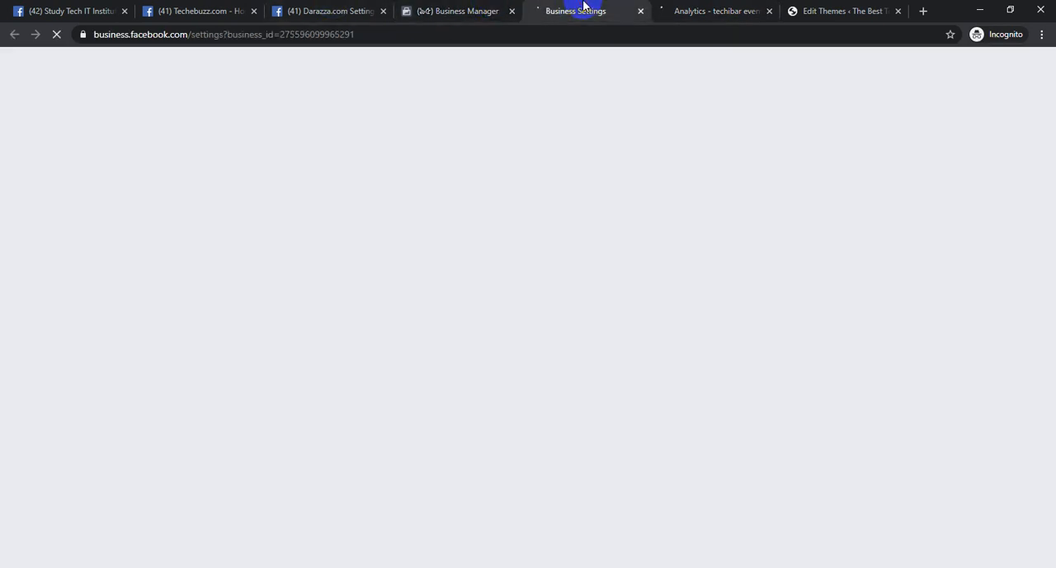
pyautogui.click(452, 9)
pyautogui.click(615, 7)
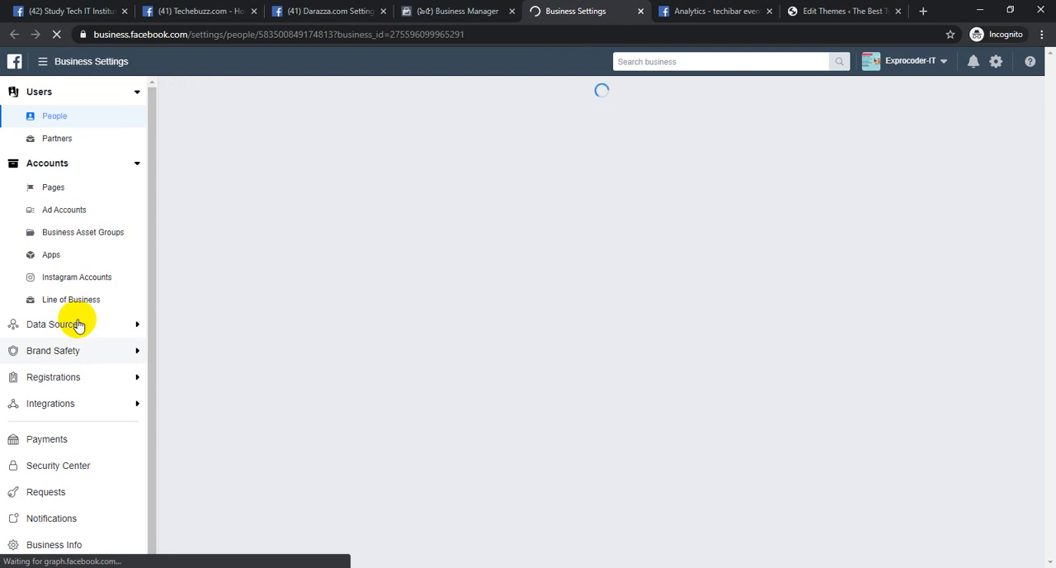
# List the pixels under Data Sources and open the Analytics overview of the selected Exprocoder-IT's Pixel
pyautogui.click(74, 323)
pyautogui.click(52, 371)
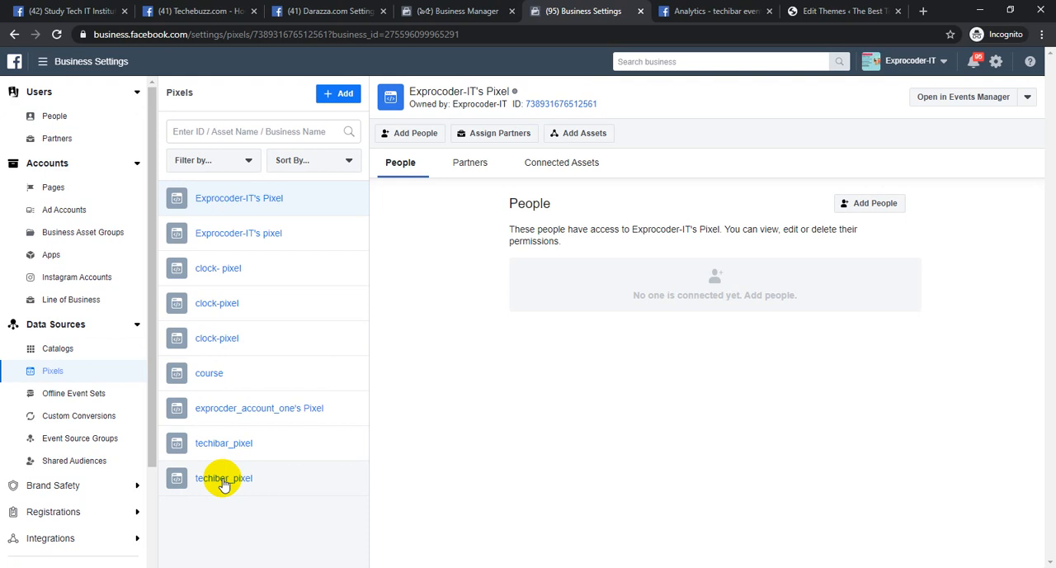
pyautogui.click(1027, 96)
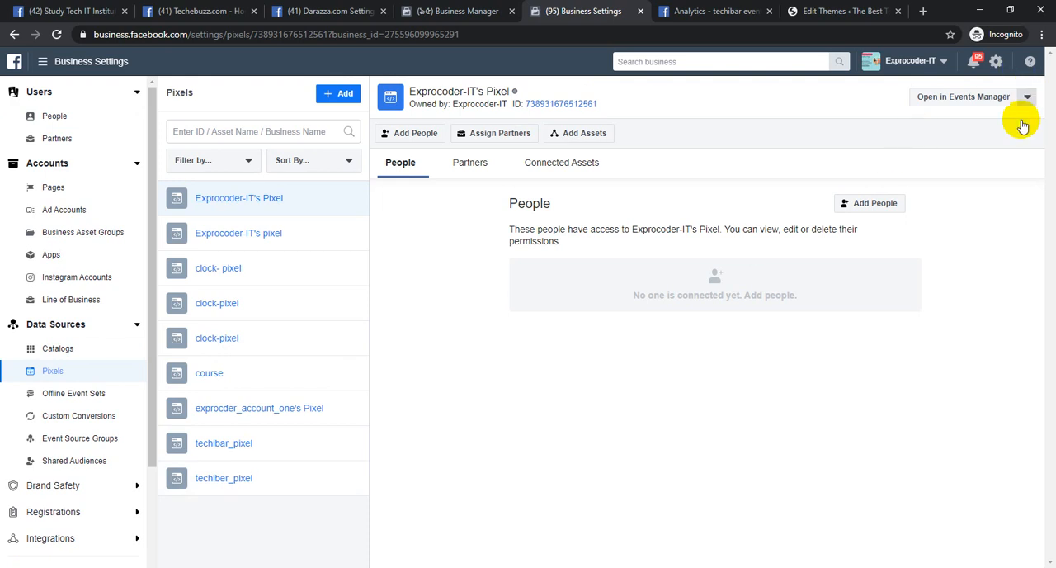
pyautogui.click(999, 124)
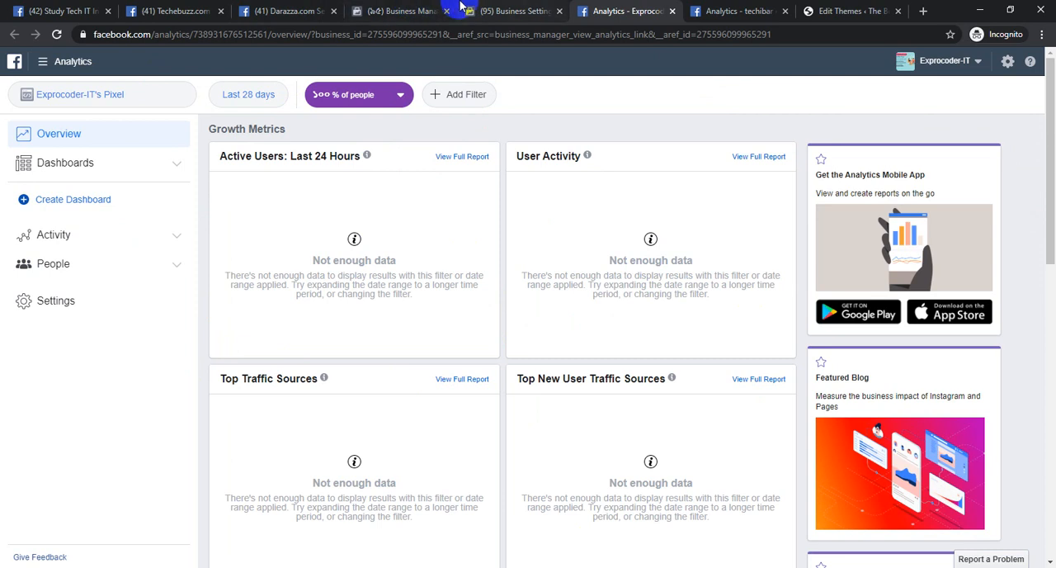
# Return to Business Settings and collapse the Data Sources section
pyautogui.click(507, 11)
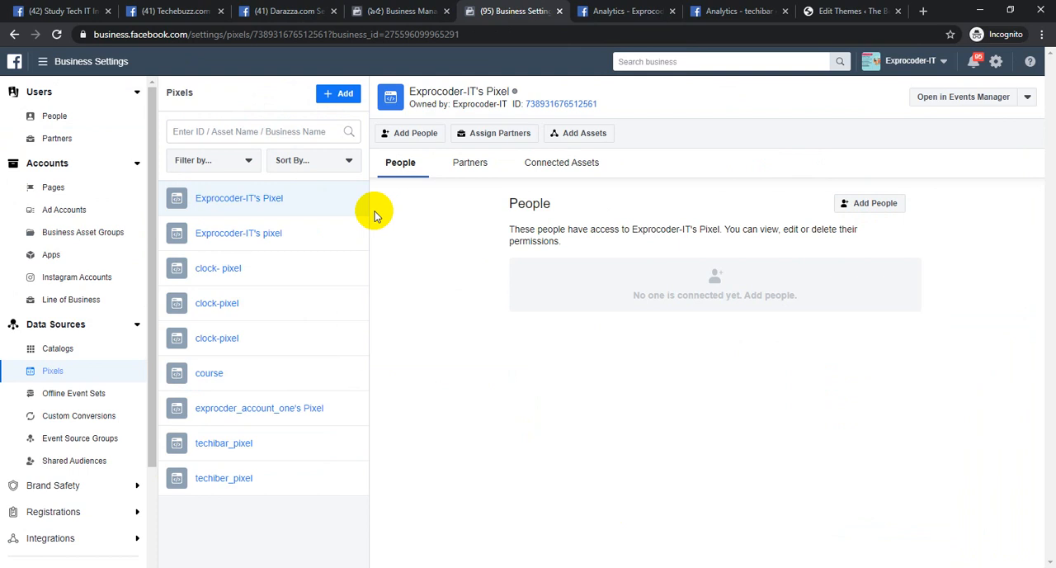
pyautogui.scroll(-2, 111, 443)
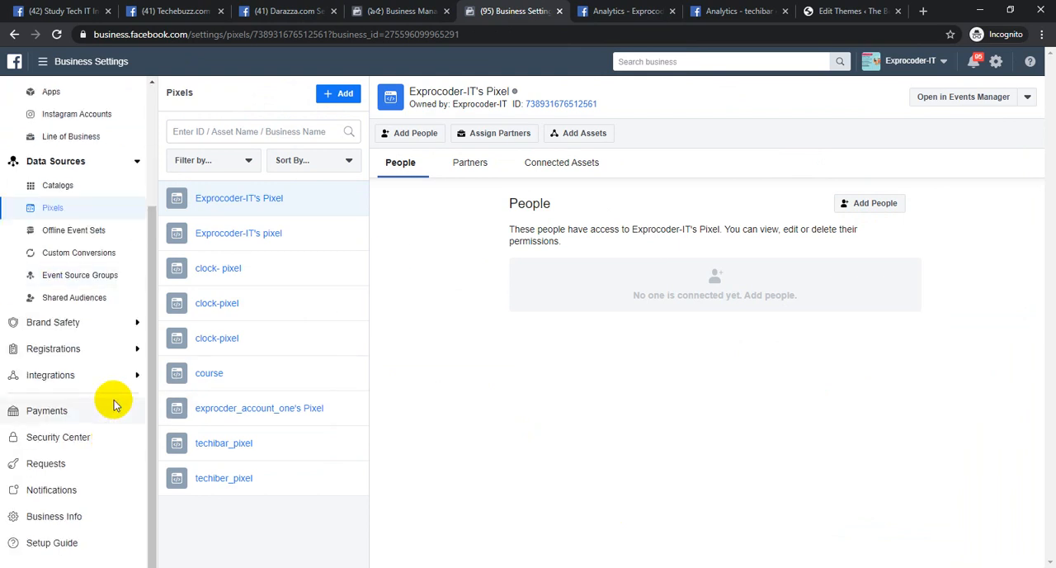
pyautogui.click(132, 161)
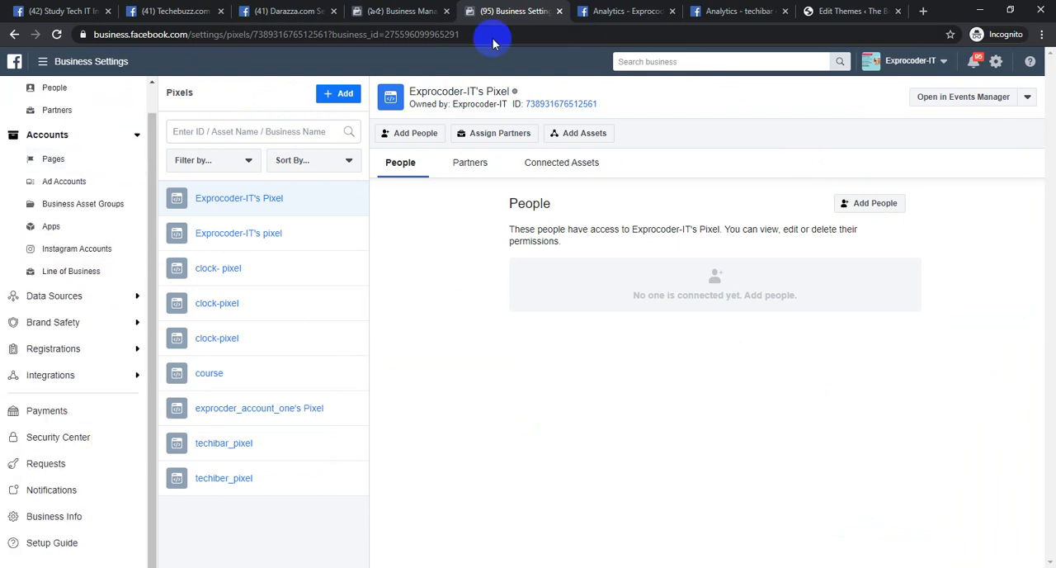